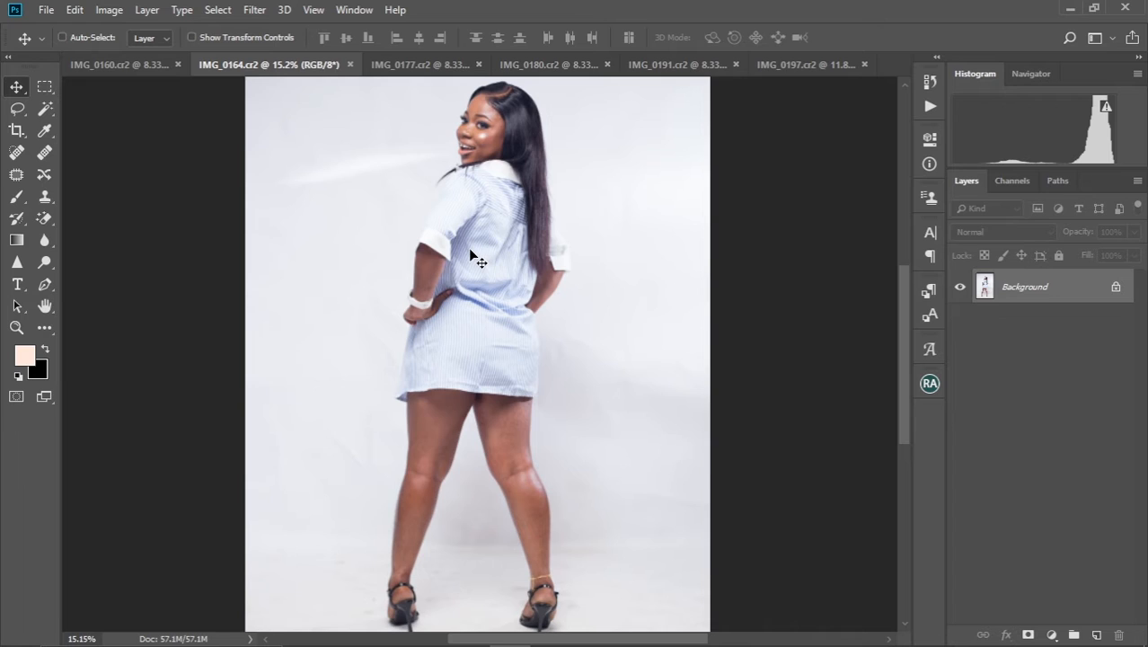
Duplicate the Background layer of IMG_0164.cr2 so the retouching has its own layer
scroll(470, 249, down, 3)
scroll(530, 287, up, 5)
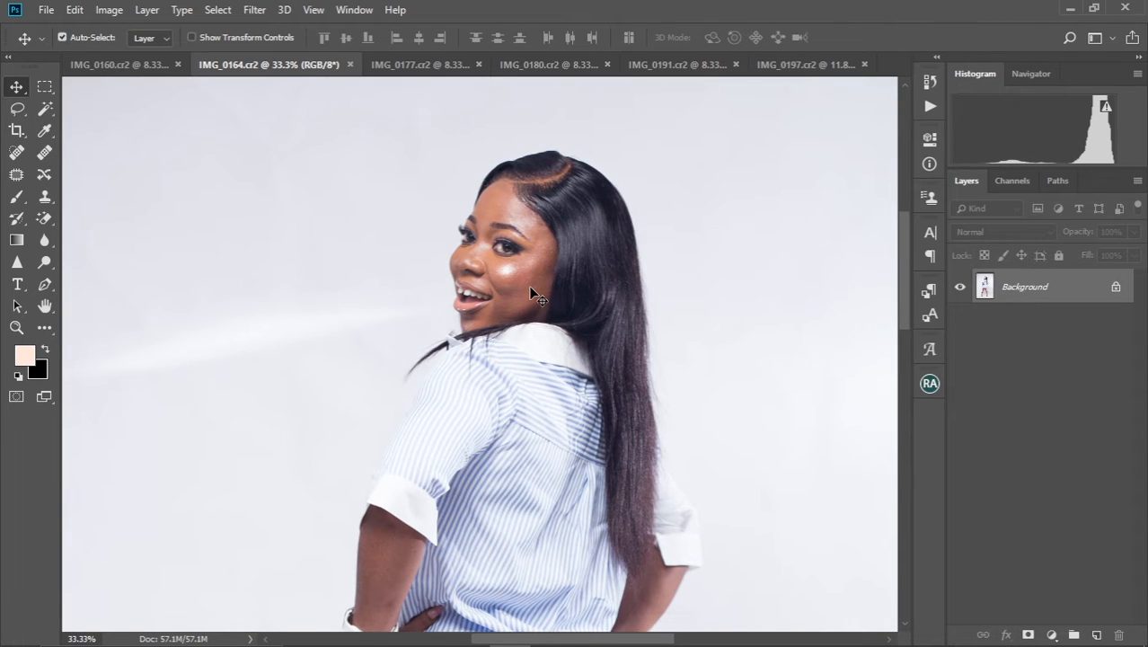
key(ctrl+j)
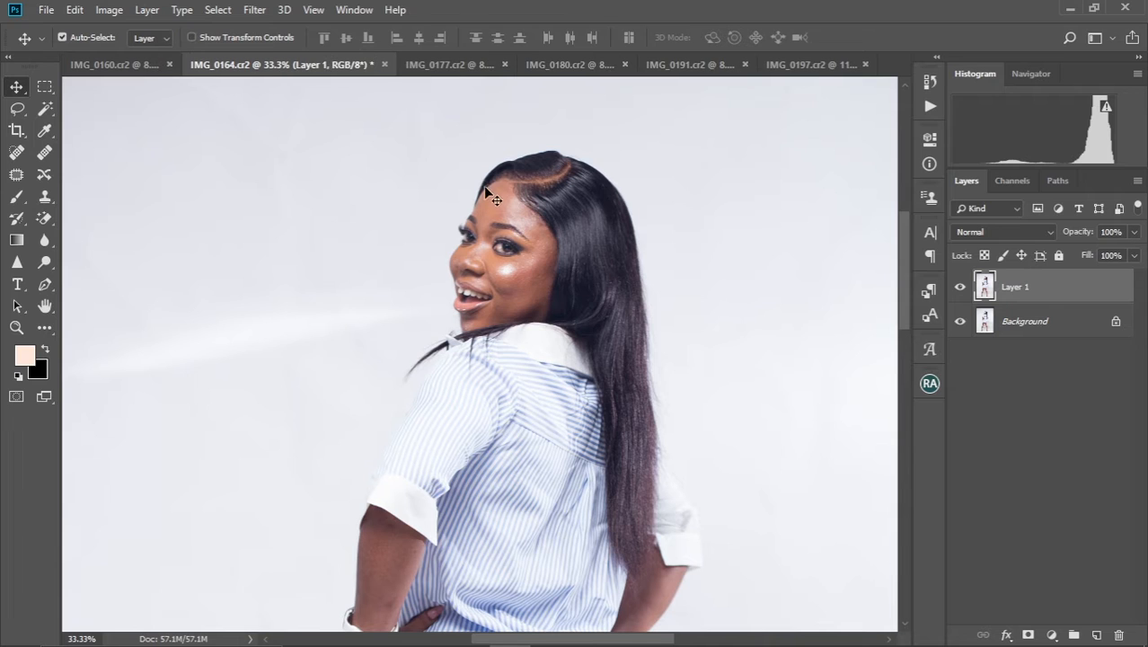
Remove the blemishes on the forehead and around the eyes with the Spot Healing Brush at size 10
scroll(537, 272, up, 5)
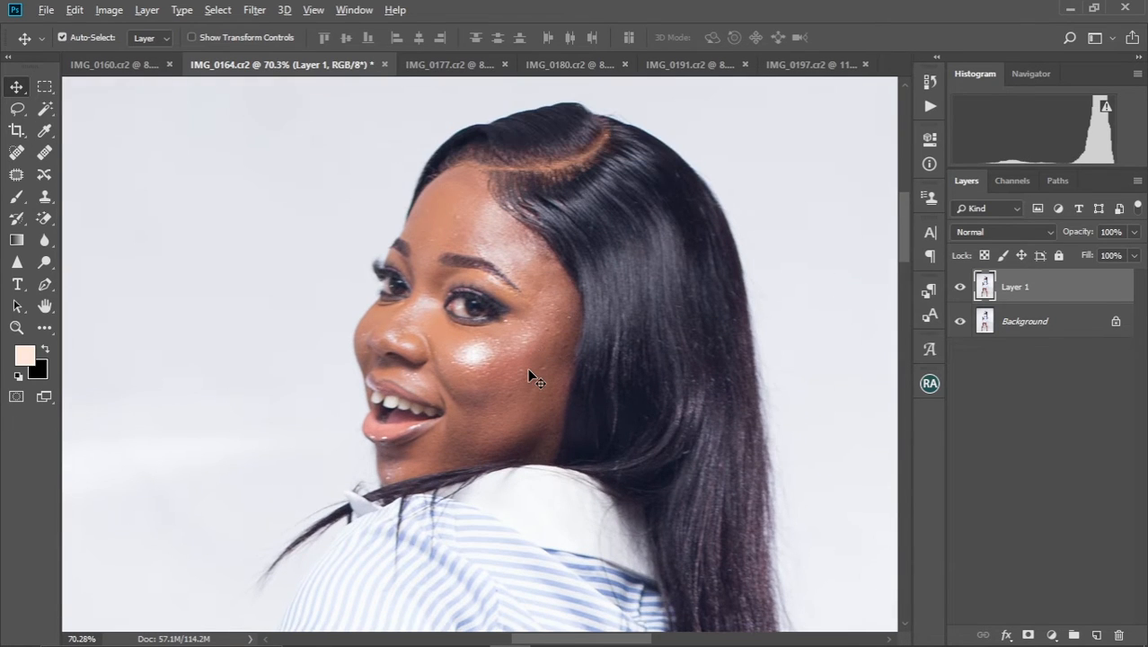
scroll(528, 371, up, 3)
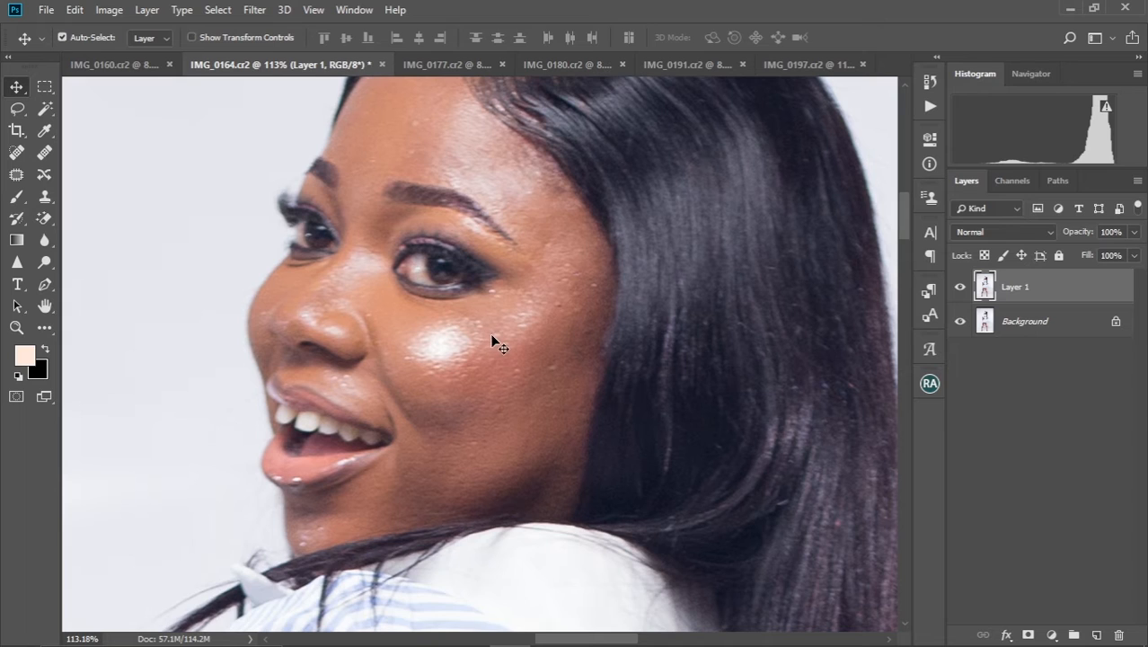
scroll(493, 340, up, 2)
scroll(492, 339, down, 3)
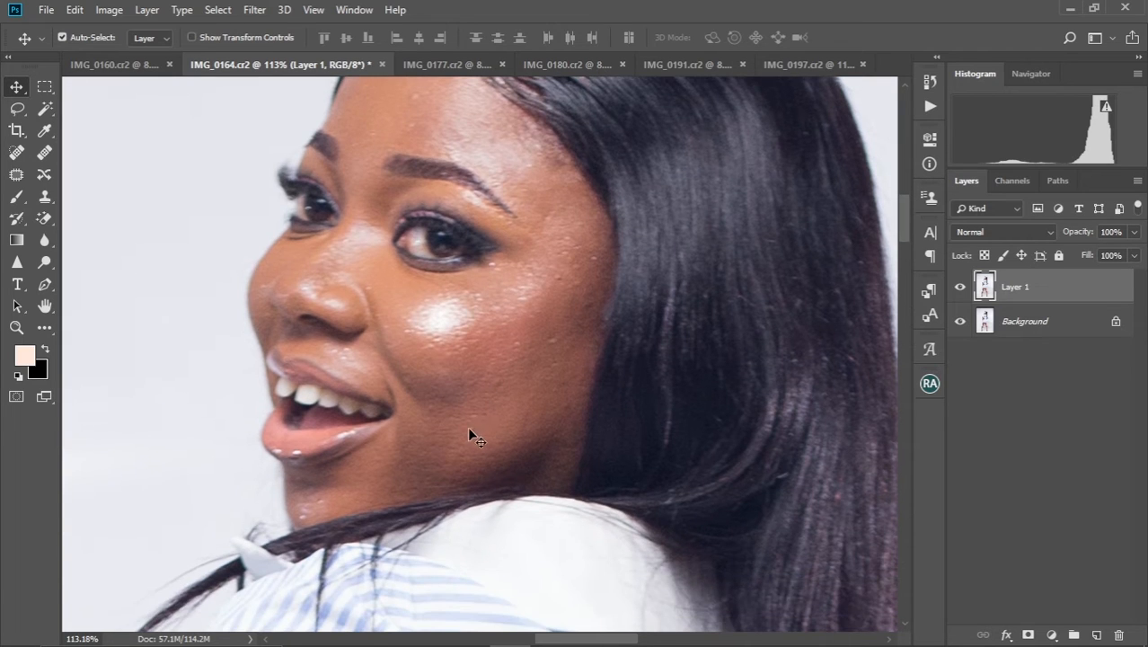
scroll(493, 386, up, 2)
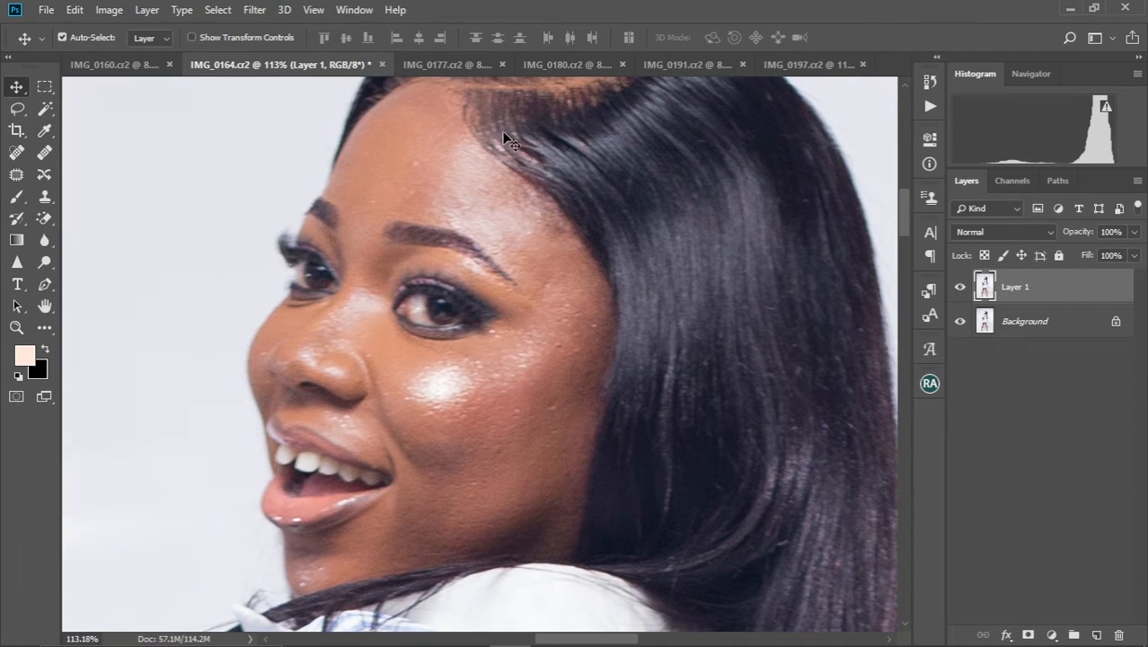
click(16, 152)
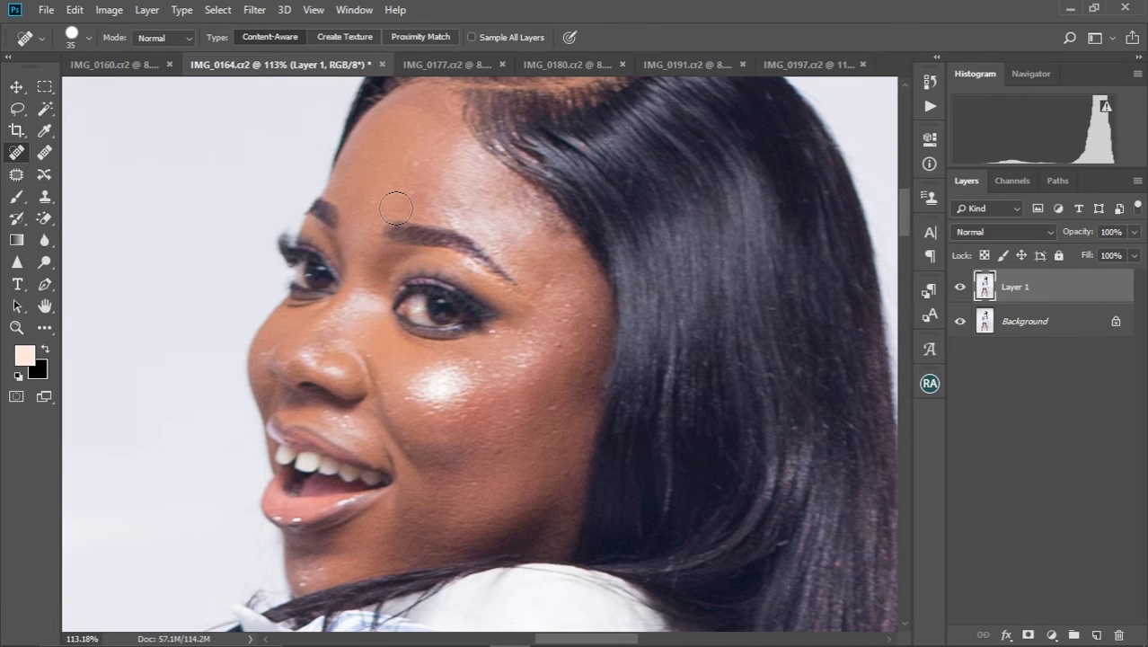
scroll(392, 199, up, 3)
key(bracketleft)
key(bracketleft)
key(bracketleft)
key(bracketleft)
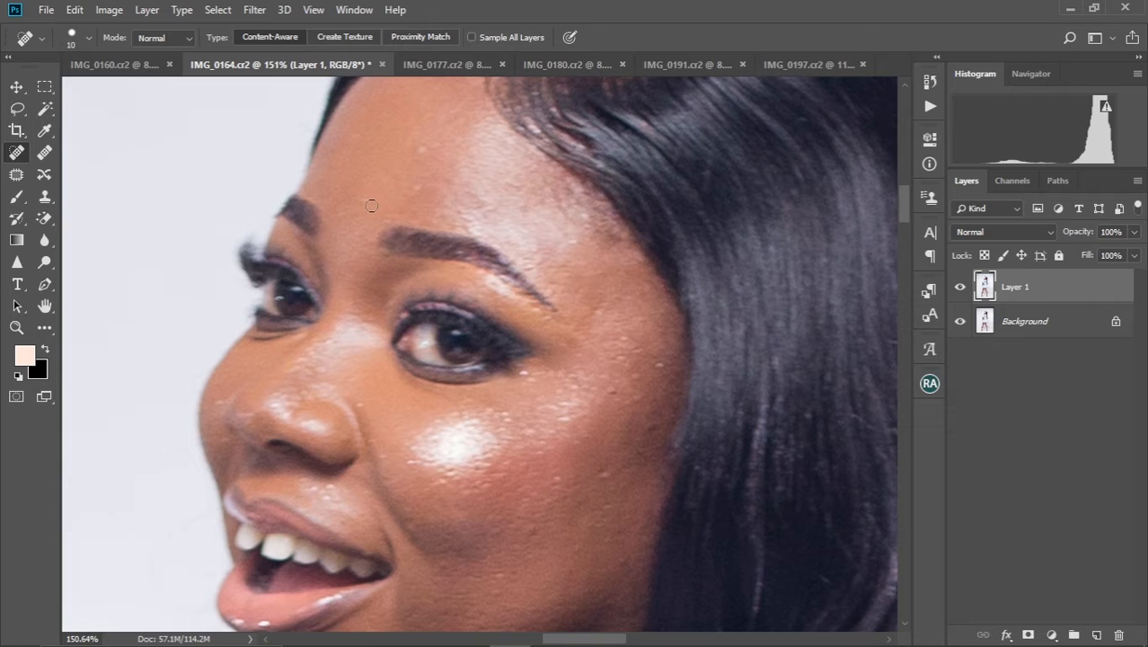
drag(363, 197, 369, 199)
mouse_move(419, 147)
mouse_down()
mouse_move(416, 158)
mouse_move(435, 146)
mouse_up()
drag(460, 241, 411, 178)
mouse_move(272, 281)
mouse_down()
mouse_move(283, 278)
mouse_move(249, 305)
mouse_move(263, 312)
mouse_move(269, 297)
mouse_up()
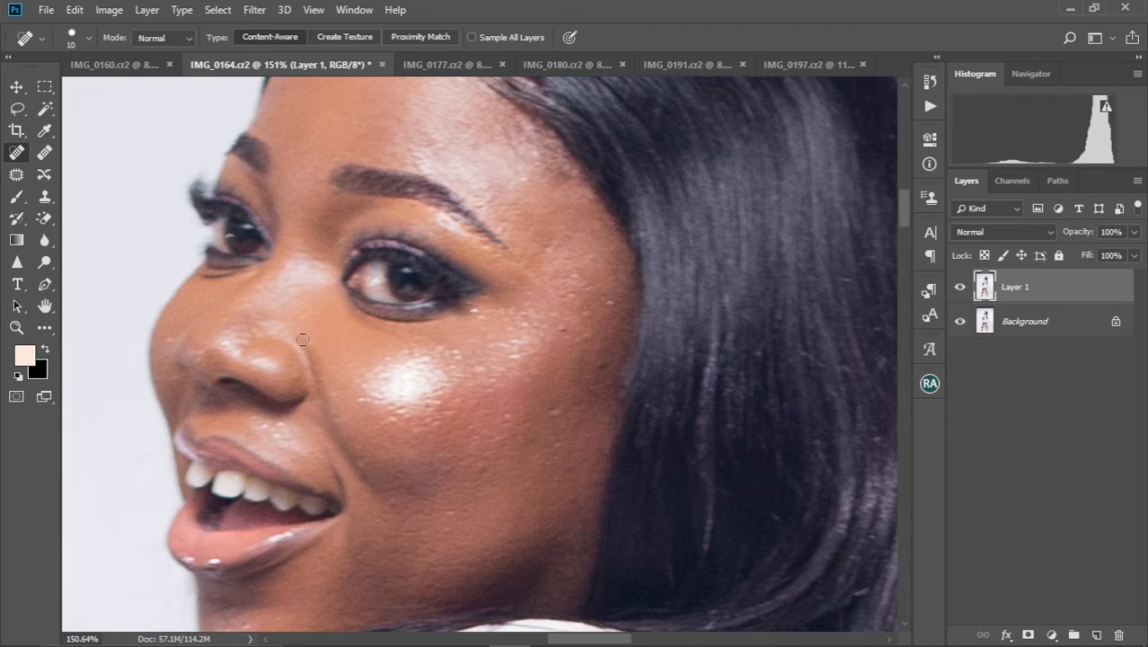
Heal the spots beside the nose, on the far cheek edge and above the upper lip
click(311, 343)
drag(282, 315, 281, 265)
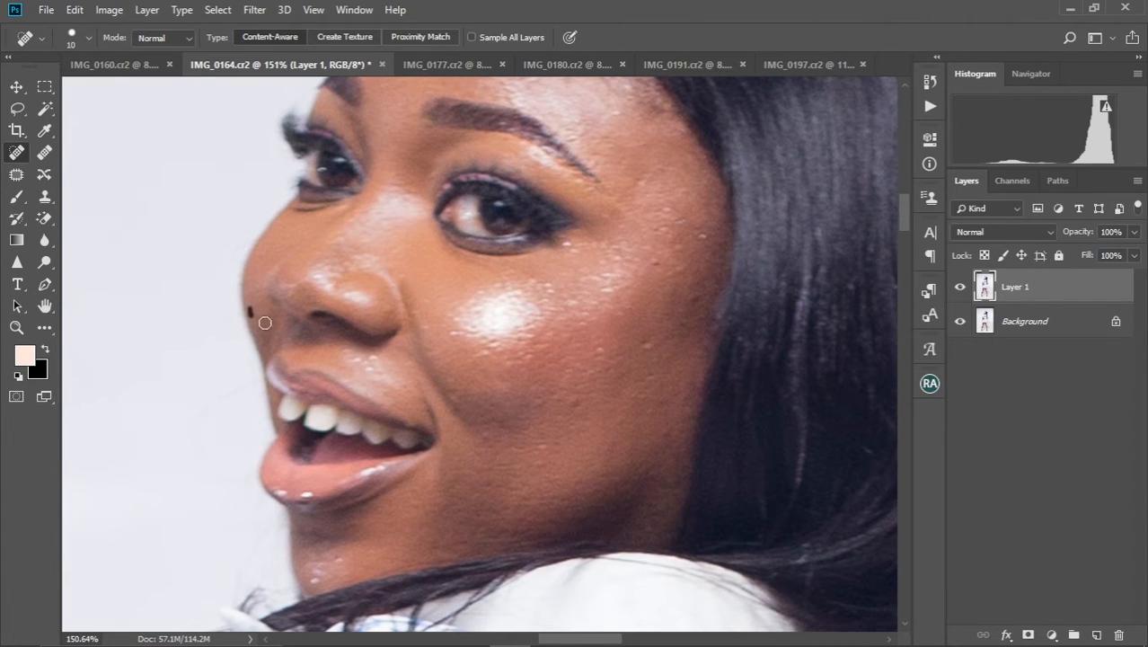
drag(256, 314, 233, 260)
click(322, 293)
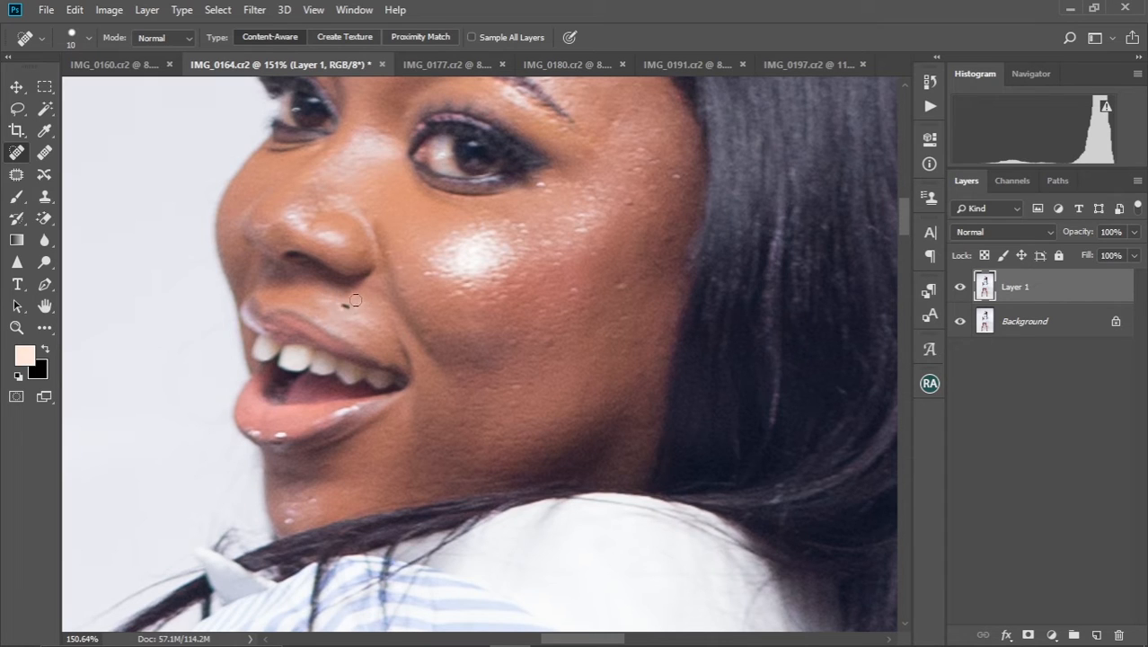
drag(334, 306, 346, 307)
Heal the bumps and shiny specks on the near cheek, around the highlight and towards the hairline
mouse_move(397, 249)
mouse_down()
mouse_move(440, 273)
mouse_move(427, 261)
mouse_move(438, 243)
mouse_move(461, 230)
mouse_move(449, 248)
mouse_move(491, 213)
mouse_move(515, 235)
mouse_move(498, 231)
mouse_move(522, 225)
mouse_move(535, 191)
mouse_move(562, 185)
mouse_move(560, 221)
mouse_move(577, 221)
mouse_move(568, 241)
mouse_move(541, 243)
mouse_move(544, 253)
mouse_move(519, 244)
mouse_move(516, 269)
mouse_move(457, 286)
mouse_move(498, 297)
mouse_move(491, 304)
mouse_up()
click(405, 237)
mouse_move(600, 229)
mouse_down()
mouse_move(565, 279)
mouse_move(590, 255)
mouse_move(612, 264)
mouse_move(640, 226)
mouse_move(608, 237)
mouse_move(593, 223)
mouse_move(609, 196)
mouse_move(582, 168)
mouse_up()
click(593, 260)
click(638, 226)
scroll(588, 190, down, 2)
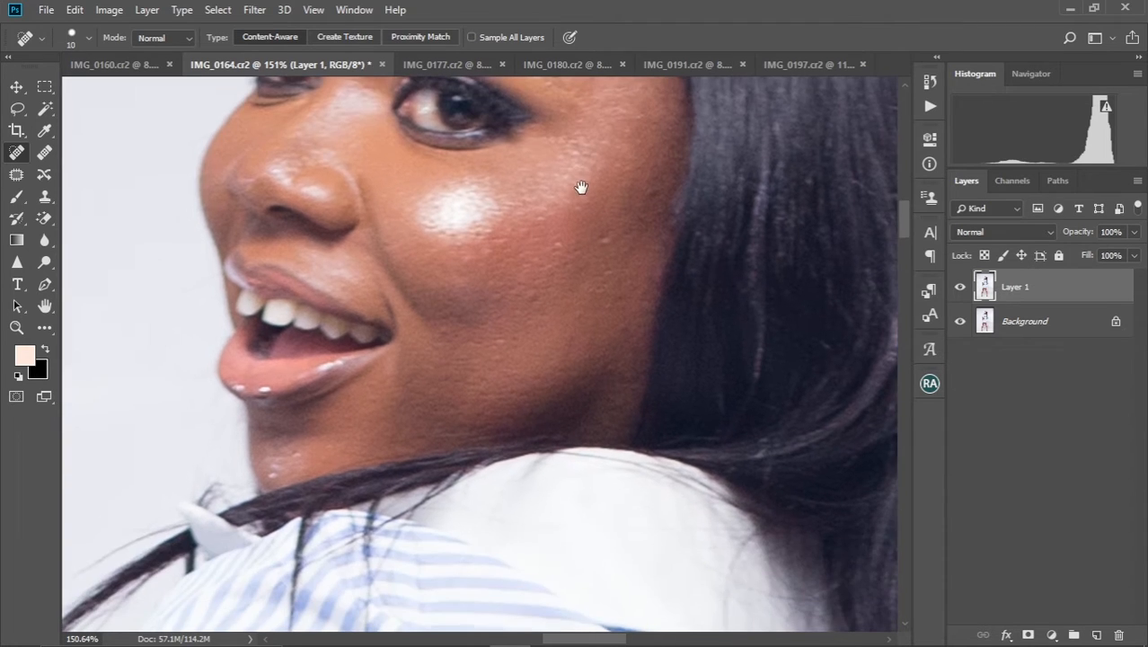
Heal the remaining bumps on the lower cheek, jaw and chin
drag(562, 242, 553, 254)
click(537, 285)
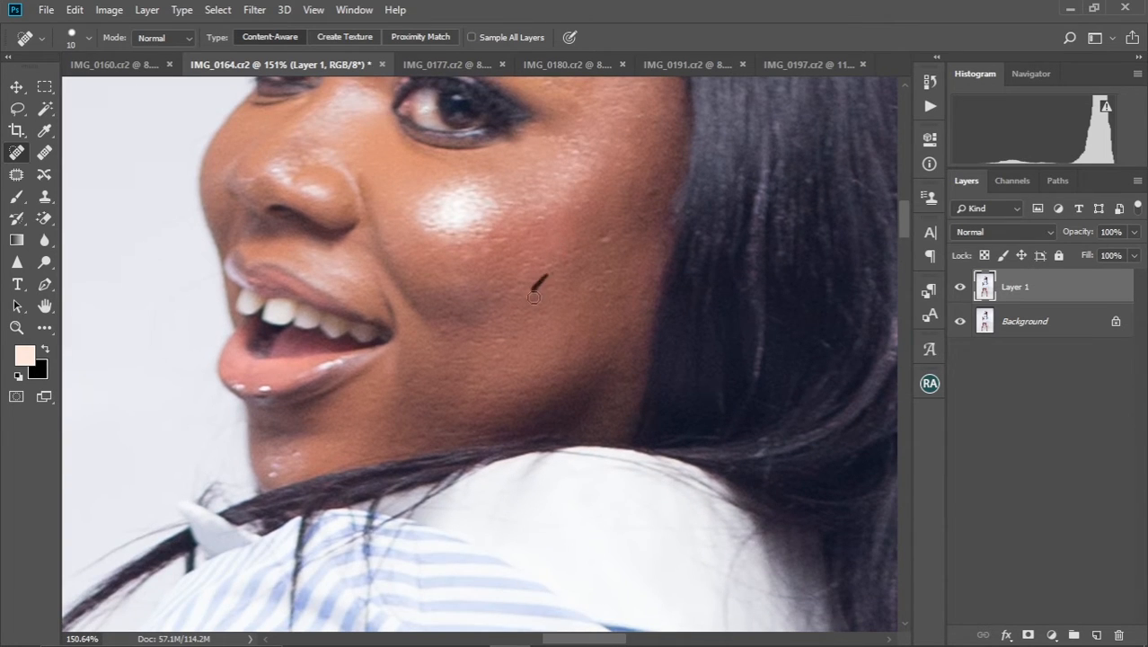
drag(608, 225, 602, 243)
drag(620, 323, 632, 315)
drag(491, 363, 603, 250)
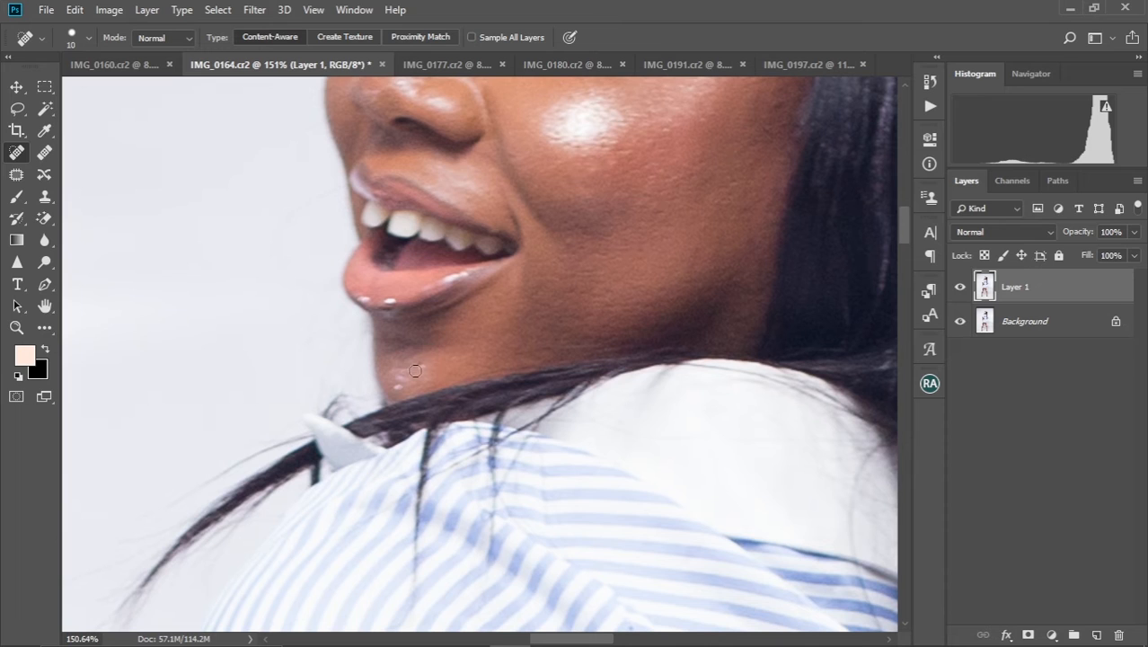
mouse_move(415, 370)
mouse_down()
mouse_move(397, 379)
mouse_move(403, 387)
mouse_move(397, 378)
mouse_move(428, 365)
mouse_up()
scroll(470, 321, down, 5)
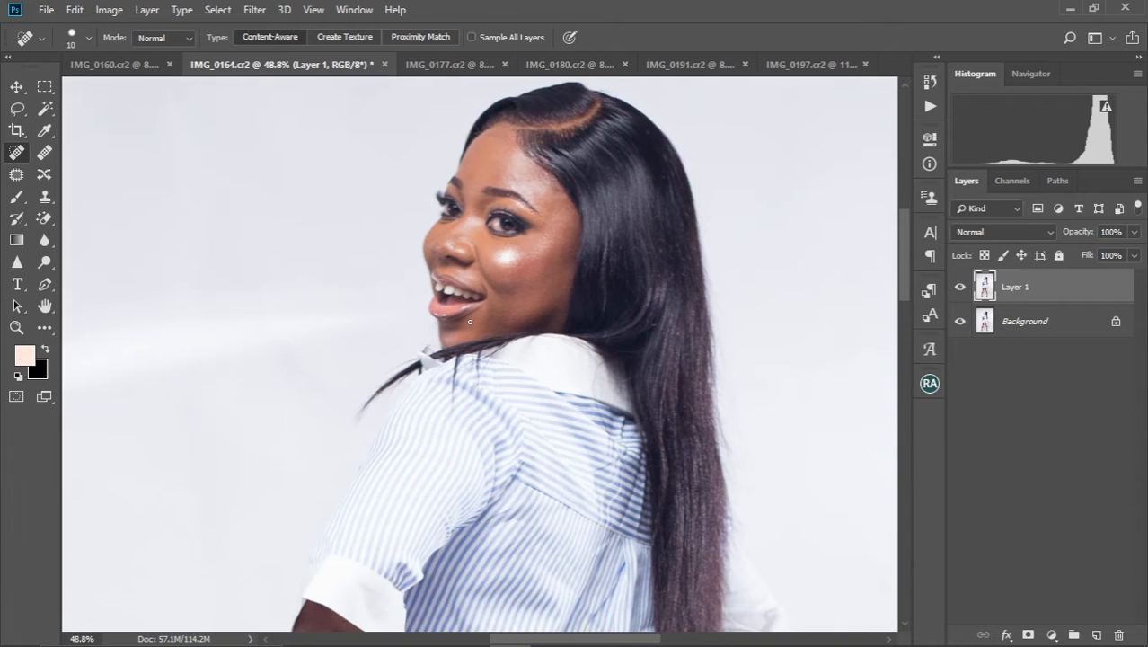
Examine the retouched face from farther away and close up for leftover blemishes
drag(552, 241, 514, 303)
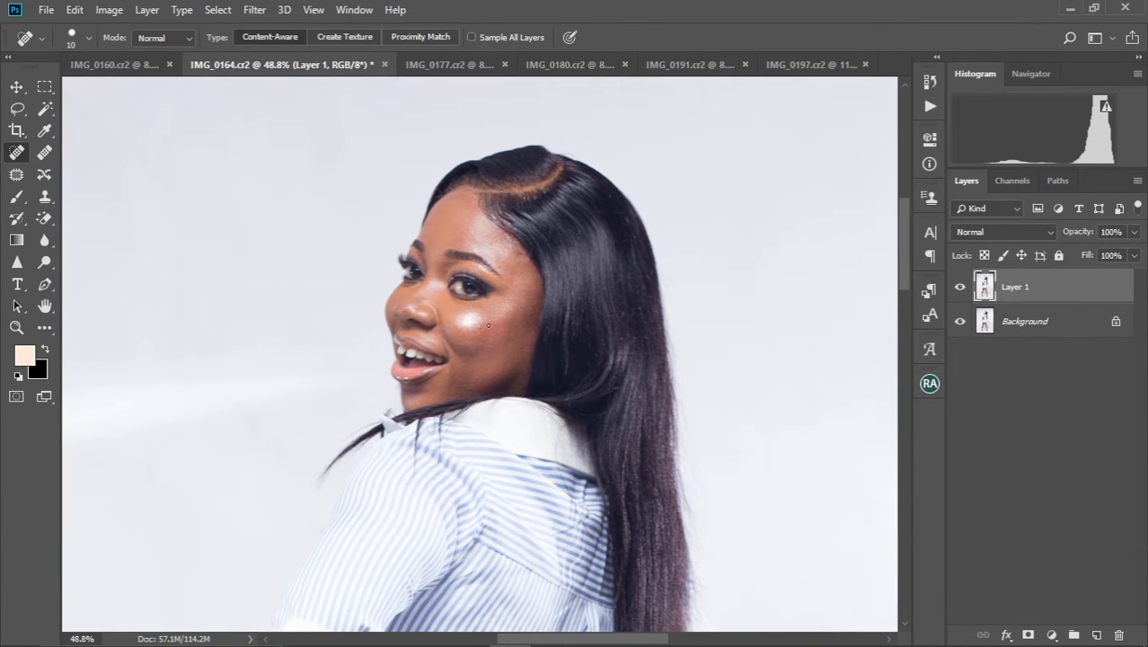
scroll(488, 325, down, 1)
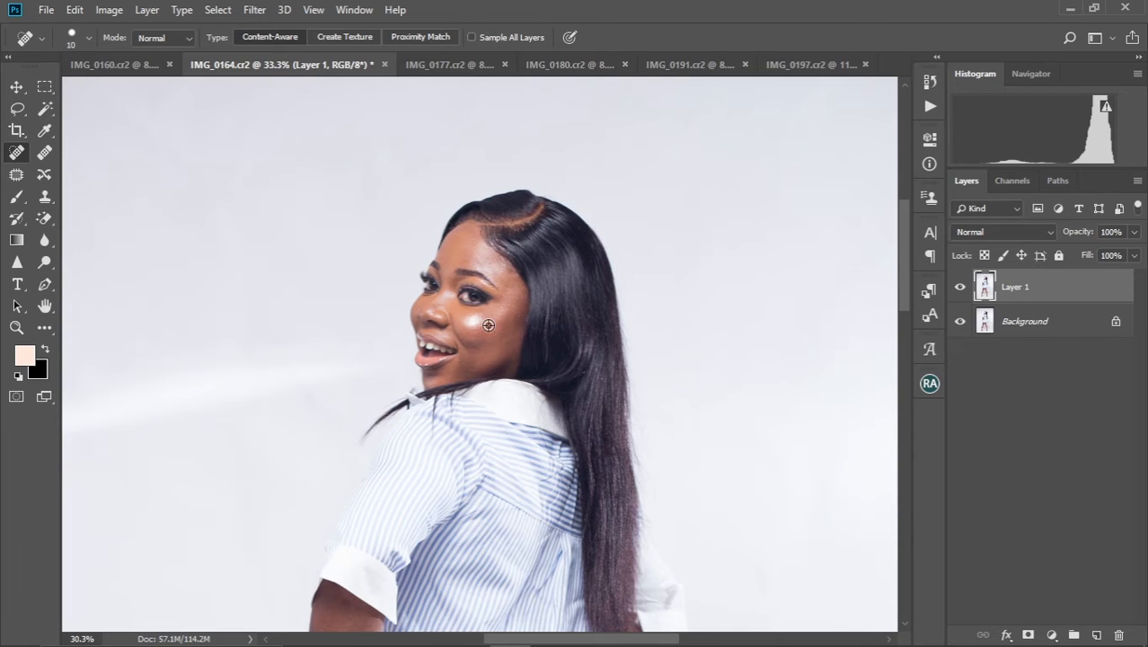
scroll(488, 326, down, 1)
scroll(488, 325, up, 4)
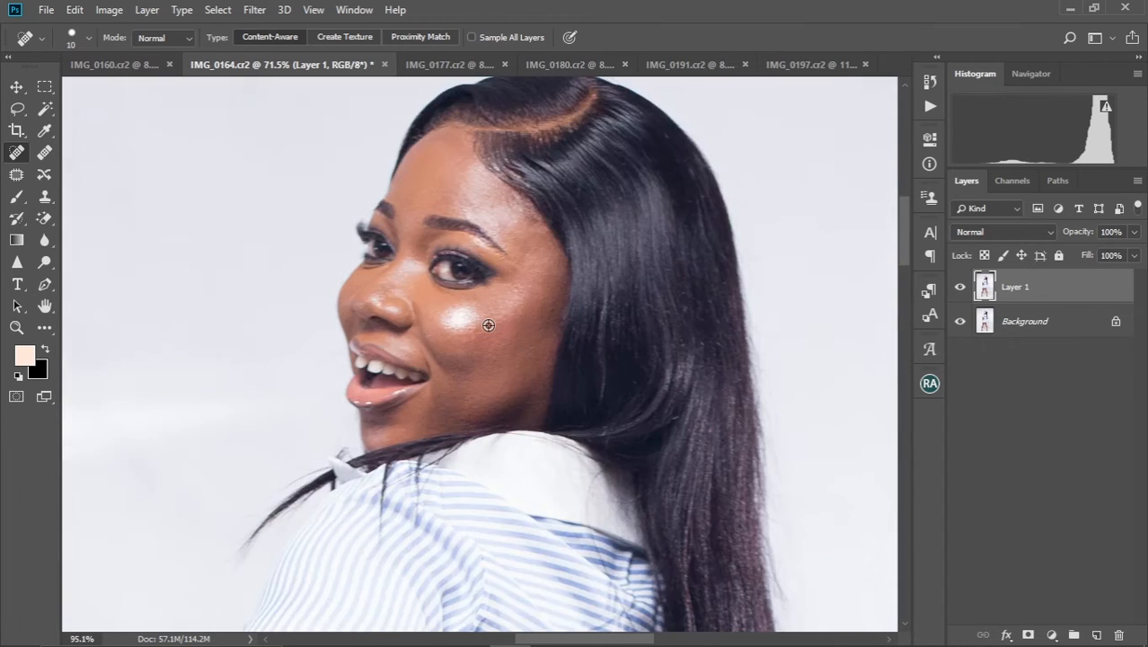
scroll(487, 326, up, 2)
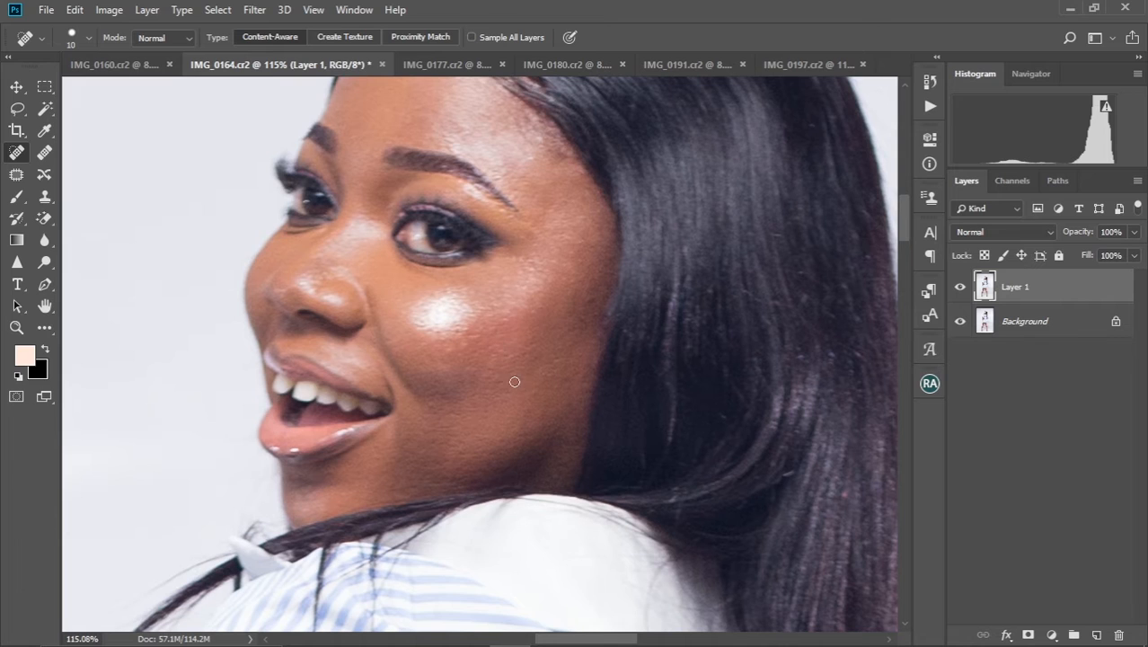
drag(515, 382, 531, 299)
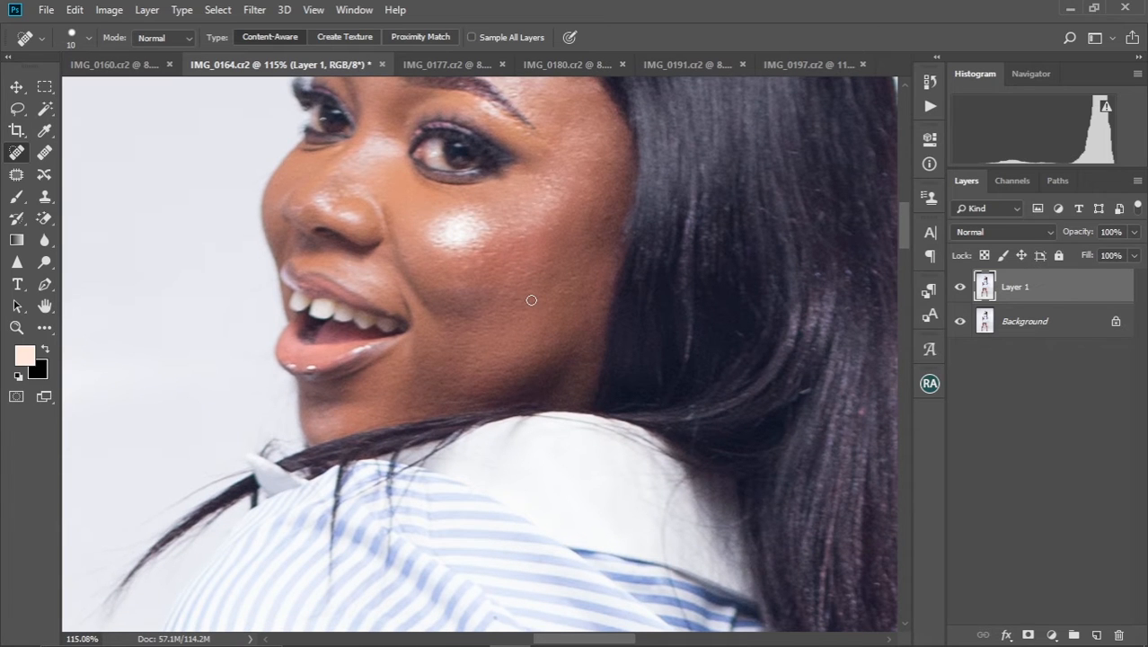
scroll(531, 300, down, 2)
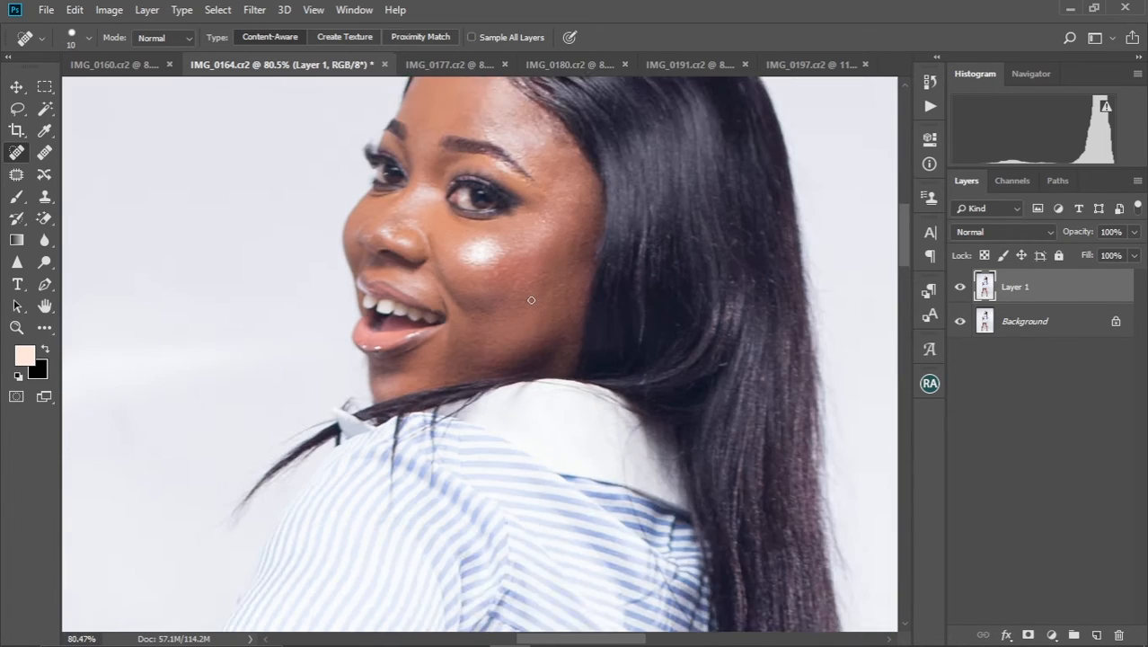
scroll(531, 300, up, 2)
Heal the small spots on the forearm between the sleeve cuff and the watch with the Spot Healing Brush
scroll(512, 382, down, 10)
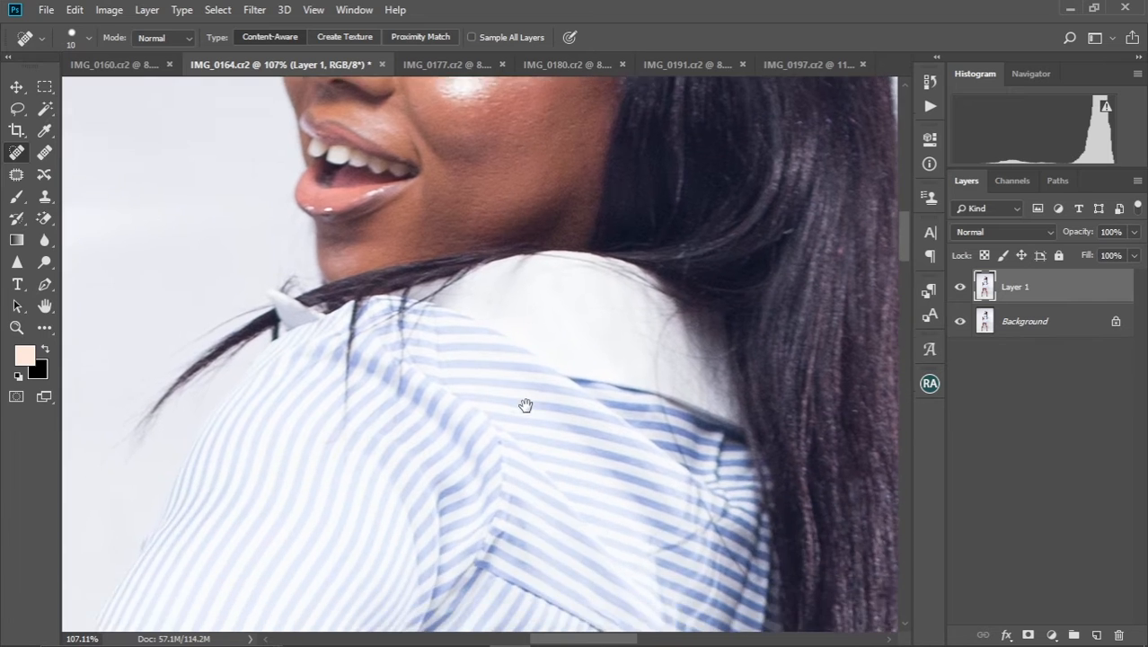
scroll(533, 266, down, 5)
scroll(539, 274, left, 5)
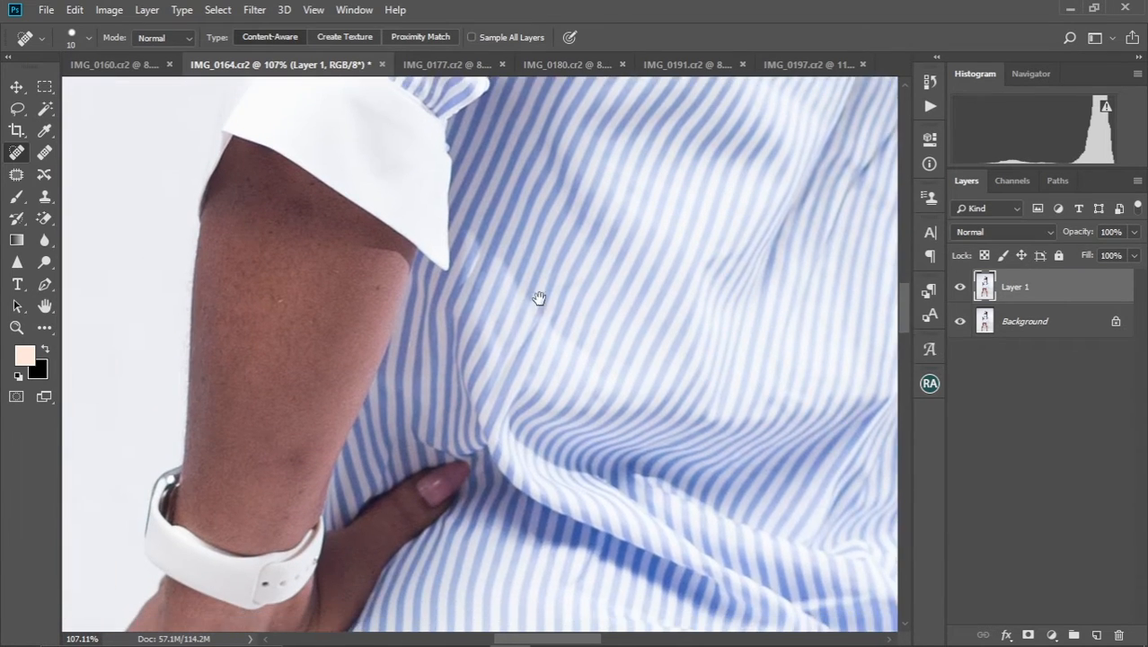
scroll(440, 261, up, 1)
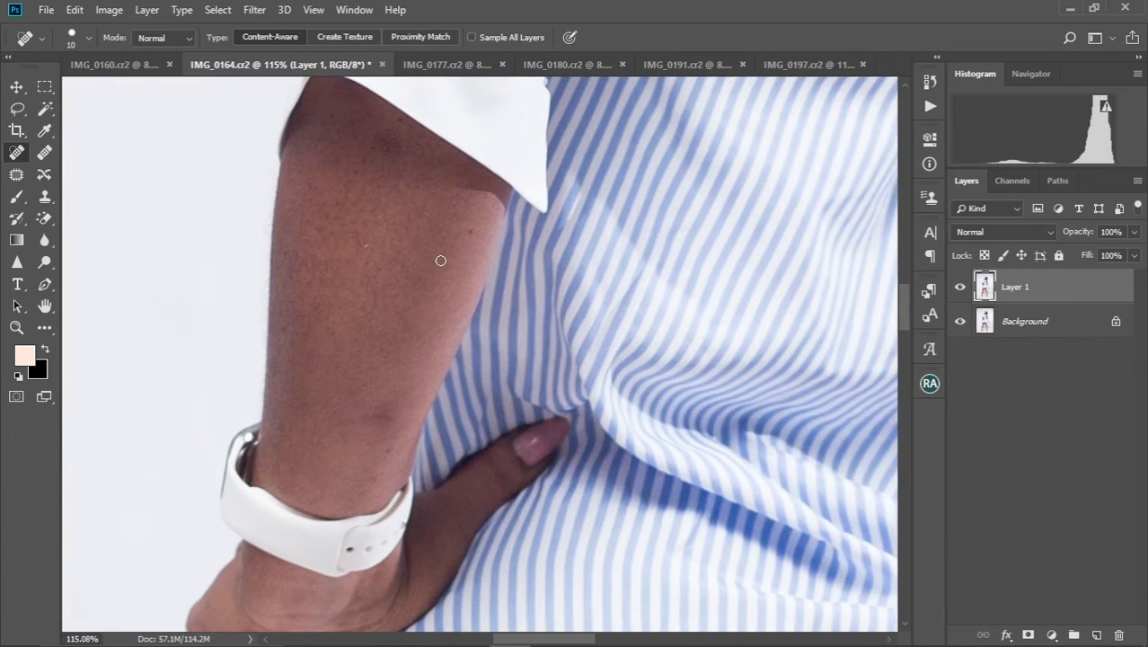
scroll(443, 307, up, 1)
scroll(443, 307, left, 2)
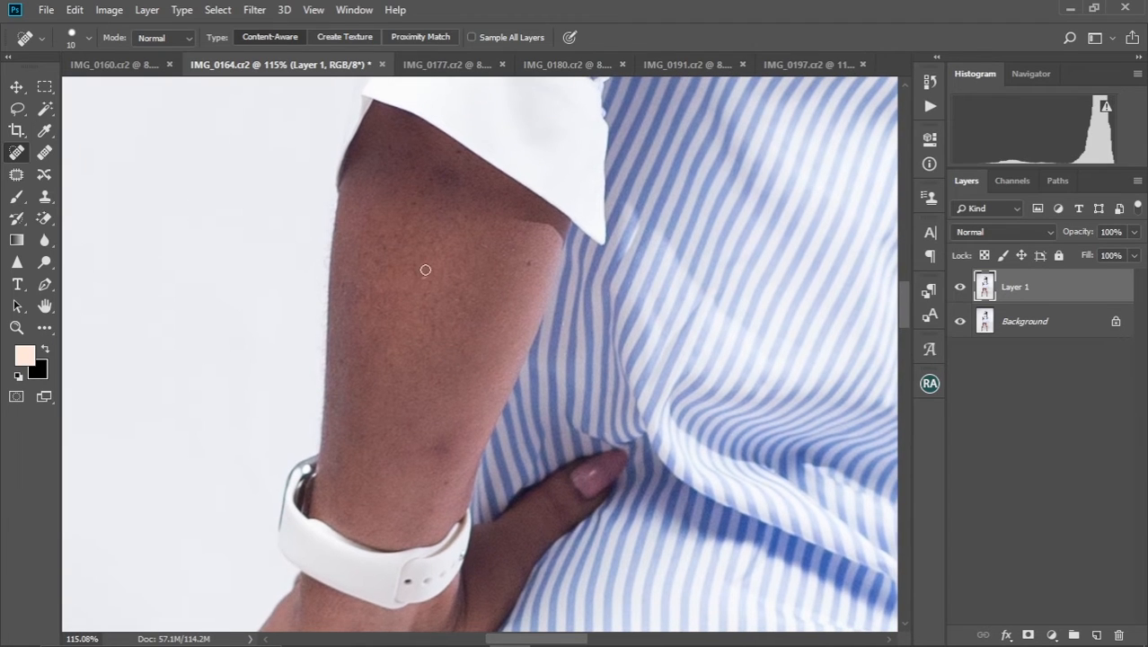
click(529, 263)
Patch the dark blotch on the arm just below the sleeve cuff with clean skin and clear the selection
key(bracketright)
key(bracketright)
key(bracketright)
click(17, 174)
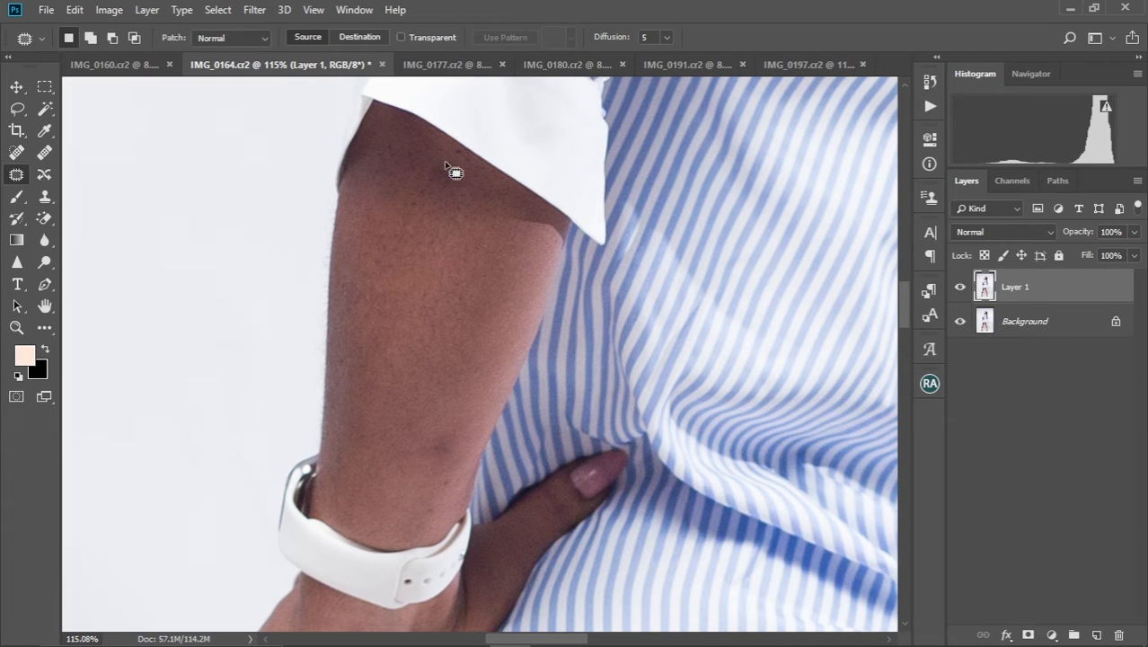
mouse_move(445, 163)
mouse_down()
mouse_move(432, 196)
mouse_move(473, 189)
mouse_move(435, 158)
mouse_move(396, 158)
mouse_up()
key(ctrl+d)
Patch the dark marks on the forearm just above the watch with clean skin from higher up the arm
key(space)
drag(458, 320, 473, 232)
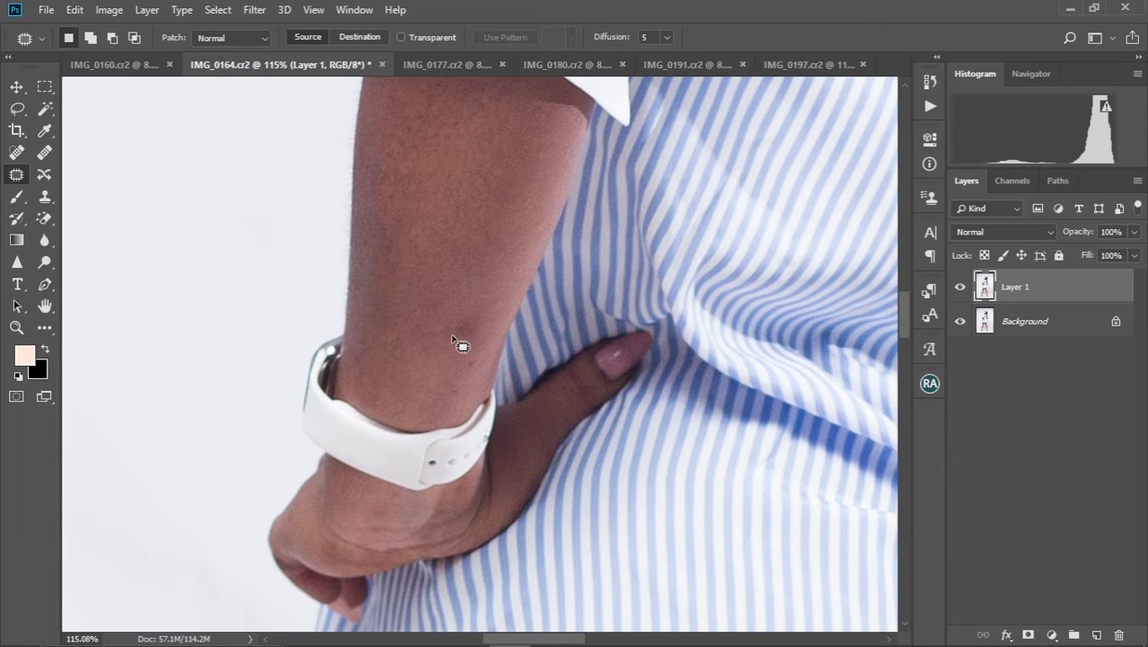
mouse_move(465, 303)
mouse_down()
mouse_move(447, 346)
mouse_move(470, 349)
mouse_move(465, 300)
mouse_up()
drag(469, 320, 483, 262)
key(ctrl+d)
mouse_move(456, 371)
mouse_down()
mouse_move(452, 398)
mouse_move(467, 354)
mouse_move(456, 364)
mouse_up()
mouse_move(460, 372)
mouse_down()
mouse_move(431, 366)
mouse_move(456, 264)
mouse_up()
key(ctrl+d)
Inspect the wrist, the other arm, the dress and the upper legs for blemishes
key(space)
drag(454, 308, 454, 252)
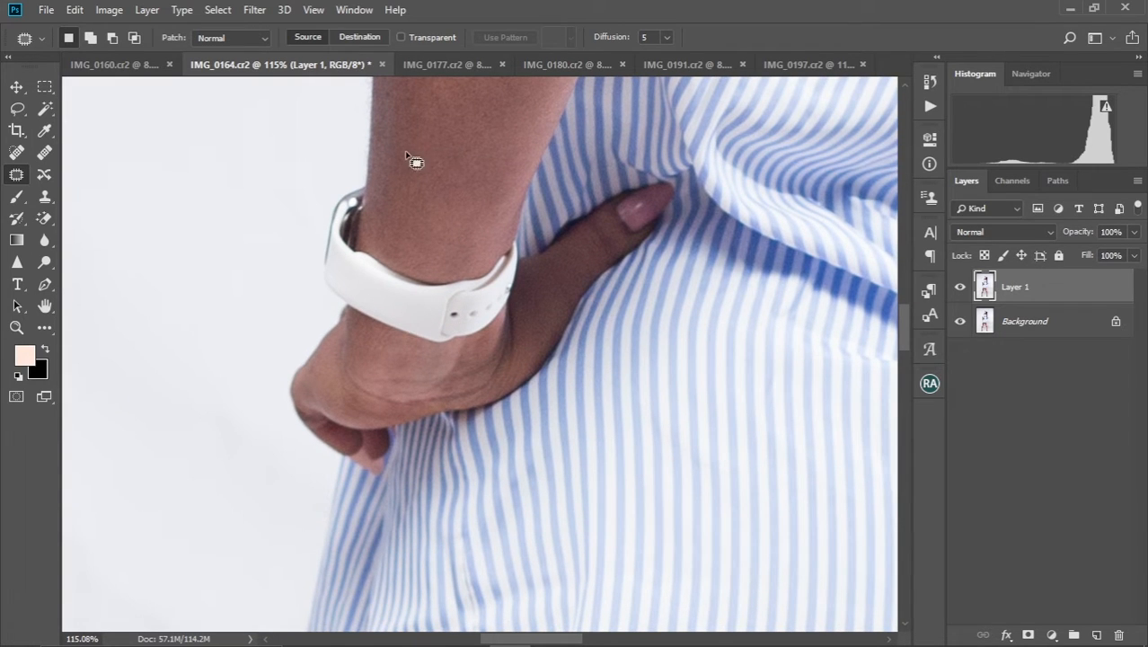
key(space)
drag(478, 189, 372, 201)
mouse_move(633, 226)
mouse_down()
mouse_move(381, 256)
mouse_move(476, 275)
mouse_up()
drag(577, 235, 478, 236)
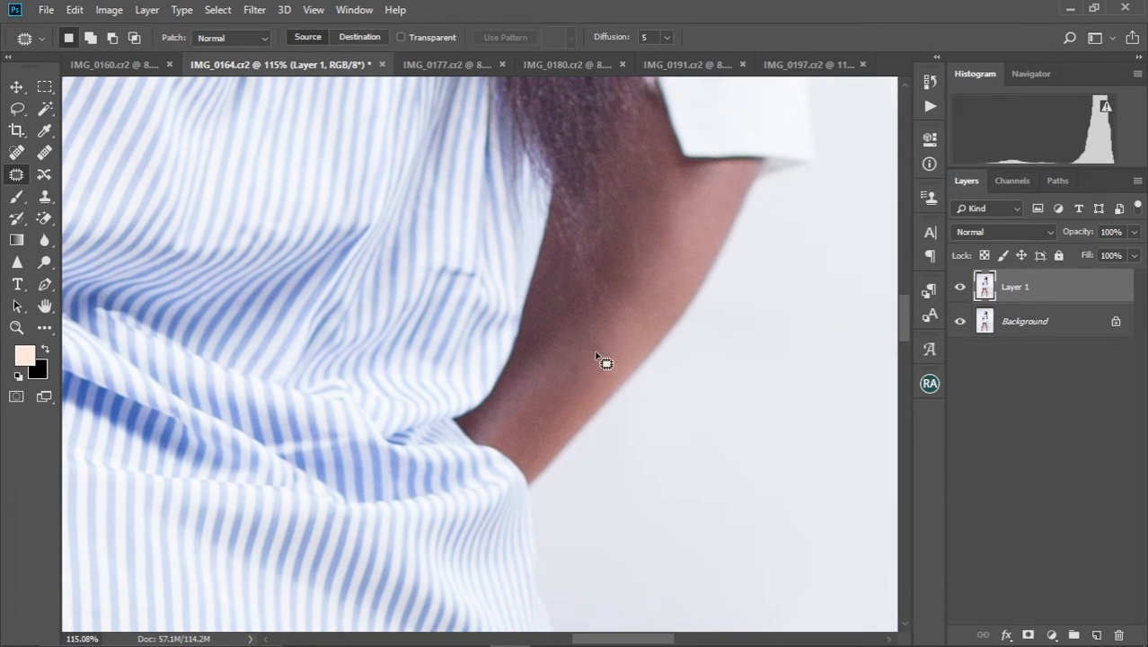
drag(464, 385, 513, 274)
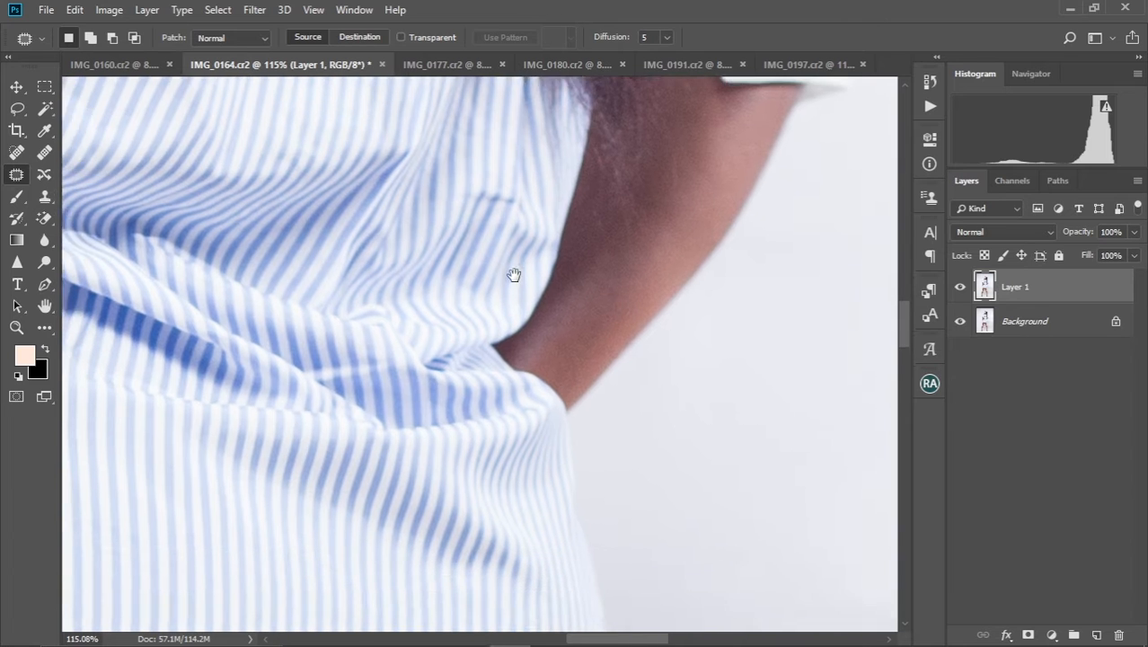
mouse_move(485, 467)
mouse_down()
mouse_move(458, 331)
mouse_move(584, 171)
mouse_up()
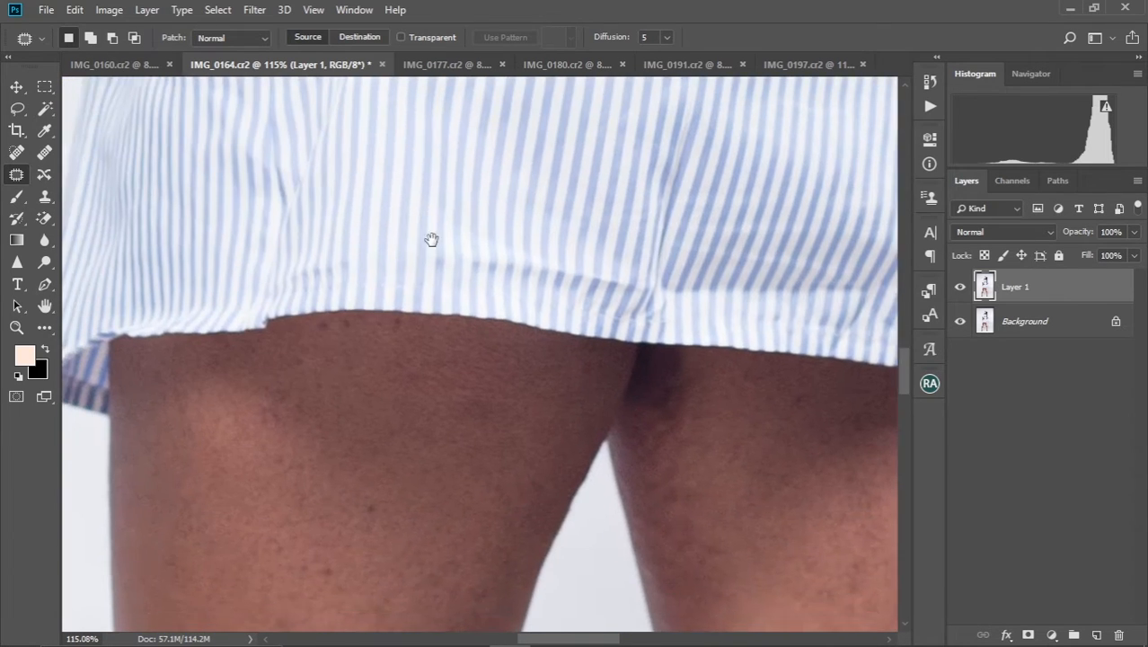
drag(430, 239, 464, 159)
mouse_move(330, 406)
mouse_down()
mouse_move(379, 231)
mouse_move(355, 185)
mouse_up()
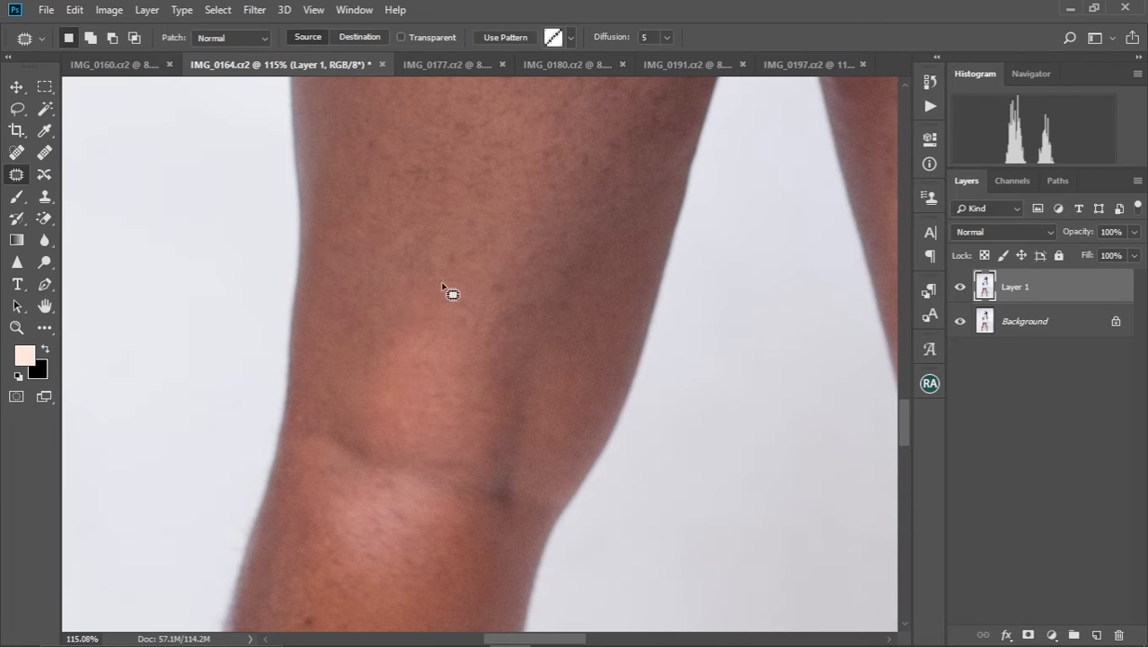
Patch the dark spots on the lower leg below the knee with nearby clean skin
drag(426, 309, 464, 110)
drag(381, 394, 425, 246)
mouse_move(403, 284)
mouse_down()
mouse_move(396, 261)
mouse_move(406, 277)
mouse_up()
mouse_move(398, 274)
mouse_down()
mouse_move(435, 262)
mouse_move(445, 217)
mouse_up()
key(ctrl+d)
mouse_move(361, 226)
mouse_down()
mouse_move(381, 246)
mouse_move(402, 236)
mouse_move(377, 230)
mouse_move(391, 261)
mouse_up()
key(ctrl+d)
Patch the blemish on the same leg just above the ankle and clear the selection
drag(532, 119, 471, 179)
scroll(426, 202, down, 10)
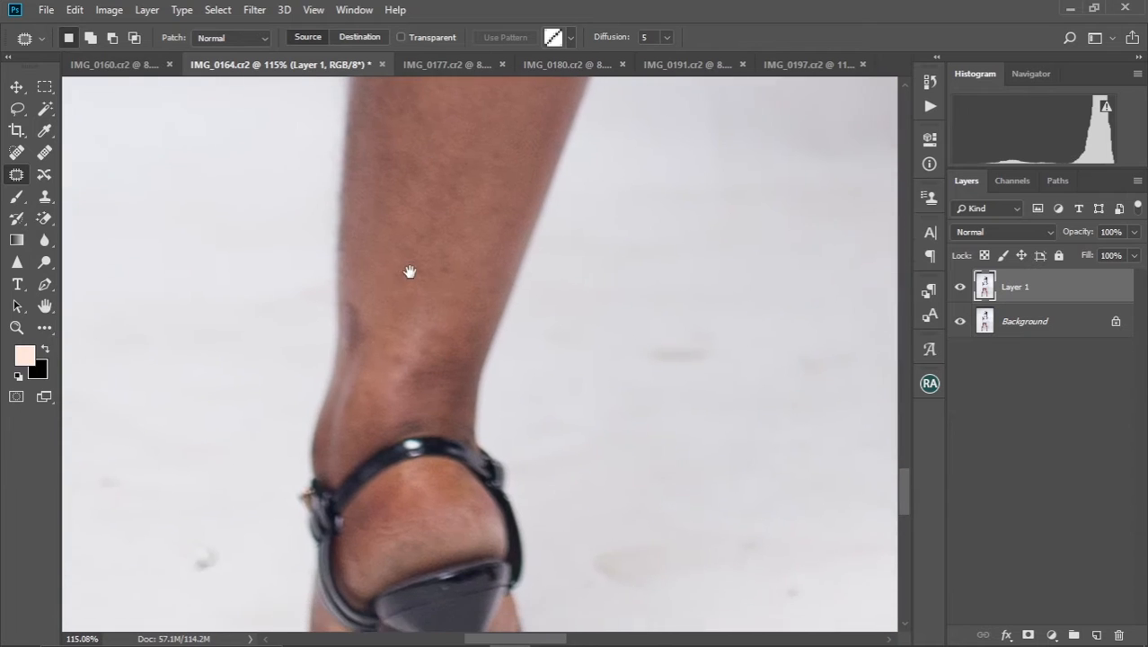
drag(352, 284, 369, 210)
key(ctrl+d)
Patch the smudge on the studio floor beside the ankle with a clean floor area
drag(448, 211, 397, 301)
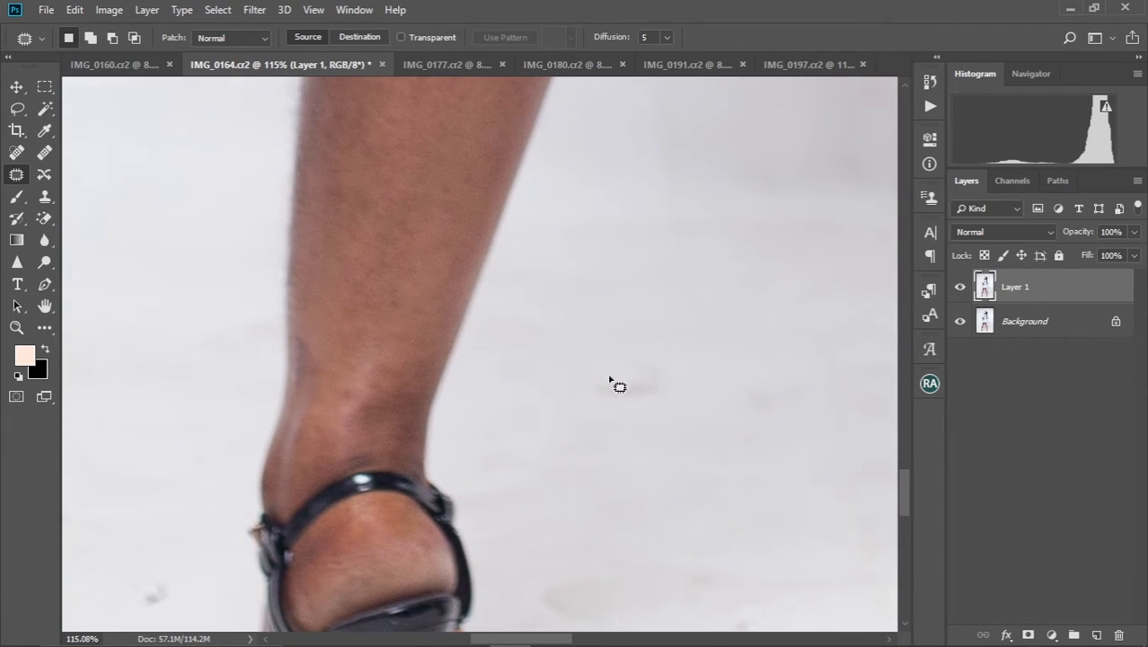
mouse_move(616, 374)
mouse_down()
mouse_move(695, 336)
mouse_move(579, 321)
mouse_move(467, 334)
mouse_up()
key(ctrl+d)
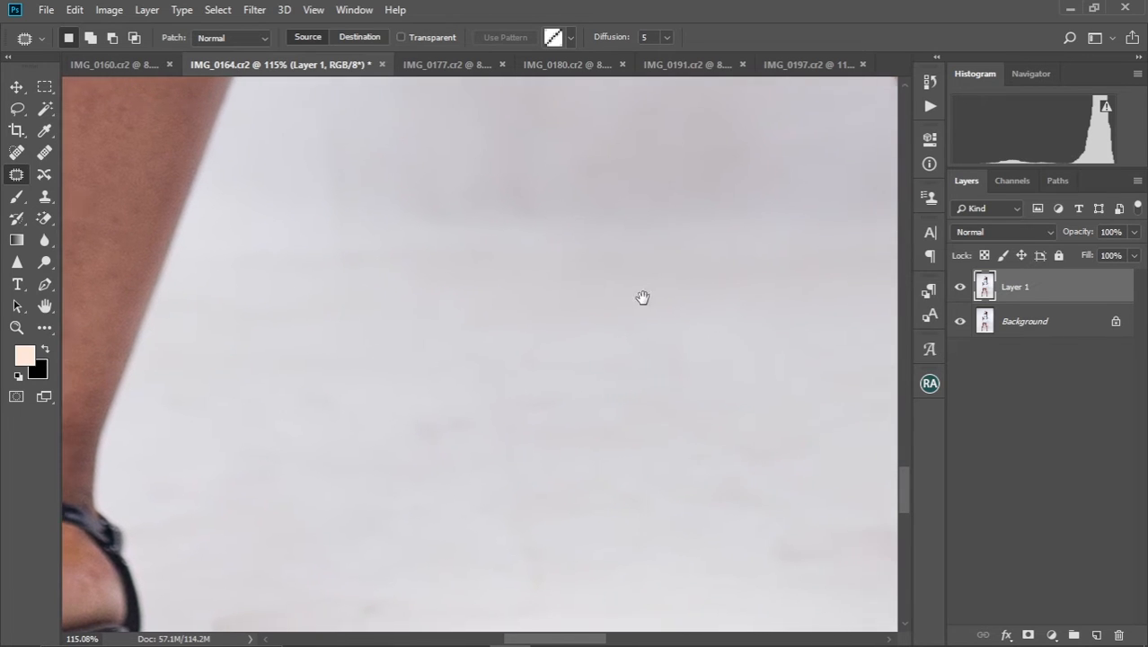
Patch the dark spots on the calf of the other leg with nearby clean skin and clear the selection
drag(643, 297, 445, 297)
drag(708, 253, 430, 310)
drag(607, 212, 447, 326)
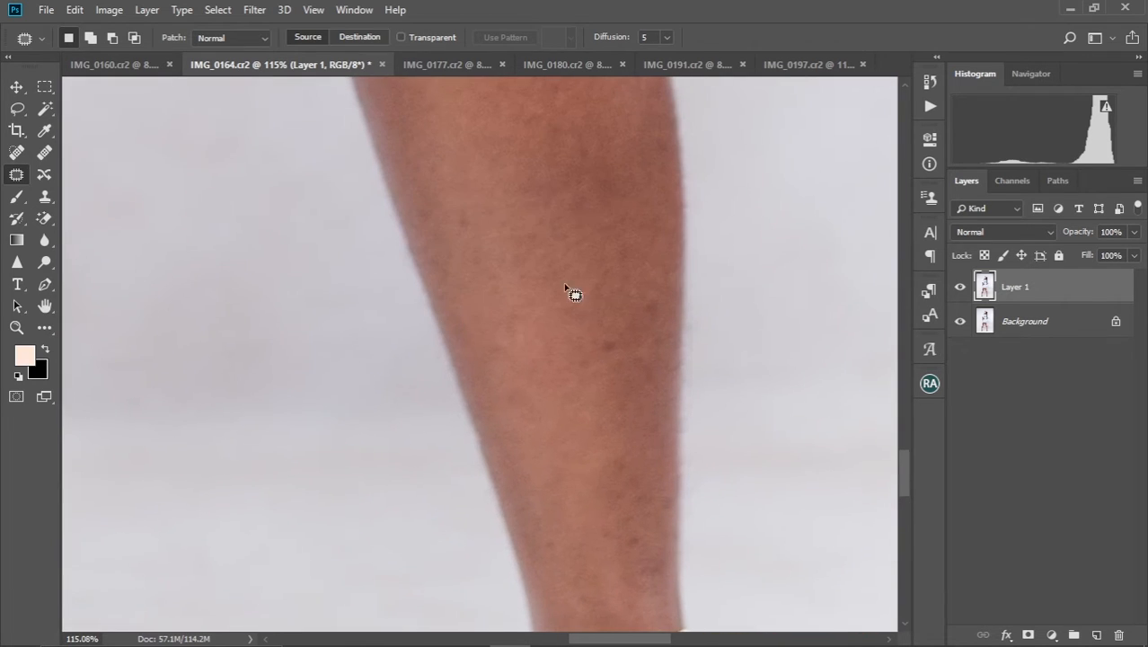
mouse_move(610, 338)
mouse_down()
mouse_move(622, 340)
mouse_move(615, 379)
mouse_up()
key(ctrl+d)
drag(642, 296, 643, 294)
drag(647, 308, 636, 307)
key(ctrl+d)
Patch the long white light streak on the backdrop beside the face with the clean area just above it
drag(560, 189, 583, 311)
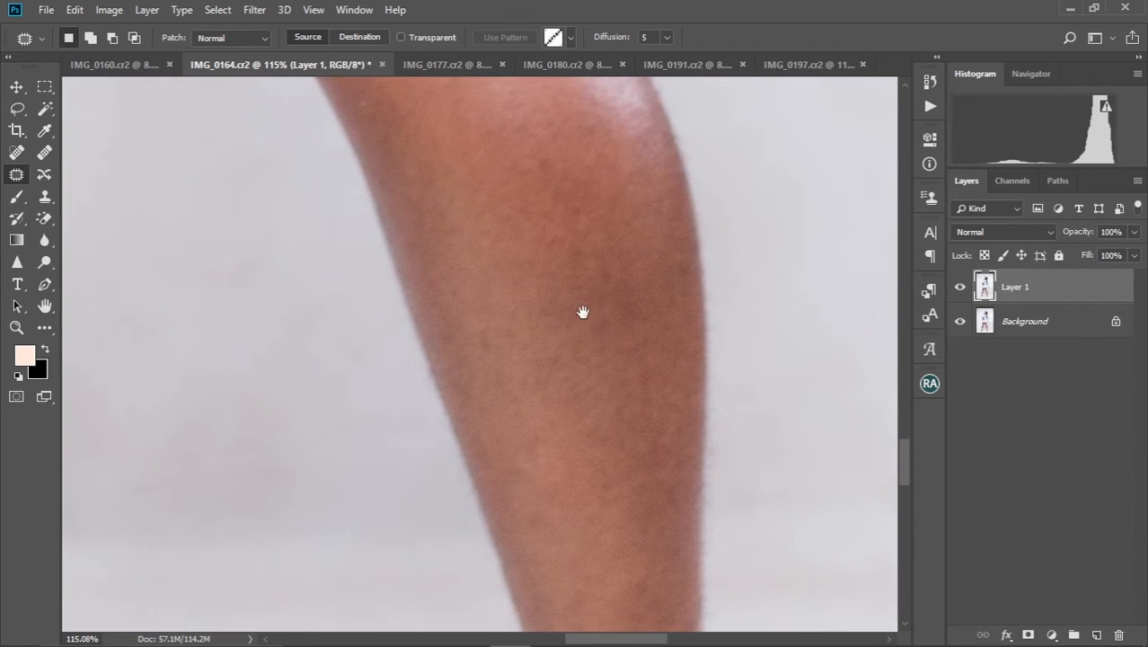
mouse_move(539, 229)
mouse_down()
mouse_move(572, 328)
mouse_move(566, 356)
mouse_move(545, 341)
mouse_move(553, 355)
mouse_up()
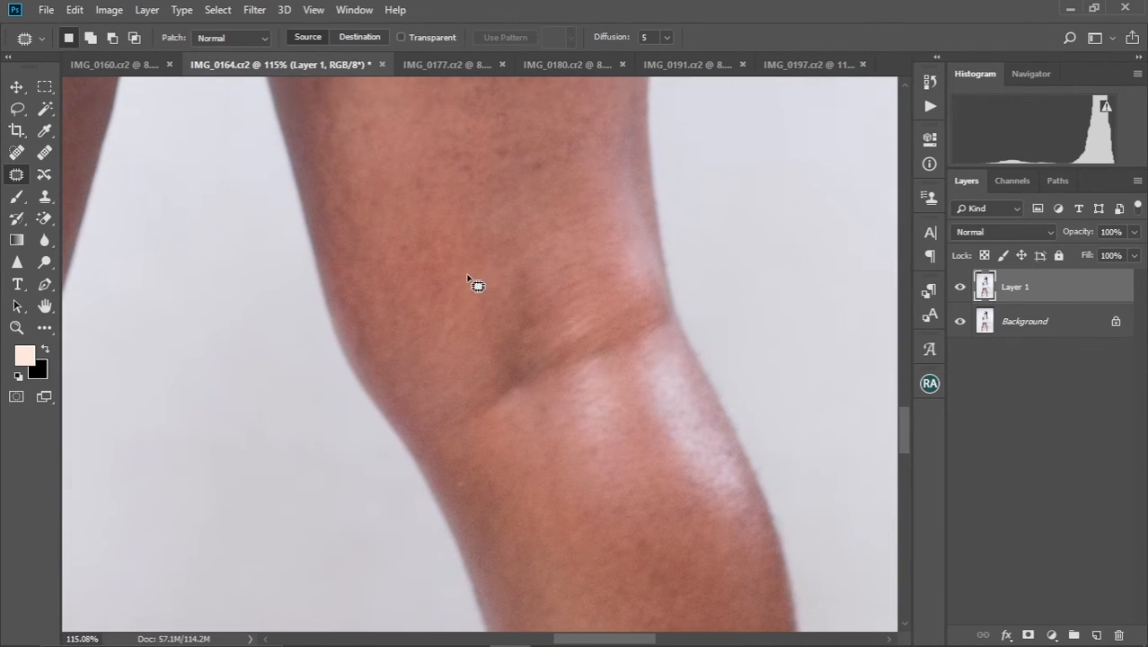
key(ctrl+0)
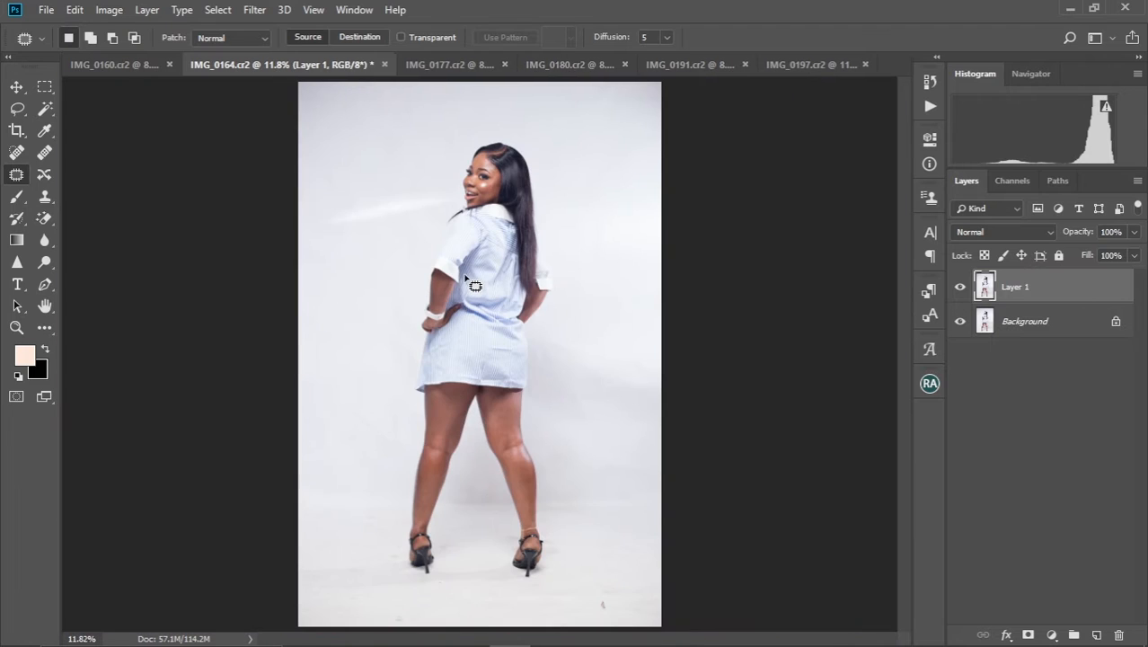
scroll(375, 246, up, 5)
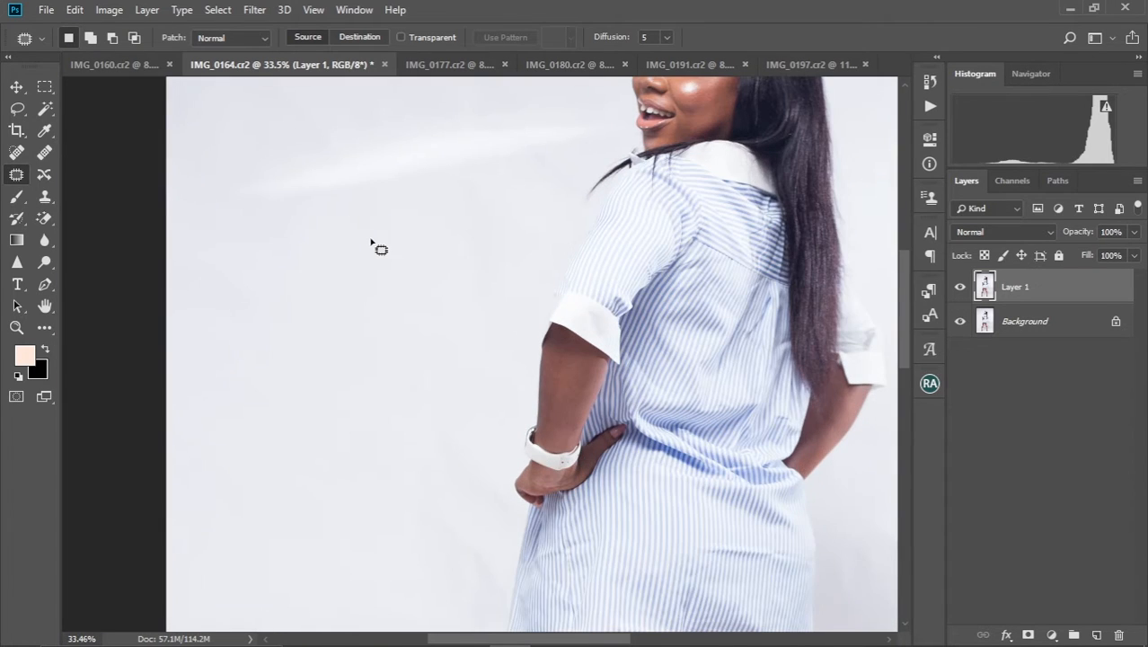
scroll(451, 276, up, 1)
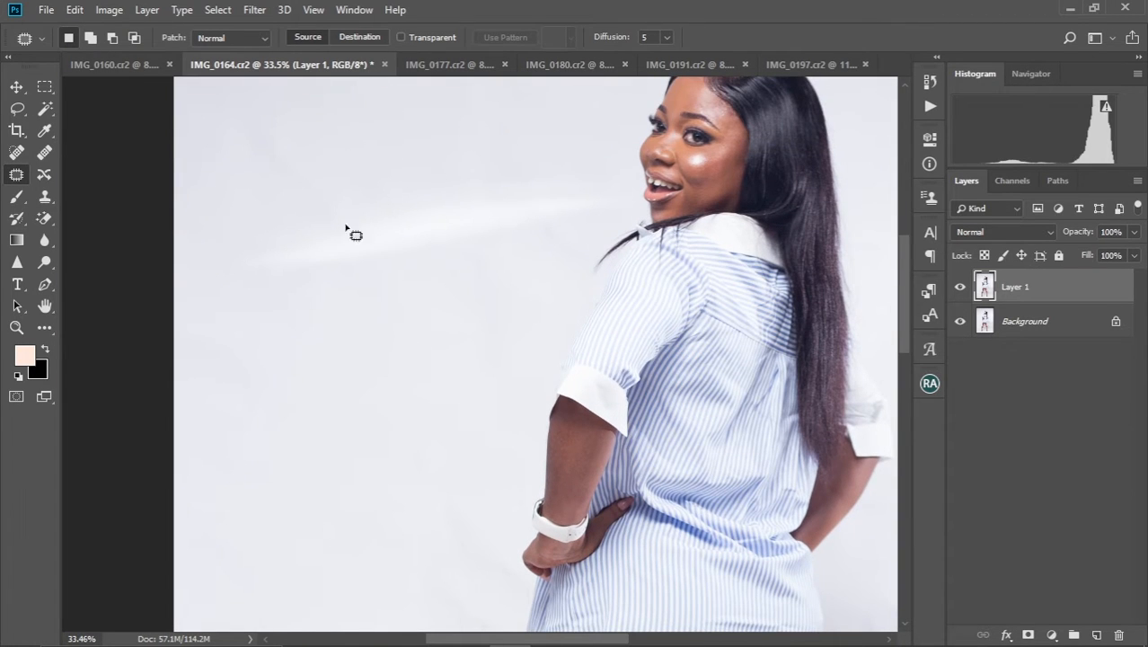
mouse_move(261, 272)
mouse_down()
mouse_move(517, 247)
mouse_move(625, 201)
mouse_move(588, 179)
mouse_move(468, 195)
mouse_move(338, 224)
mouse_move(256, 270)
mouse_up()
drag(456, 228, 444, 148)
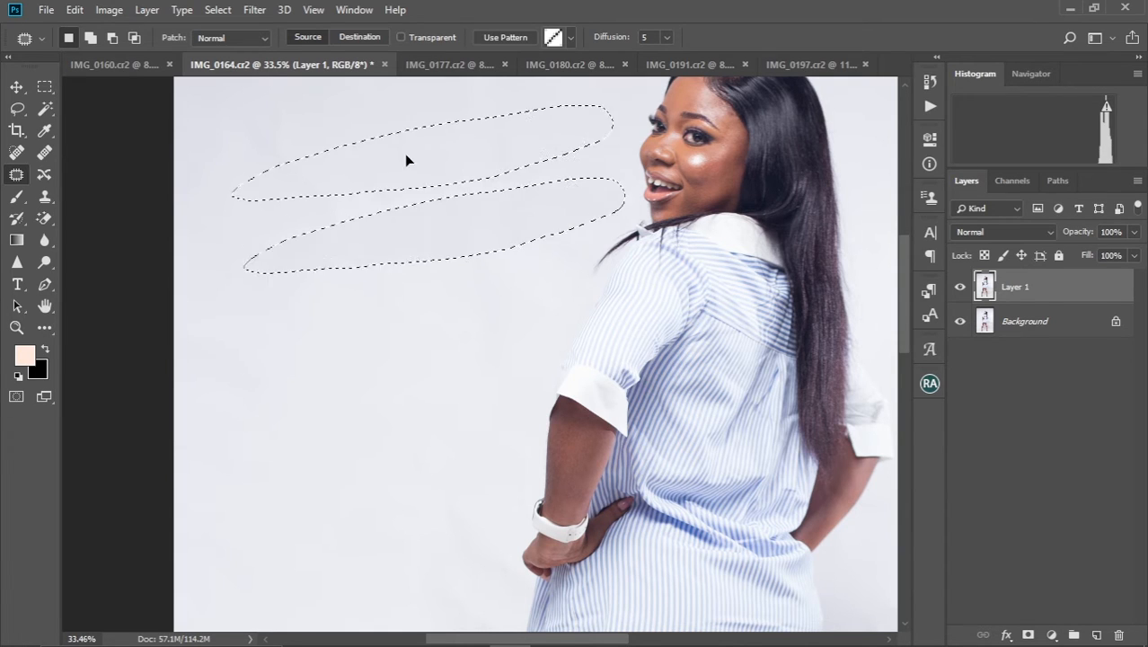
key(ctrl+d)
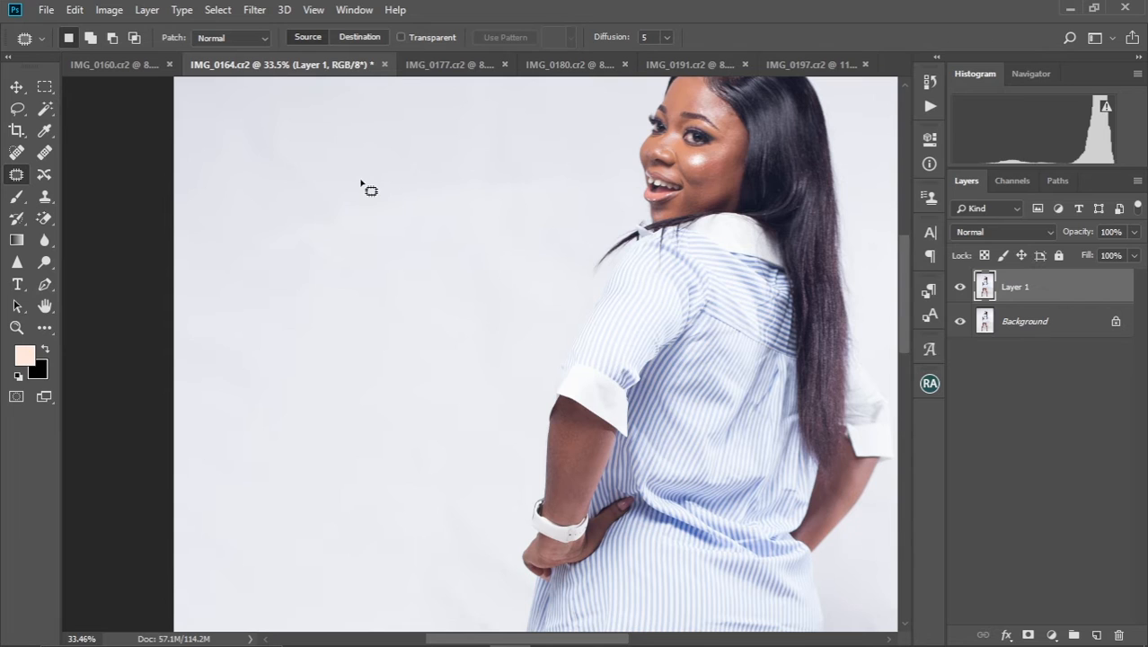
Patch the uneven backdrop area near the photo's upper corner behind the hair with the clean backdrop next to it
scroll(365, 185, down, 2)
scroll(365, 185, down, 3)
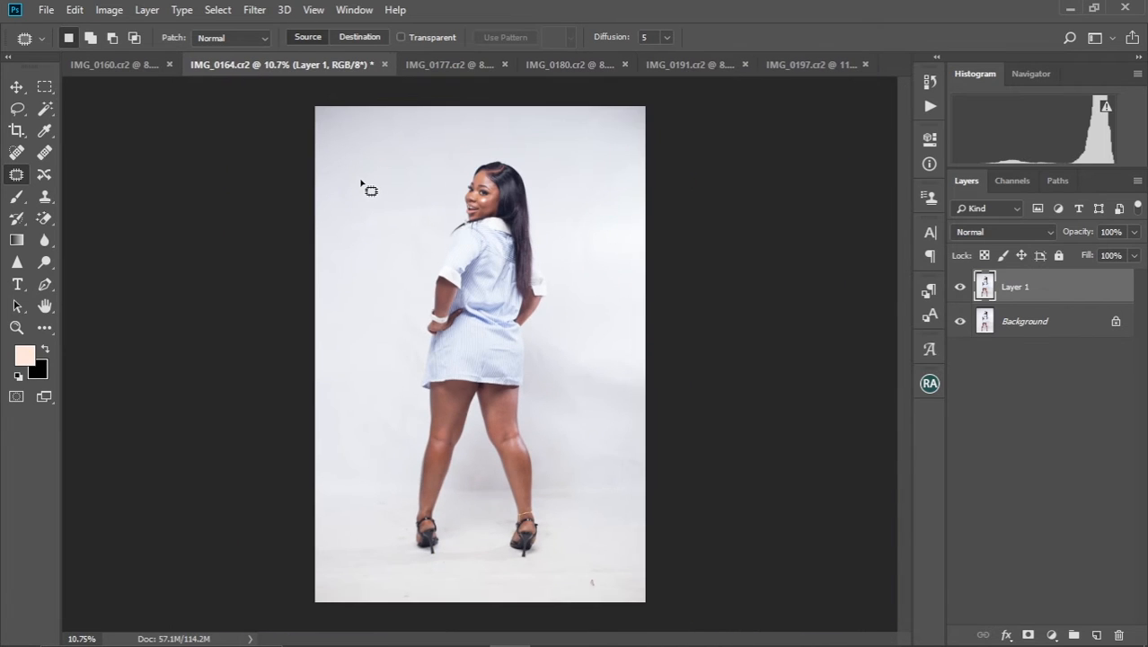
scroll(581, 183, up, 3)
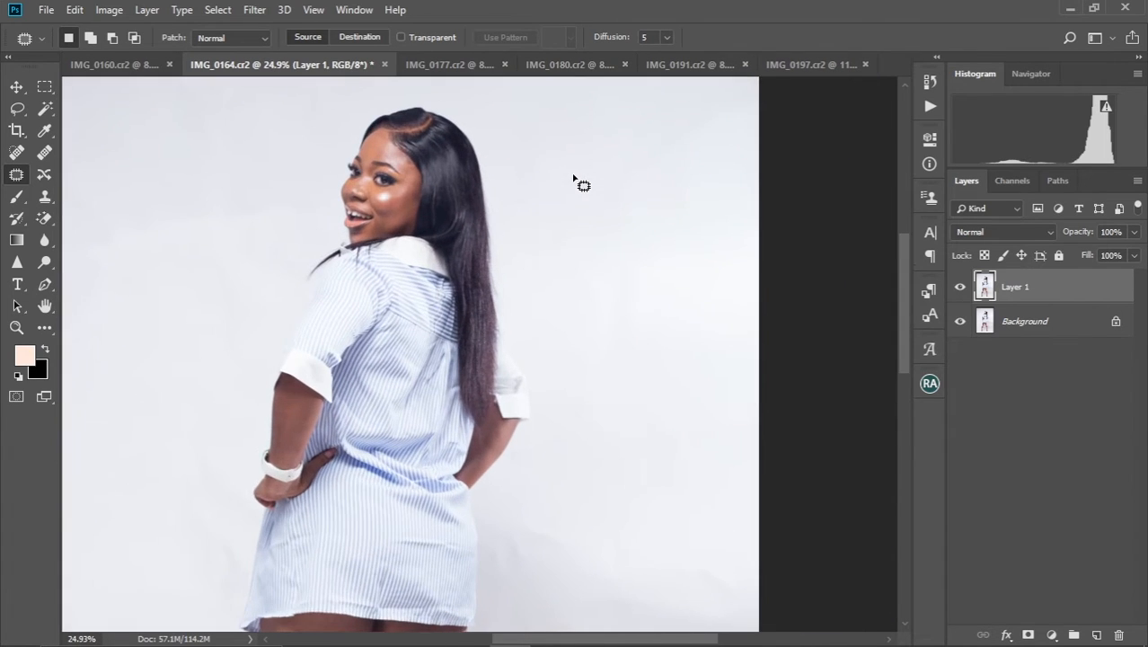
drag(612, 164, 635, 326)
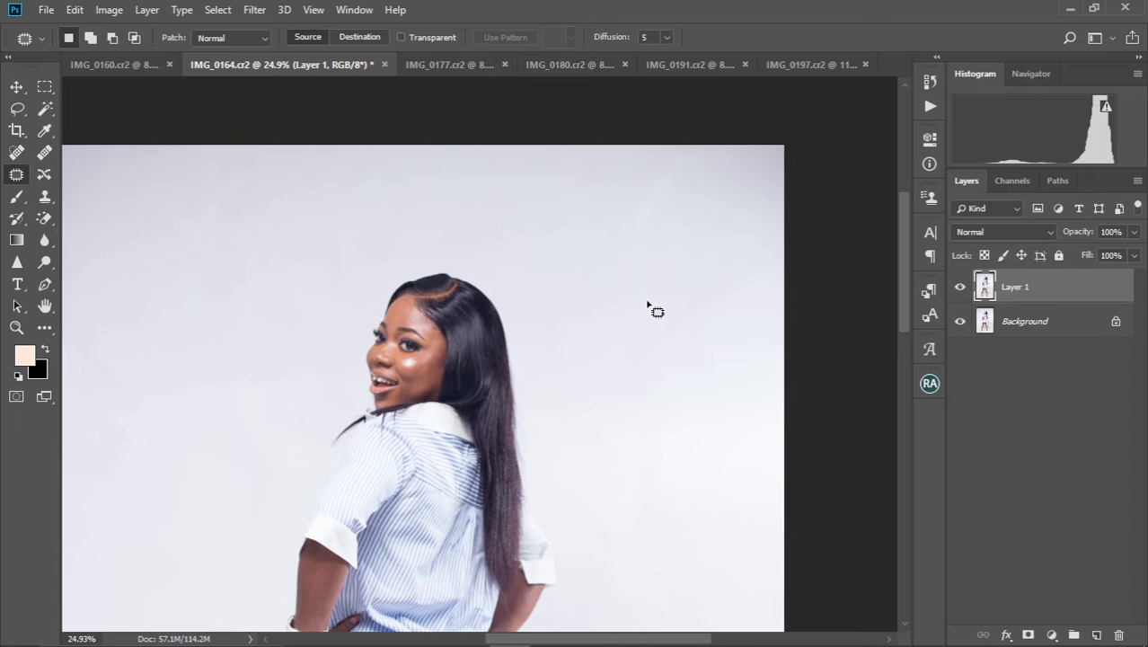
mouse_move(670, 147)
mouse_down()
mouse_move(676, 214)
mouse_move(670, 141)
mouse_up()
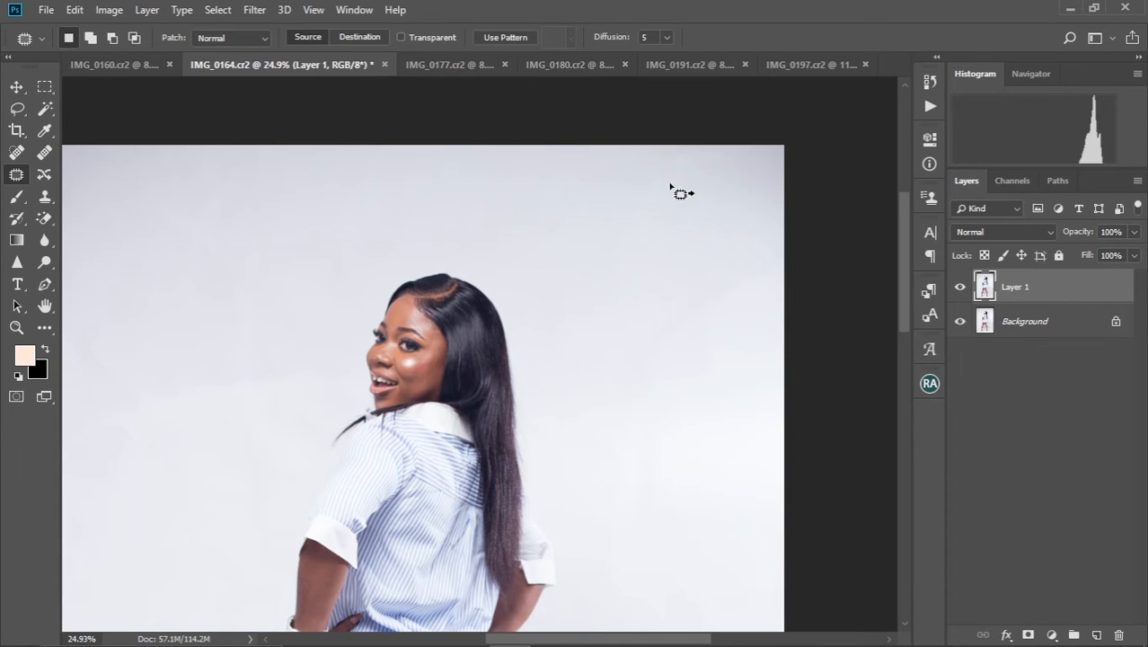
mouse_move(670, 185)
mouse_down()
mouse_move(564, 168)
mouse_move(573, 174)
mouse_up()
key(ctrl+d)
Patch the blotchy upper backdrop areas in front of the face with cleaner backdrop and clear each selection
drag(379, 207, 529, 218)
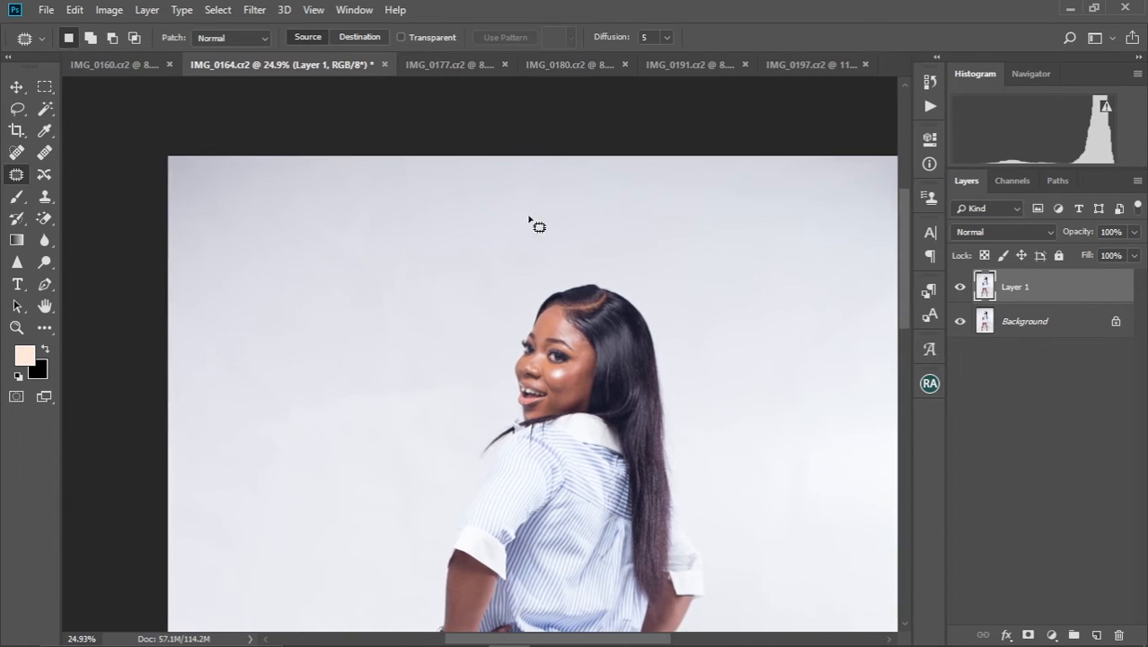
mouse_move(271, 222)
mouse_down()
mouse_move(427, 182)
mouse_move(358, 190)
mouse_up()
mouse_move(386, 286)
mouse_down()
mouse_move(314, 333)
mouse_move(288, 371)
mouse_up()
key(ctrl+d)
mouse_move(364, 296)
mouse_down()
mouse_move(385, 415)
mouse_move(369, 294)
mouse_up()
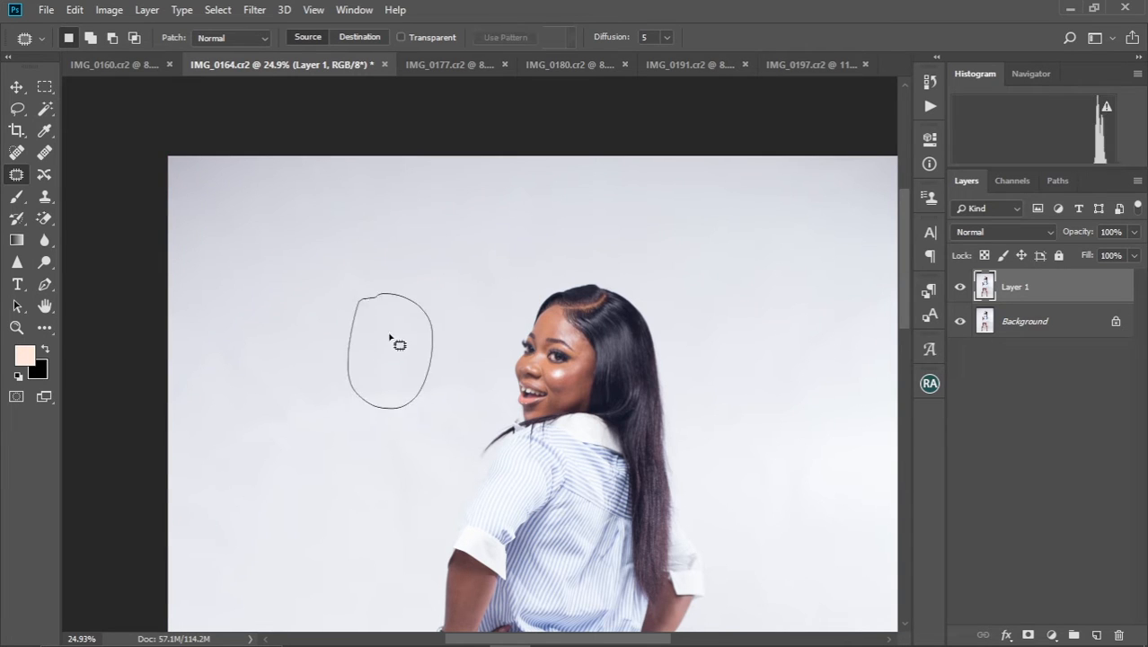
drag(397, 339, 301, 292)
key(ctrl+d)
Patch the creases on the backdrop beside the arm with the wristband and the dress
drag(486, 302, 456, 132)
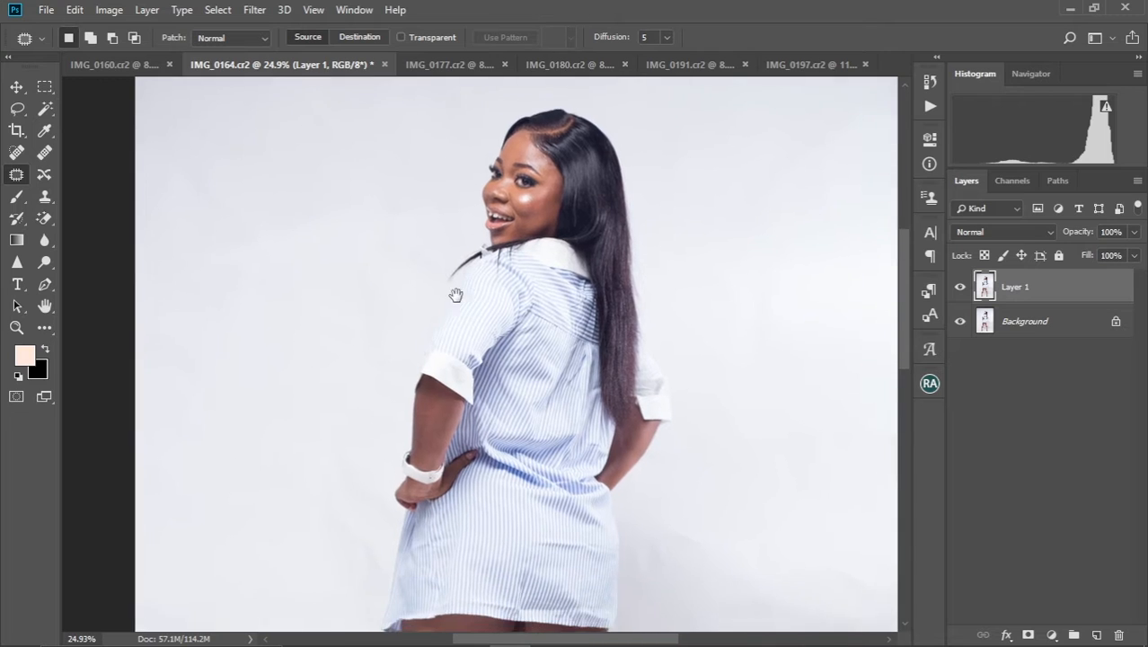
drag(457, 358, 591, 174)
mouse_move(364, 358)
mouse_down()
mouse_move(474, 424)
mouse_move(436, 346)
mouse_move(448, 249)
mouse_up()
key(ctrl+d)
mouse_move(483, 199)
mouse_down()
mouse_move(523, 286)
mouse_move(538, 186)
mouse_move(455, 140)
mouse_up()
key(ctrl+d)
mouse_move(444, 209)
mouse_down()
mouse_move(502, 217)
mouse_move(443, 181)
mouse_move(454, 221)
mouse_move(380, 225)
mouse_up()
key(ctrl+d)
Patch the shaded backdrop mark right behind the dress's hip with the clean area diagonally above it
scroll(507, 244, right, 5)
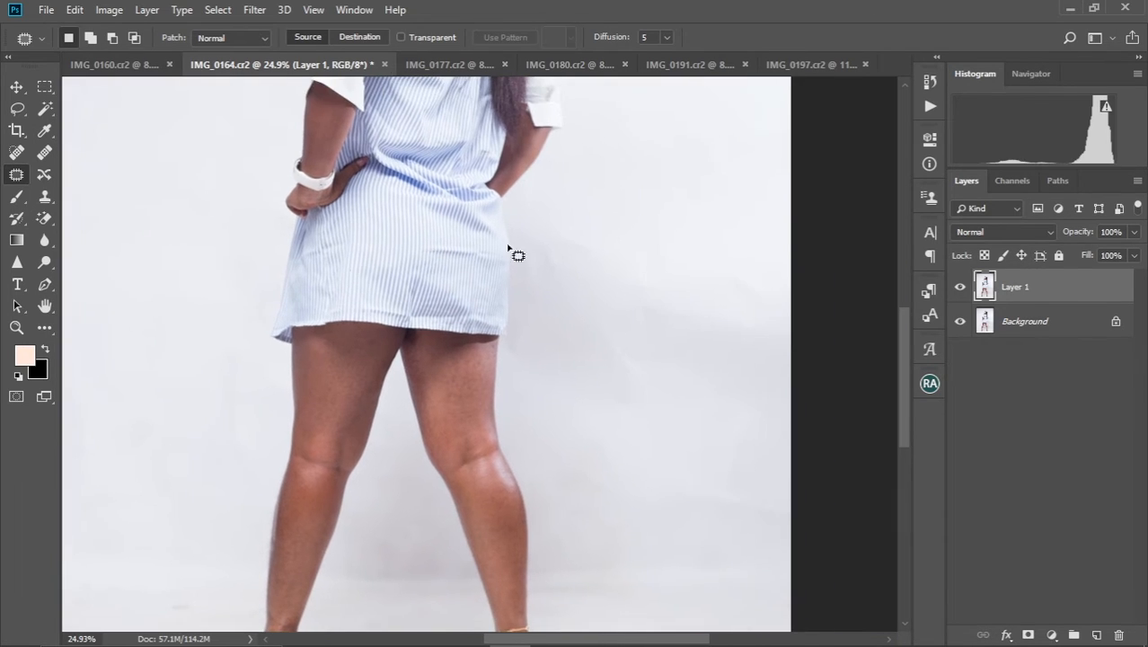
mouse_move(544, 289)
mouse_down()
mouse_move(573, 228)
mouse_move(639, 184)
mouse_up()
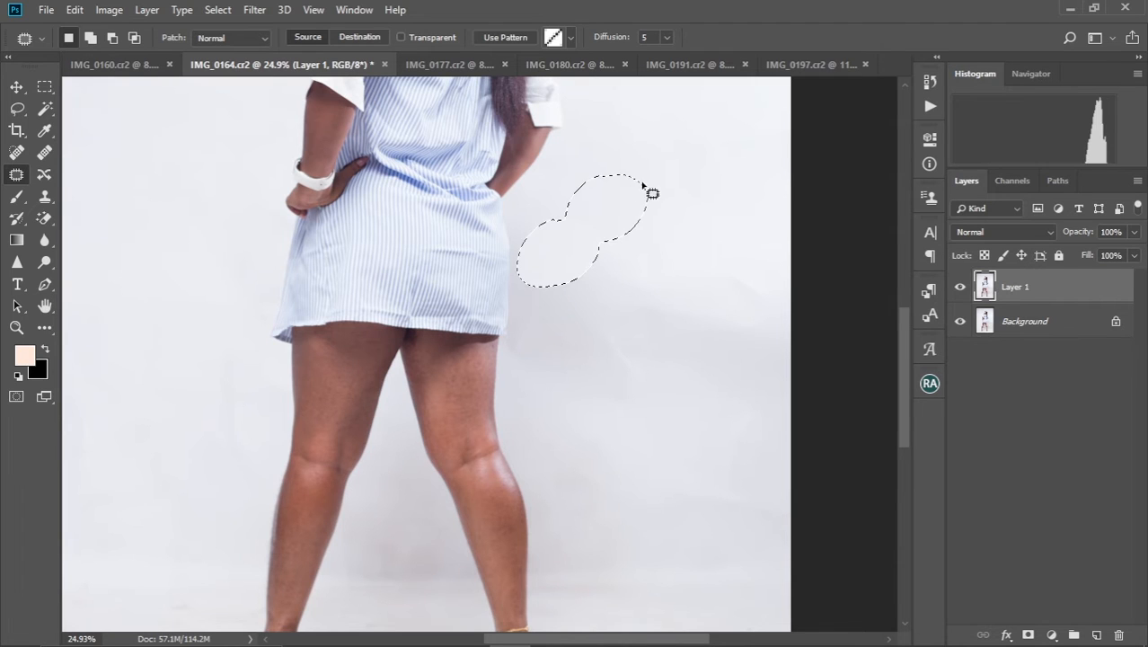
key(ctrl+d)
Patch the broad backdrop creases between the hip and the photo's edge, plus the smaller area beside the thighs
drag(659, 243, 530, 213)
mouse_move(443, 273)
mouse_down()
mouse_move(584, 319)
mouse_move(671, 310)
mouse_move(646, 230)
mouse_move(488, 229)
mouse_up()
drag(580, 212, 581, 178)
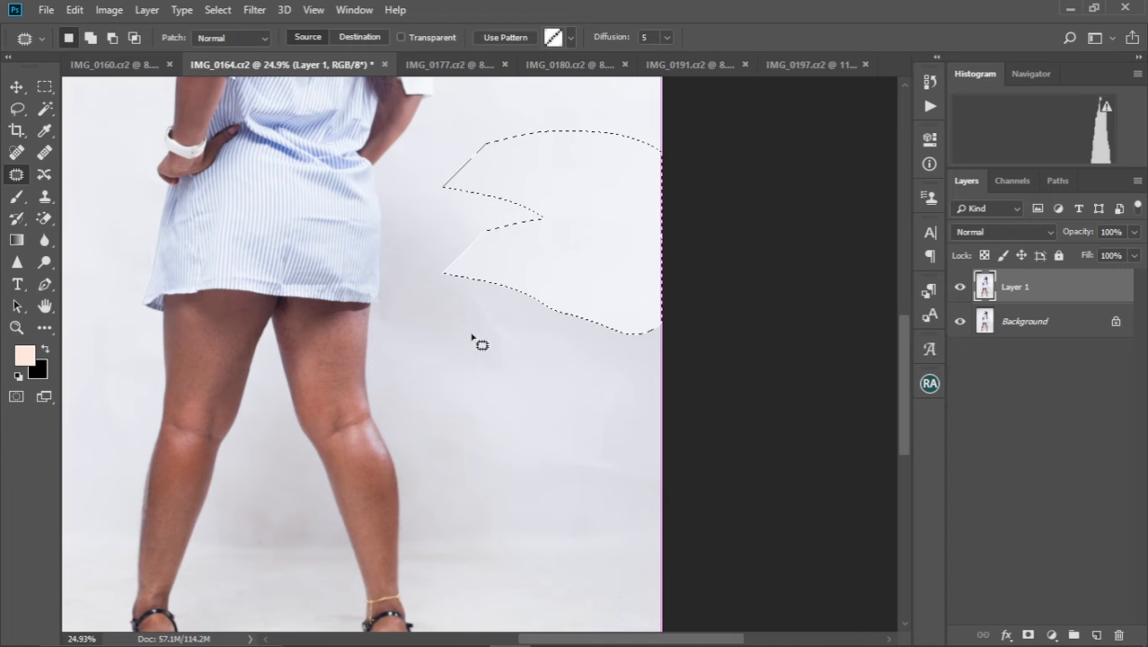
key(ctrl+d)
mouse_move(451, 289)
mouse_down()
mouse_move(519, 380)
mouse_move(508, 321)
mouse_move(451, 289)
mouse_up()
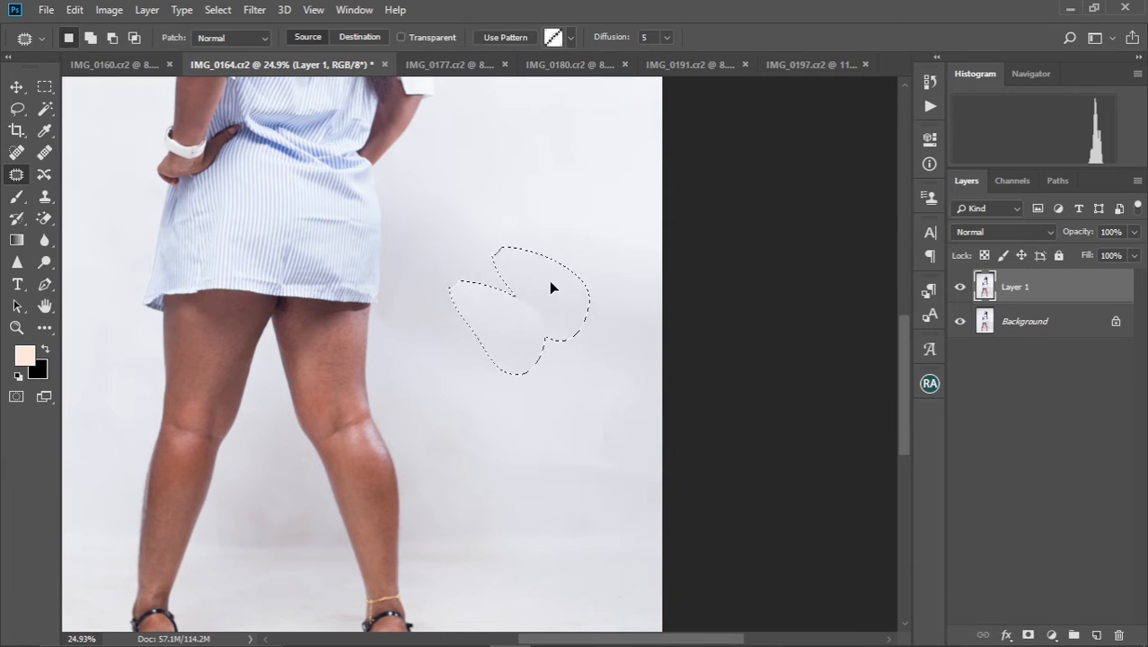
drag(551, 287, 584, 264)
key(ctrl+d)
Patch the reddish leaf-like mark near the floor's lower corner and another floor spot below the heel with the anklet
drag(521, 411, 533, 239)
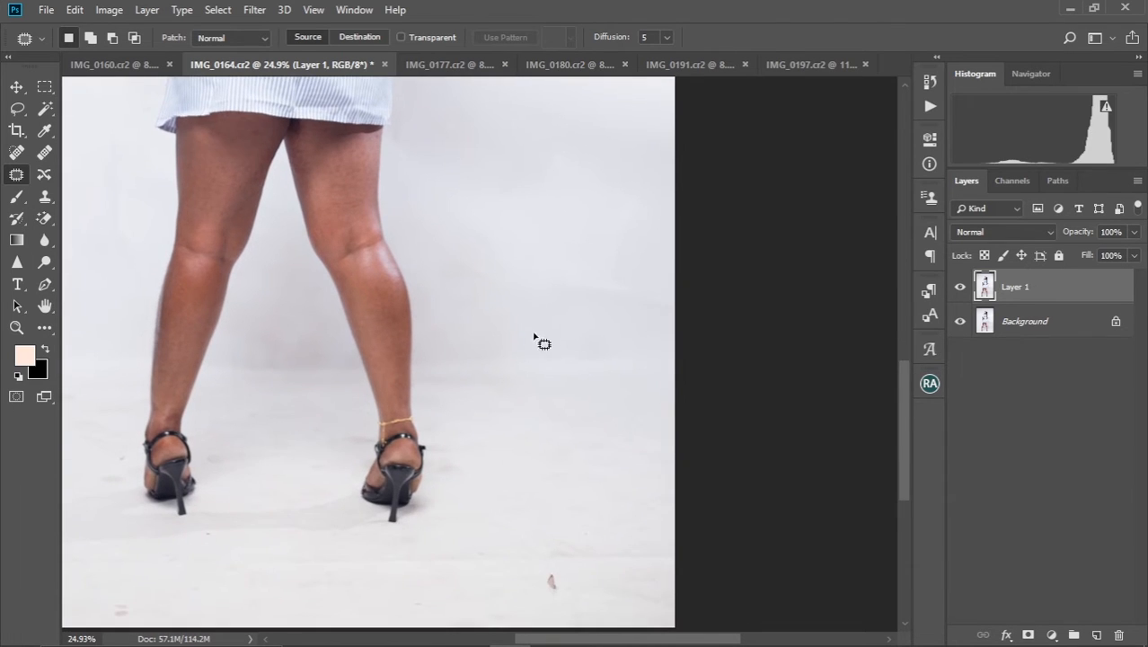
drag(541, 341, 531, 246)
drag(585, 451, 592, 361)
drag(553, 396, 558, 392)
drag(572, 395, 625, 391)
key(ctrl+d)
mouse_move(436, 392)
mouse_down()
mouse_move(642, 397)
mouse_move(720, 381)
mouse_move(652, 366)
mouse_move(437, 377)
mouse_up()
key(ctrl+d)
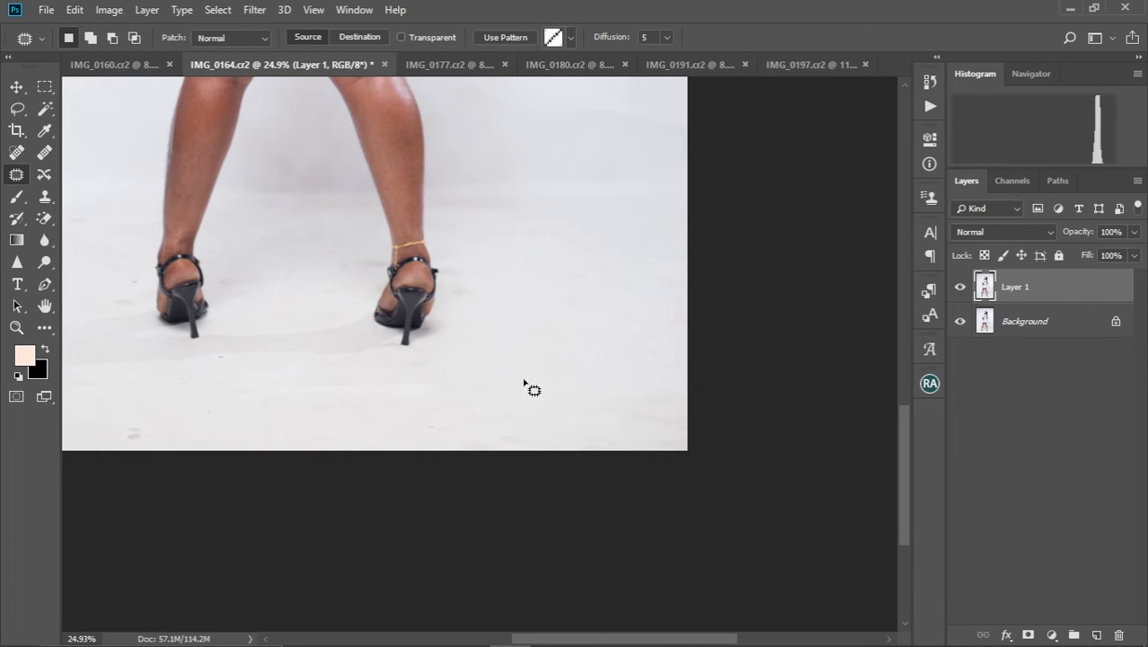
Patch the stains on the floor below the heels and near the photo's bottom edge with clean floor
mouse_move(275, 398)
mouse_down()
mouse_move(380, 400)
mouse_move(484, 376)
mouse_move(379, 366)
mouse_move(224, 387)
mouse_up()
drag(367, 383, 377, 414)
key(ctrl+d)
drag(351, 358, 571, 287)
mouse_move(342, 345)
mouse_down()
mouse_move(333, 352)
mouse_move(469, 341)
mouse_up()
key(ctrl+d)
mouse_move(198, 331)
mouse_down()
mouse_move(340, 334)
mouse_move(415, 315)
mouse_move(368, 299)
mouse_move(291, 311)
mouse_move(164, 303)
mouse_move(135, 324)
mouse_up()
key(ctrl+d)
Patch the floor marks on the outer side of the foot without the anklet, out to the photo's edge
drag(422, 314, 568, 350)
mouse_move(481, 274)
mouse_down()
mouse_move(511, 252)
mouse_move(491, 235)
mouse_move(373, 251)
mouse_up()
key(ctrl+d)
mouse_move(465, 186)
mouse_down()
mouse_move(412, 187)
mouse_move(430, 191)
mouse_up()
drag(444, 183, 398, 192)
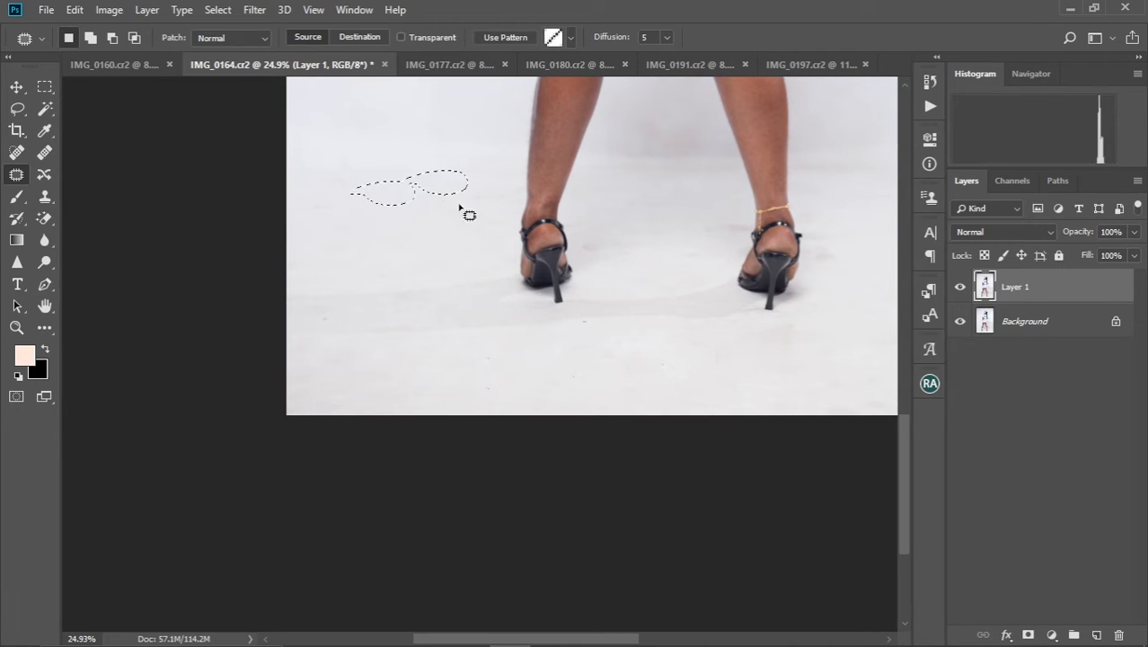
key(ctrl+d)
drag(299, 187, 336, 216)
key(ctrl+d)
Patch the floor mark between the two feet with clean floor and clear the selection
drag(450, 219, 292, 236)
mouse_move(457, 244)
mouse_down()
mouse_move(473, 263)
mouse_move(458, 243)
mouse_up()
mouse_move(449, 258)
mouse_down()
mouse_move(547, 265)
mouse_move(544, 231)
mouse_move(510, 243)
mouse_up()
key(ctrl+d)
Patch the smudges on the floor just outside the shoe with the anklet using clean floor beside them
key(ctrl+d)
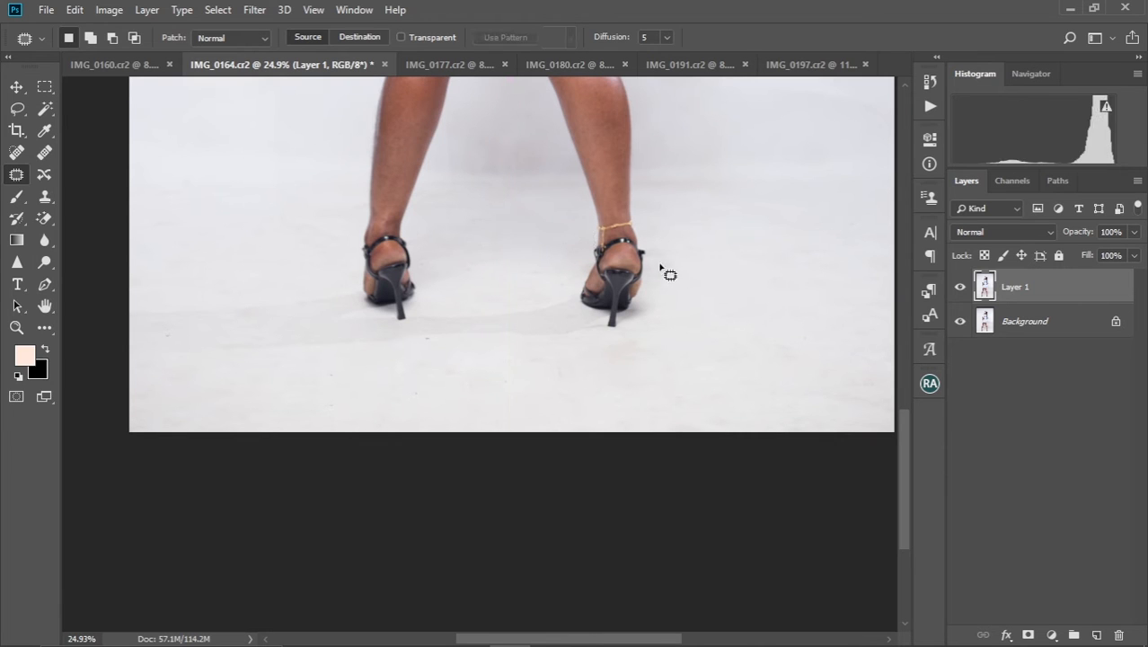
mouse_move(663, 287)
mouse_down()
mouse_move(679, 260)
mouse_move(666, 271)
mouse_move(716, 274)
mouse_up()
key(ctrl+d)
drag(649, 259, 651, 251)
drag(669, 251, 738, 229)
key(ctrl+d)
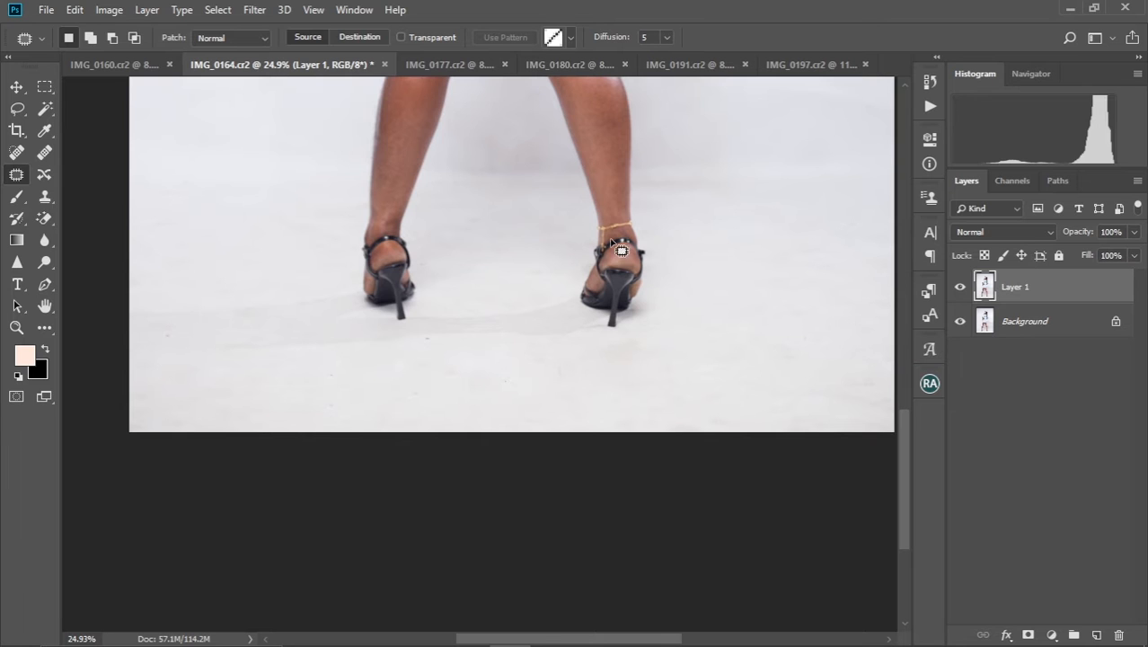
Patch the uneven areas between the lower legs and on the backdrop beside the knees, and fit the photo in view
mouse_move(492, 198)
mouse_down()
mouse_move(483, 313)
mouse_move(495, 249)
mouse_move(500, 288)
mouse_move(447, 209)
mouse_move(431, 204)
mouse_up()
drag(530, 243, 481, 171)
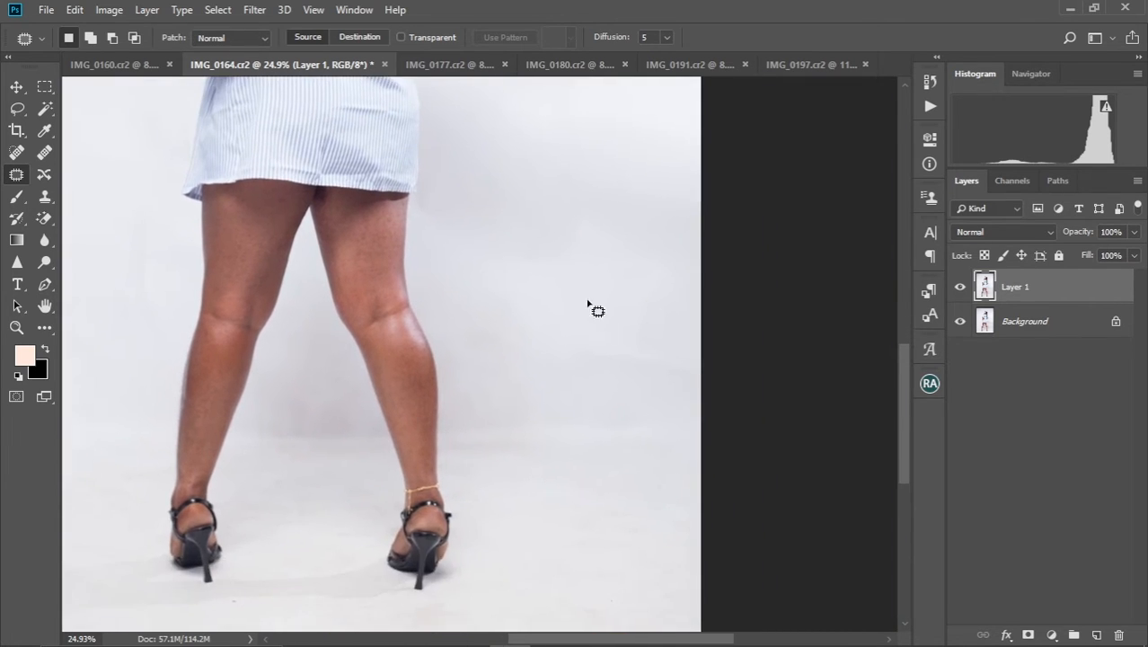
mouse_move(594, 368)
mouse_down()
mouse_move(646, 328)
mouse_move(530, 333)
mouse_up()
mouse_move(631, 348)
mouse_down()
mouse_move(574, 274)
mouse_move(602, 248)
mouse_move(684, 275)
mouse_move(635, 274)
mouse_up()
key(ctrl+d)
mouse_move(638, 287)
mouse_down()
mouse_move(608, 295)
mouse_move(550, 279)
mouse_up()
key(ctrl+d)
key(ctrl+0)
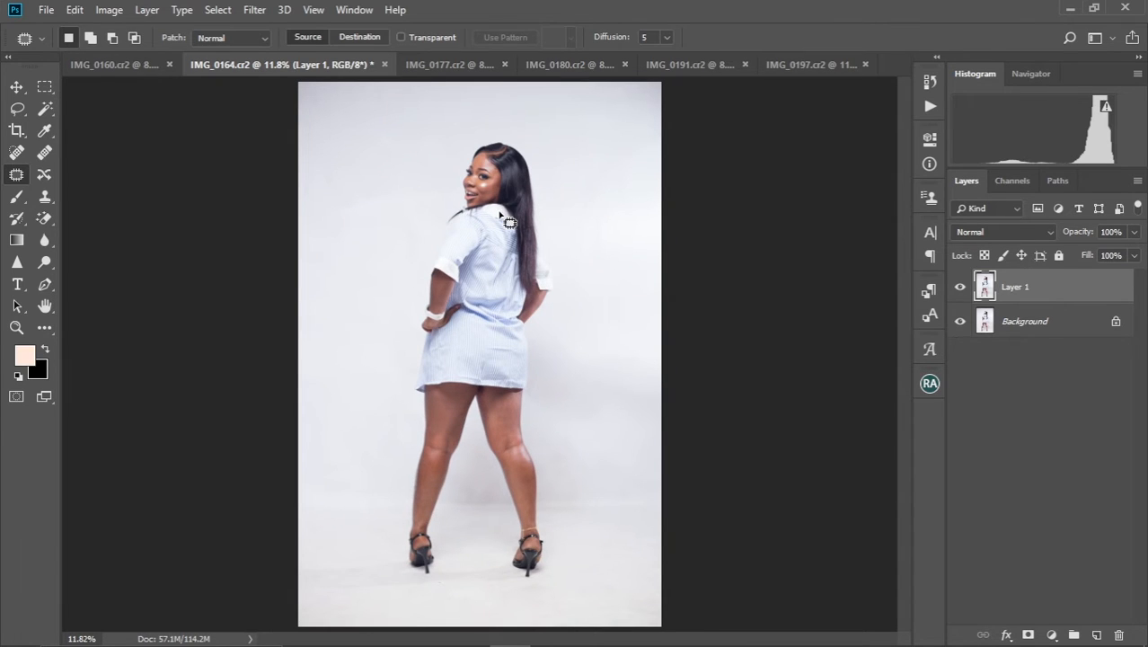
Duplicate the retouched layer and rename the lower of the two layers "Color"
scroll(509, 222, down, 1)
scroll(509, 222, up, 2)
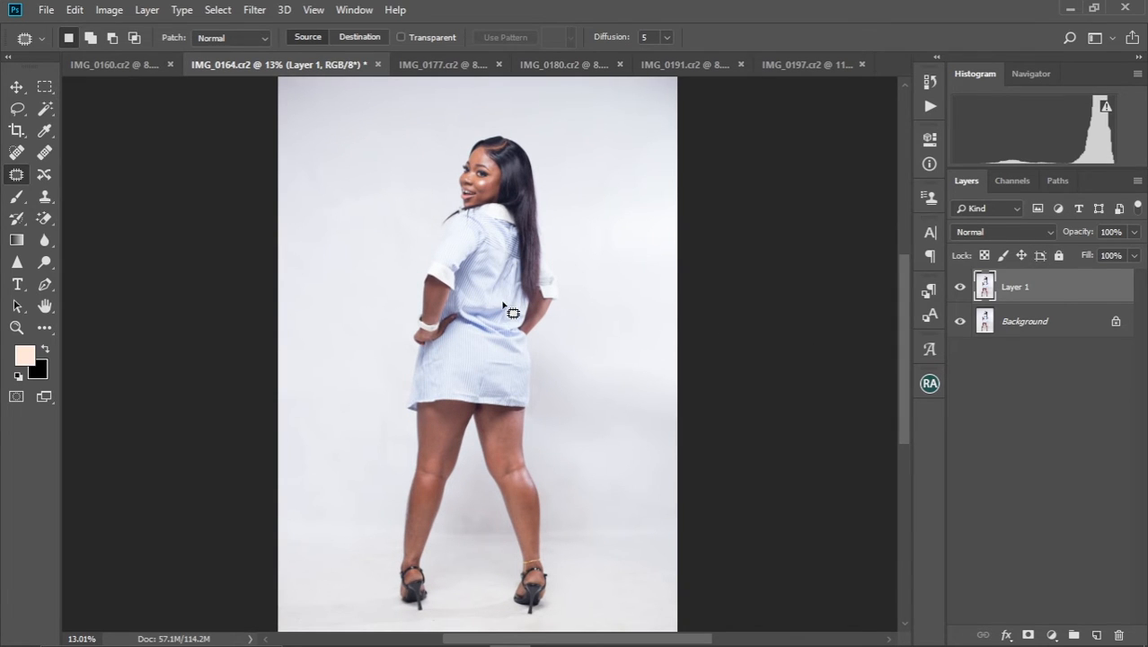
key(ctrl+j)
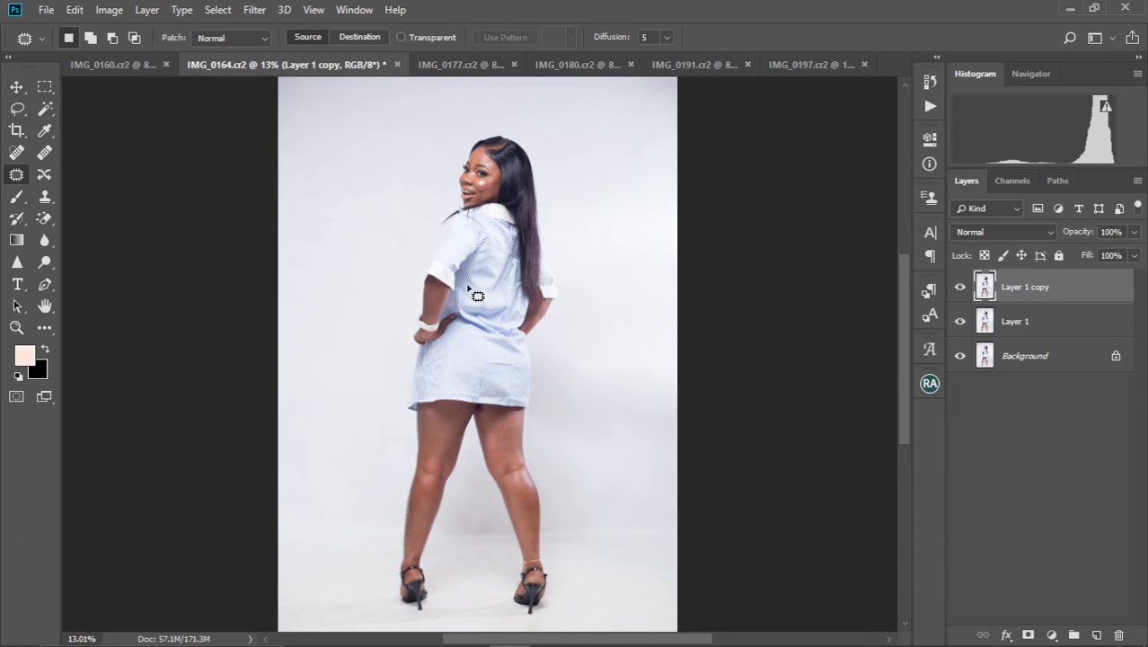
click(1031, 331)
click(1029, 293)
double_click(1012, 324)
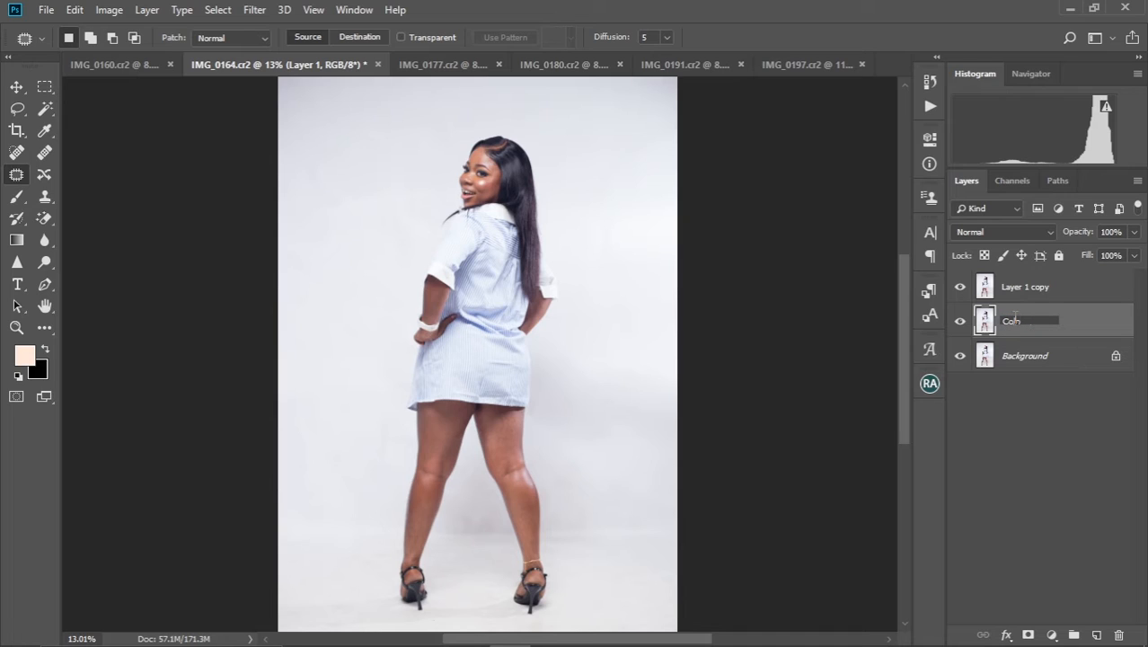
key(Return)
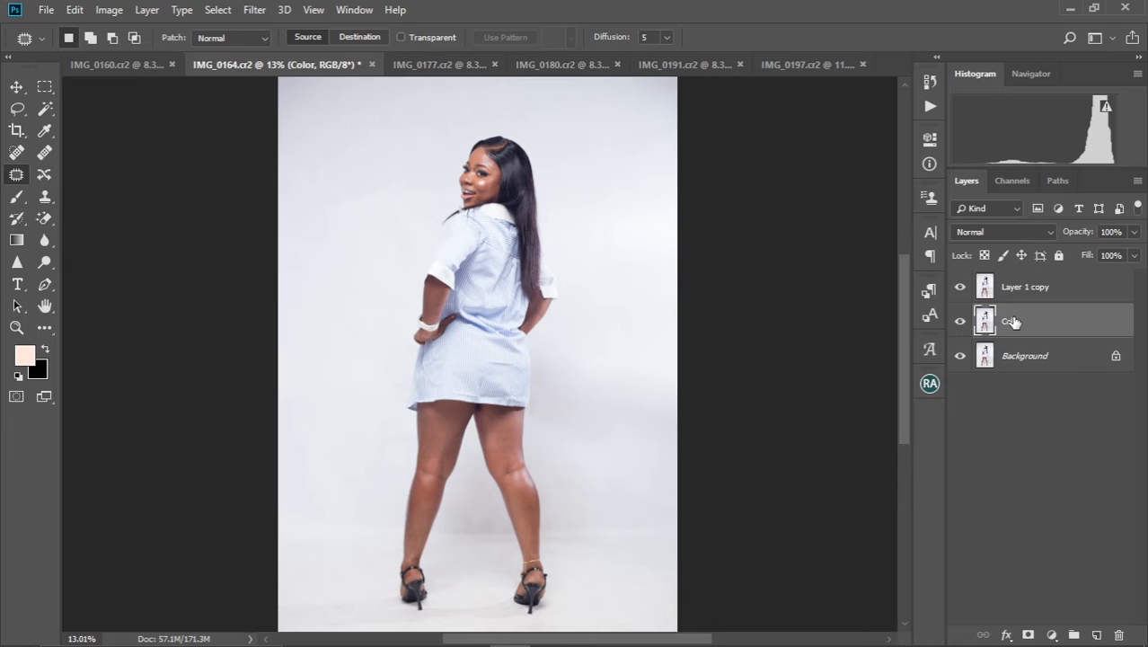
Rename the top layer copy "Texture"
click(1028, 287)
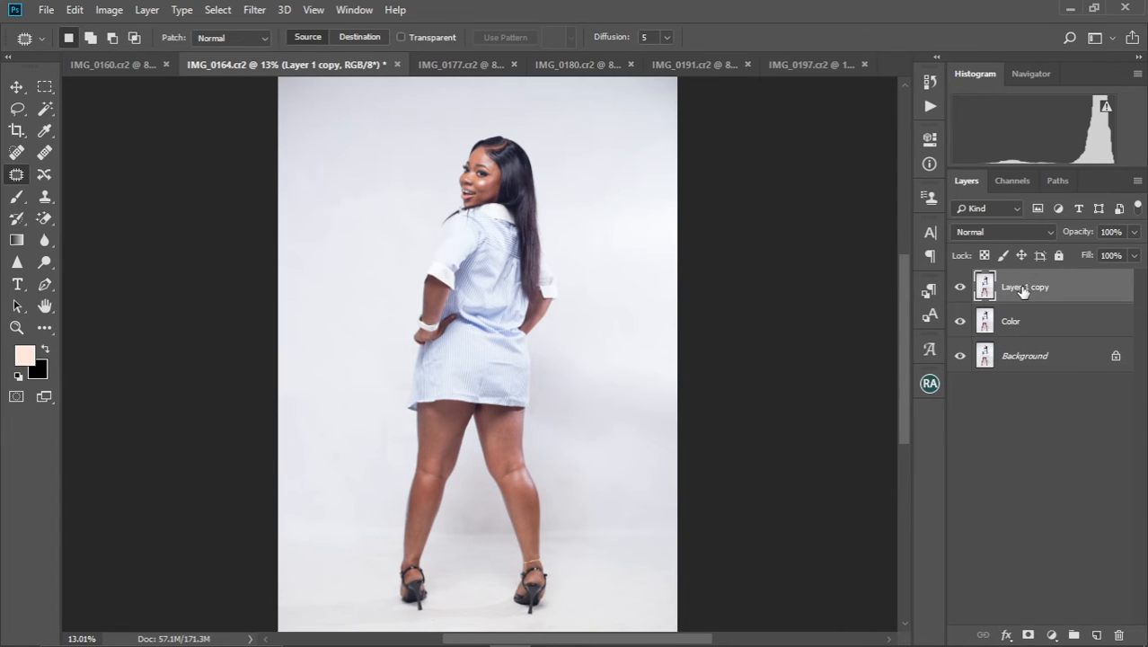
double_click(1024, 287)
key(BackSpace)
text(Texture)
key(Return)
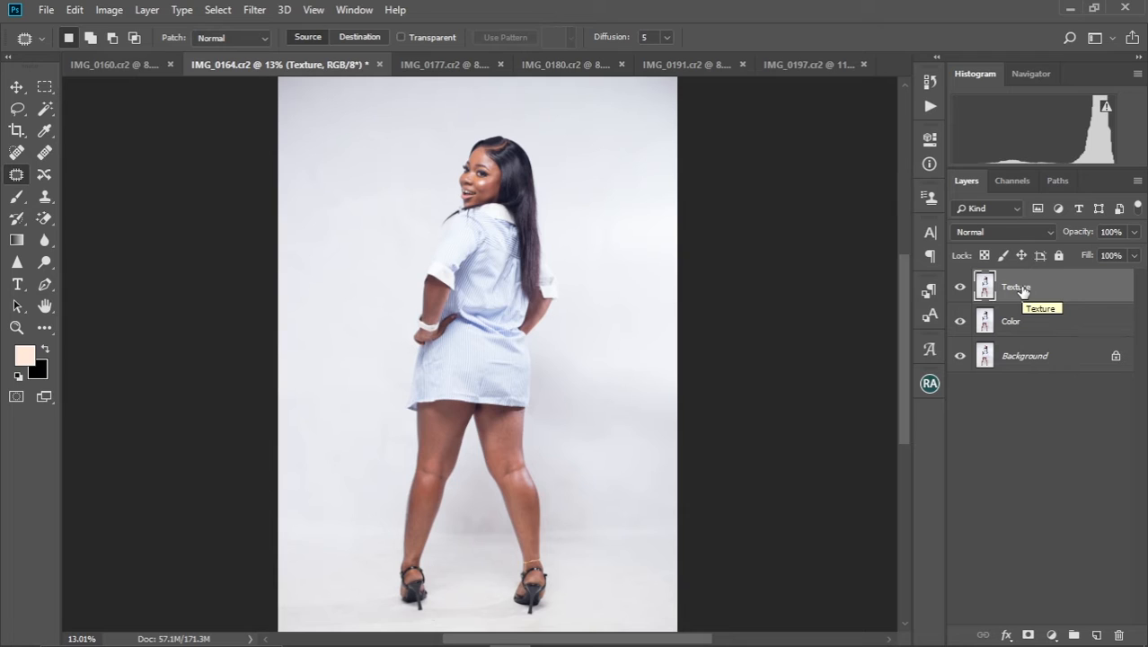
Make the Color layer active and hide the Texture layer
click(1009, 335)
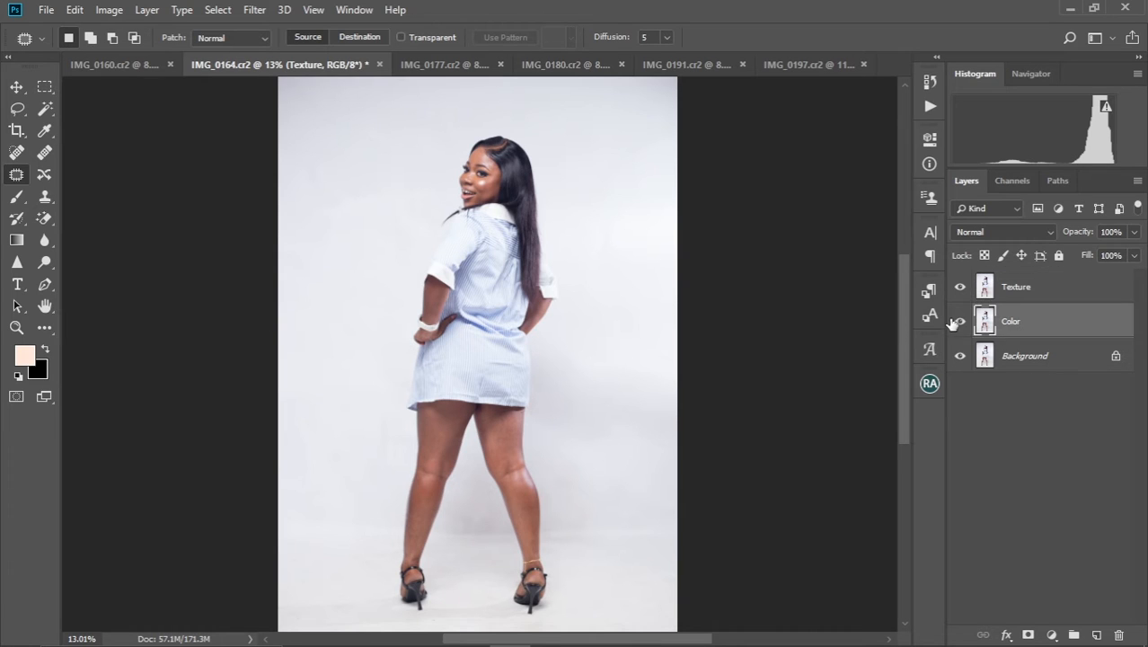
click(960, 289)
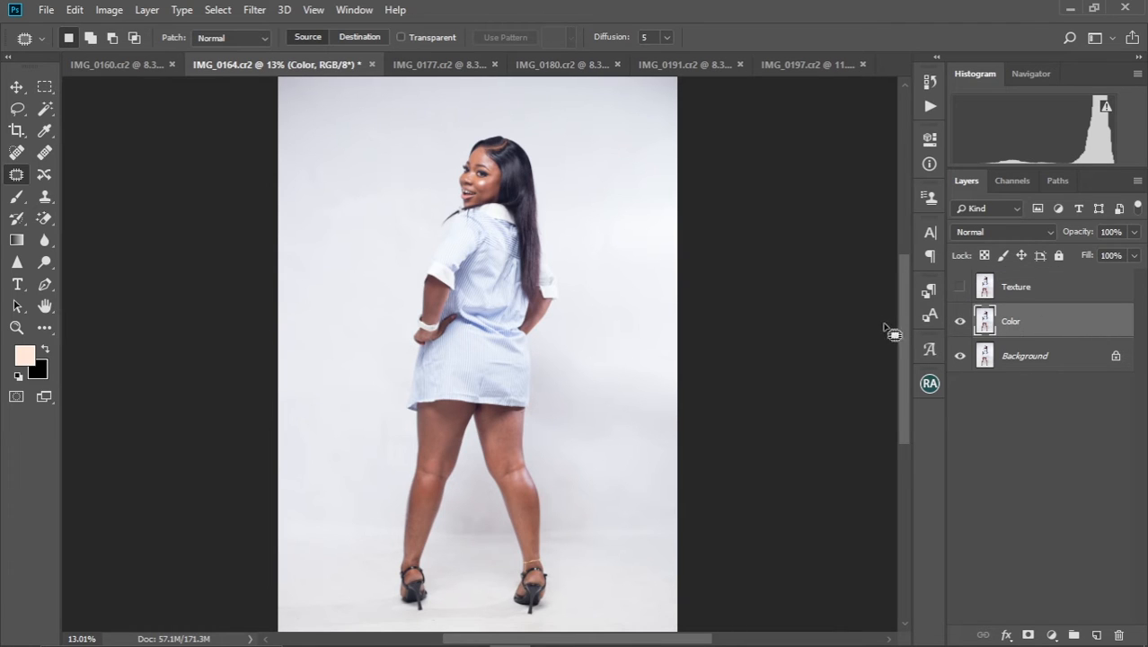
scroll(445, 249, up, 8)
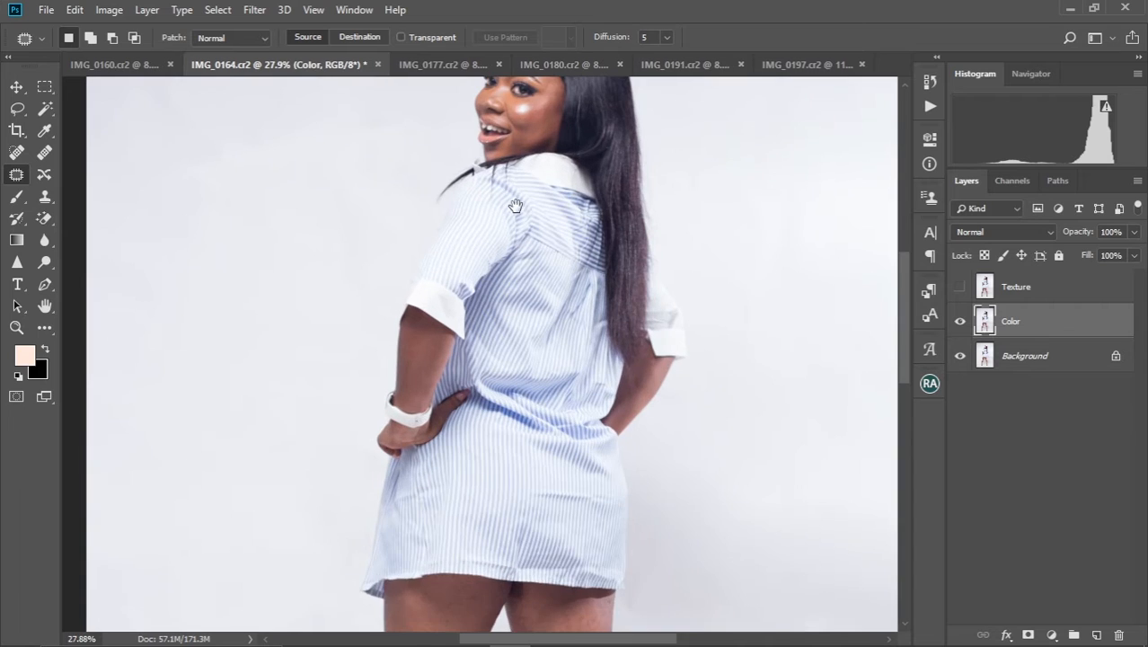
Apply a Gaussian Blur with a radius of 4.0 pixels to the Color layer, checking the effect on the face
drag(515, 206, 521, 309)
scroll(521, 309, up, 5)
scroll(538, 289, down, 2)
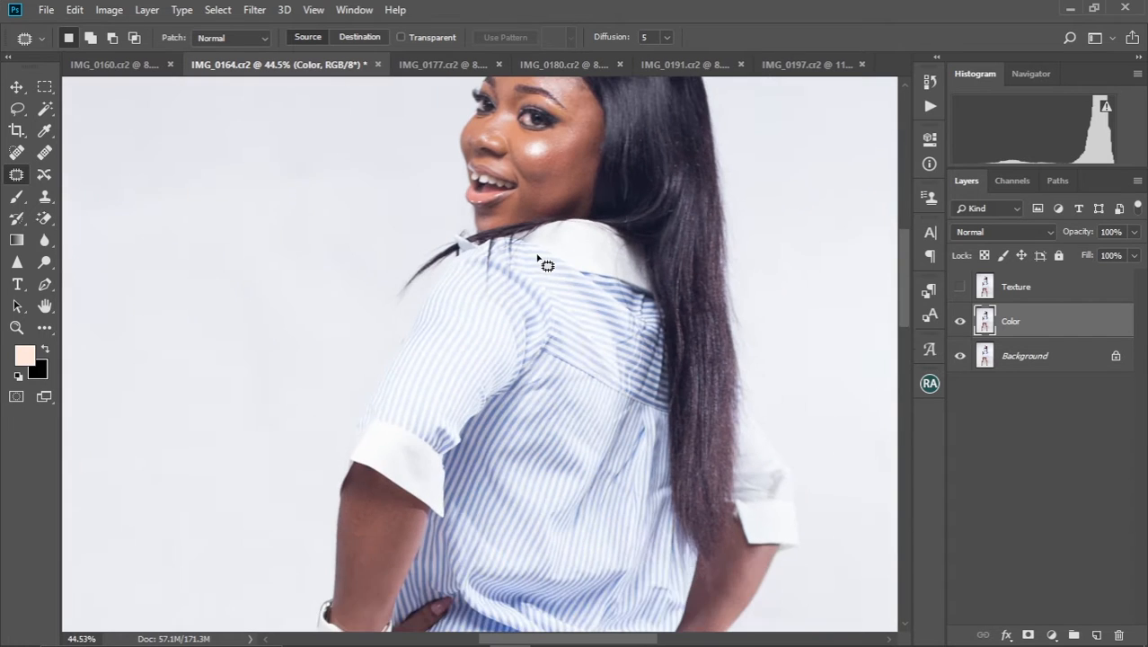
click(256, 11)
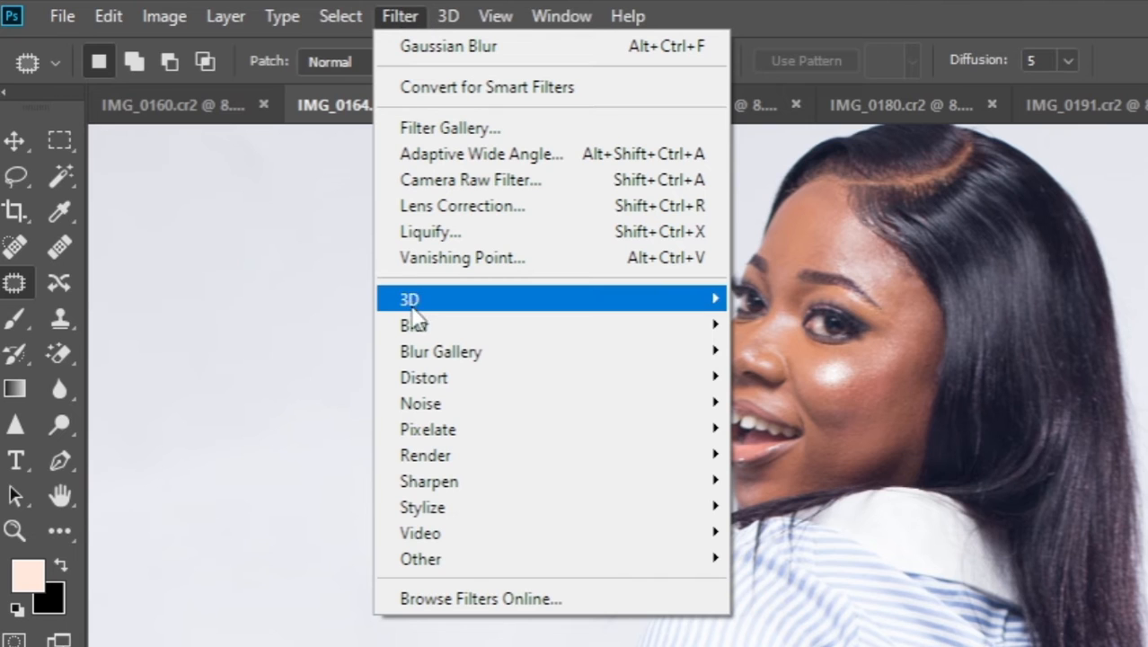
mouse_move(422, 325)
click(800, 429)
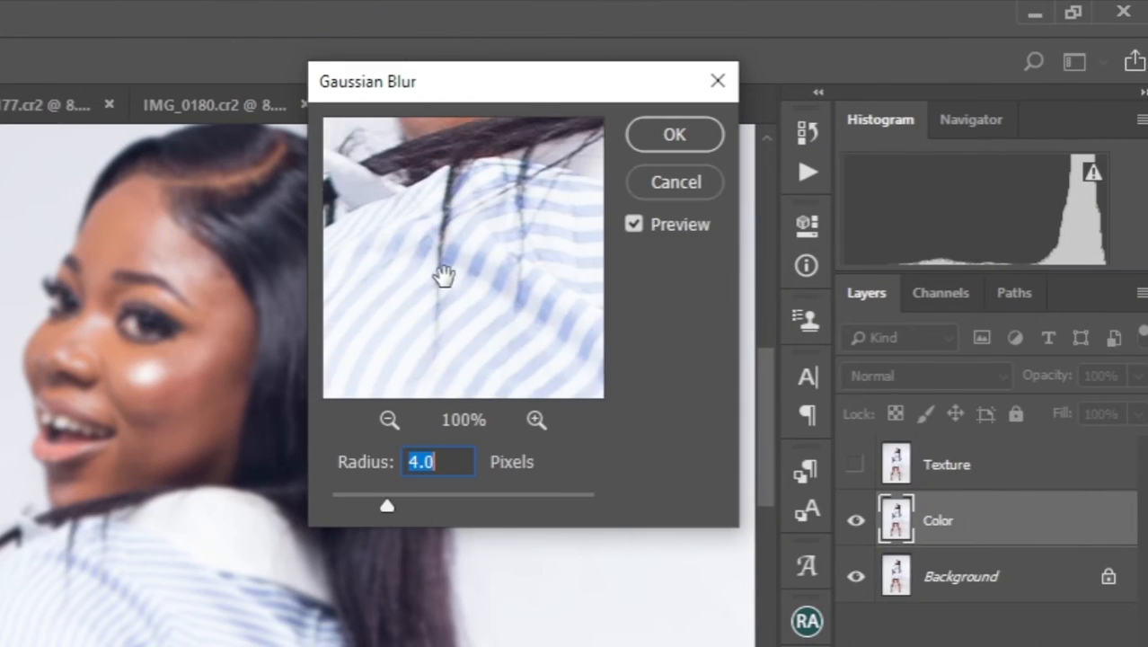
drag(444, 276, 444, 332)
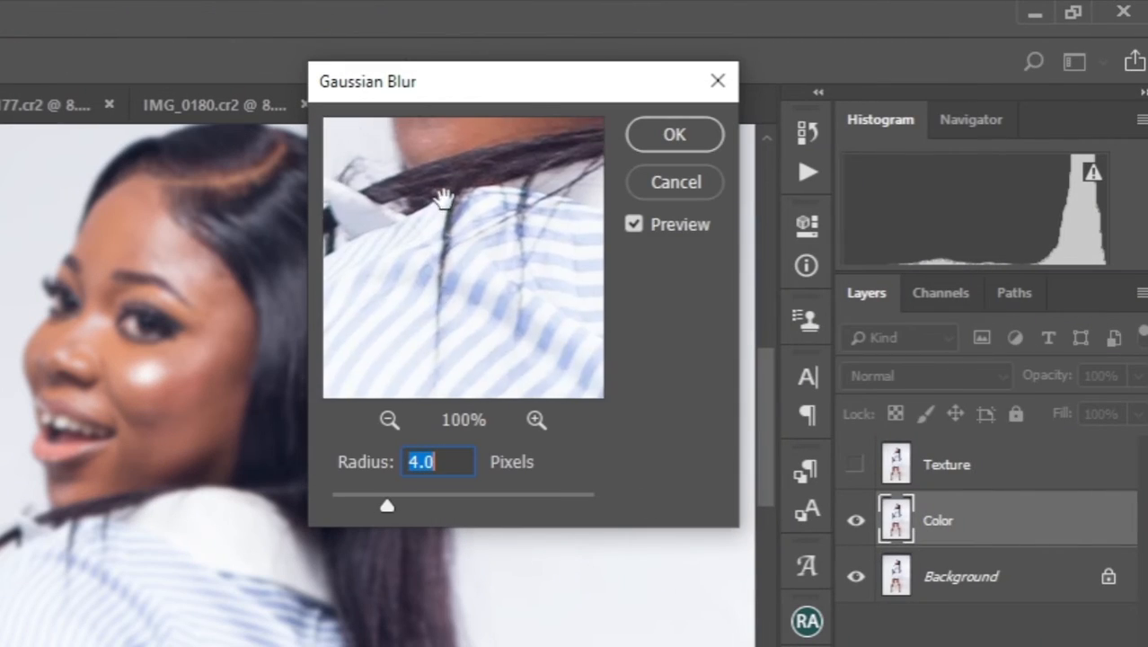
drag(442, 197, 447, 305)
drag(448, 177, 445, 271)
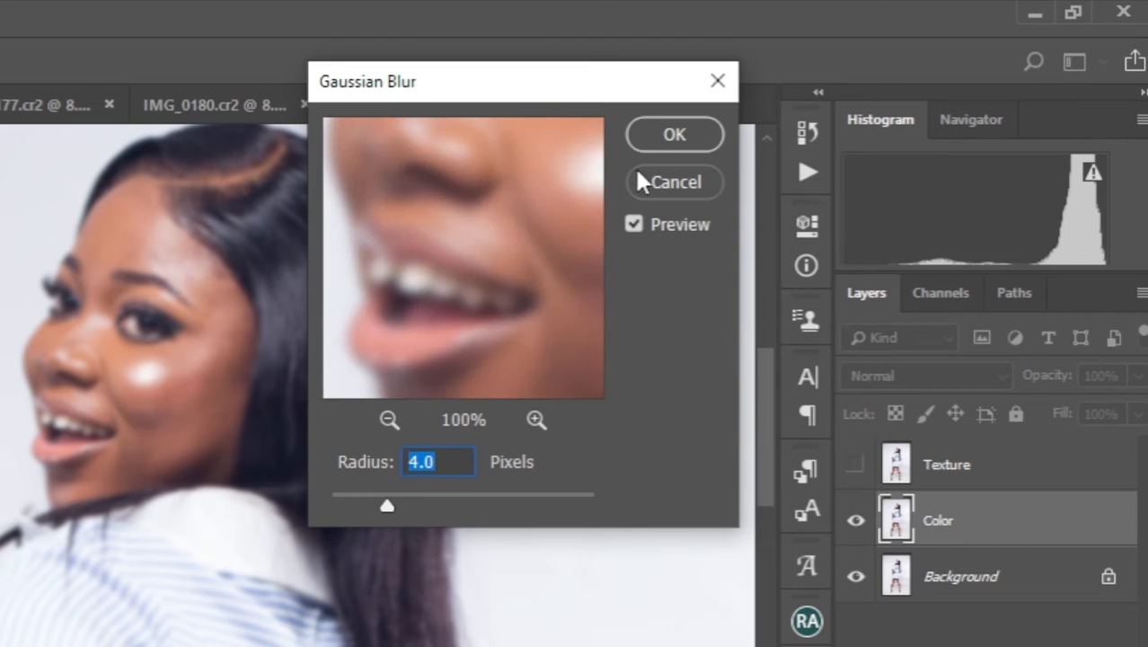
click(669, 137)
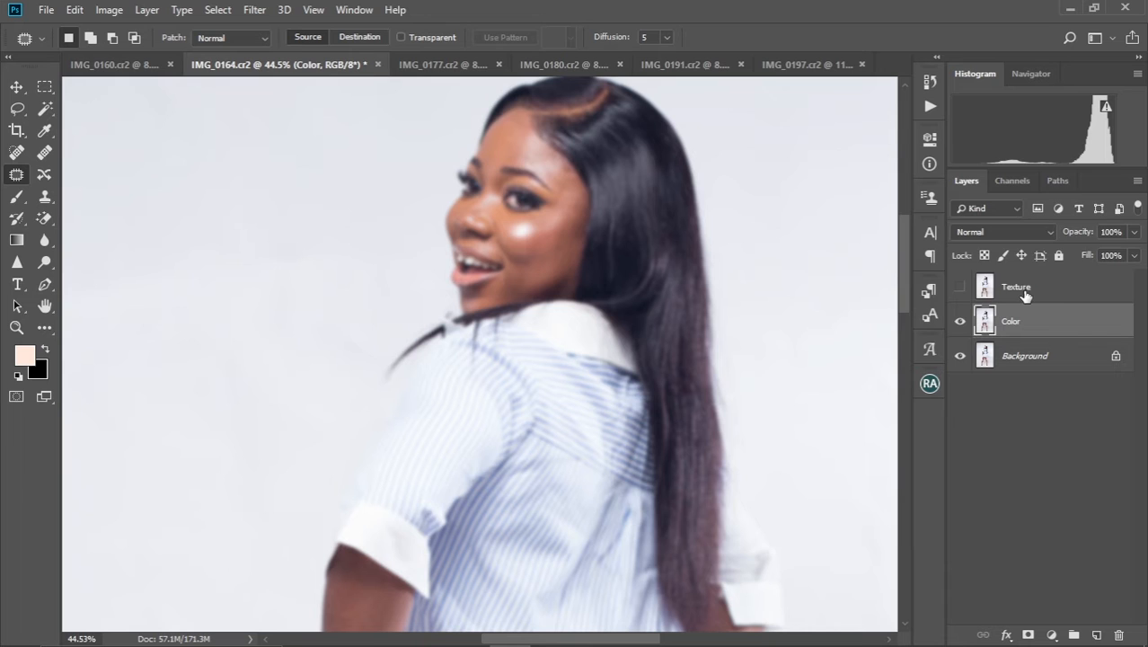
Show the Texture layer and apply the Color layer to it with Apply Image, using Subtract blending, scale 2 and offset 128
click(1025, 289)
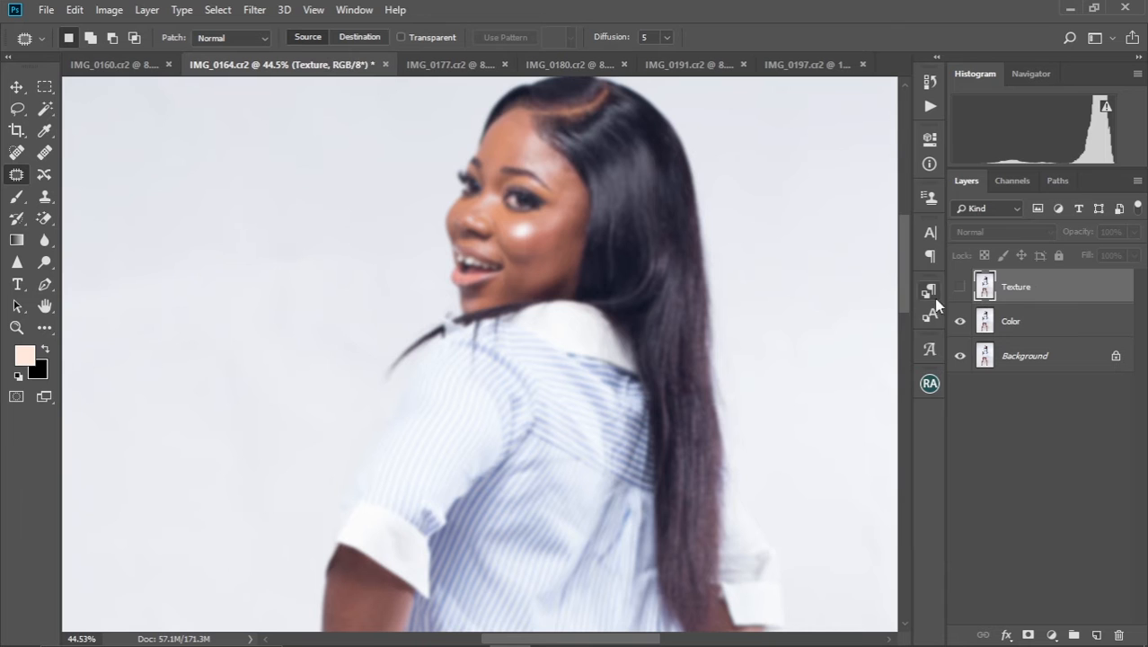
click(959, 286)
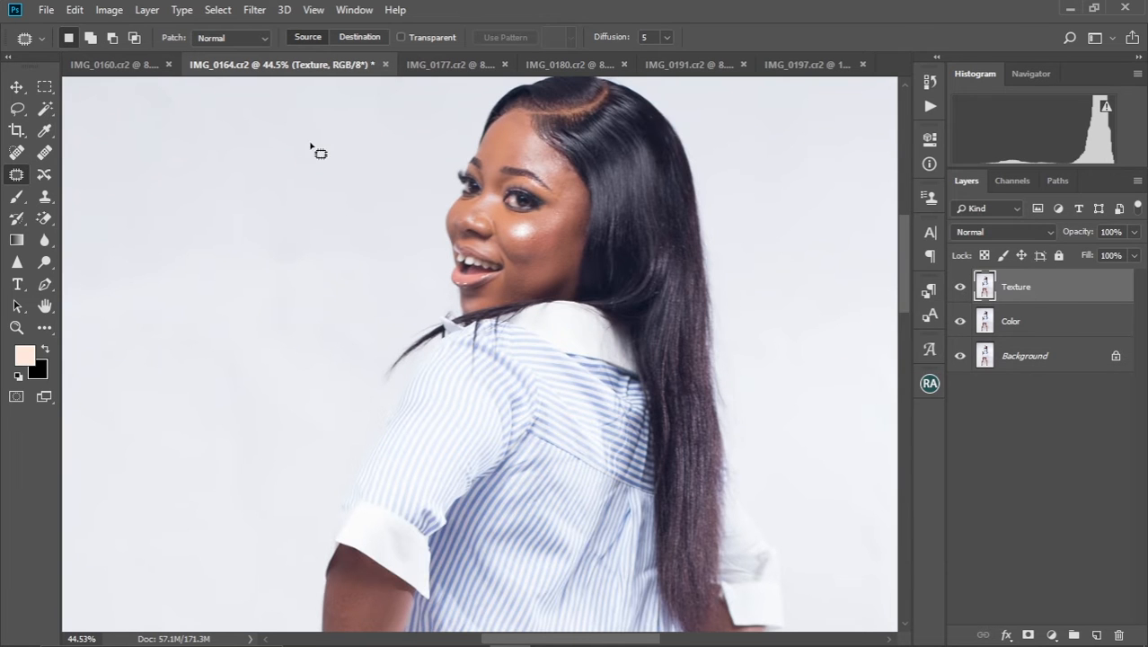
click(109, 10)
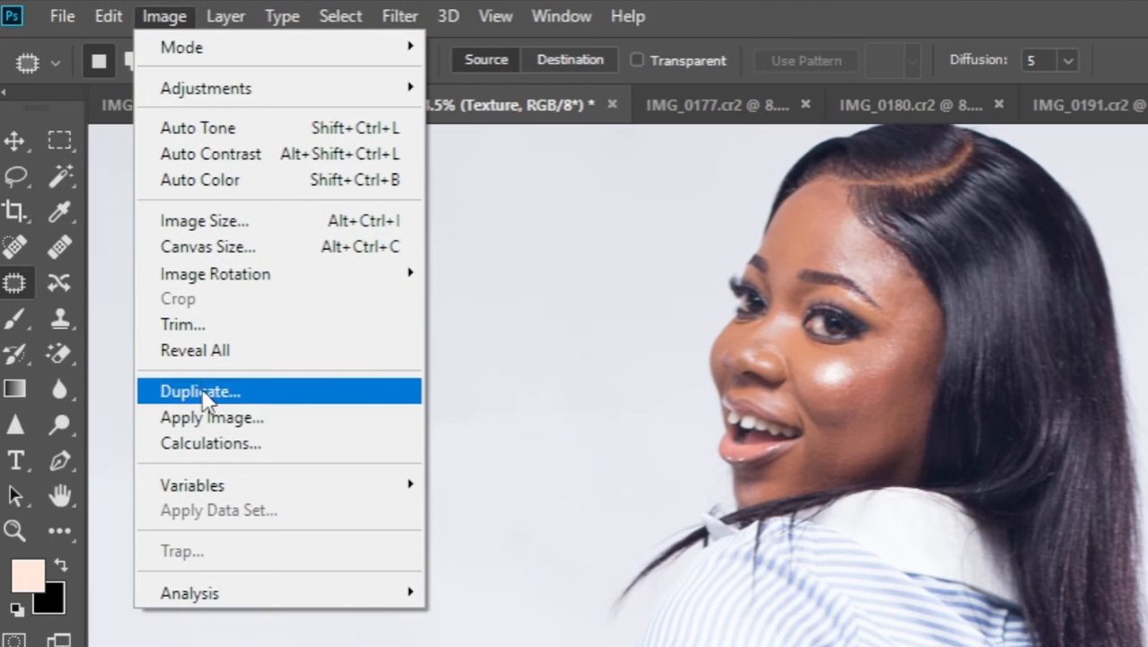
click(213, 416)
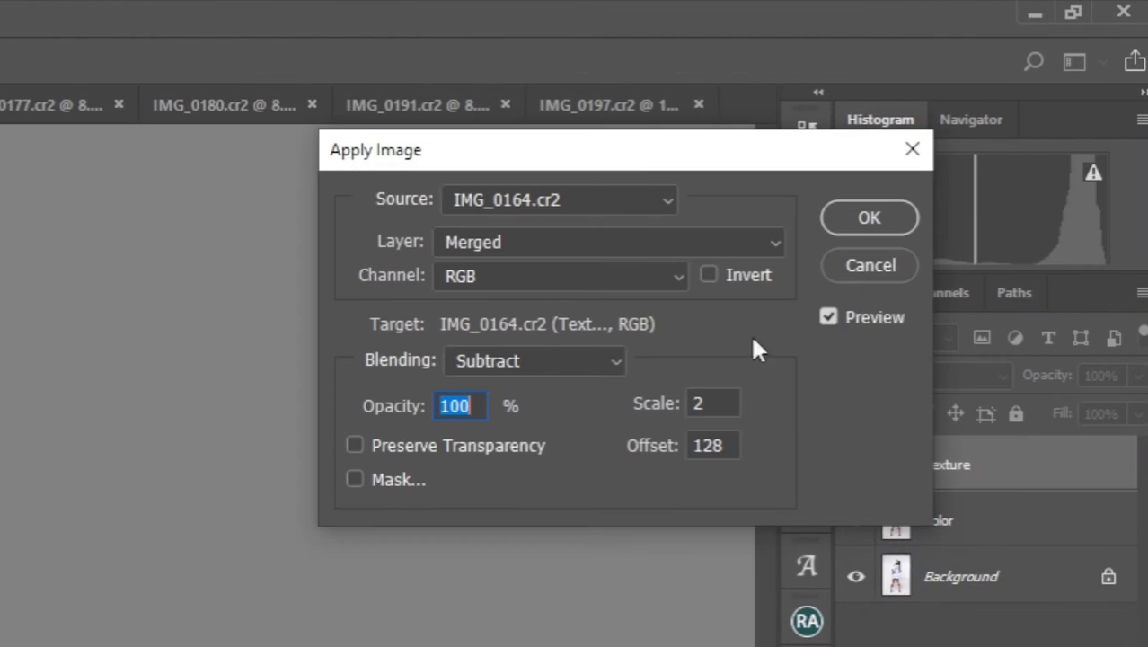
click(775, 243)
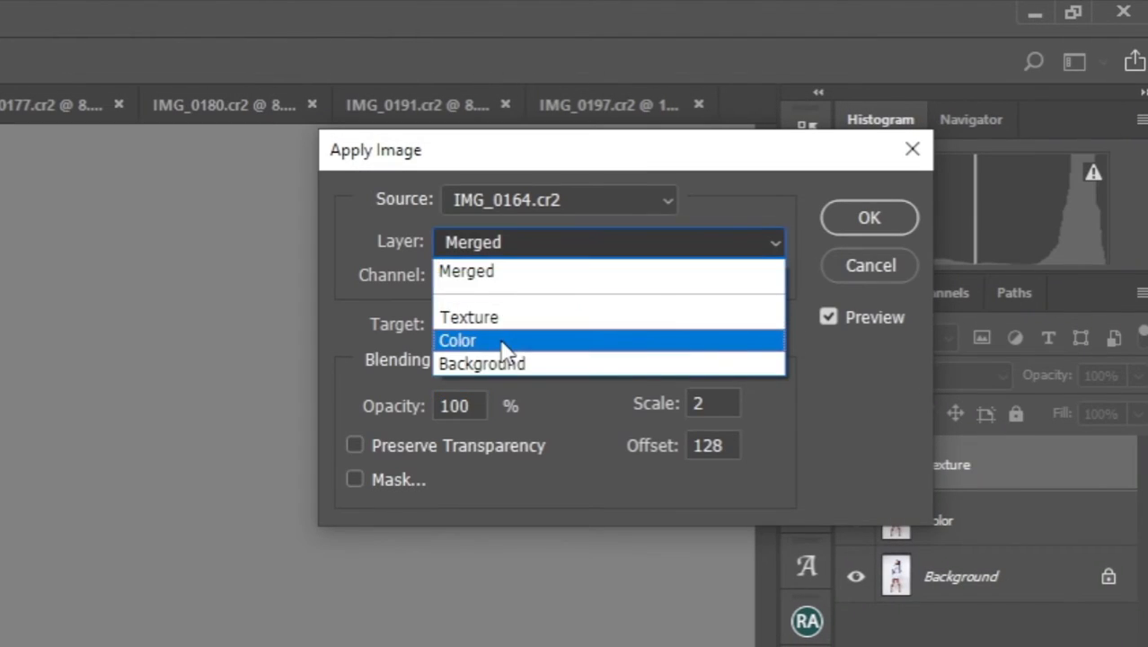
click(502, 339)
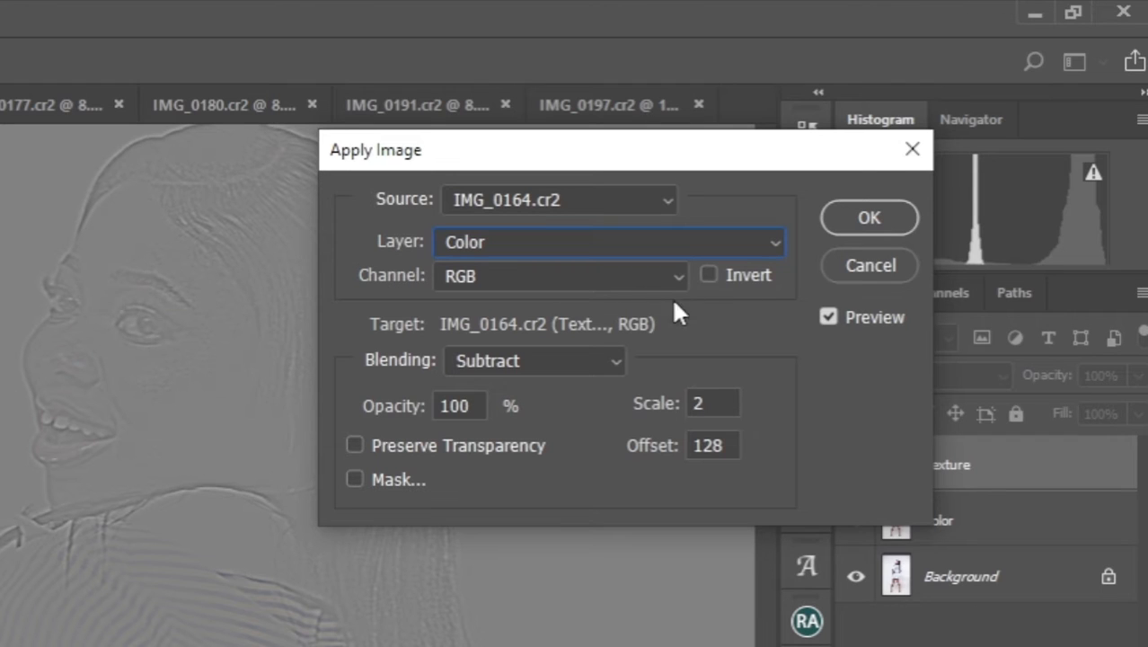
click(603, 362)
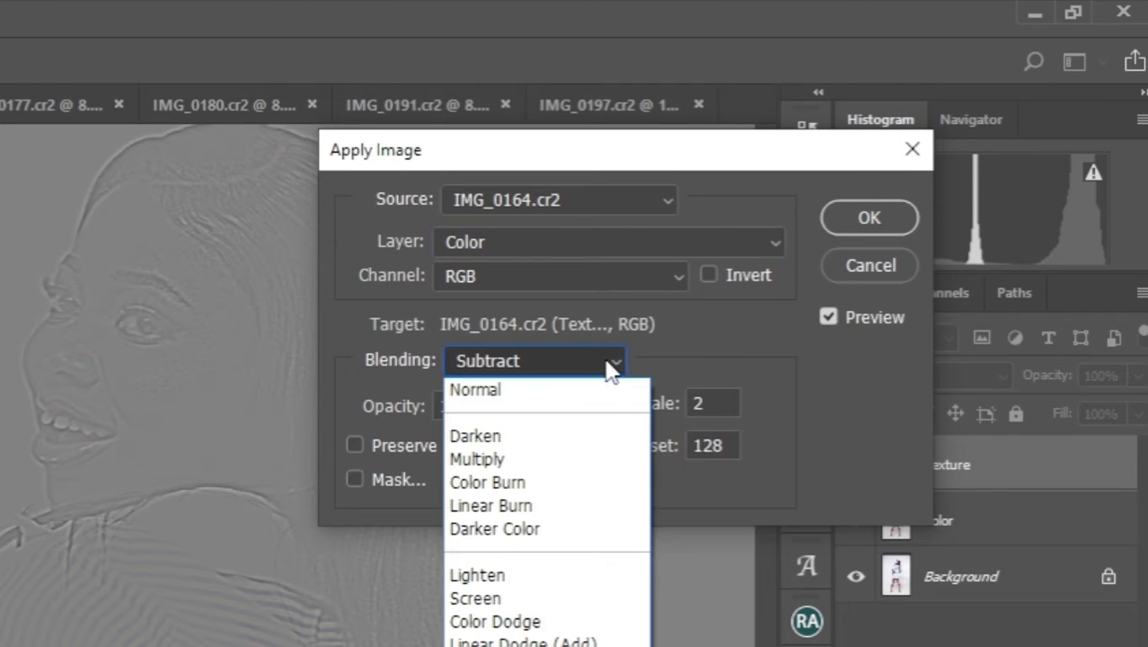
click(575, 646)
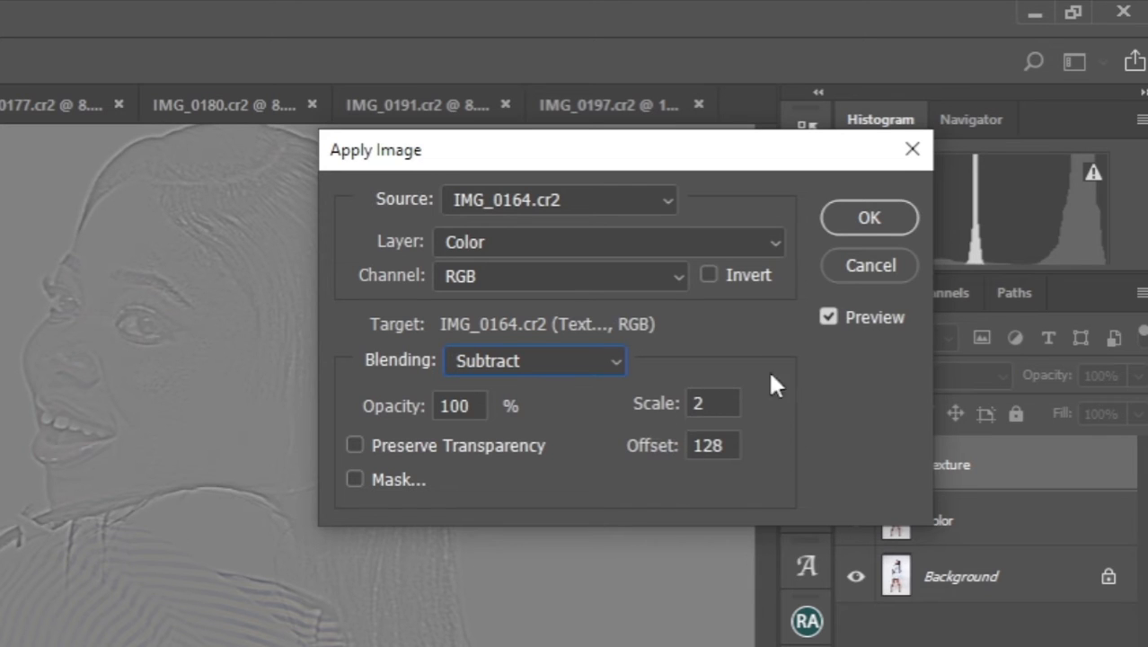
click(867, 220)
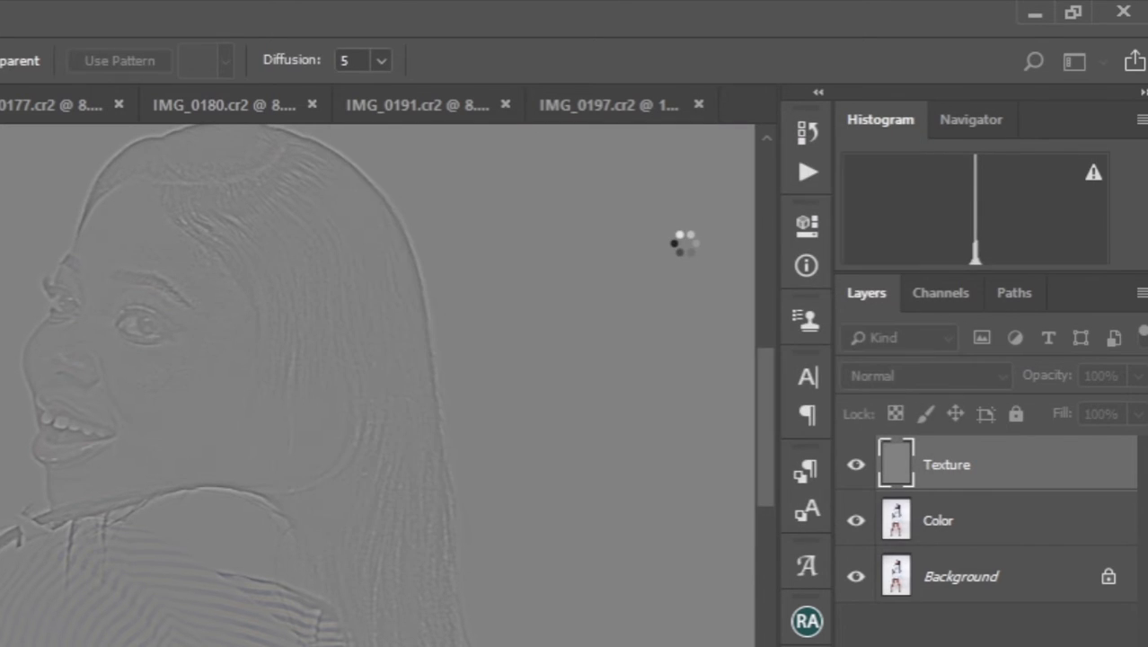
Set the Texture layer's blend mode to Linear Light and view the whole figure
key(ctrl+0)
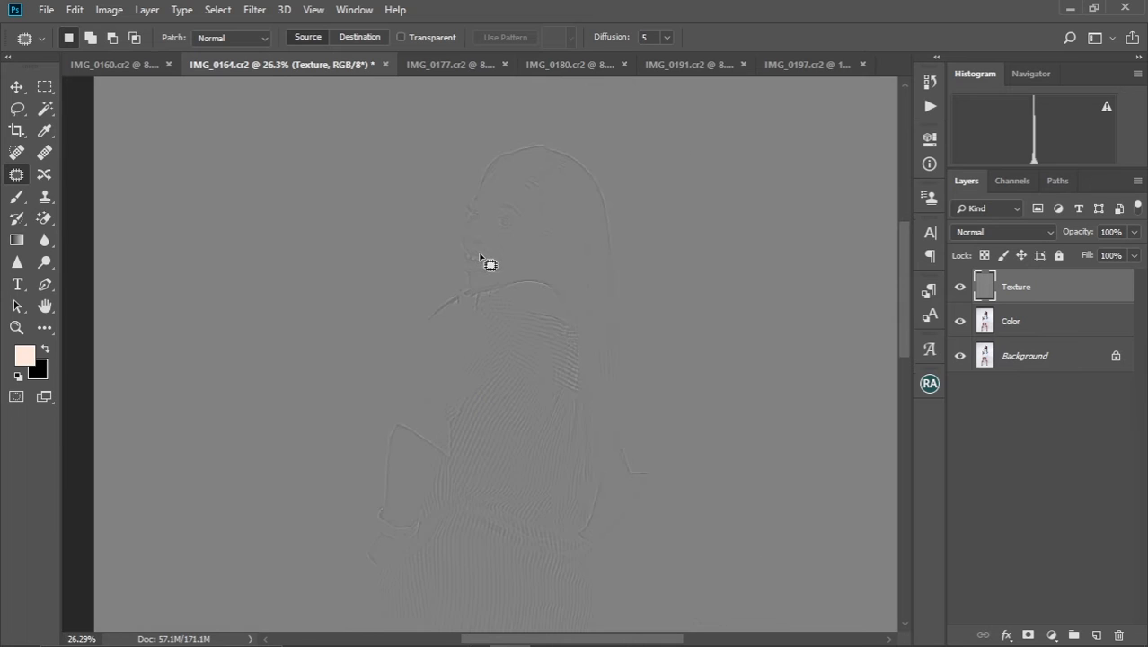
click(1046, 232)
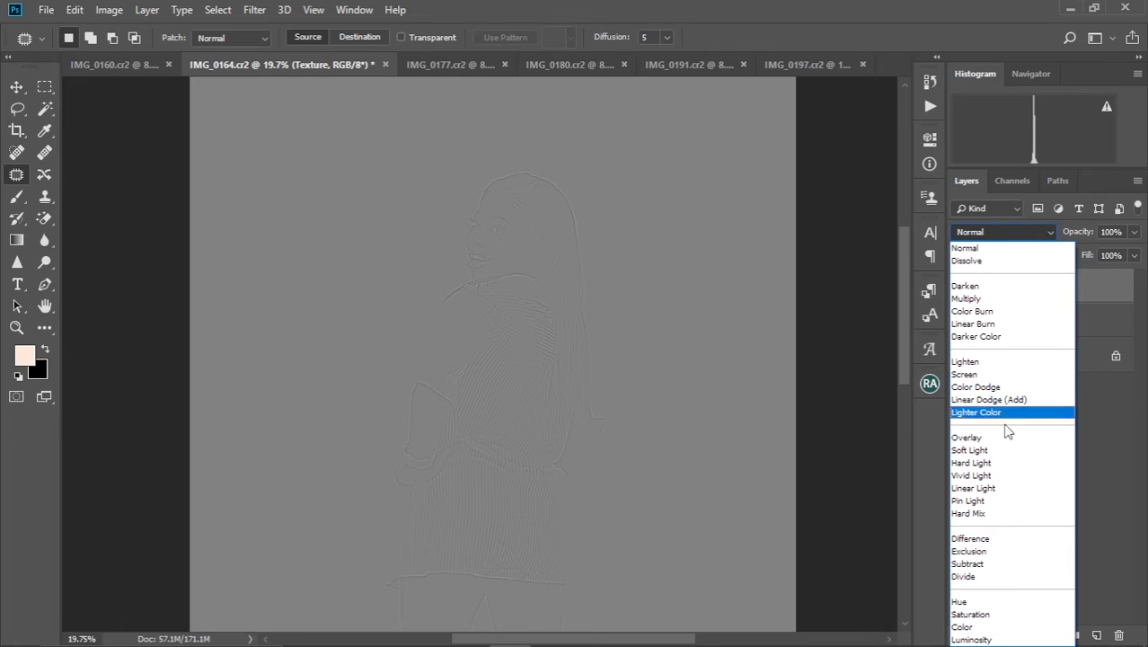
click(994, 488)
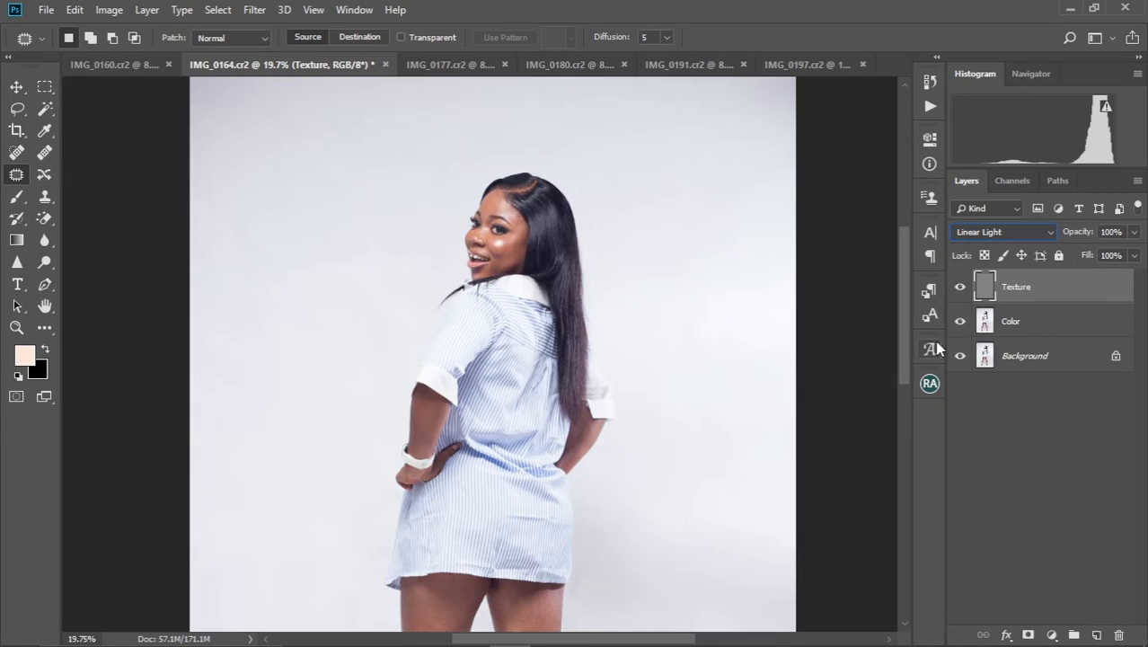
key(ctrl+minus)
key(ctrl+minus)
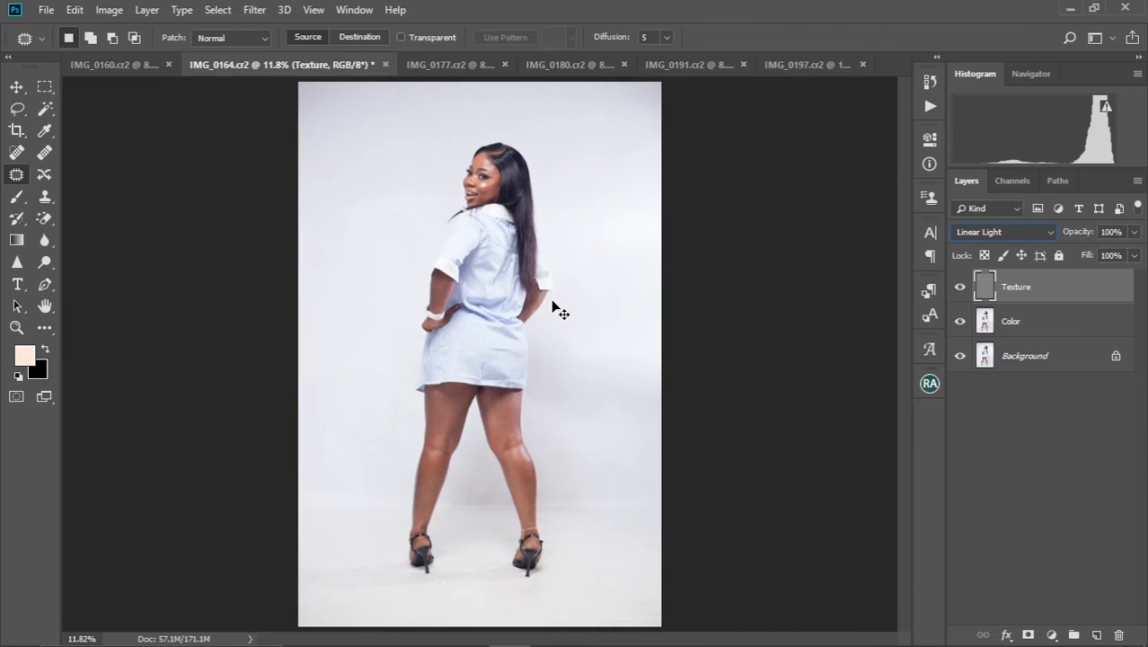
key(ctrl+minus)
key(ctrl+plus)
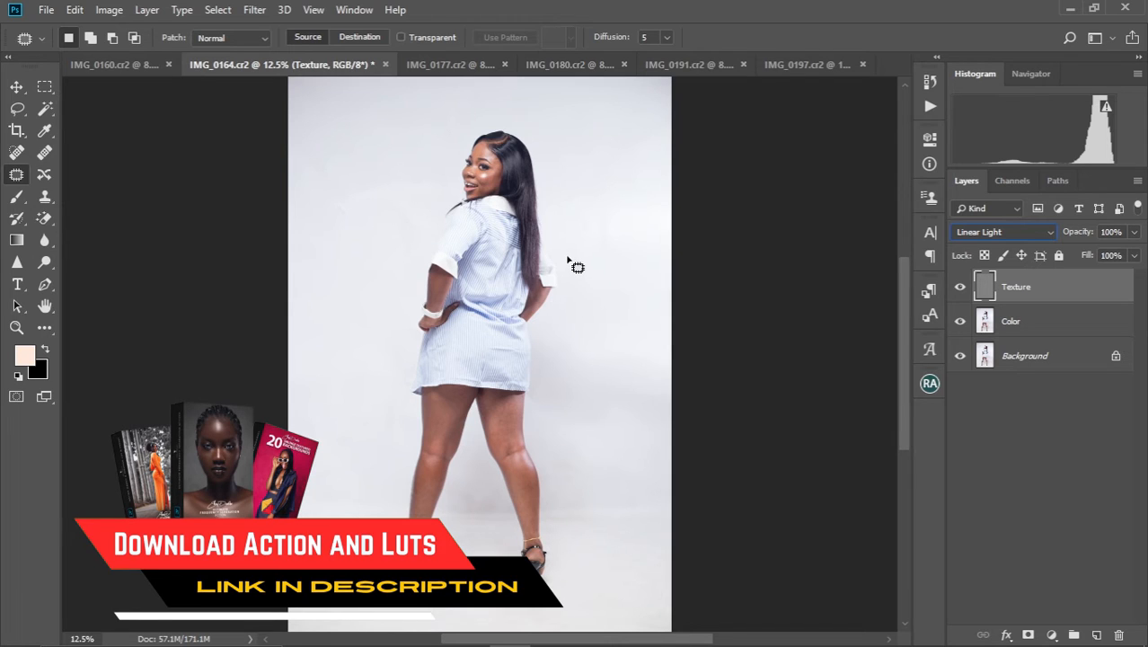
Group the Texture and Color layers and rename the group "Fs"
shift+click(1037, 326)
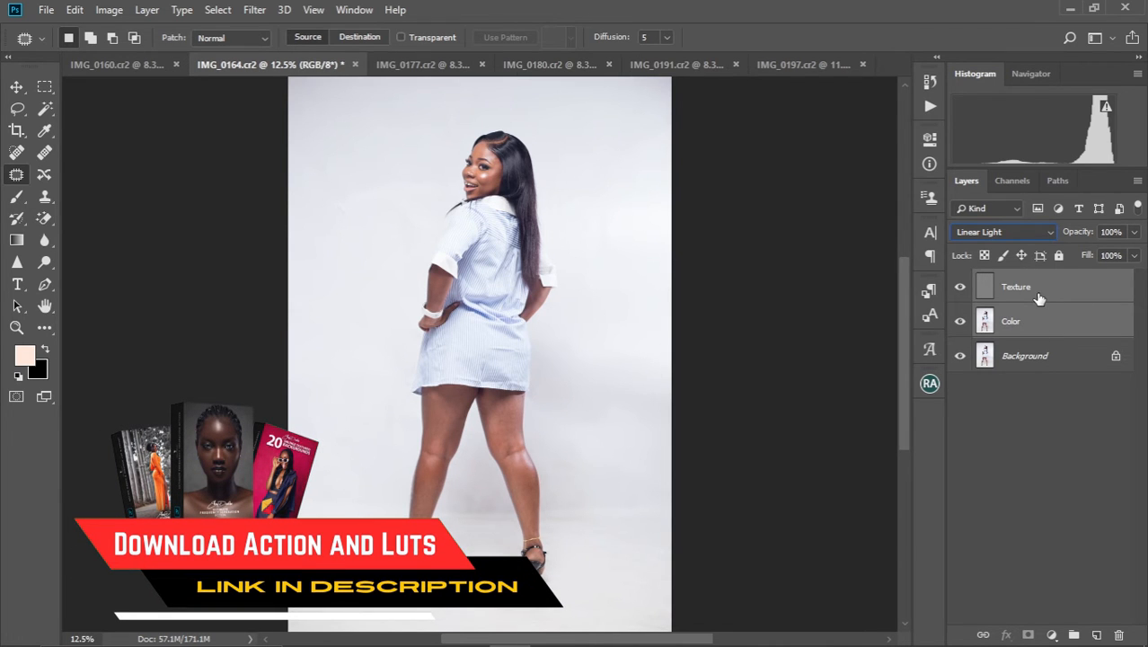
key(ctrl+g)
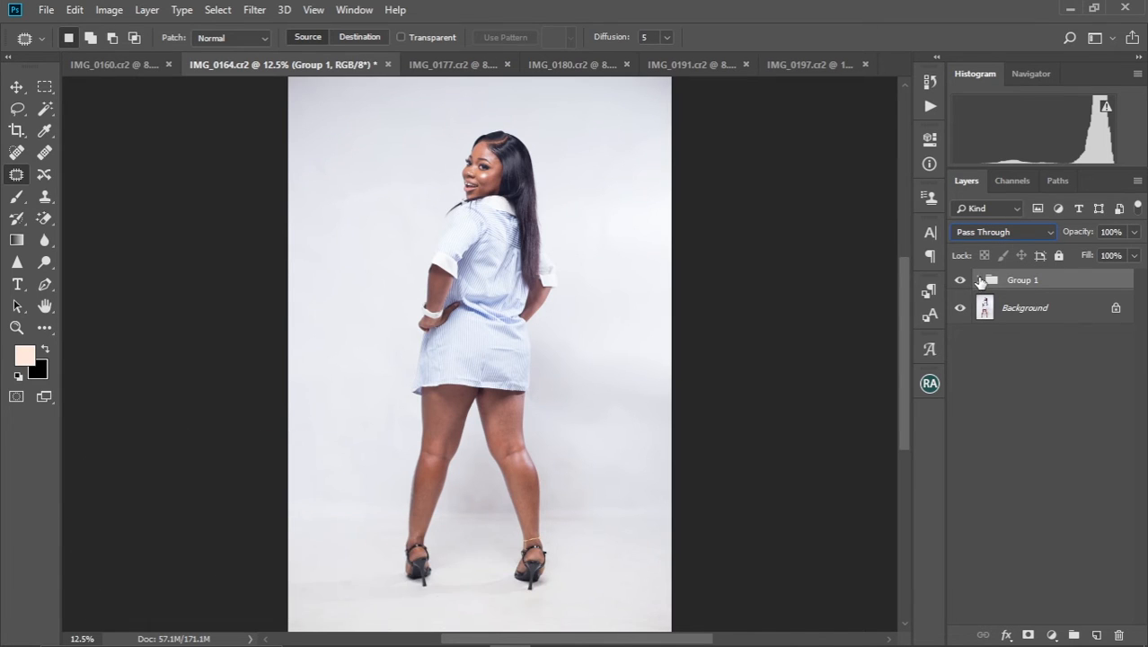
click(979, 279)
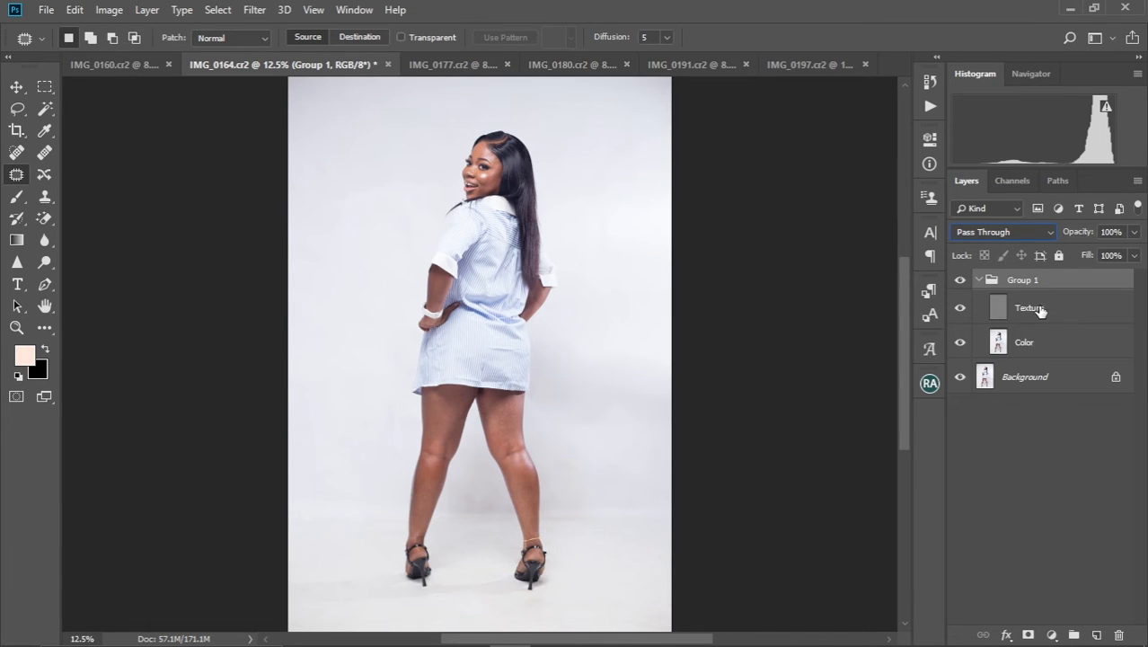
double_click(1019, 281)
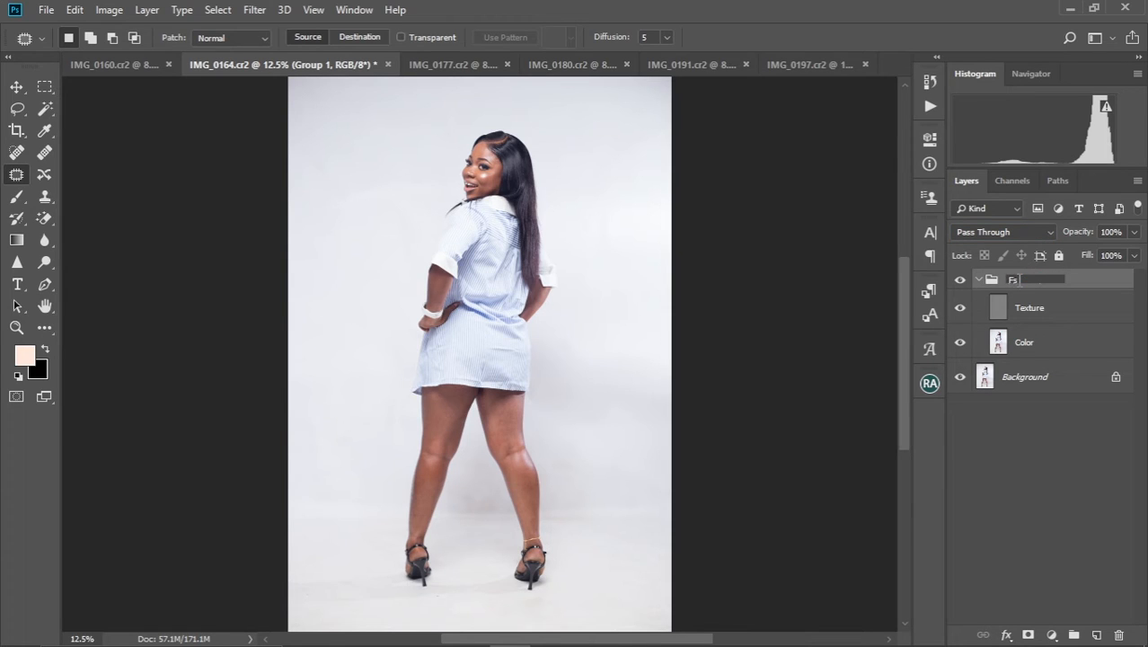
key(Return)
Make the Color layer active and set up the Mixer Brush with the Custom preset and a cleaned brush
click(1040, 317)
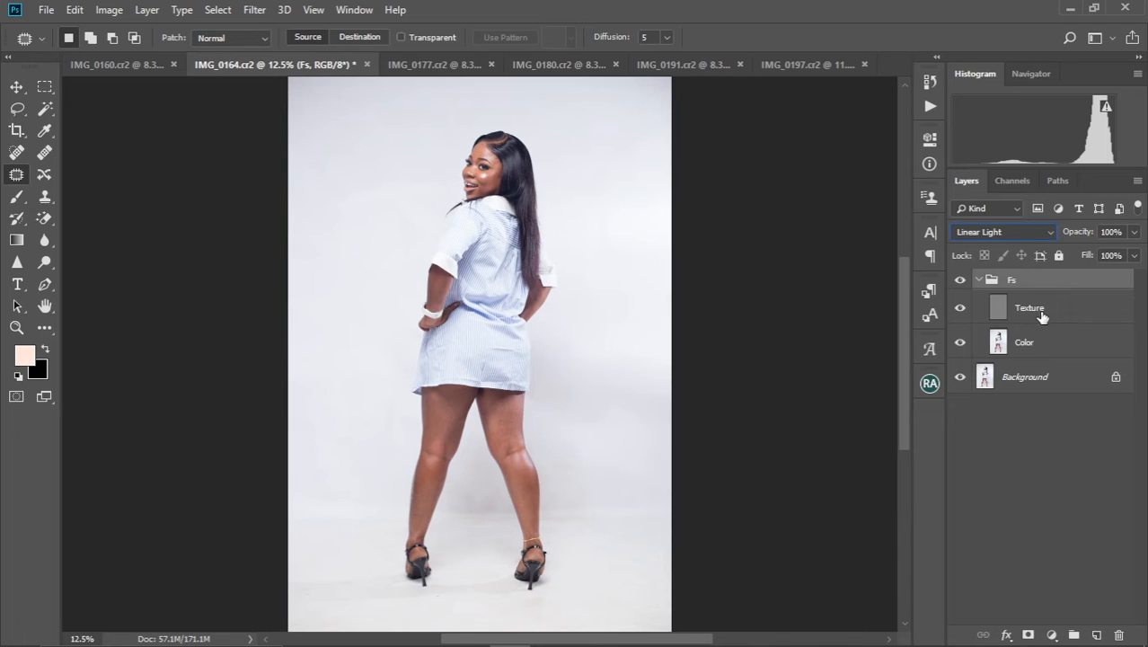
click(1037, 345)
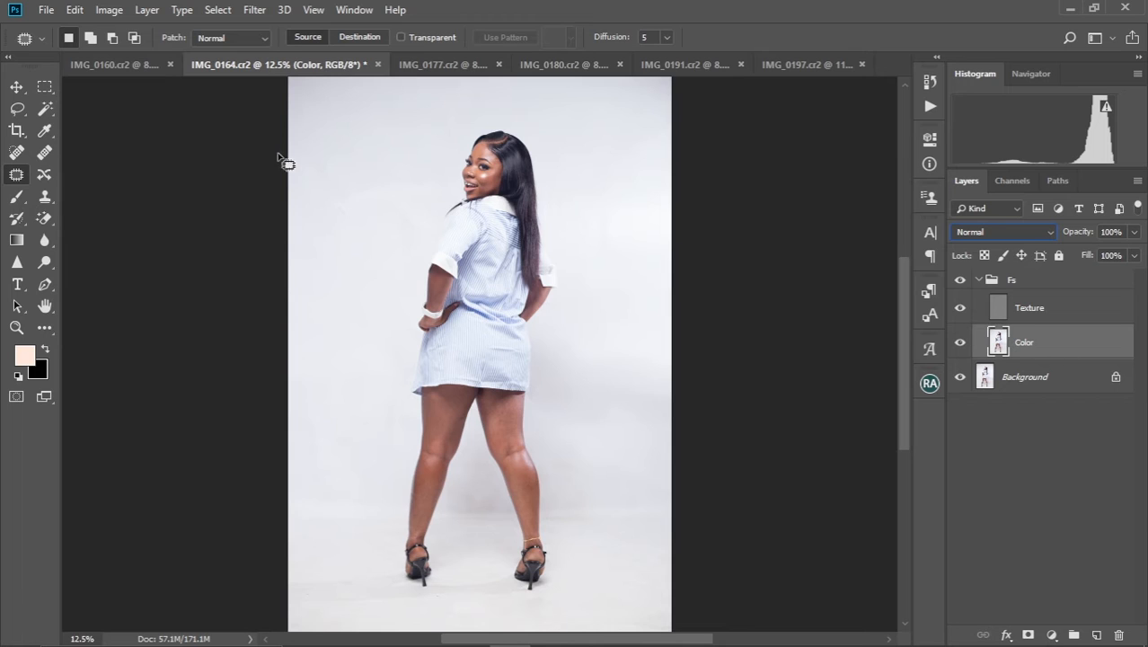
click(46, 330)
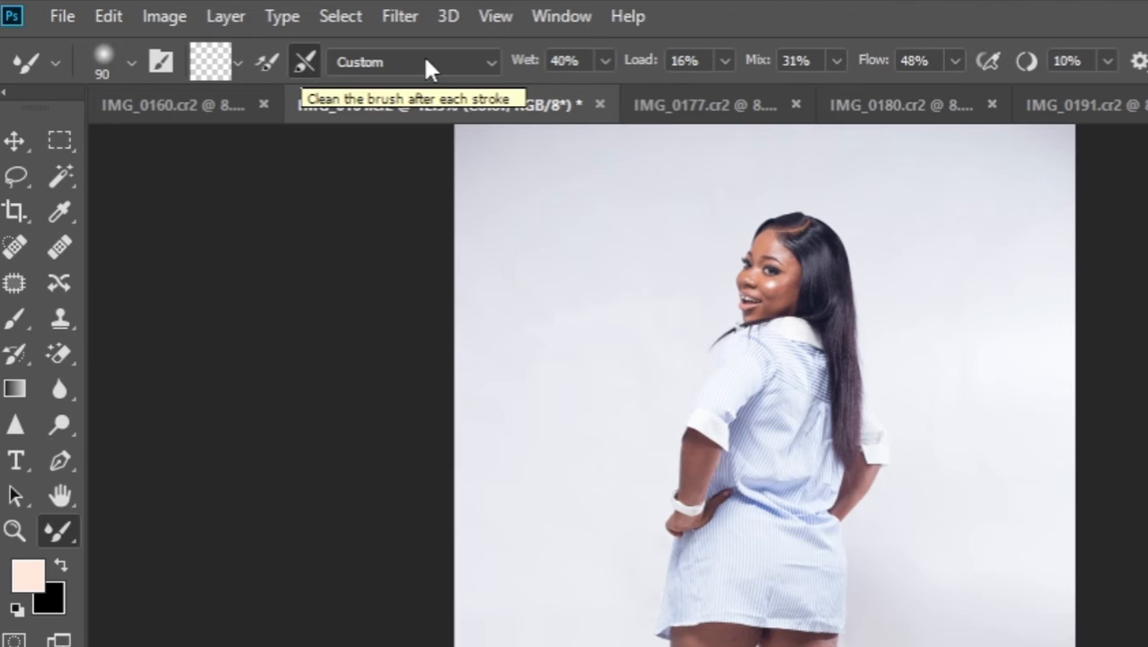
click(484, 59)
click(396, 90)
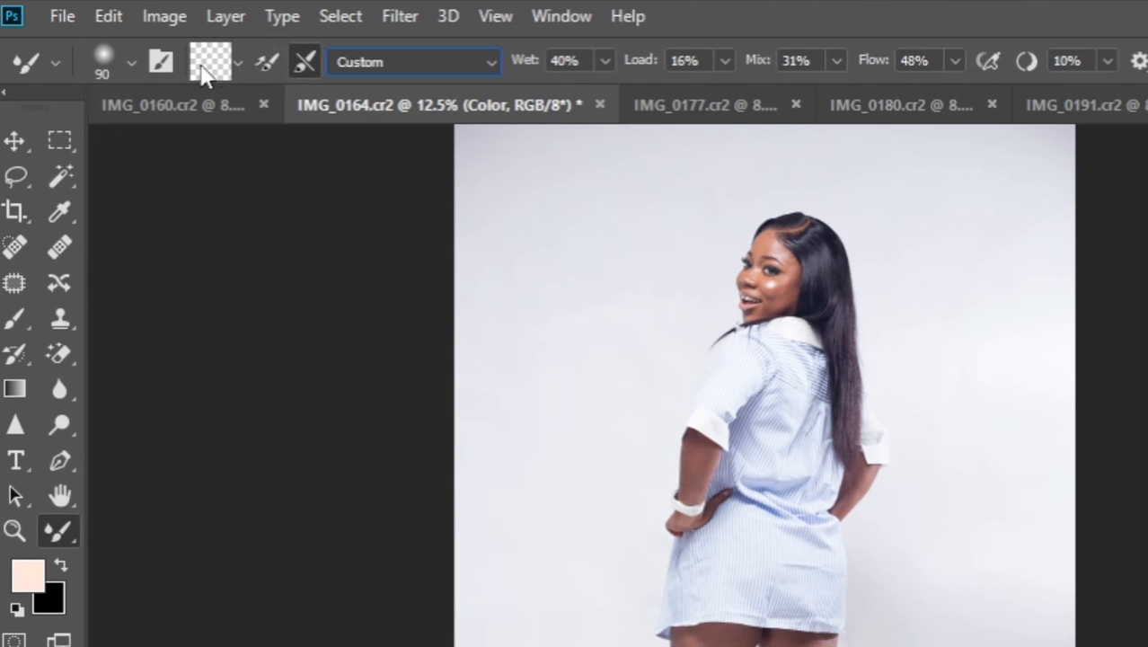
click(238, 63)
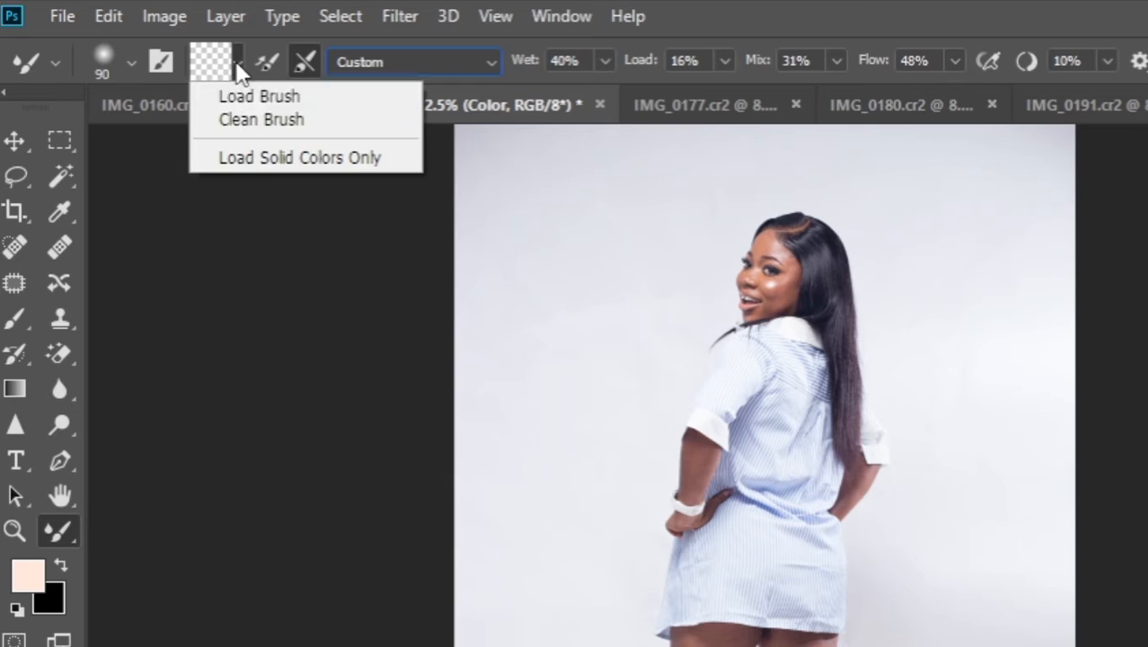
click(266, 120)
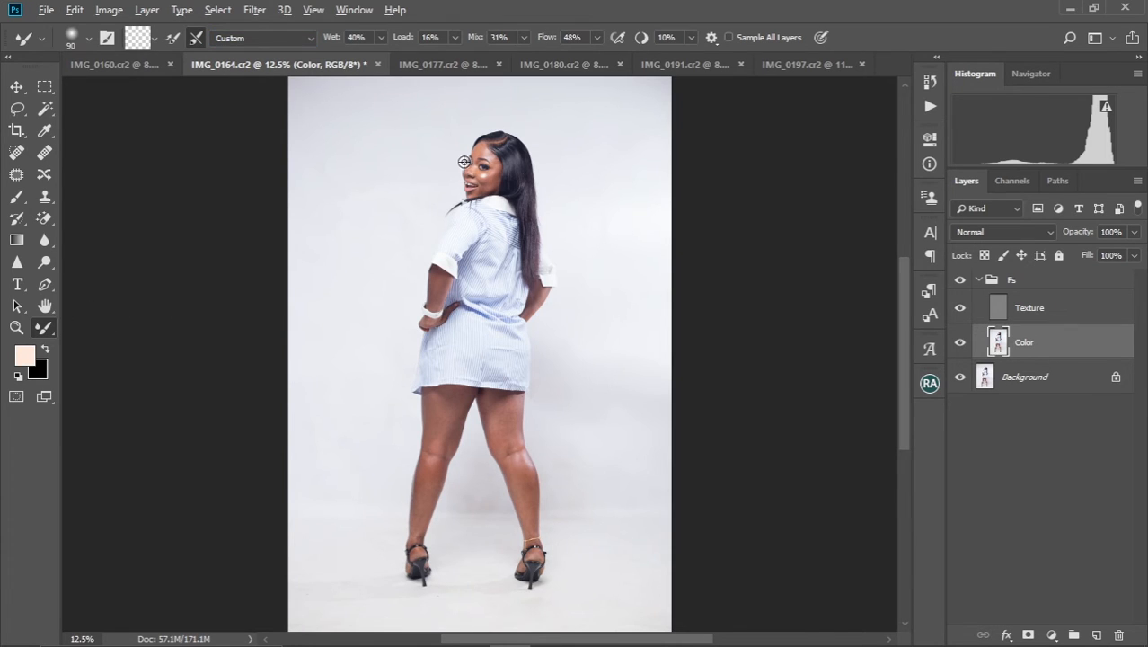
Blend the uneven skin tones across the forehead on the Color layer with the Mixer Brush at size 60
scroll(464, 162, up, 5)
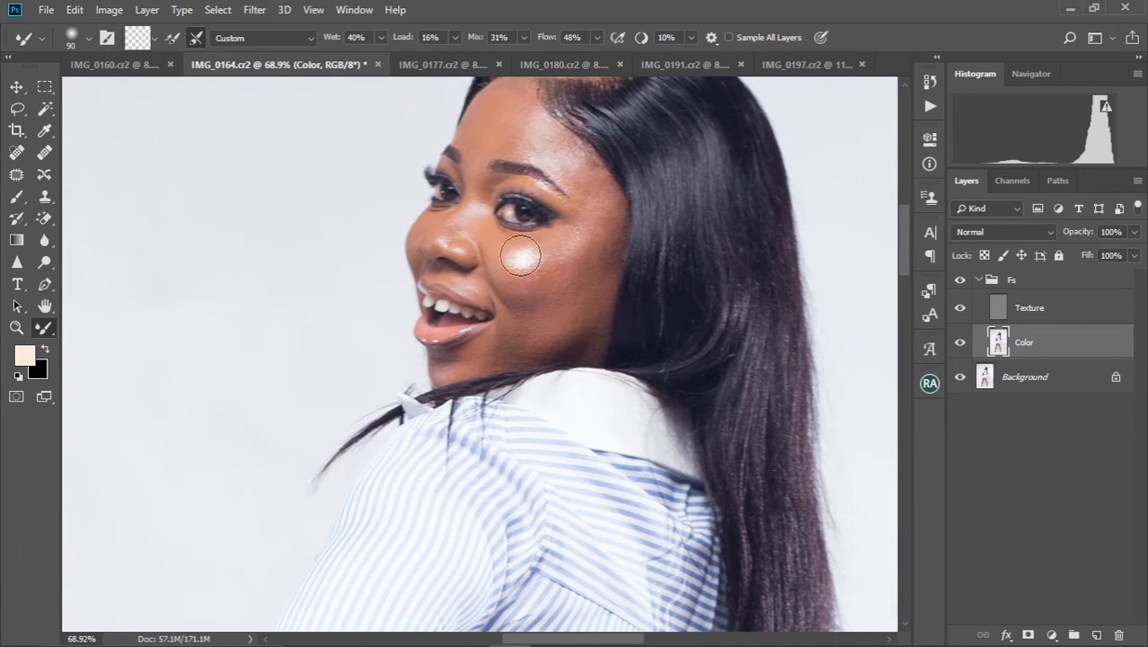
drag(522, 199, 489, 280)
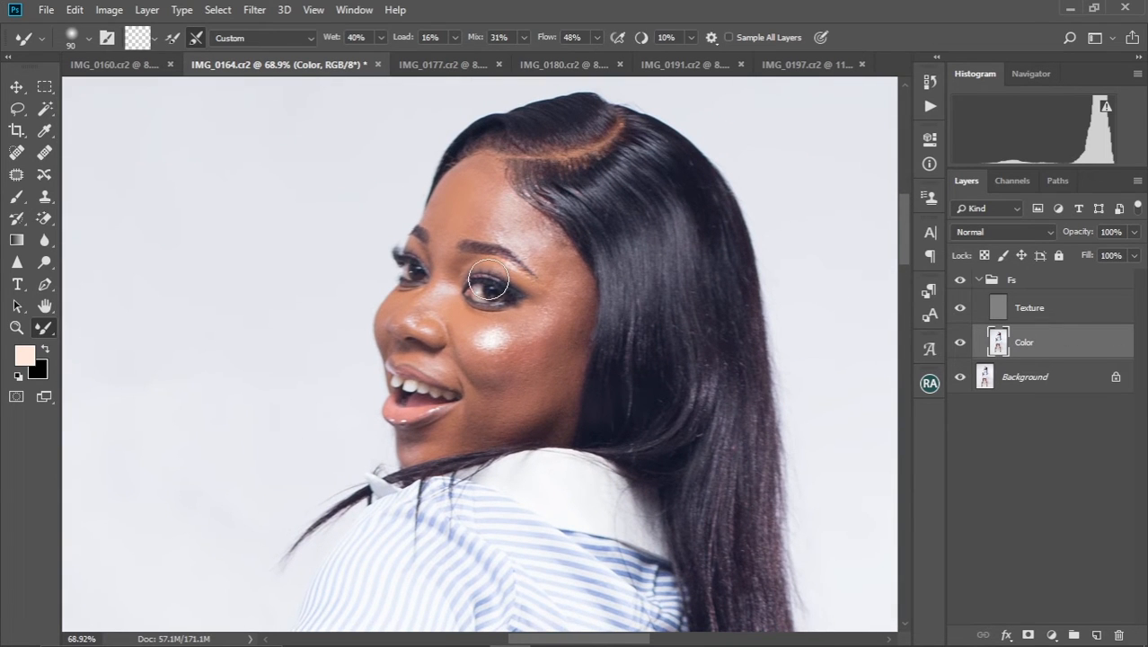
key(bracketleft)
key(bracketleft)
key(bracketleft)
key(bracketright)
key(bracketright)
scroll(495, 208, up, 5)
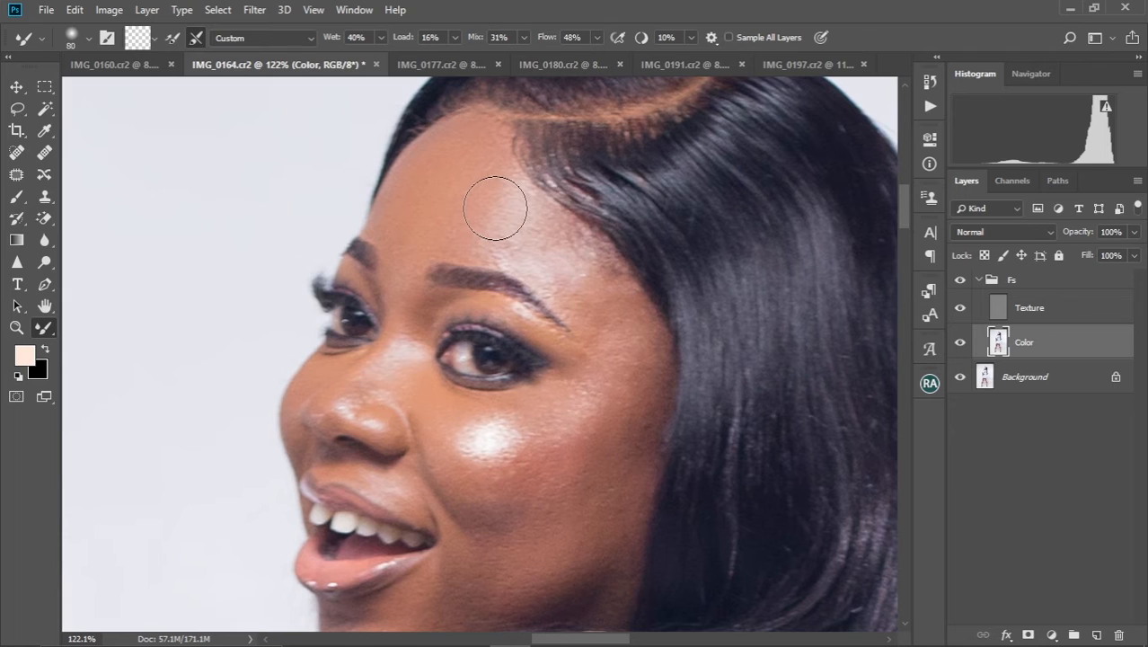
key(bracketleft)
key(bracketleft)
mouse_move(477, 249)
mouse_down()
mouse_move(500, 157)
mouse_move(489, 249)
mouse_move(540, 269)
mouse_move(536, 228)
mouse_move(555, 254)
mouse_move(579, 258)
mouse_move(564, 219)
mouse_move(582, 285)
mouse_move(559, 277)
mouse_move(592, 321)
mouse_move(566, 291)
mouse_move(591, 299)
mouse_move(600, 256)
mouse_move(618, 294)
mouse_move(608, 306)
mouse_move(468, 230)
mouse_move(398, 236)
mouse_up()
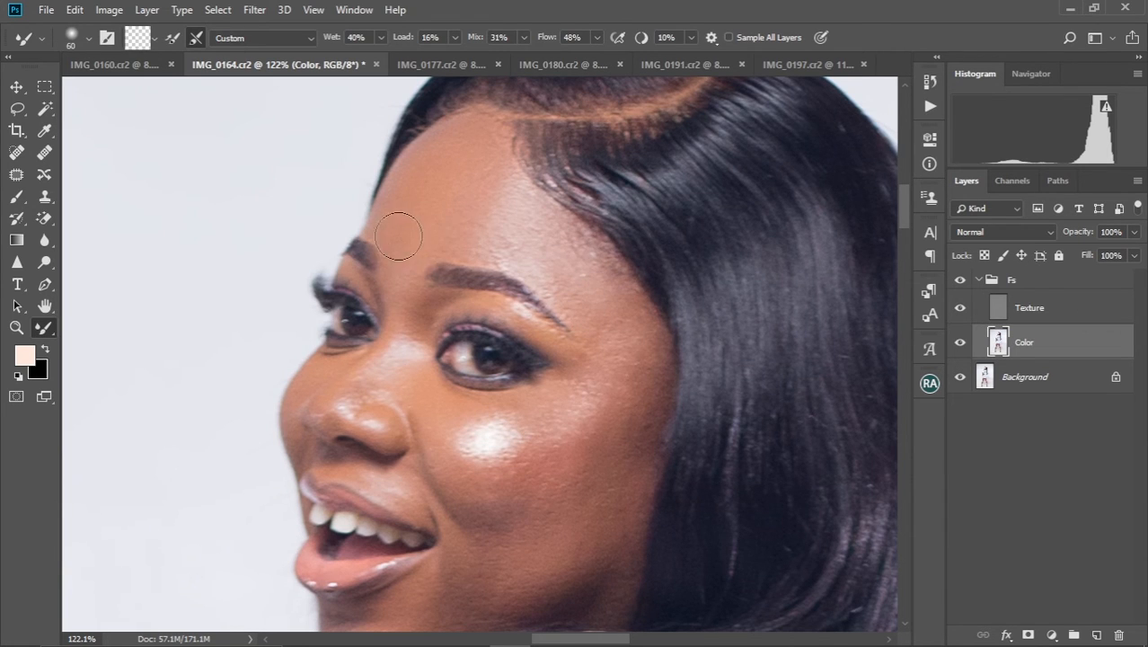
Blend the skin along the nose bridge with the Mixer Brush at size 35 and beneath the eye at size 40
key(bracketleft)
key(bracketleft)
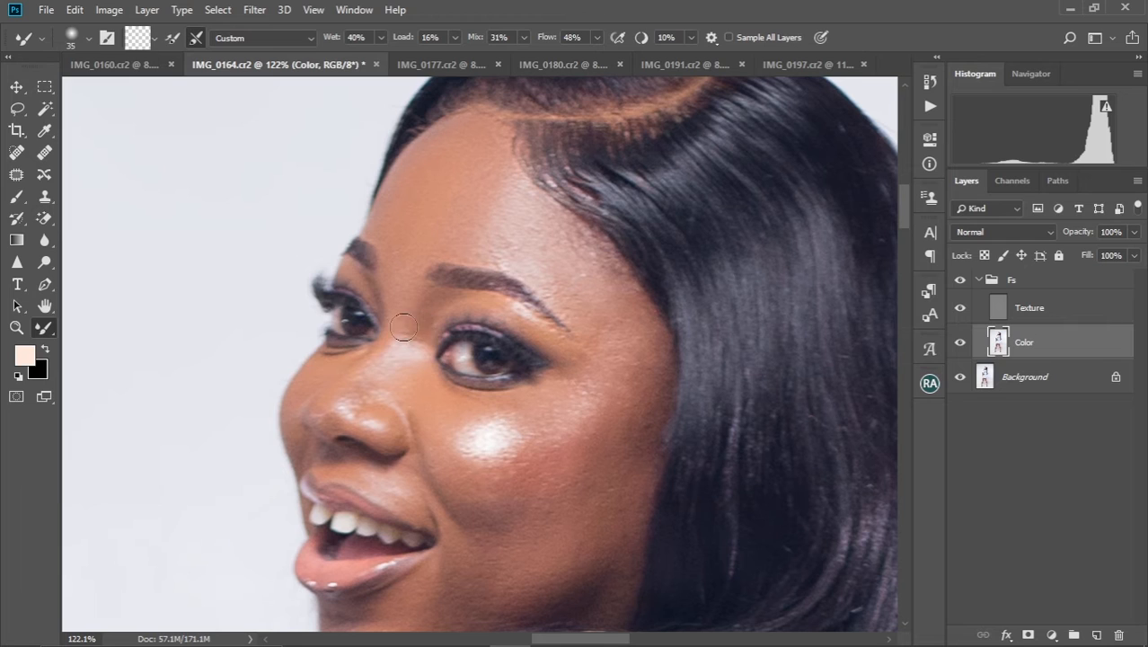
key(bracketright)
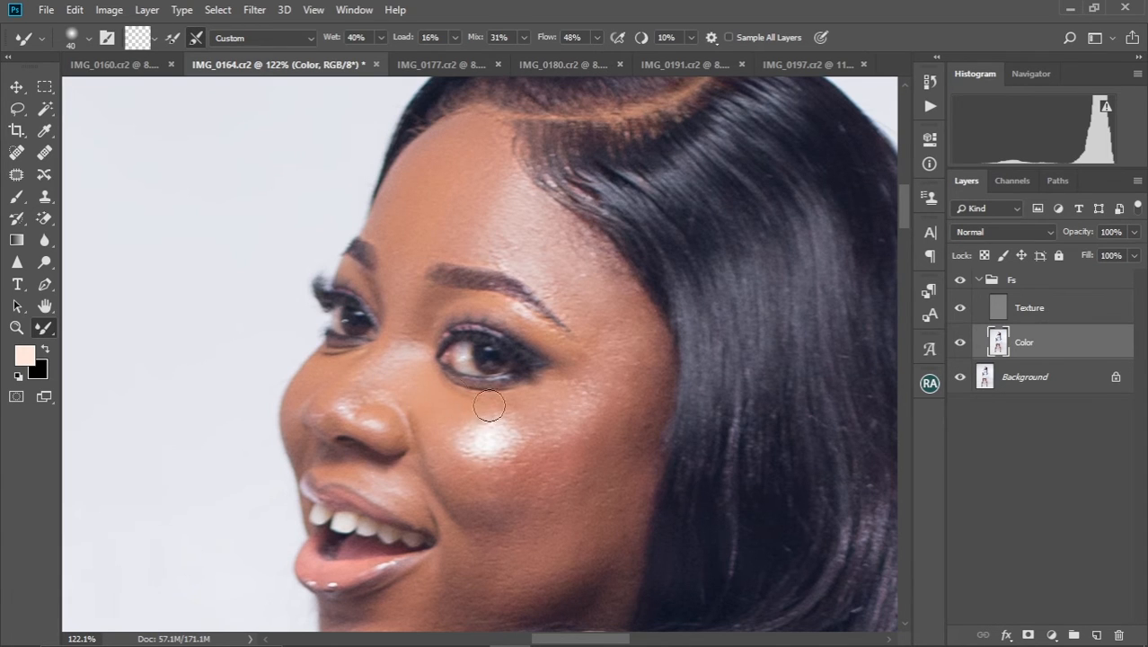
key(bracketright)
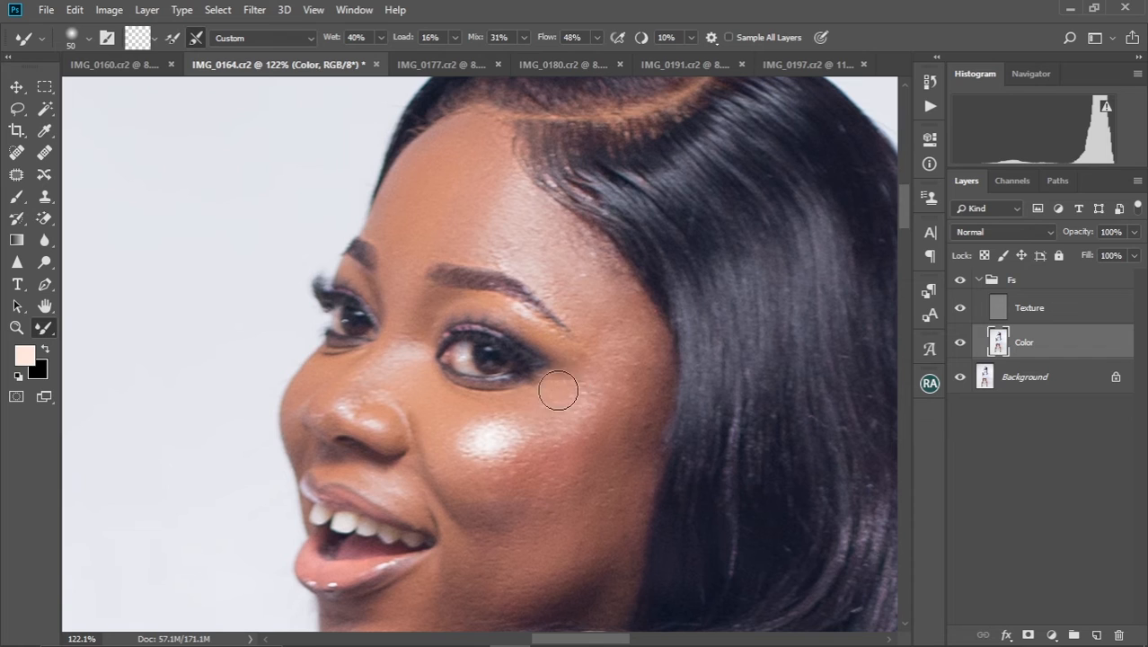
Blend the skin tones from the outer eye corner down across the upper cheek on the Color layer
key(bracketleft)
key(bracketright)
key(bracketright)
mouse_move(542, 414)
mouse_down()
mouse_move(480, 458)
mouse_move(456, 446)
mouse_move(478, 505)
mouse_up()
key(bracketleft)
key(bracketleft)
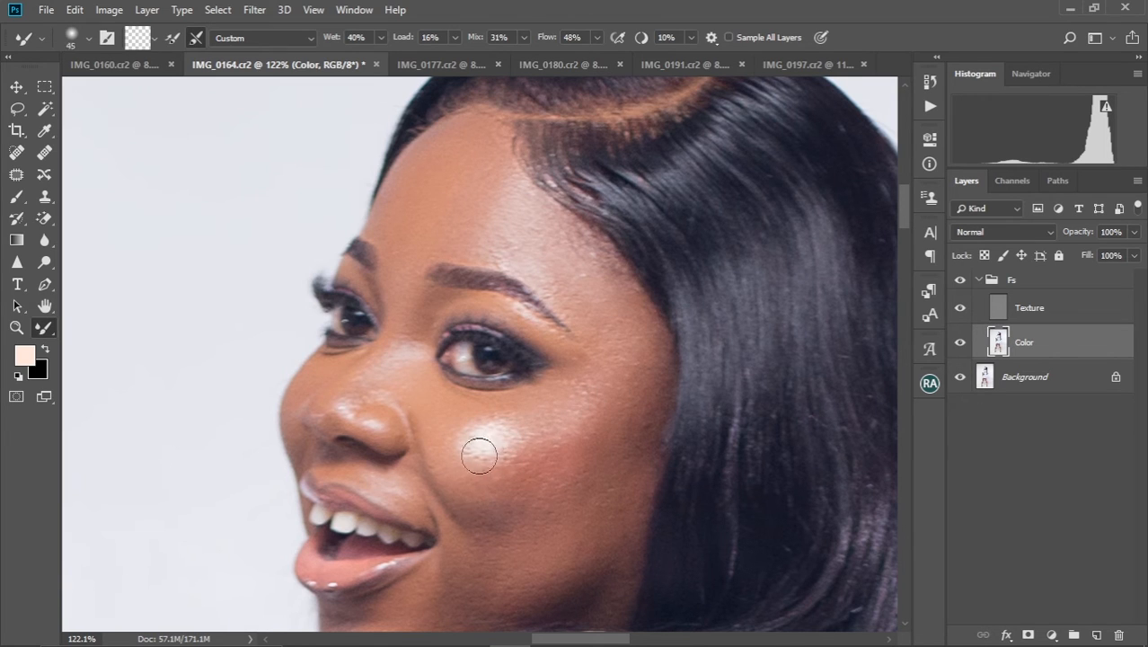
Soften the edges of the bright cheek highlight with the Mixer Brush at about size 45
mouse_move(483, 463)
mouse_down()
mouse_move(516, 430)
mouse_move(499, 421)
mouse_move(465, 436)
mouse_move(471, 456)
mouse_move(460, 441)
mouse_move(493, 414)
mouse_move(505, 447)
mouse_move(493, 459)
mouse_move(471, 460)
mouse_move(514, 454)
mouse_move(521, 431)
mouse_move(501, 421)
mouse_move(535, 428)
mouse_up()
key(bracketright)
key(bracketright)
key(bracketleft)
key(bracketleft)
mouse_move(469, 423)
mouse_down()
mouse_move(515, 439)
mouse_move(507, 448)
mouse_up()
Even out the reddish tones on the side of the cheek with the Mixer Brush at size 70
key(bracketright)
key(bracketright)
key(bracketright)
key(bracketright)
key(bracketleft)
key(bracketleft)
key(bracketleft)
key(bracketright)
key(bracketright)
key(bracketright)
mouse_move(640, 409)
mouse_down()
mouse_move(597, 470)
mouse_move(581, 443)
mouse_move(535, 496)
mouse_move(501, 510)
mouse_up()
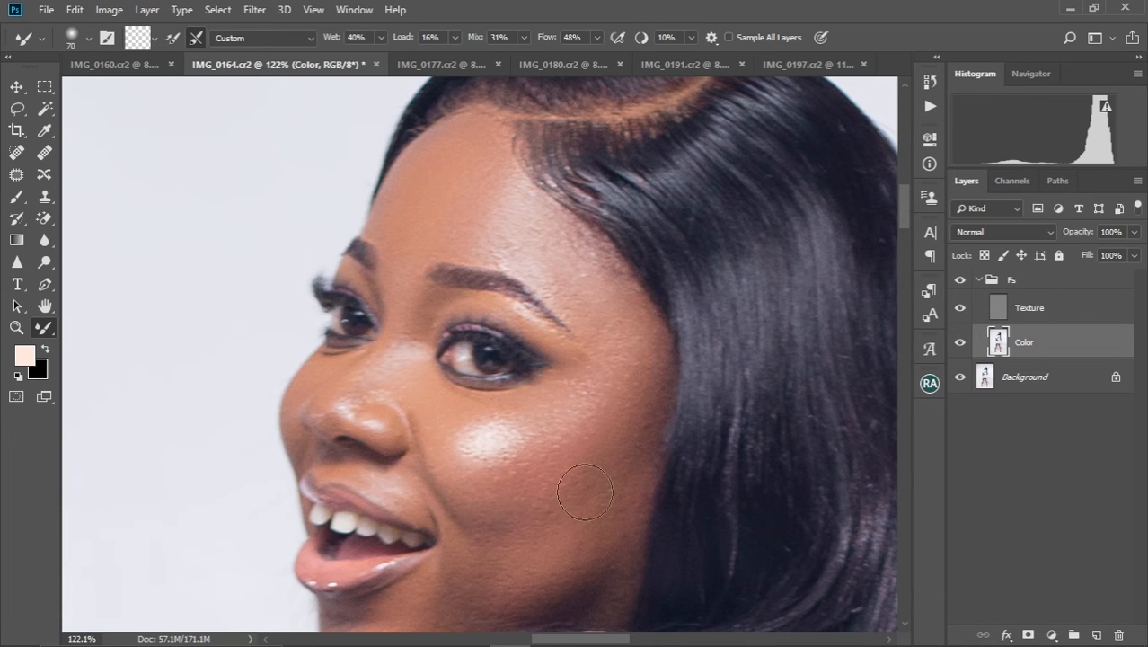
Smooth the lower cheek and jaw shading with the Mixer Brush at size 90
key(bracketright)
key(bracketright)
drag(540, 508, 571, 414)
mouse_move(449, 516)
mouse_down()
mouse_move(518, 449)
mouse_move(448, 513)
mouse_move(592, 472)
mouse_move(578, 493)
mouse_move(637, 442)
mouse_move(664, 404)
mouse_move(676, 344)
mouse_move(621, 415)
mouse_move(626, 369)
mouse_move(662, 302)
mouse_up()
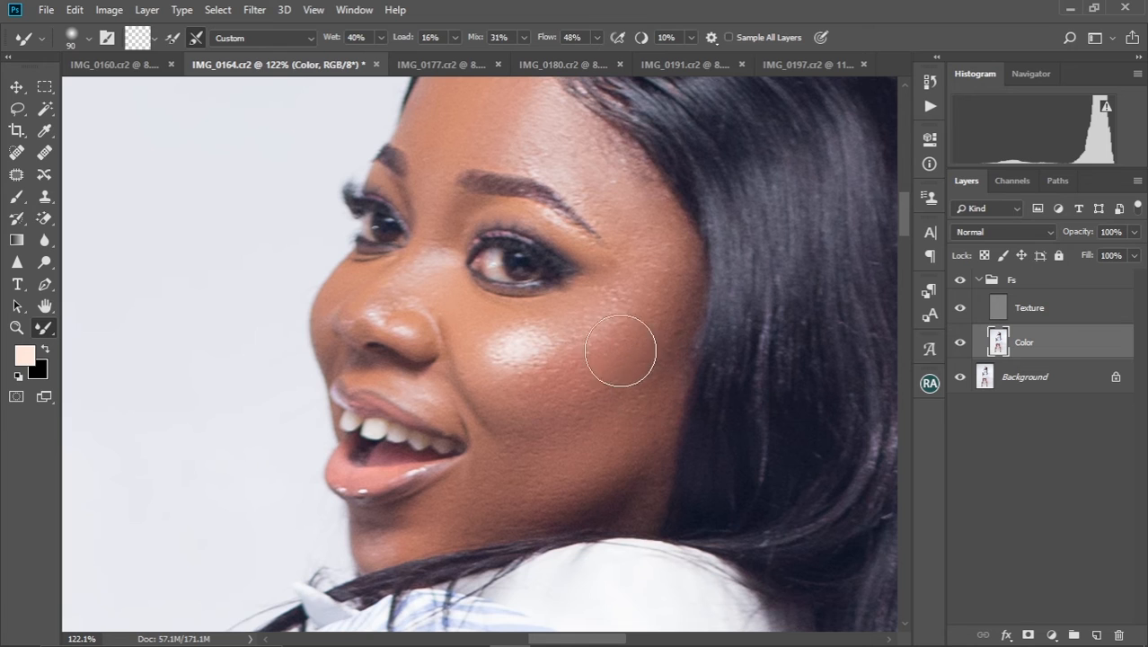
Blend the skin around the nose and upper lip with the Mixer Brush at size 35
key(bracketleft)
key(bracketleft)
key(bracketleft)
key(bracketleft)
key(bracketleft)
key(bracketleft)
key(bracketright)
key(bracketright)
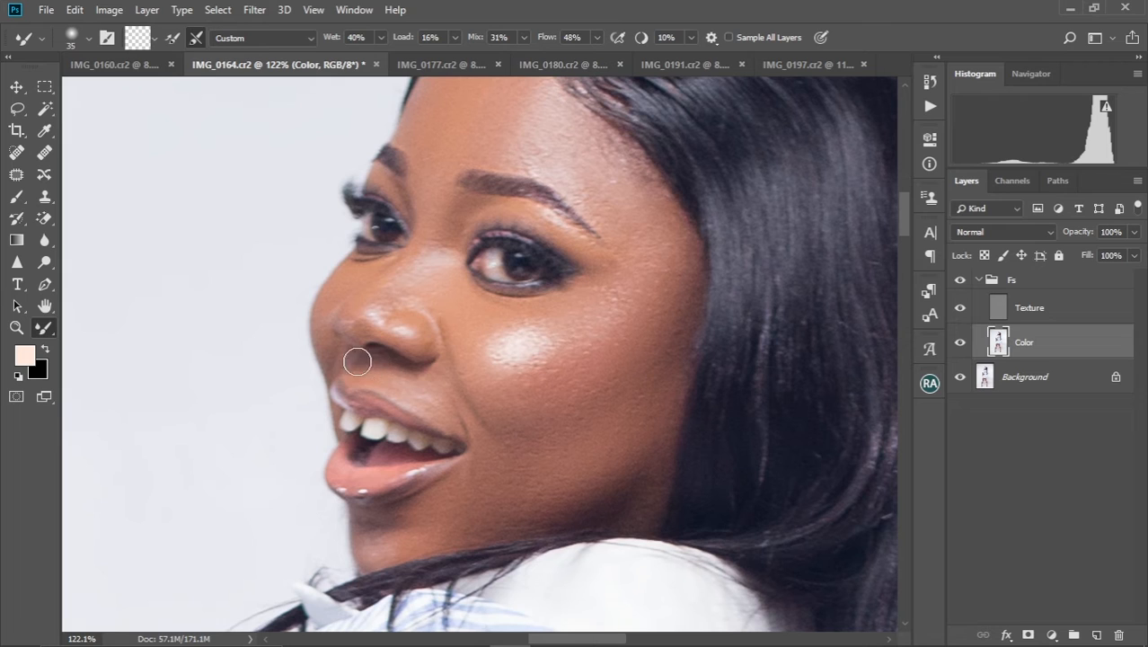
Touch up the forehead skin near the hairline with the Mixer Brush at size 60
key(bracketleft)
key(bracketright)
key(bracketright)
key(bracketright)
scroll(453, 188, up, 3)
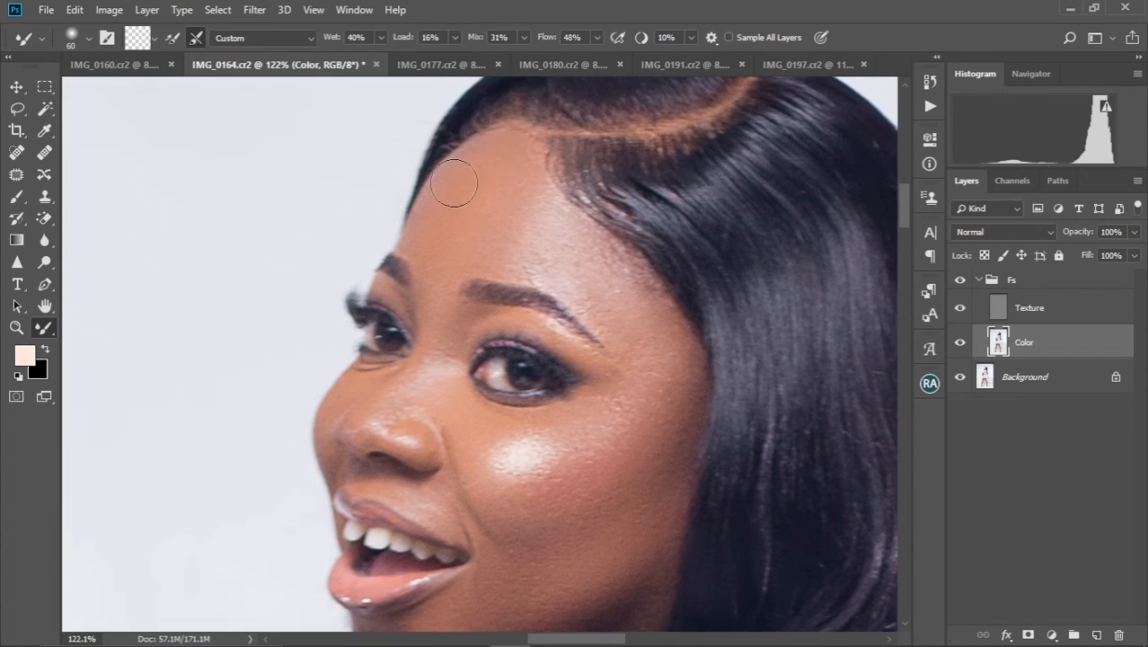
Smooth the forearm above the watch with the Mixer Brush at size 100 and the hand below it at size 50
scroll(454, 189, down, 4)
scroll(476, 333, down, 12)
key(bracketright)
key(bracketright)
key(bracketright)
key(bracketright)
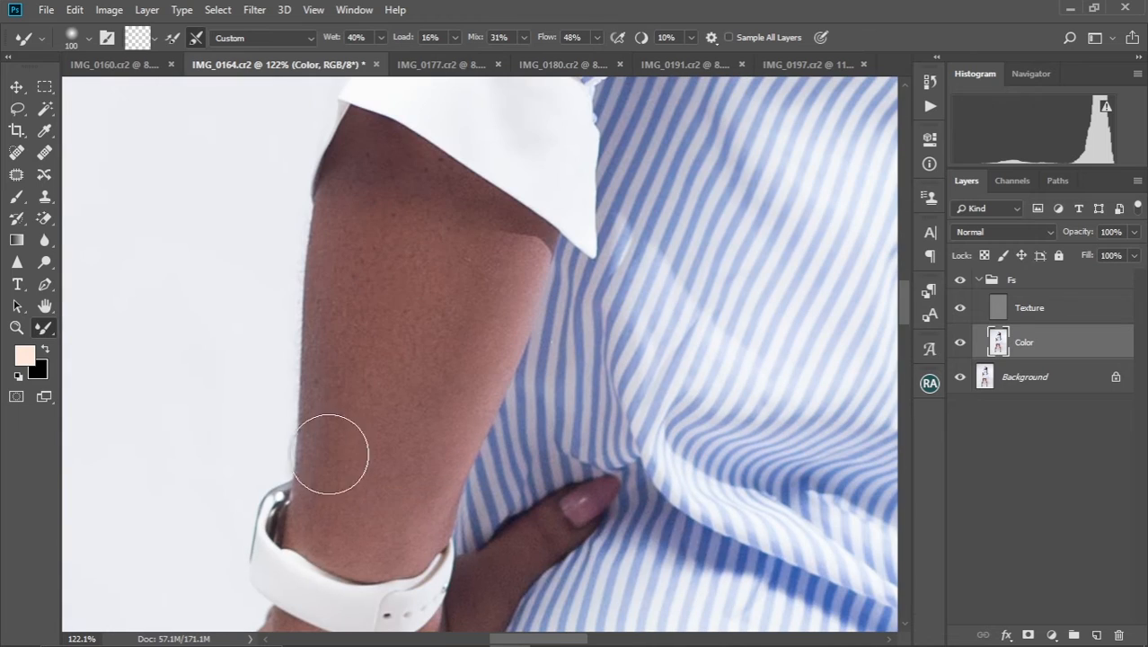
key(bracketleft)
key(bracketleft)
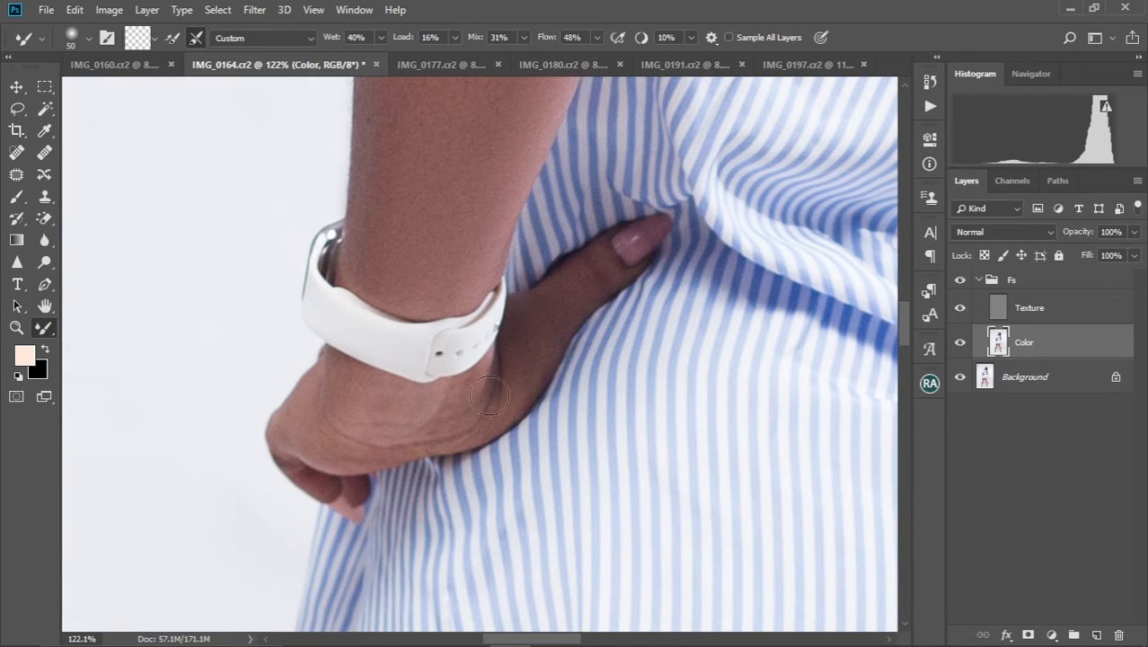
Smooth the skin of the other forearm, beside the long hair, with the Mixer Brush at size 80
key(bracketright)
key(bracketright)
key(bracketright)
drag(398, 404, 243, 404)
drag(404, 340, 556, 403)
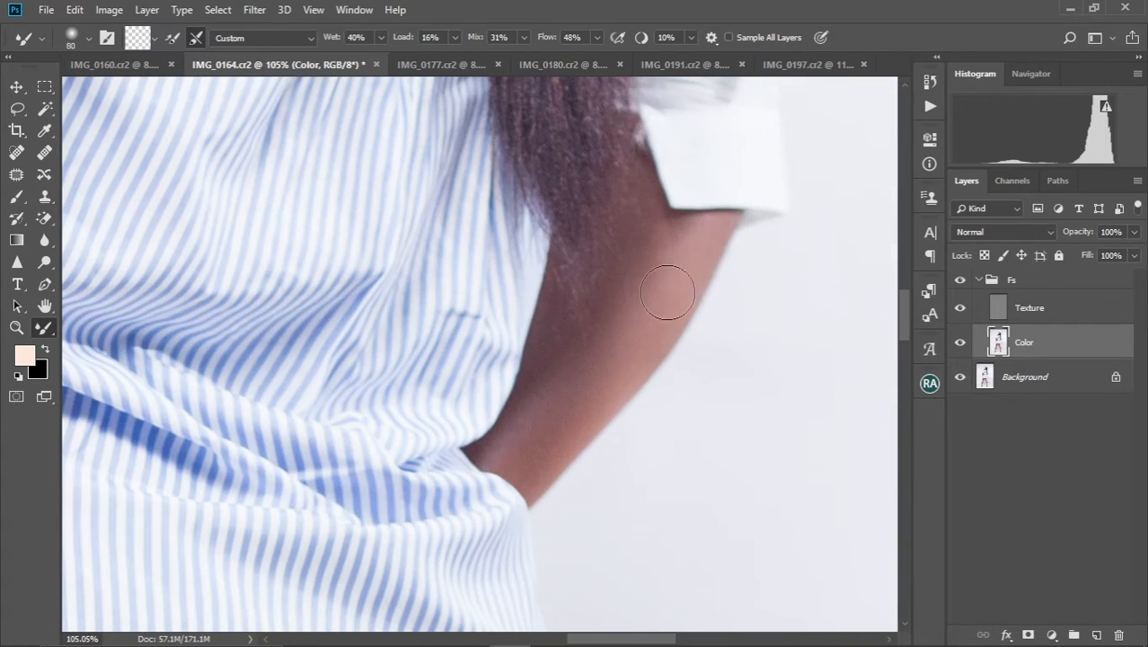
key(bracketleft)
key(bracketleft)
key(bracketleft)
drag(525, 456, 719, 117)
Even out the thigh of the leg without the anklet with the Mixer Brush at size 150
key(bracketright)
mouse_move(456, 411)
mouse_down()
mouse_move(456, 306)
mouse_move(359, 306)
mouse_up()
key(bracketright)
key(bracketright)
key(bracketright)
key(bracketright)
key(bracketright)
key(bracketleft)
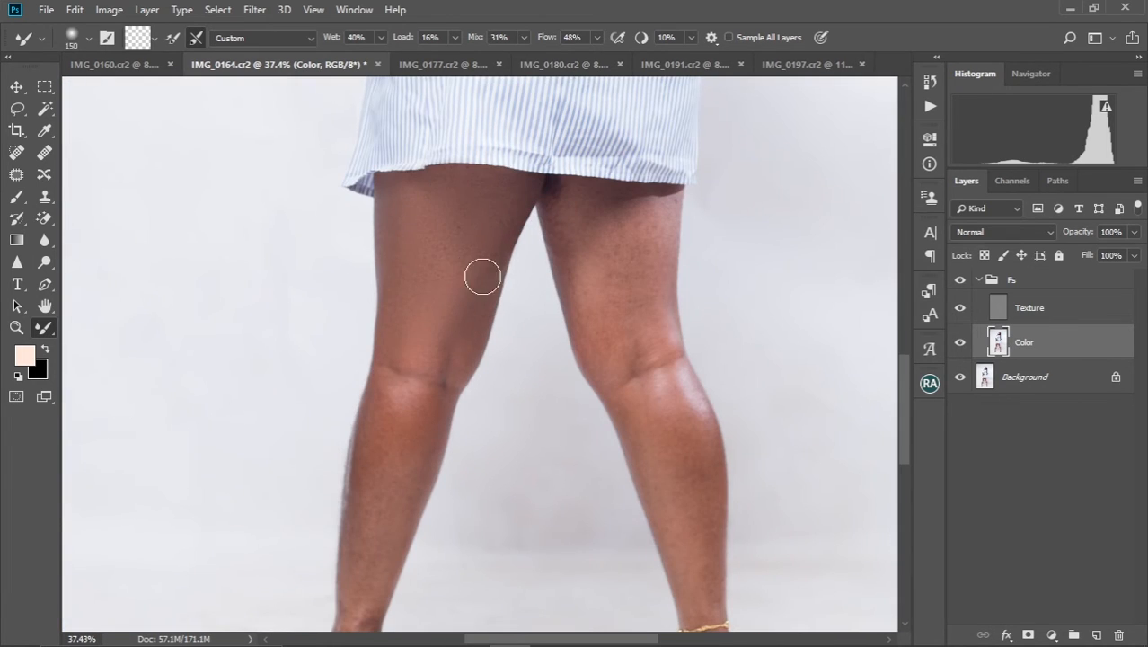
Blend the knee crease and calf tones of the leg without the anklet, down to the ankle at size 90
key(bracketright)
key(bracketright)
drag(384, 473, 412, 383)
key(bracketleft)
key(bracketleft)
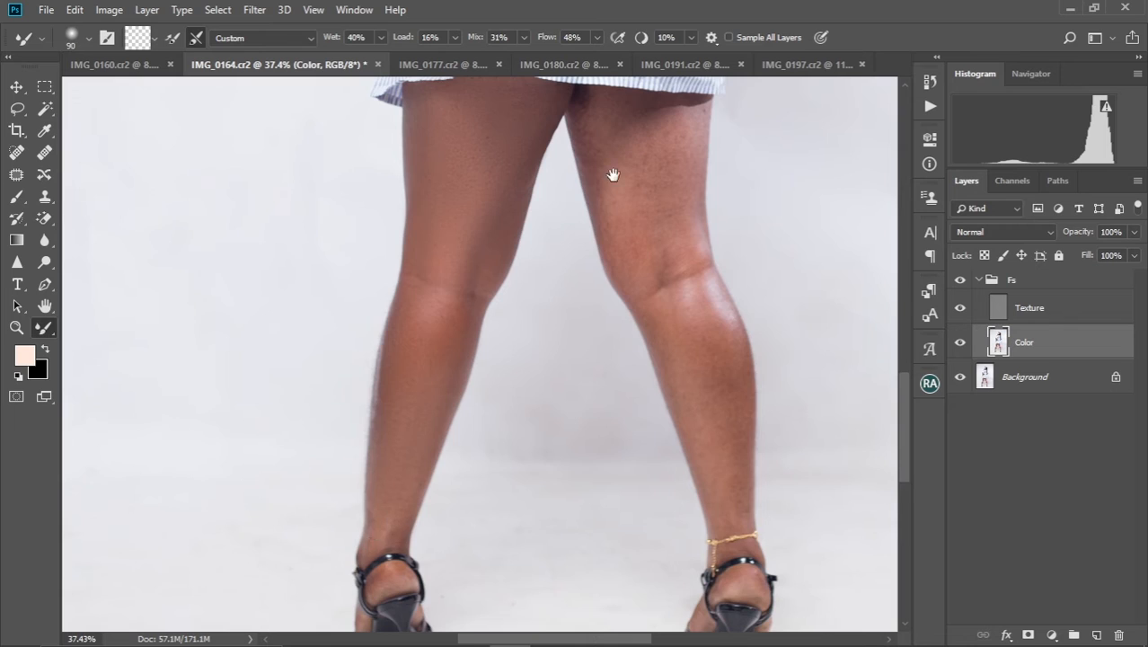
Smooth the blotchy skin on the thigh and back of the knee of the leg with the anklet, starting at brush size 70
drag(612, 174, 532, 338)
key(bracketleft)
key(bracketleft)
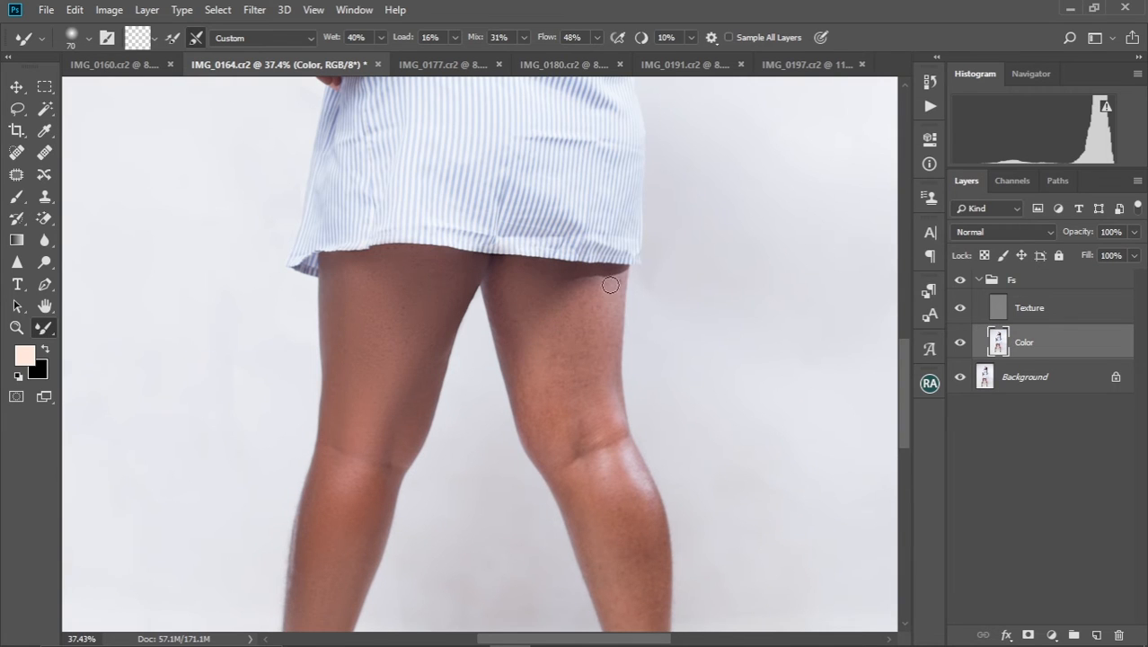
mouse_move(536, 419)
mouse_down()
mouse_move(592, 425)
mouse_move(573, 480)
mouse_move(629, 459)
mouse_move(616, 576)
mouse_move(593, 354)
mouse_move(618, 461)
mouse_move(568, 383)
mouse_up()
drag(570, 564, 542, 382)
key(bracketleft)
key(bracketleft)
key(bracketleft)
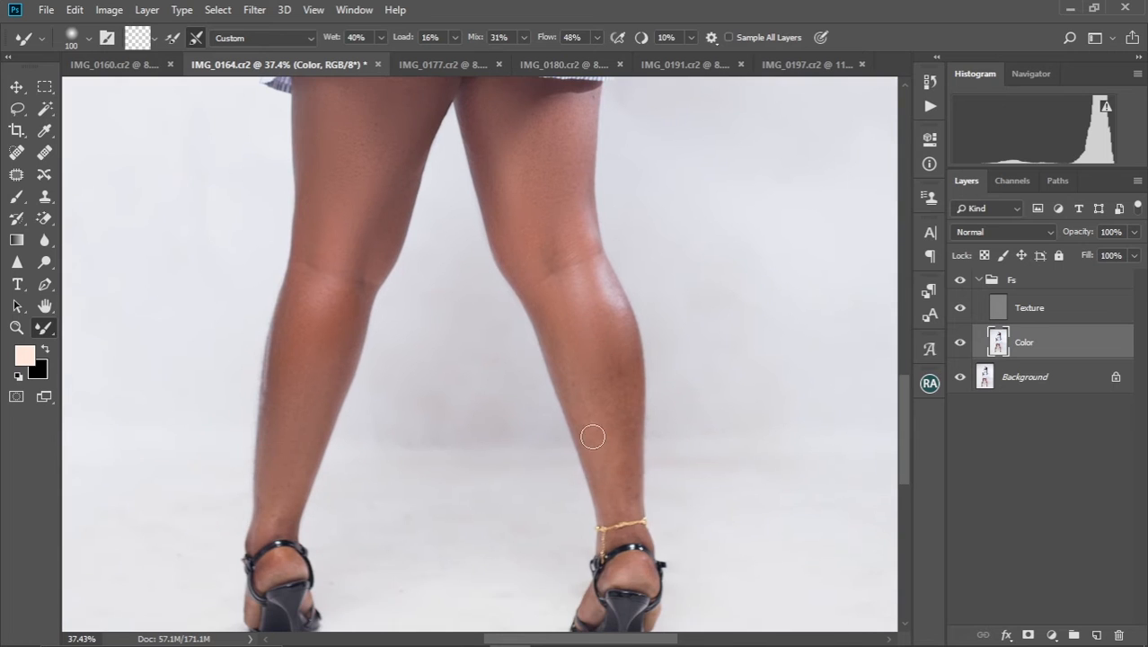
Blend the calf and upper thigh of the anklet leg at brush size 125, and its heel area at size 70
key(bracketright)
key(bracketright)
drag(539, 86, 541, 228)
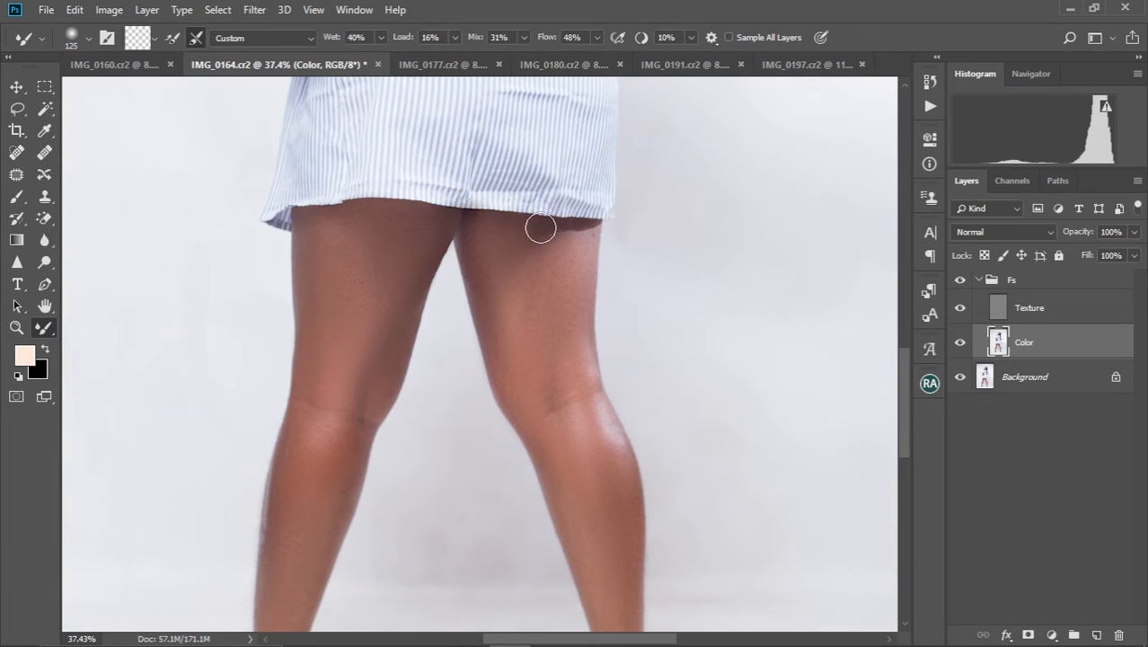
drag(585, 574, 544, 389)
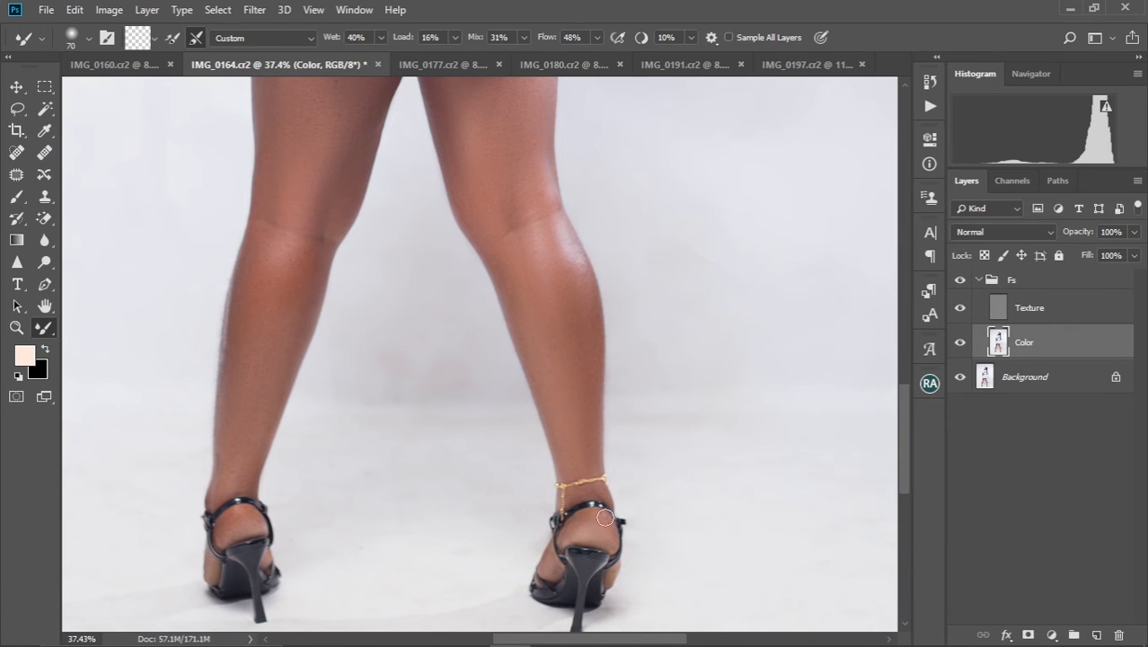
Review the skin smoothing across the whole figure at full-image view
key(ctrl+minus)
key(ctrl+minus)
key(ctrl+minus)
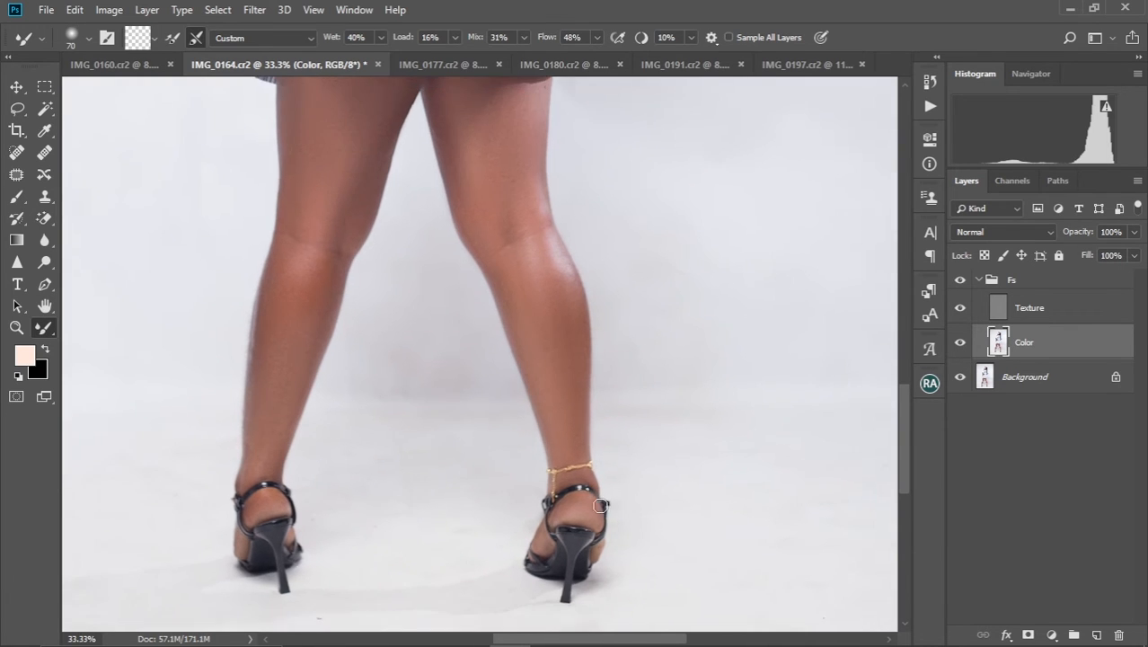
scroll(600, 505, up, 5)
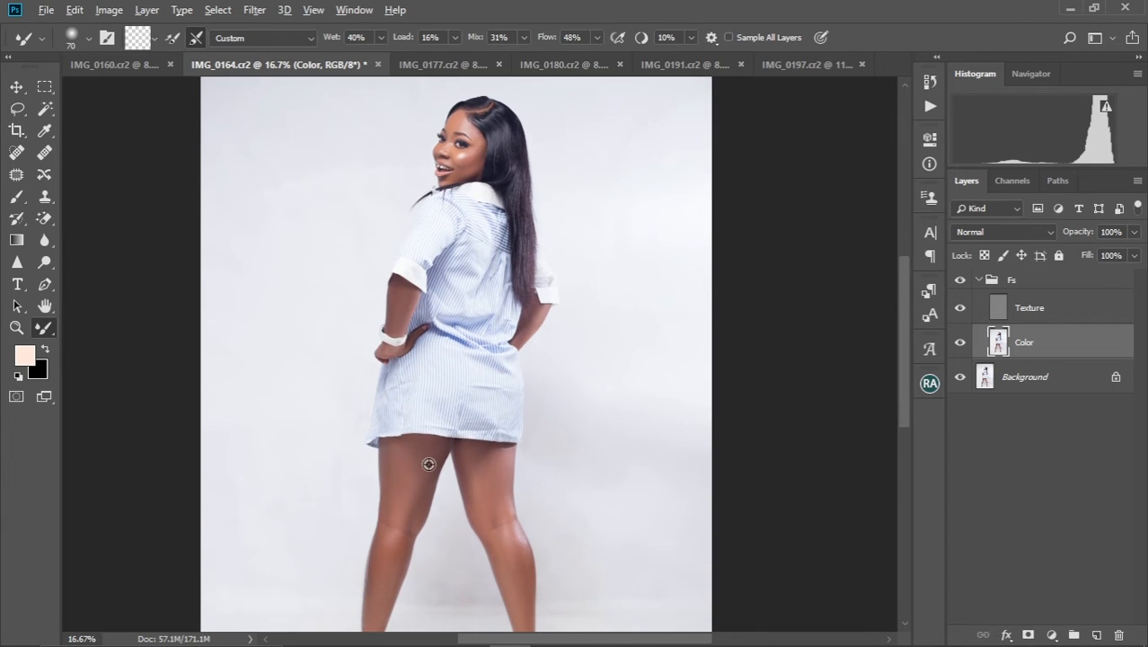
key(ctrl+0)
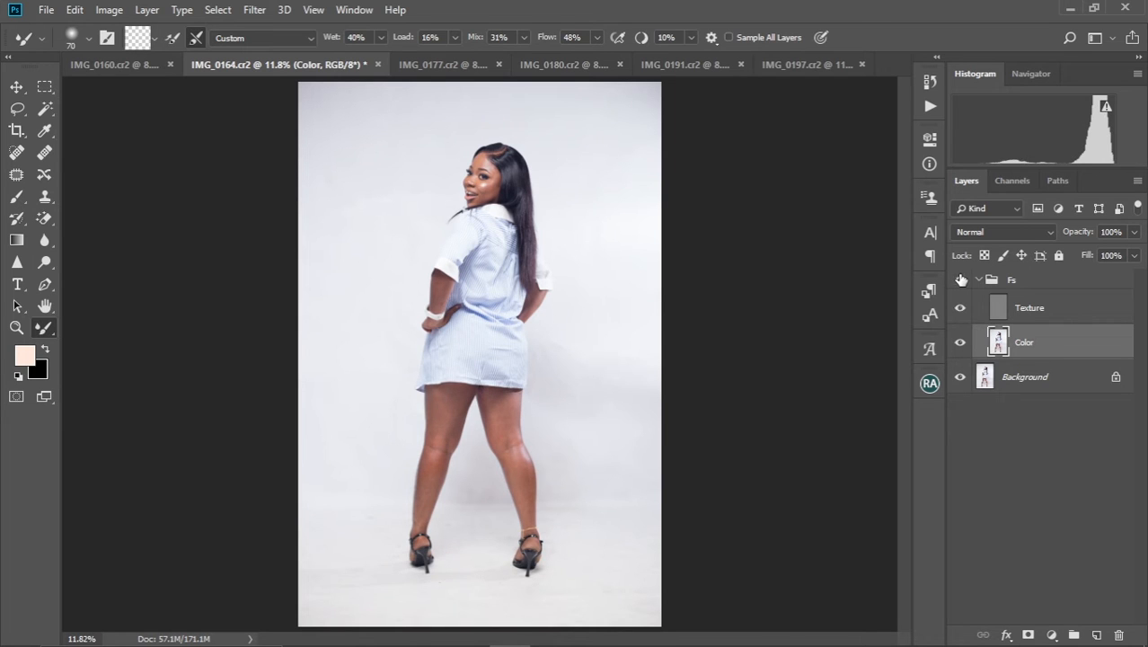
Smooth the shine on the crown and side of the hair with the Mixer Brush at size 70 and then 40
ctrl+click(519, 213)
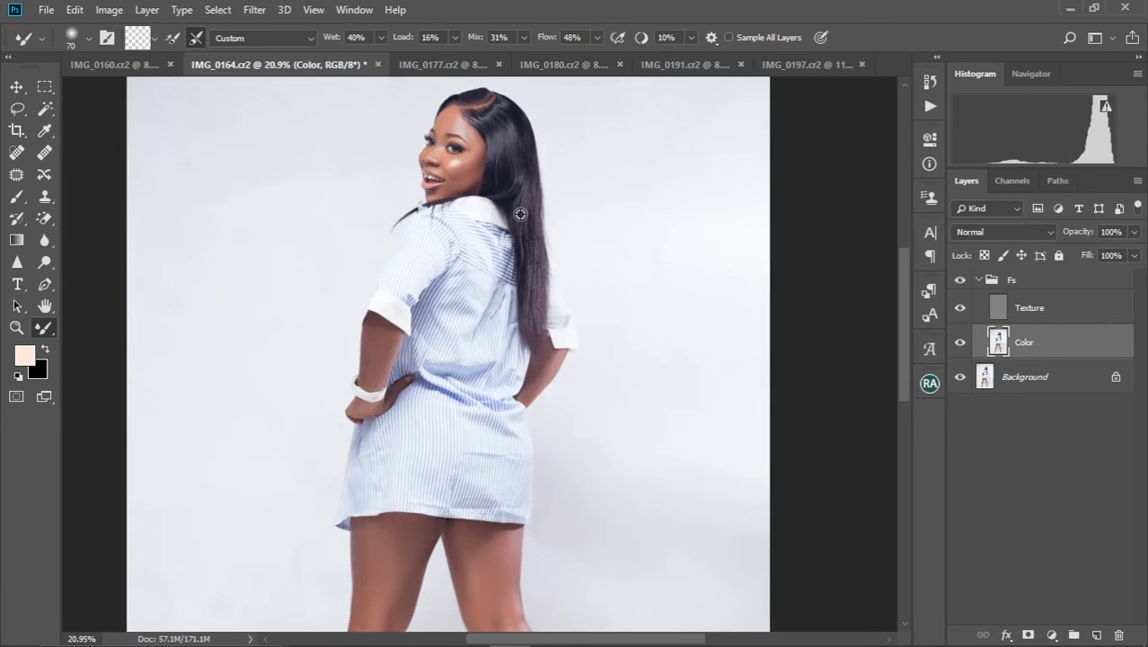
drag(526, 157, 553, 404)
ctrl+click(538, 324)
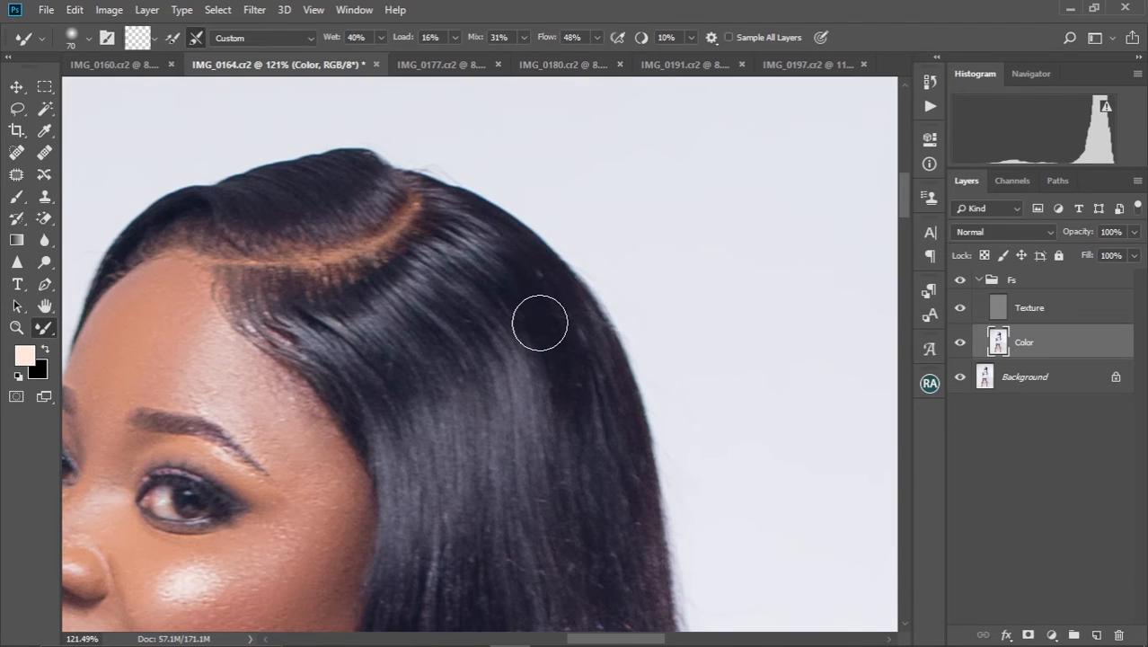
drag(374, 328, 422, 230)
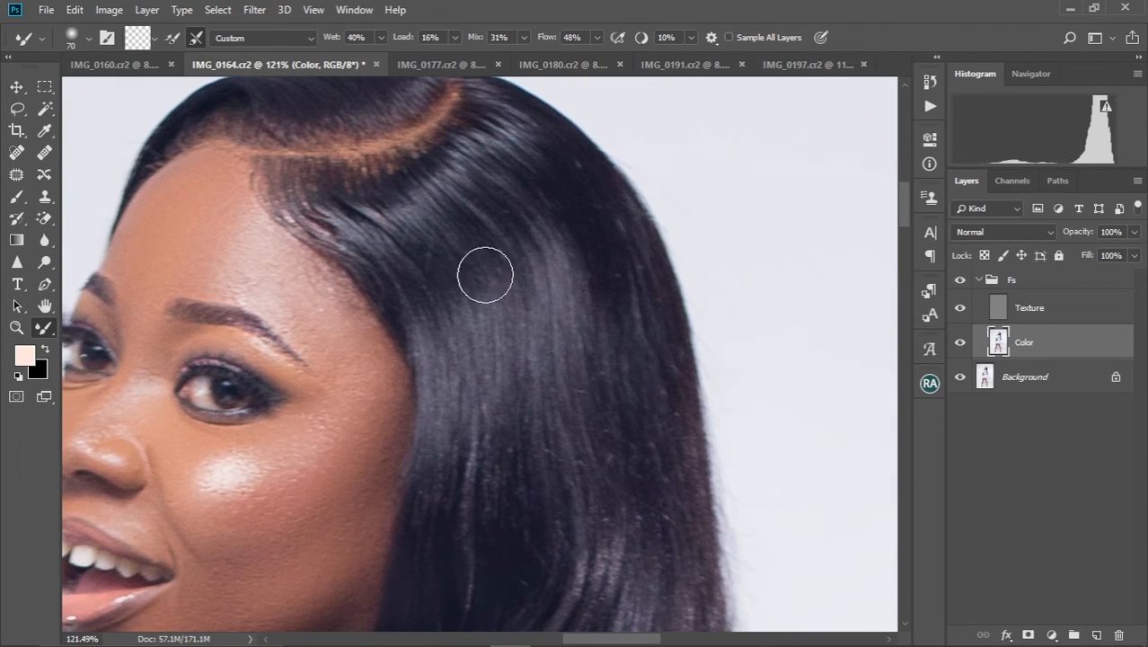
key(bracketleft)
key(bracketleft)
key(bracketleft)
key(bracketleft)
key(bracketleft)
key(bracketleft)
key(bracketleft)
key(bracketleft)
key(bracketleft)
key(bracketleft)
key(bracketleft)
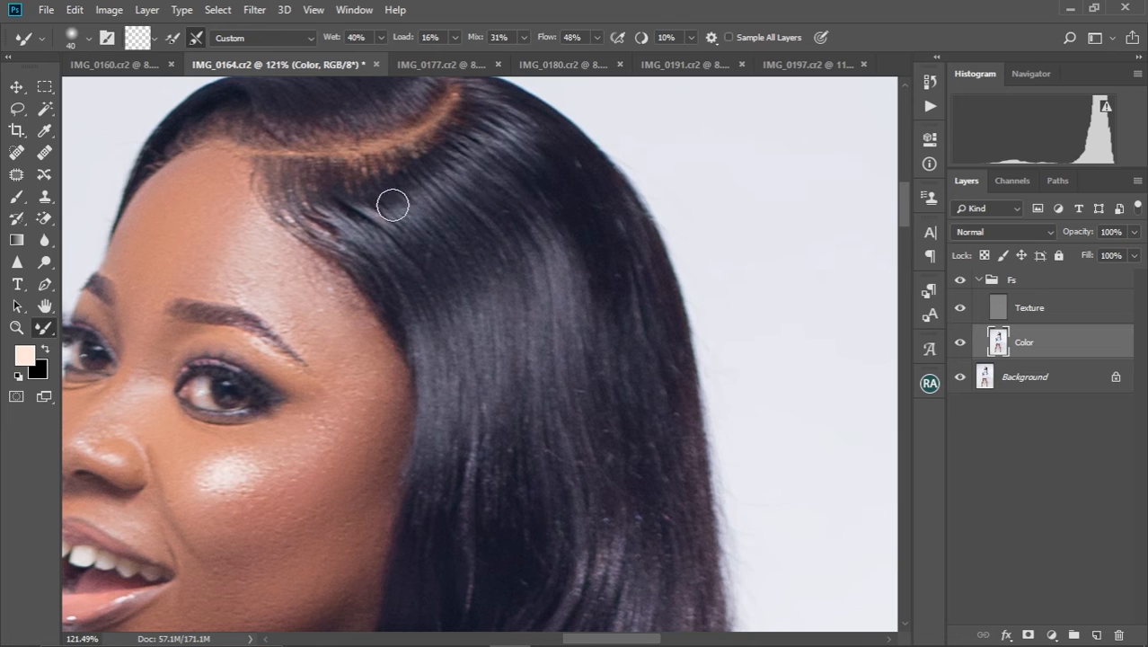
Blend the hair along the parting with the Mixer Brush at size 35 and the longer strands at size 70
scroll(422, 170, up, 1)
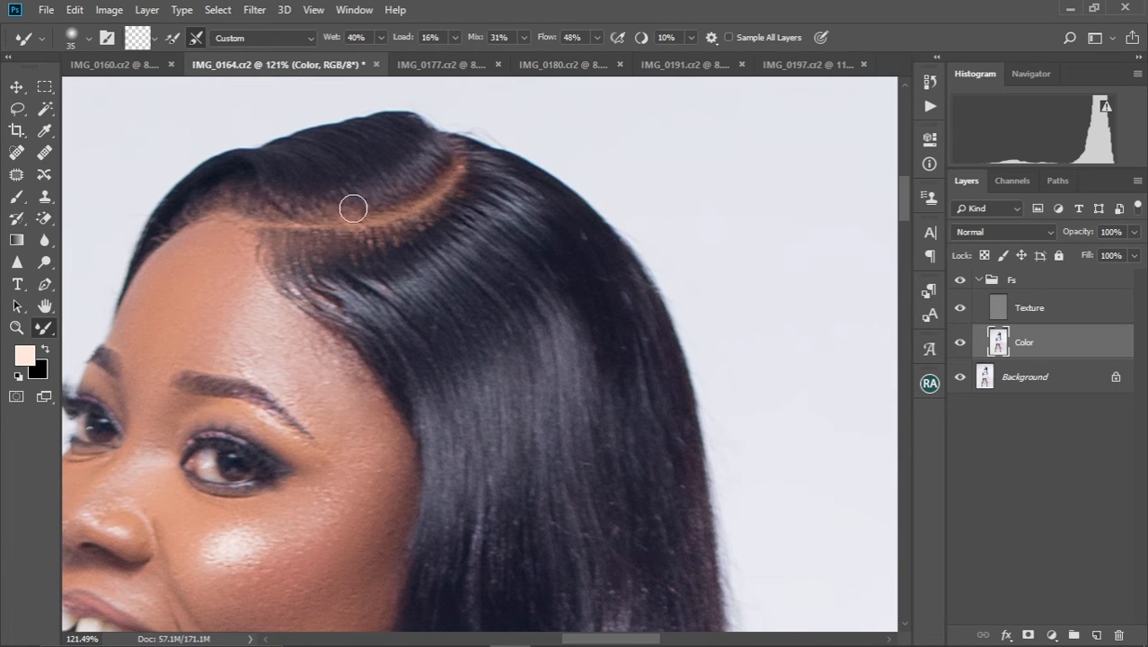
scroll(459, 220, down, 1)
key(bracketright)
key(bracketright)
key(bracketright)
key(bracketright)
scroll(533, 258, down, 2)
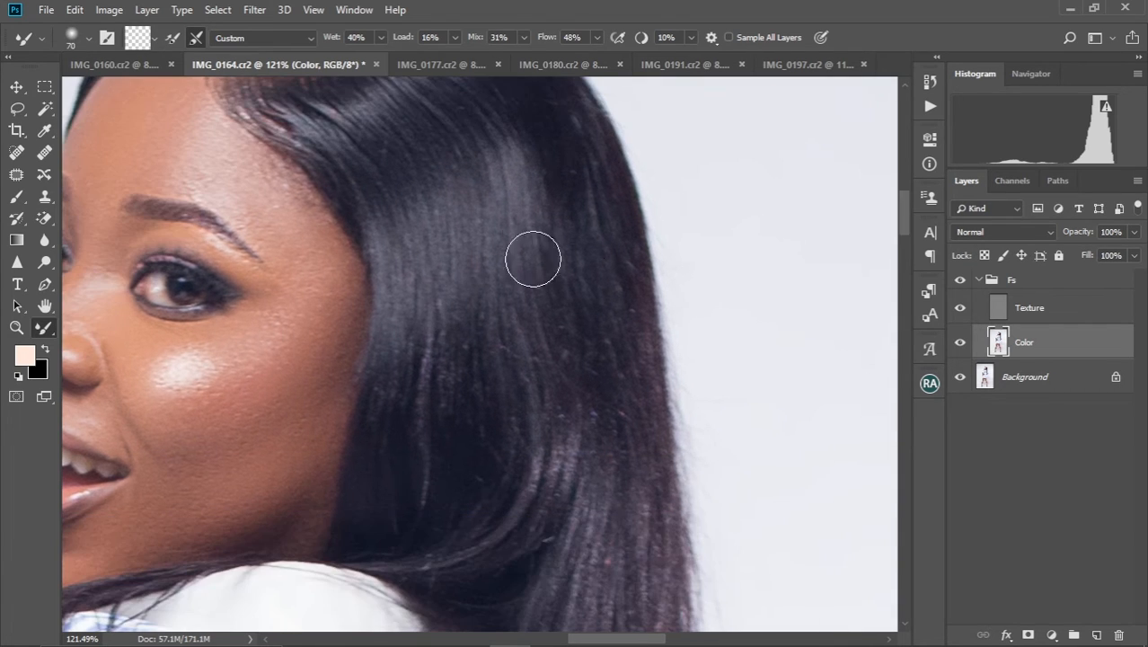
scroll(589, 256, down, 6)
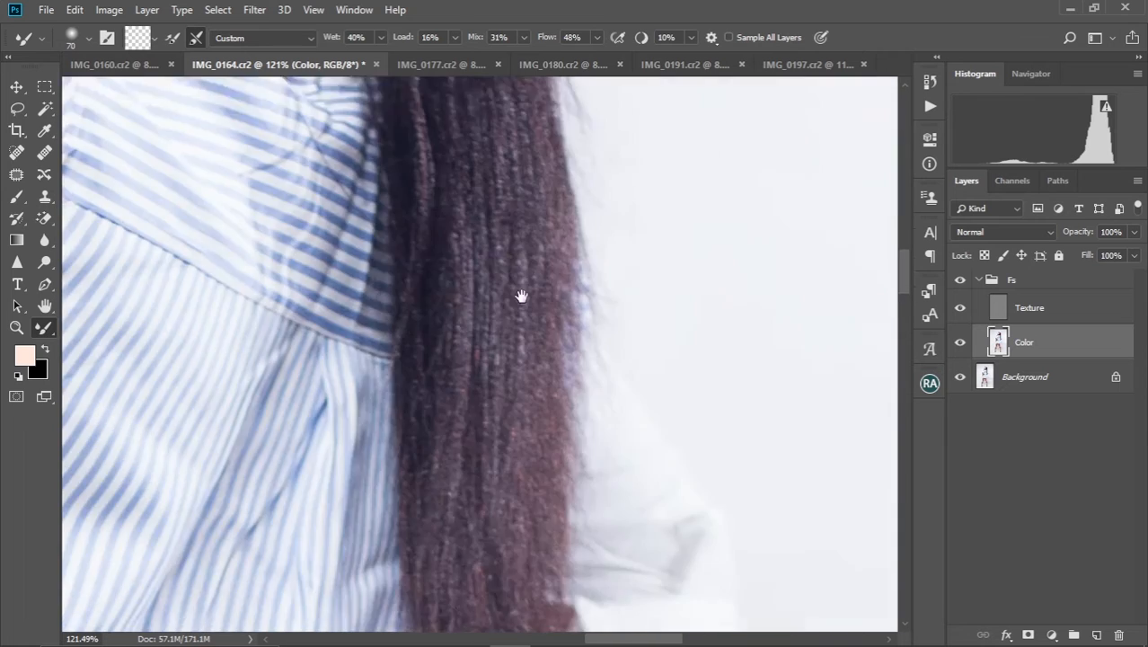
Smooth the fabric creases on the lower part of the striped dress with the Mixer Brush at size 150
scroll(521, 296, down, 3)
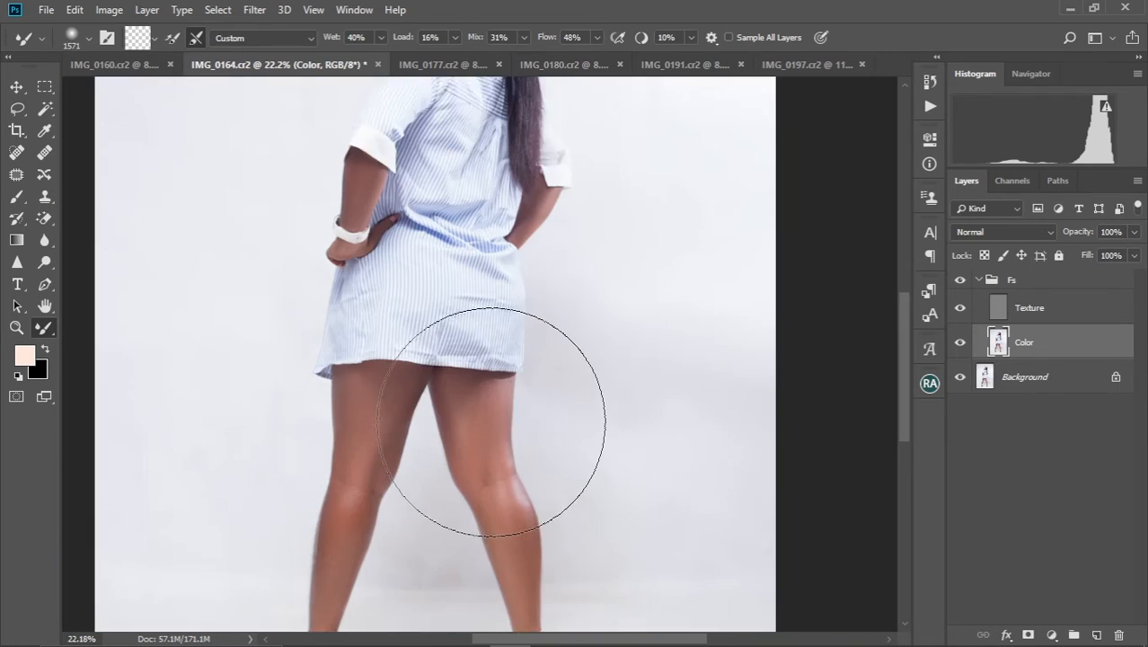
scroll(492, 421, down, 2)
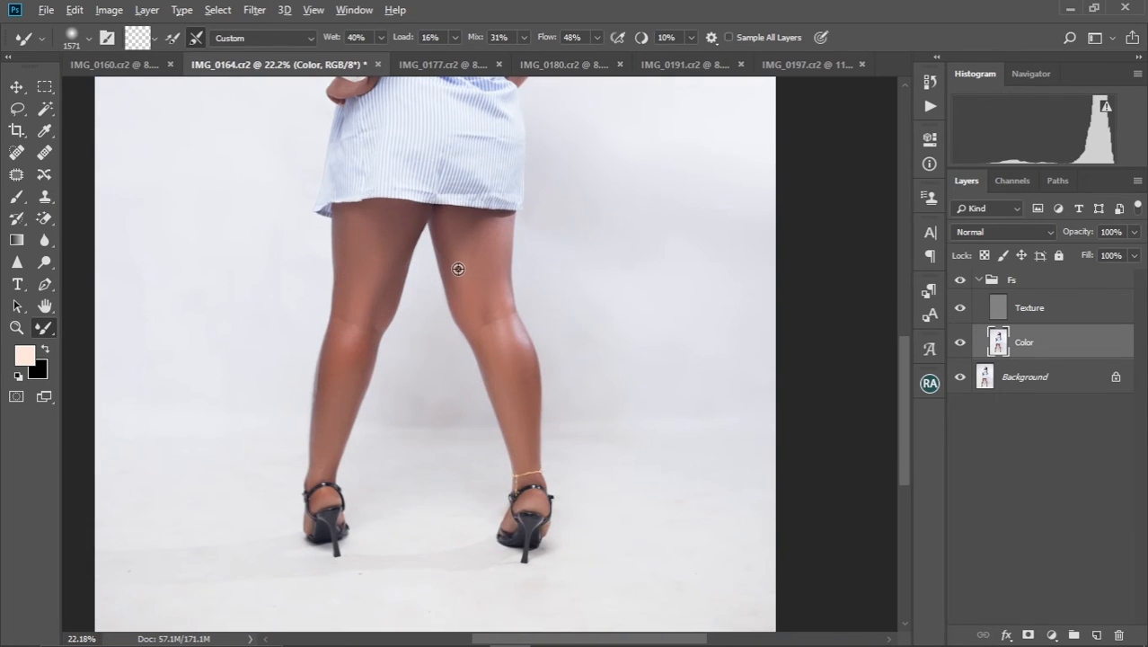
scroll(458, 269, up, 4)
scroll(479, 271, up, 6)
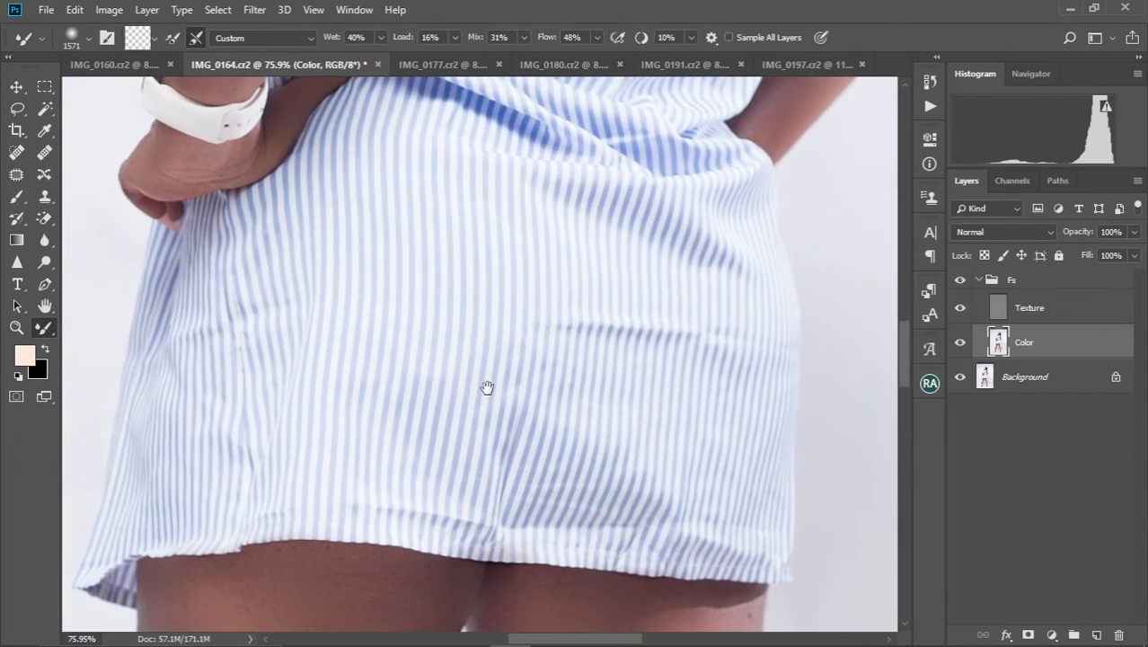
key(bracketleft)
key(bracketleft)
key(bracketleft)
key(bracketleft)
key(bracketleft)
key(bracketleft)
key(bracketleft)
key(bracketleft)
key(bracketleft)
key(bracketleft)
key(bracketleft)
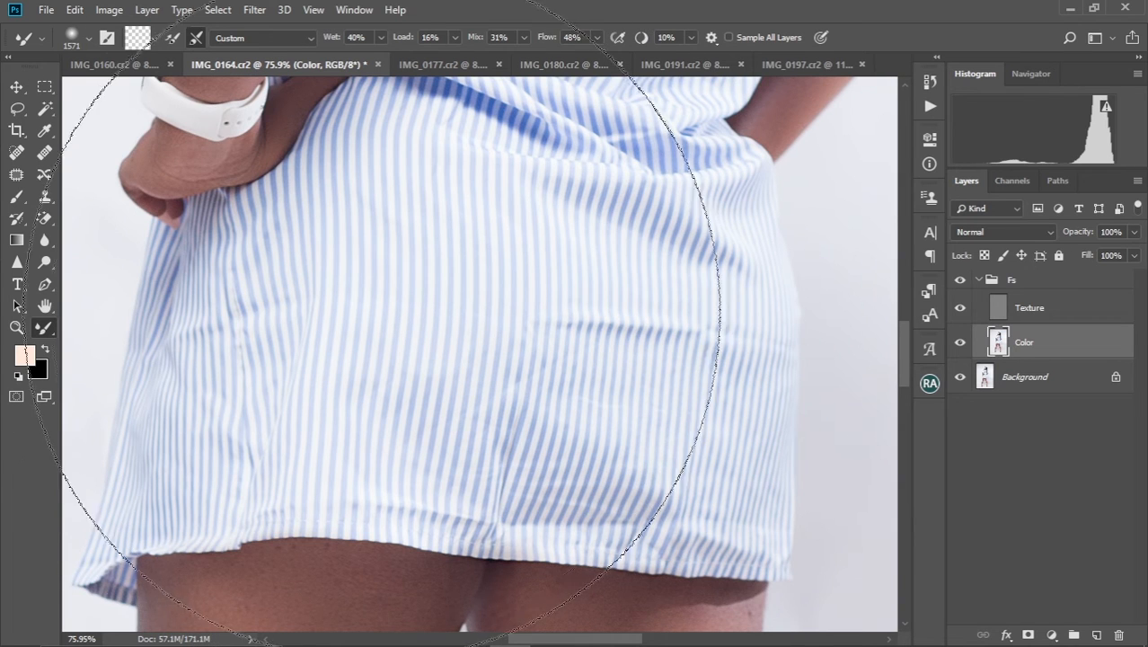
key(bracketleft)
key(bracketleft)
key(bracketleft)
key(bracketleft)
key(bracketleft)
key(bracketleft)
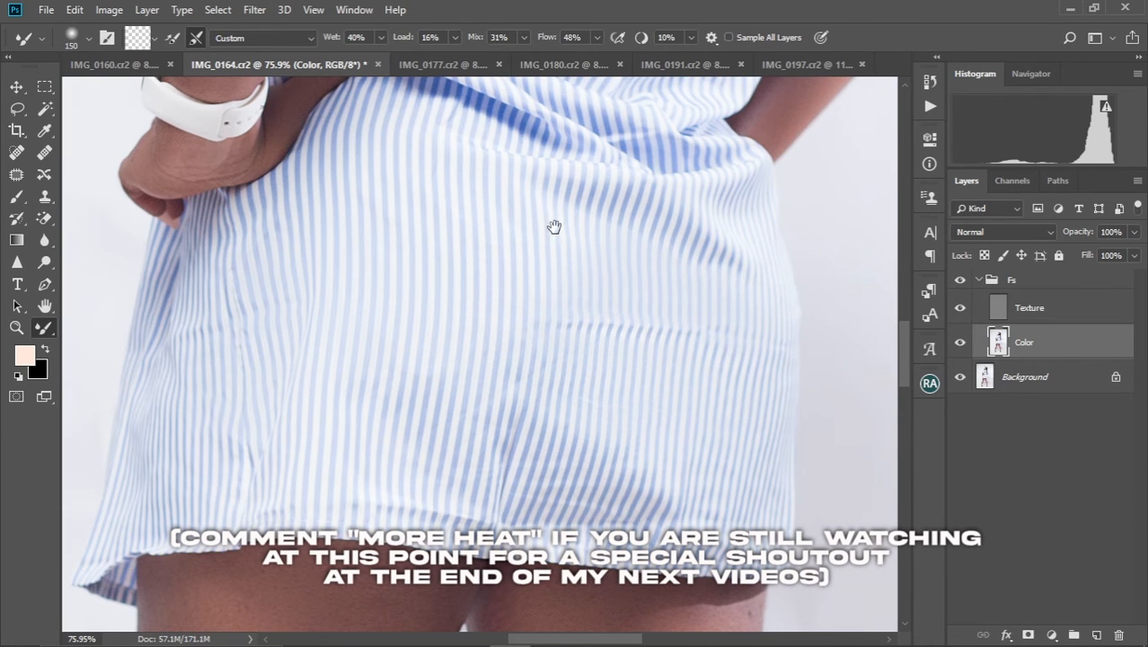
Smooth the fabric creases on the waist, back and shoulder of the striped dress with the Mixer Brush at size 150 and then 90
drag(553, 226, 538, 301)
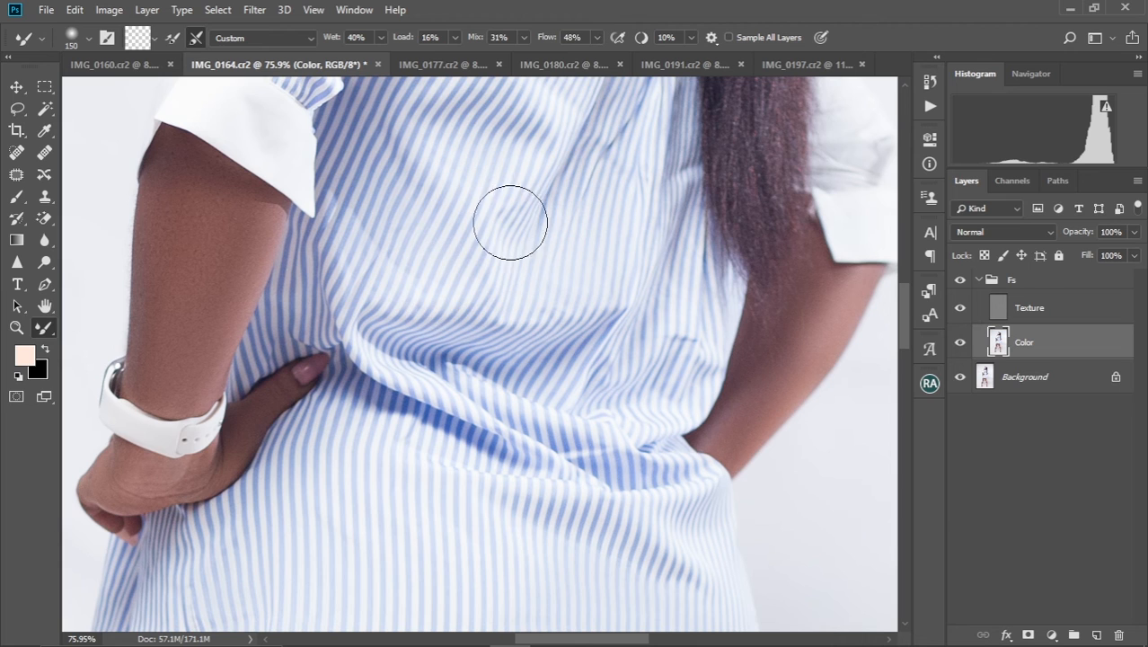
drag(589, 155, 539, 301)
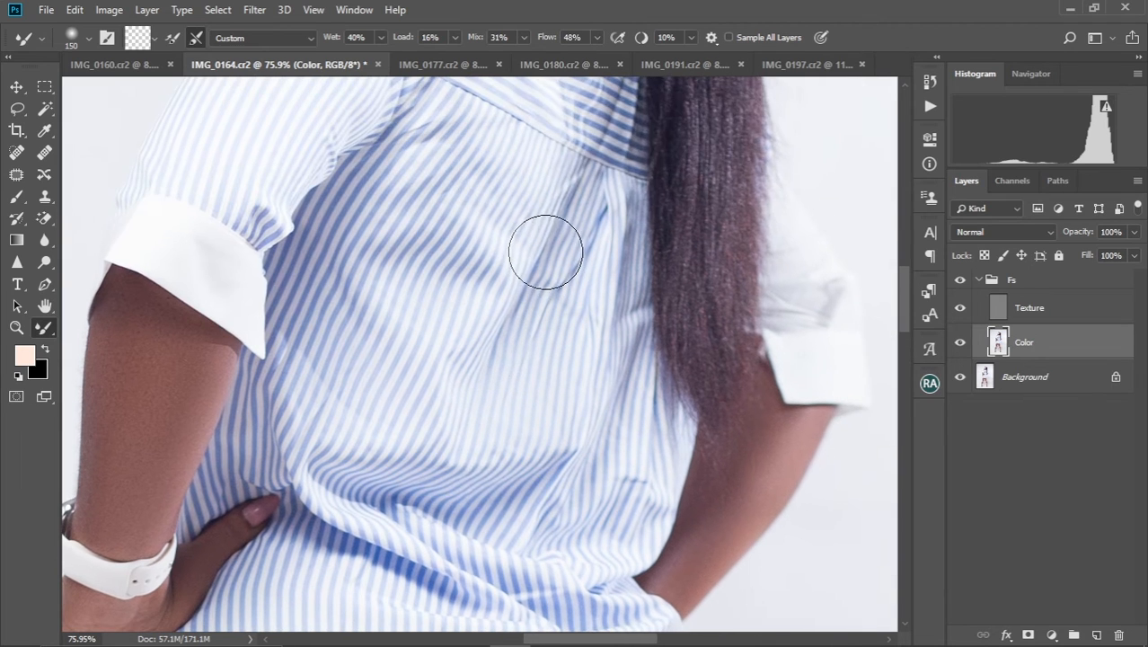
key(bracketleft)
key(bracketleft)
key(bracketleft)
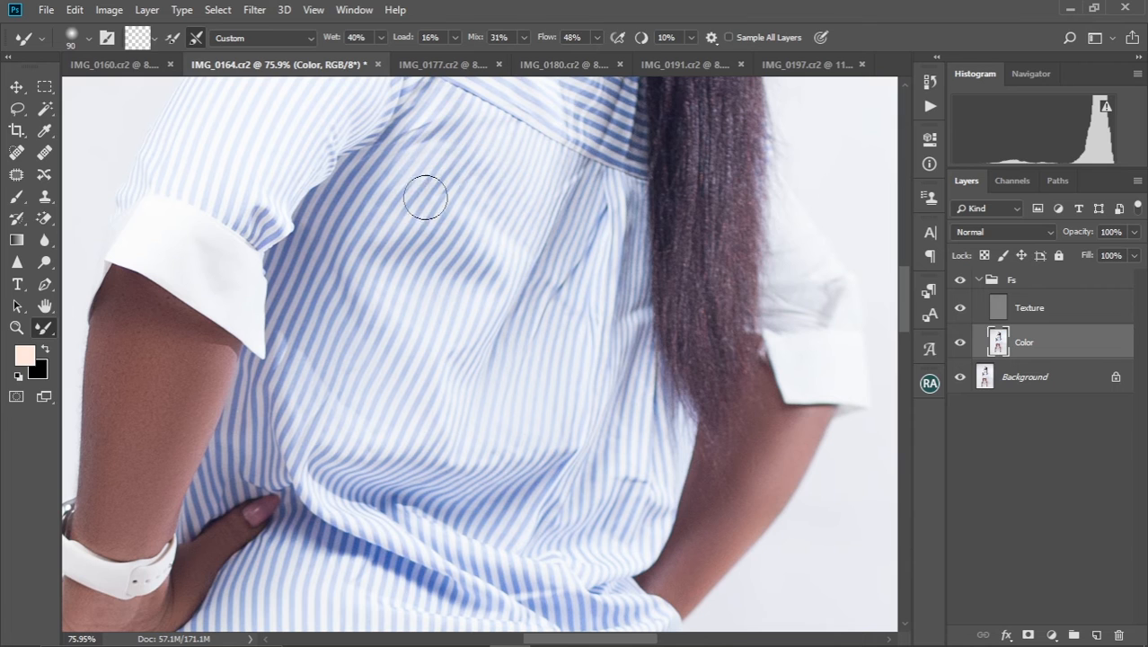
drag(469, 146, 417, 289)
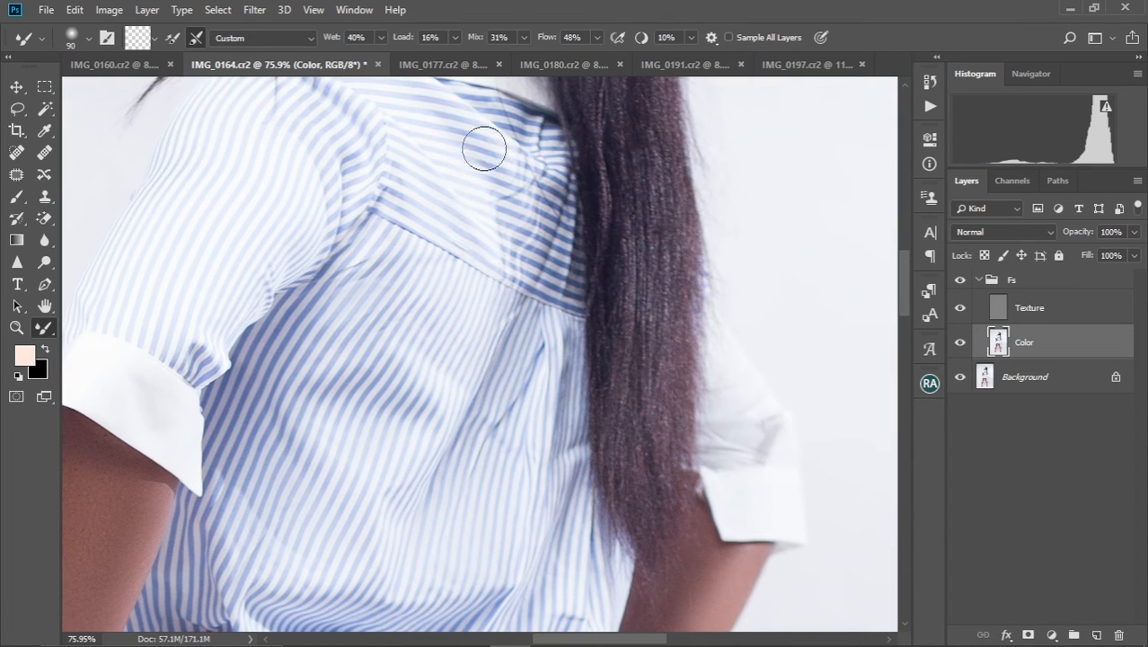
drag(490, 205, 481, 144)
Review the smoothing on the dress and legs at a wider view, and check the face up close
scroll(481, 145, down, 6)
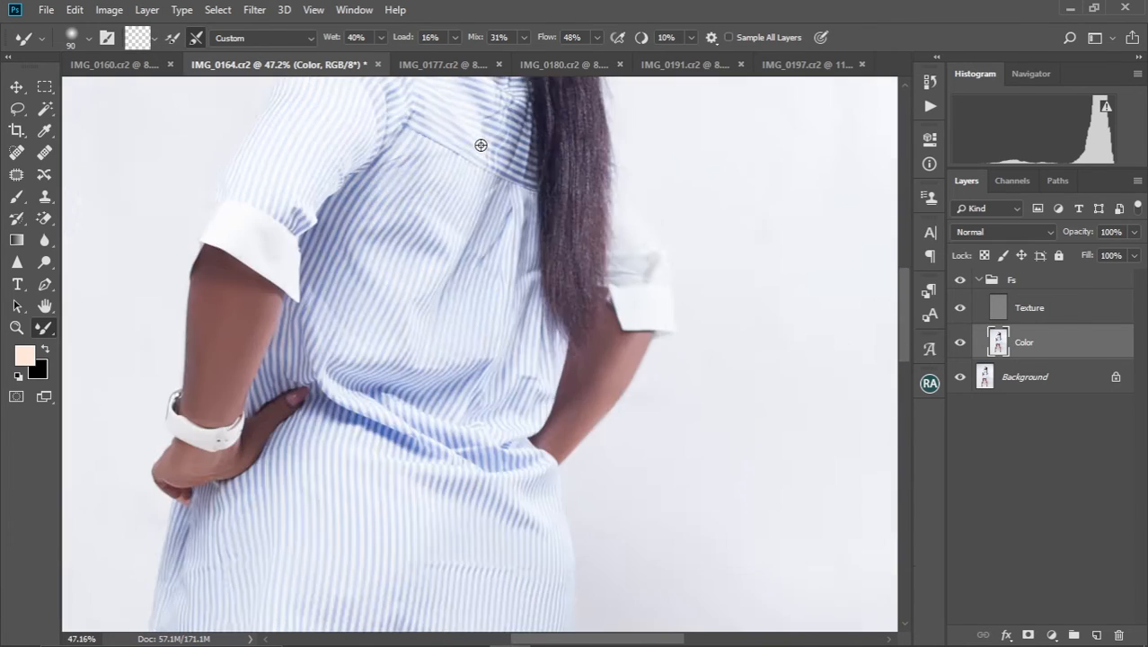
scroll(486, 250, up, 2)
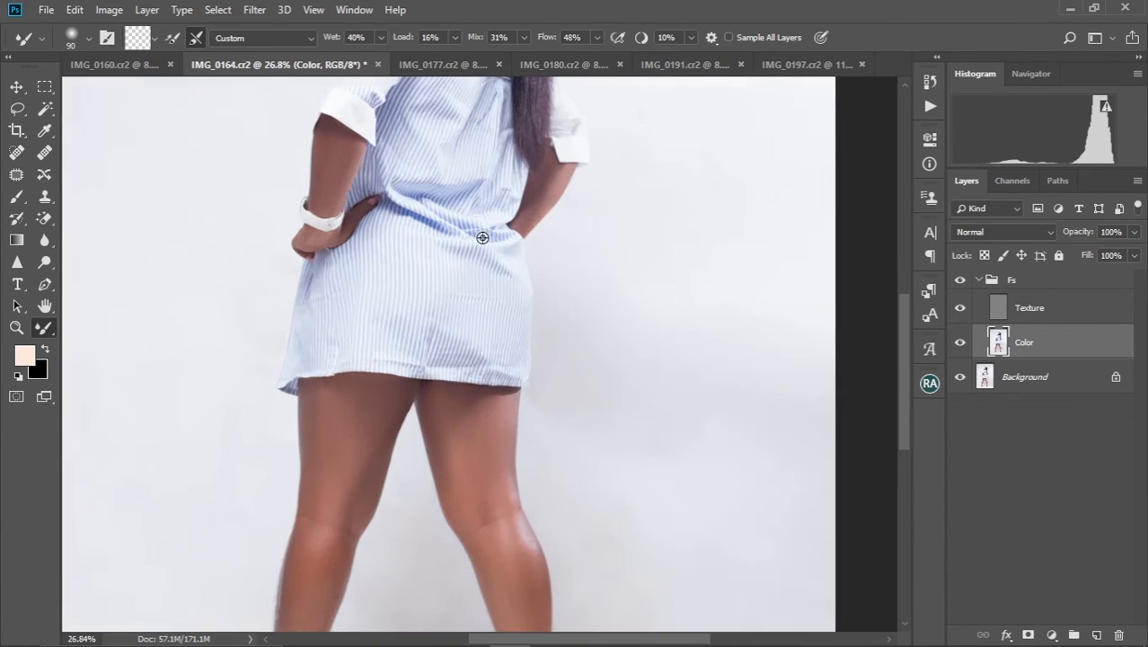
drag(482, 234, 554, 351)
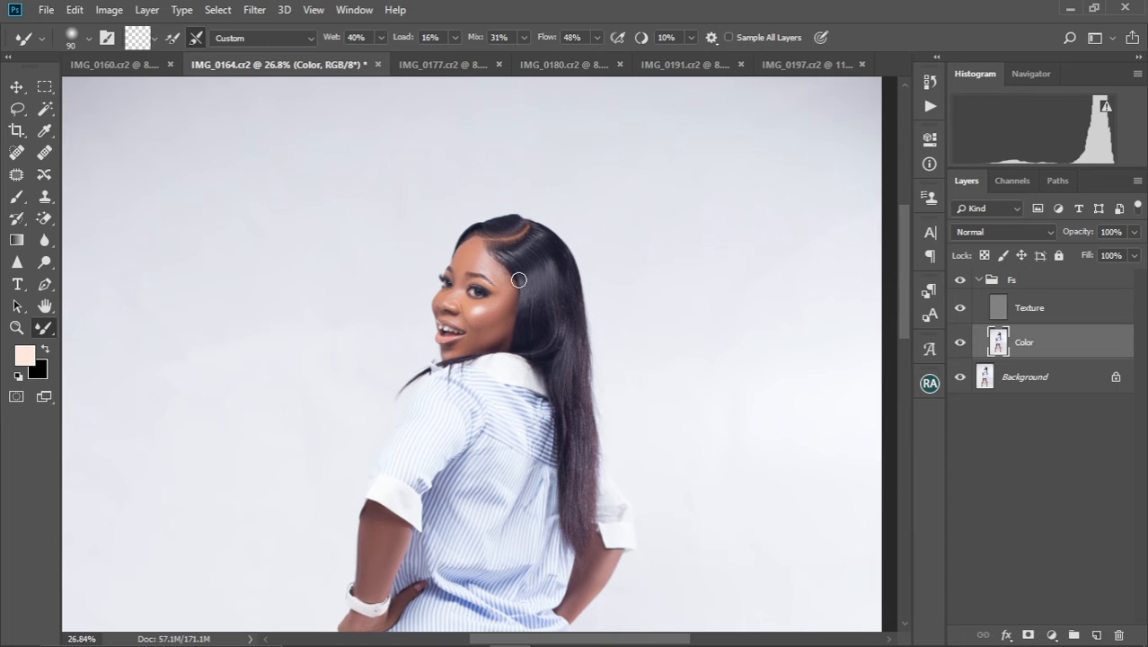
scroll(519, 281, up, 5)
scroll(518, 280, down, 1)
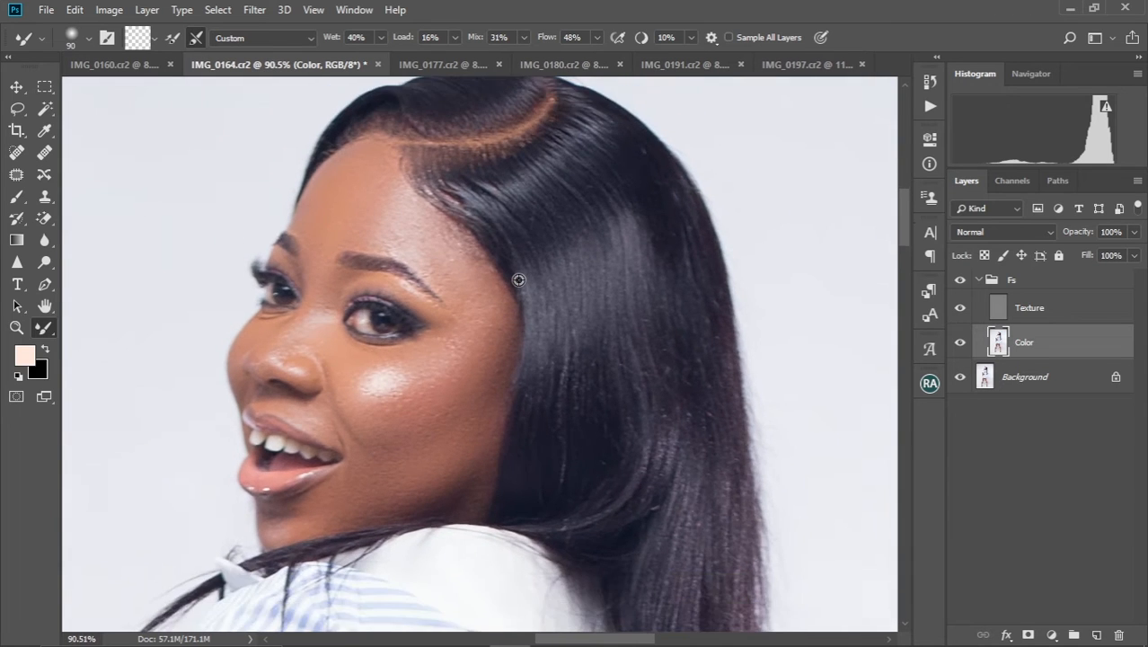
scroll(518, 280, up, 1)
drag(435, 329, 536, 251)
Heal the rough skin texture on the nose on the Texture layer with the Spot Healing Brush at size 10
click(986, 281)
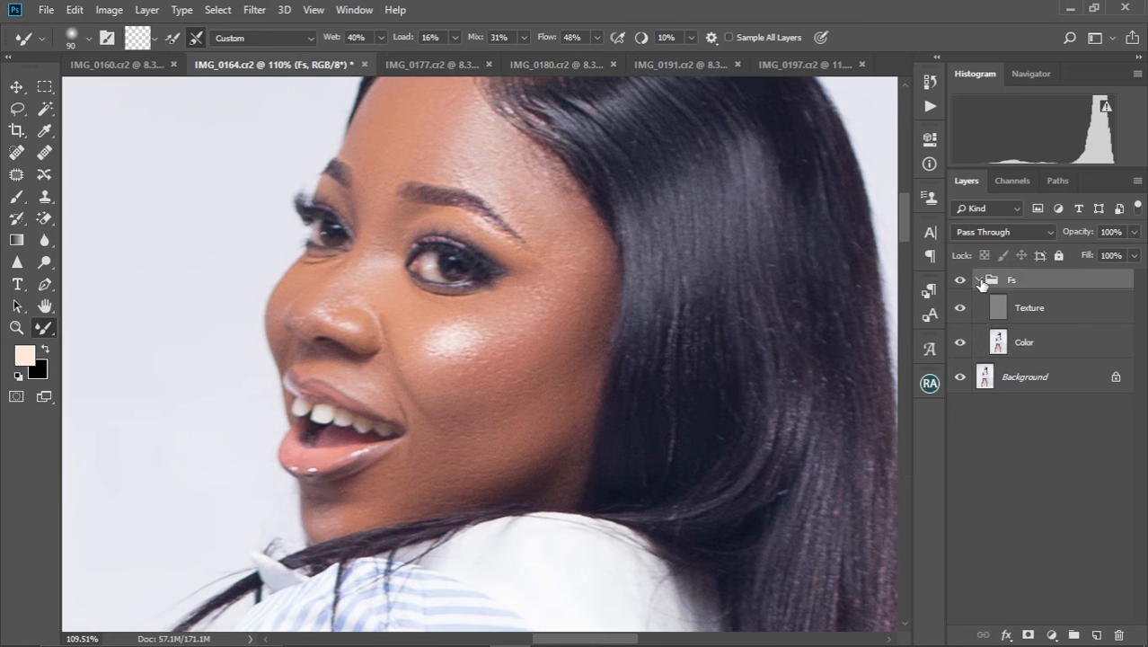
click(1033, 310)
click(16, 152)
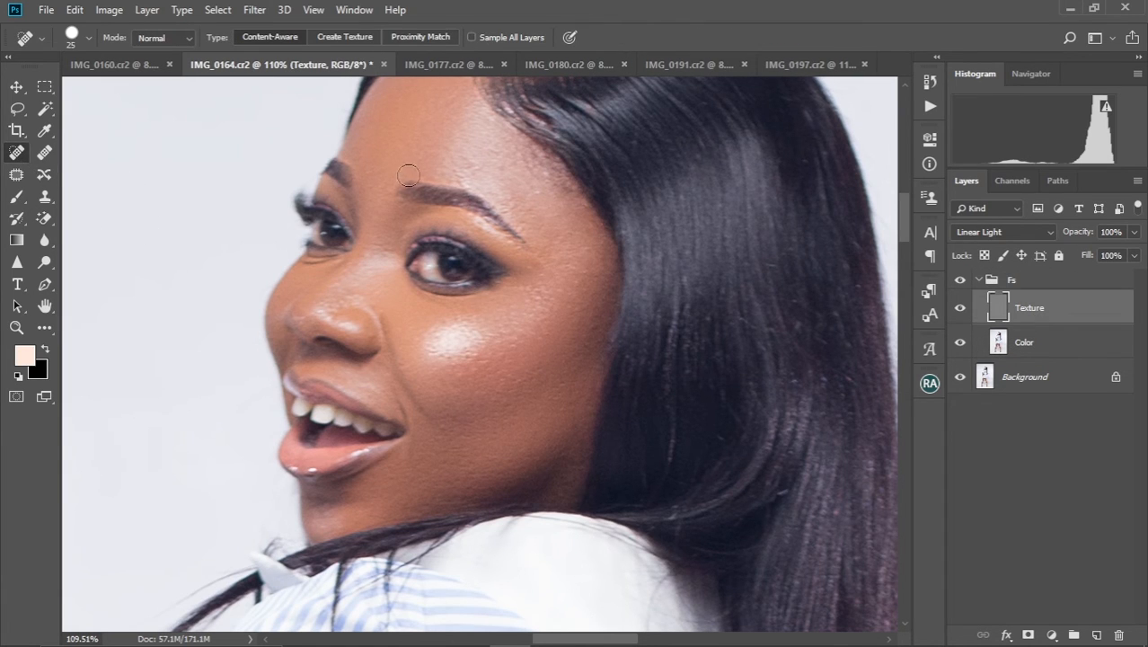
scroll(481, 187, up, 3)
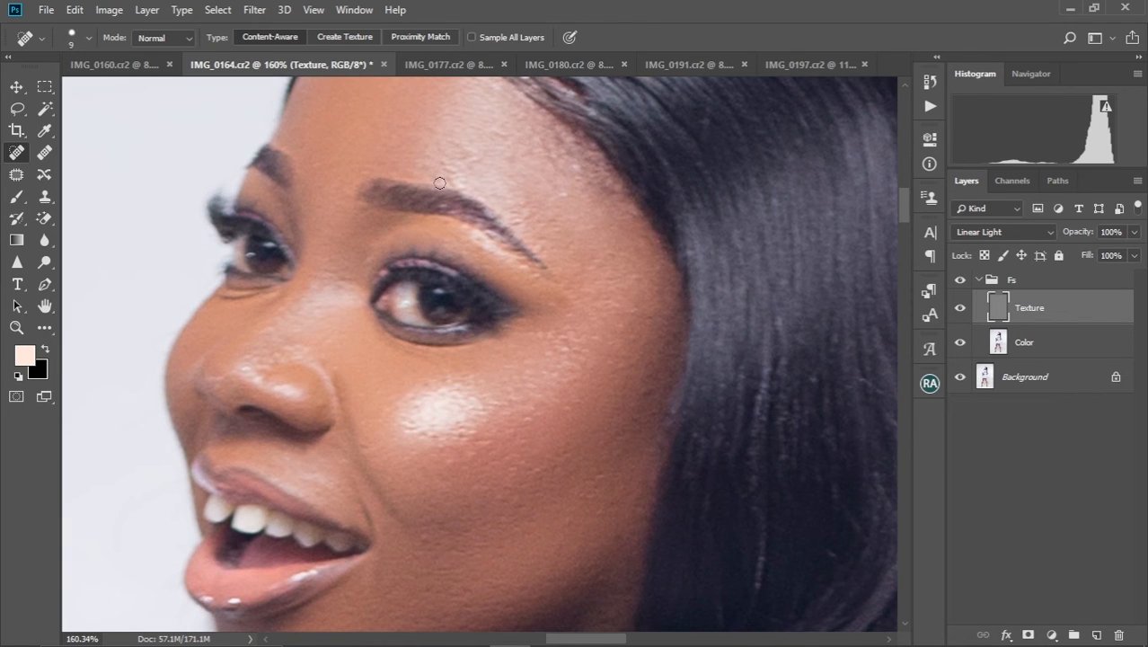
drag(423, 222, 502, 169)
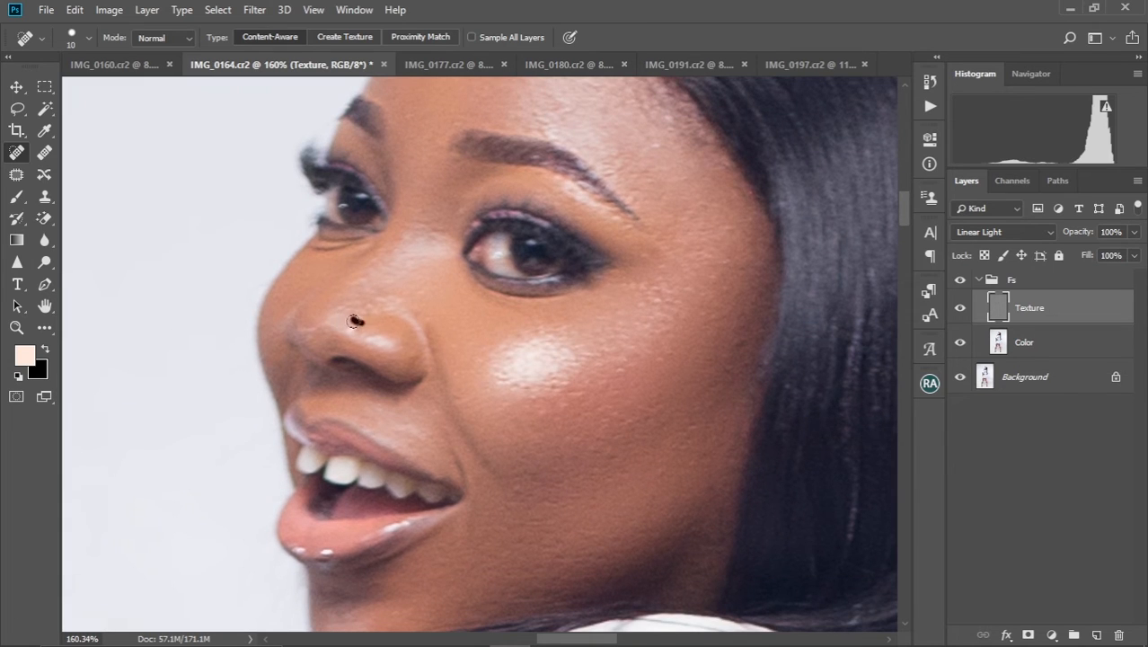
click(363, 332)
drag(353, 306, 378, 302)
Heal the bumps and enlarged pores on the cheek and below the eye with the Spot Healing Brush
drag(574, 350, 559, 399)
click(553, 372)
drag(622, 286, 645, 285)
drag(573, 345, 593, 345)
drag(546, 412, 530, 412)
mouse_move(667, 330)
mouse_down()
mouse_move(640, 326)
mouse_move(645, 408)
mouse_up()
drag(696, 336, 681, 343)
drag(556, 305, 570, 316)
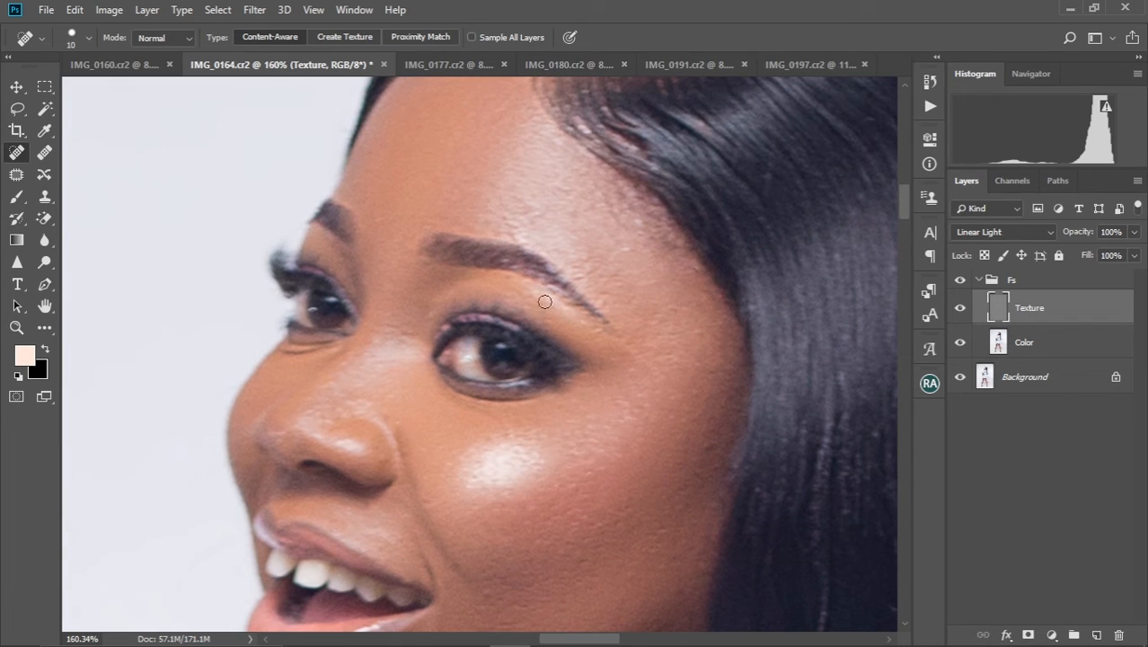
Heal the uneven texture on the forehead above the near eyebrow with the Spot Healing Brush
drag(498, 218, 512, 221)
mouse_move(540, 215)
mouse_down()
mouse_move(524, 211)
mouse_move(562, 189)
mouse_move(600, 198)
mouse_up()
drag(624, 225, 628, 230)
Heal the remaining texture flaws along the smile line, nose bridge, between the eyes and around the cheek highlight
scroll(479, 301, down, 4)
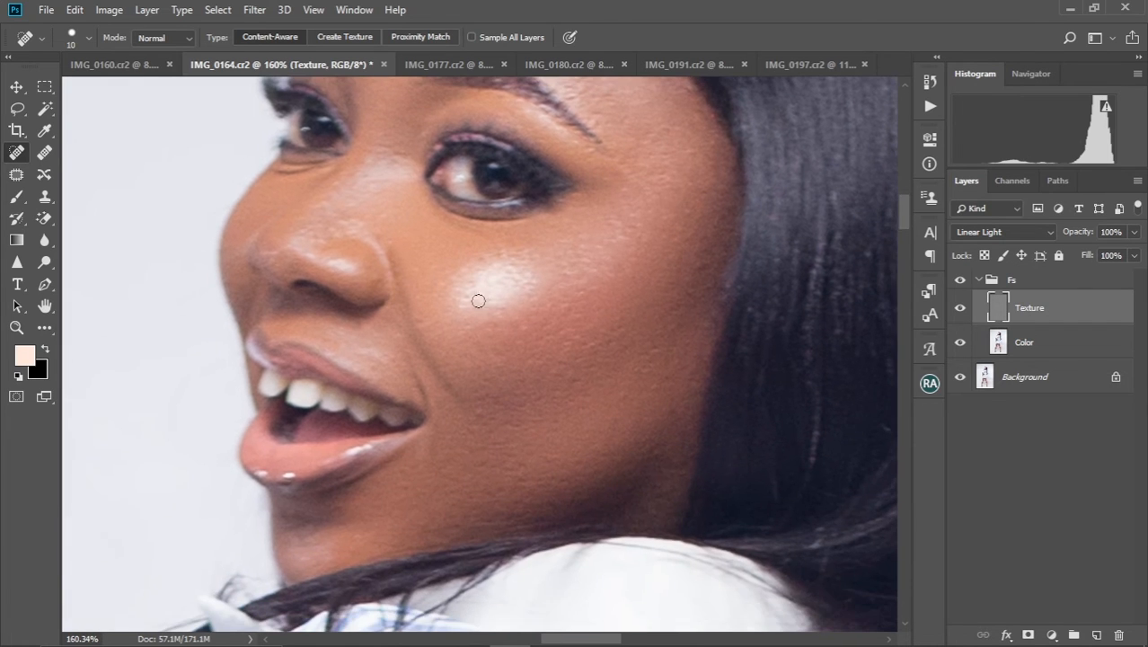
drag(450, 388, 464, 393)
drag(406, 247, 436, 340)
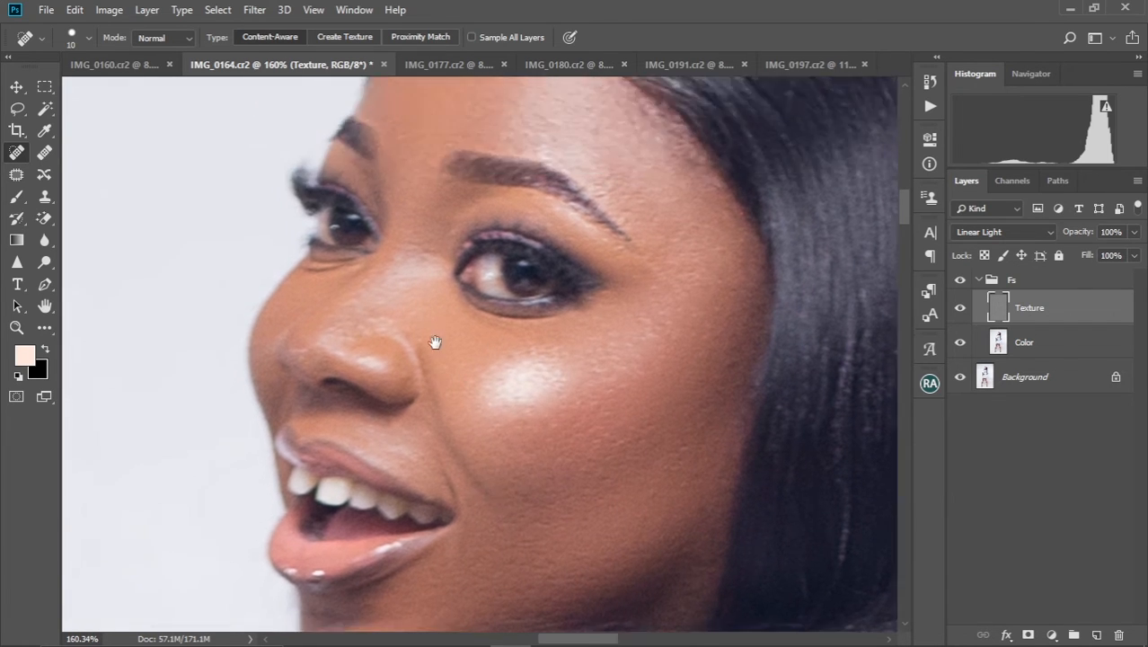
mouse_move(345, 320)
mouse_down()
mouse_move(336, 316)
mouse_move(386, 316)
mouse_up()
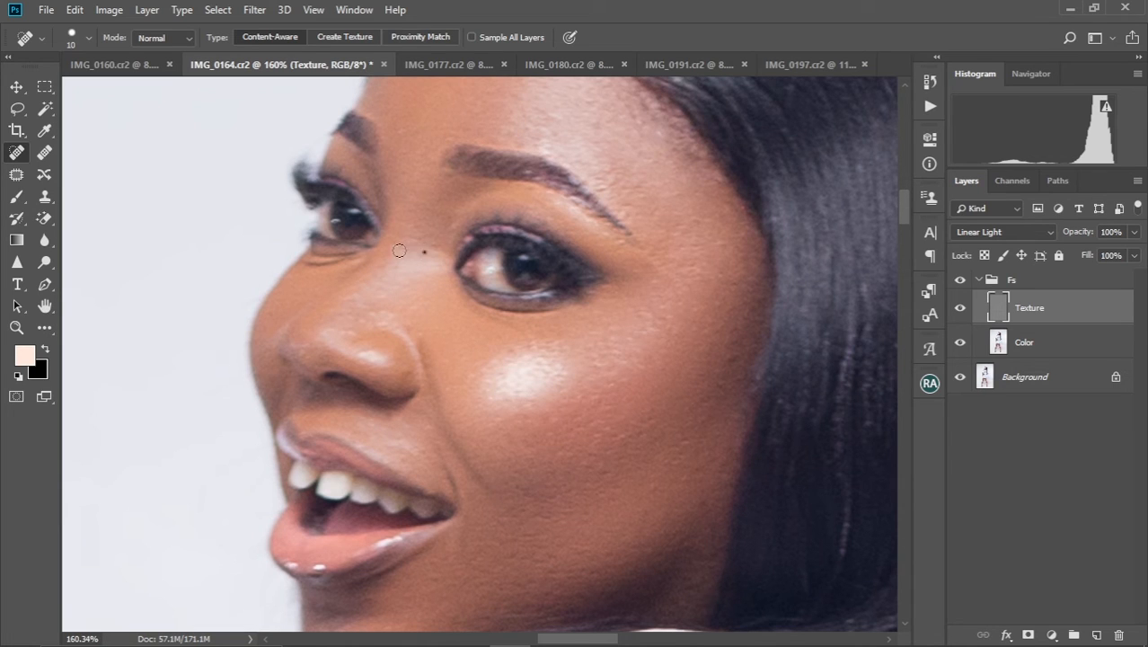
drag(409, 226, 427, 265)
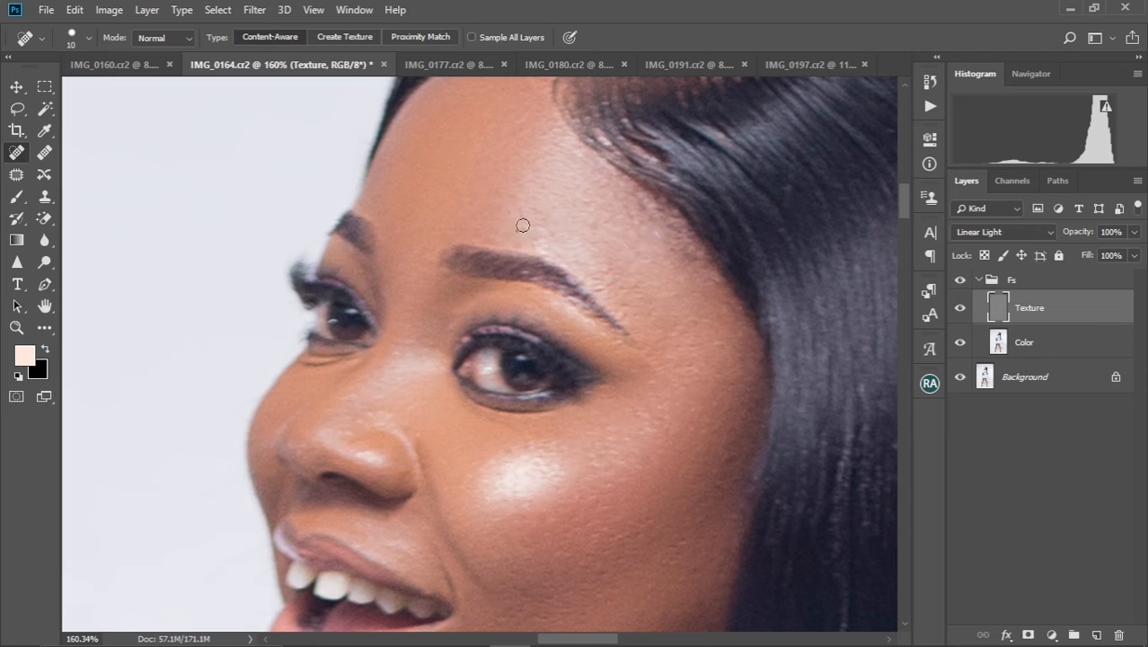
drag(528, 368, 510, 251)
drag(468, 348, 466, 360)
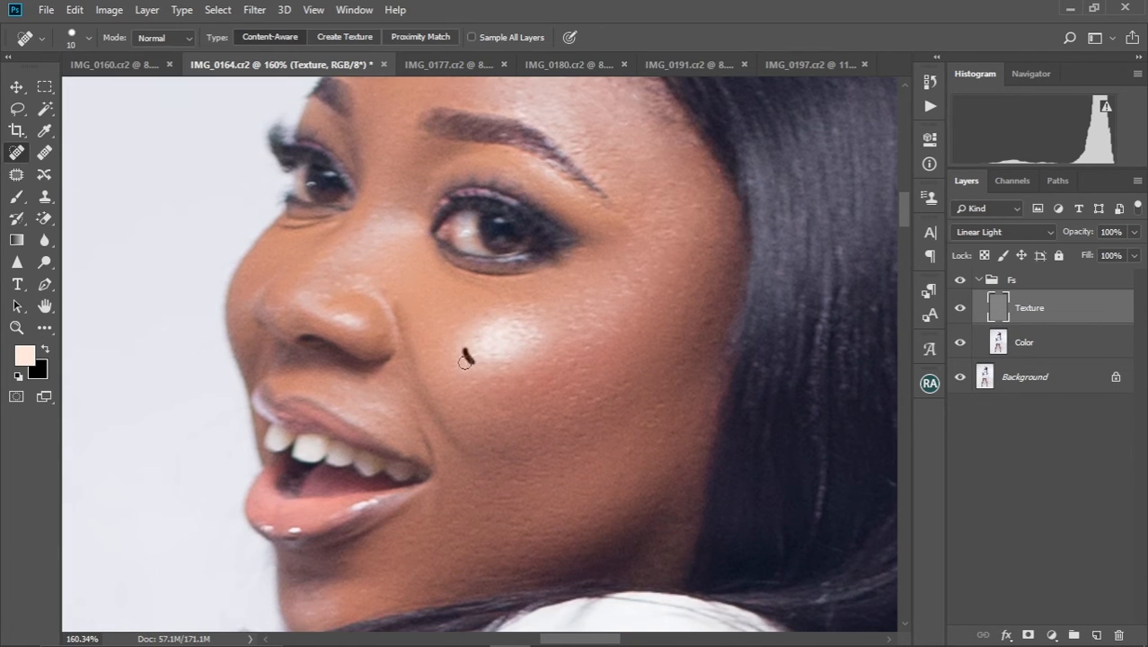
drag(489, 396, 473, 252)
drag(664, 197, 630, 333)
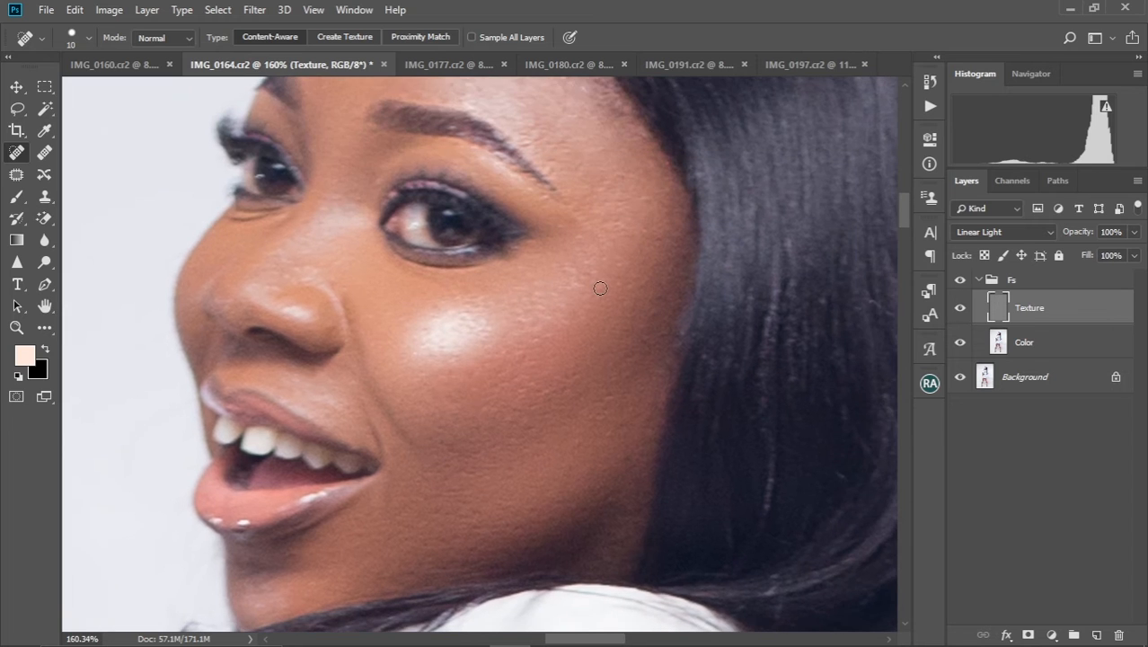
Review the healed skin at full-image view and again close up on the face
scroll(600, 288, down, 6)
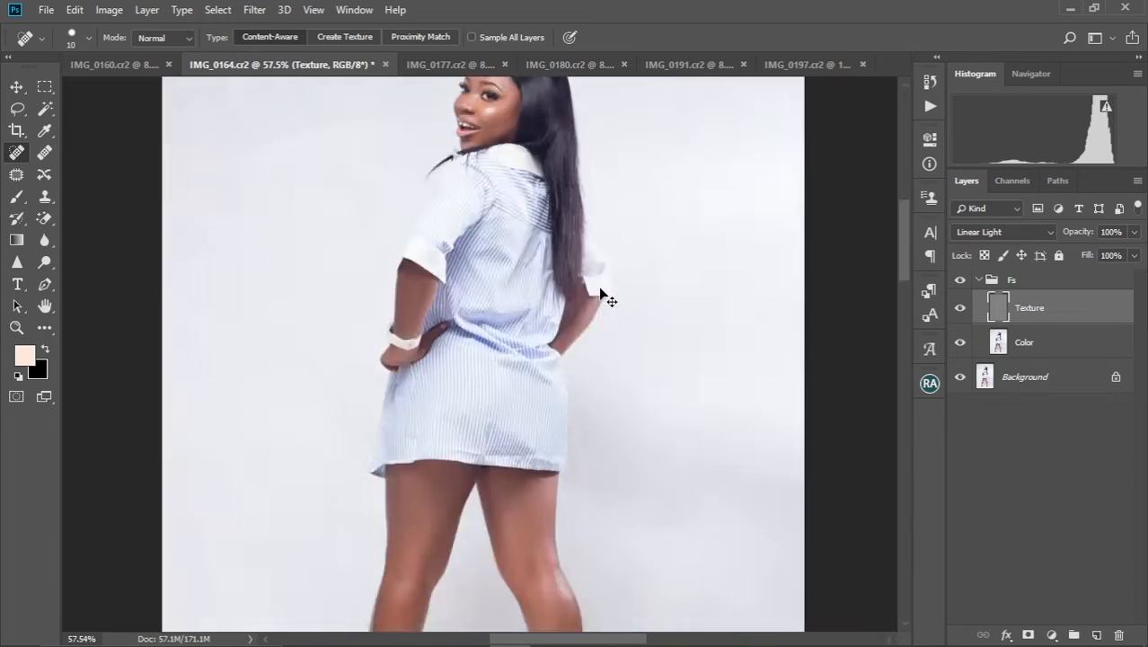
scroll(600, 288, down, 1)
scroll(600, 289, up, 4)
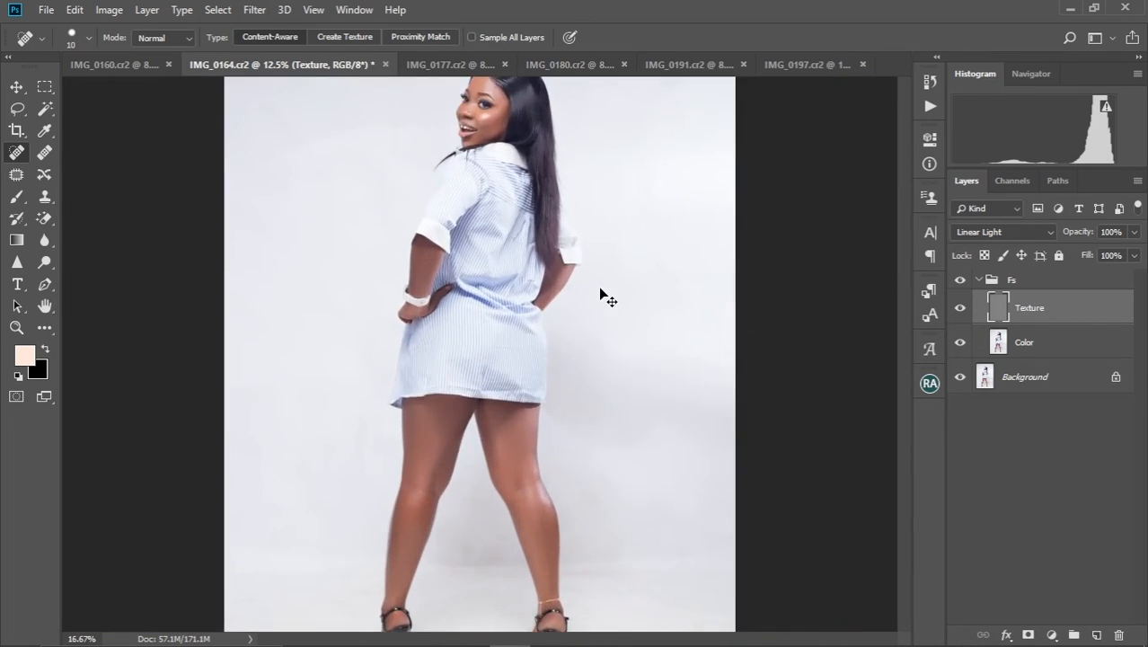
scroll(600, 287, up, 10)
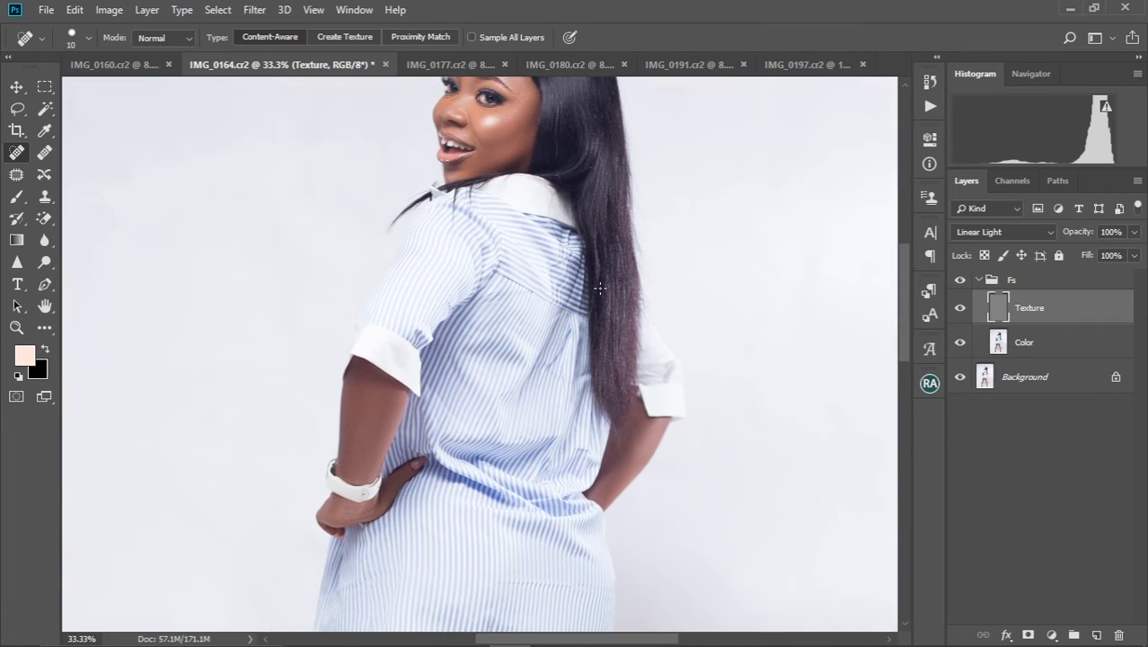
scroll(600, 288, up, 3)
scroll(566, 308, up, 4)
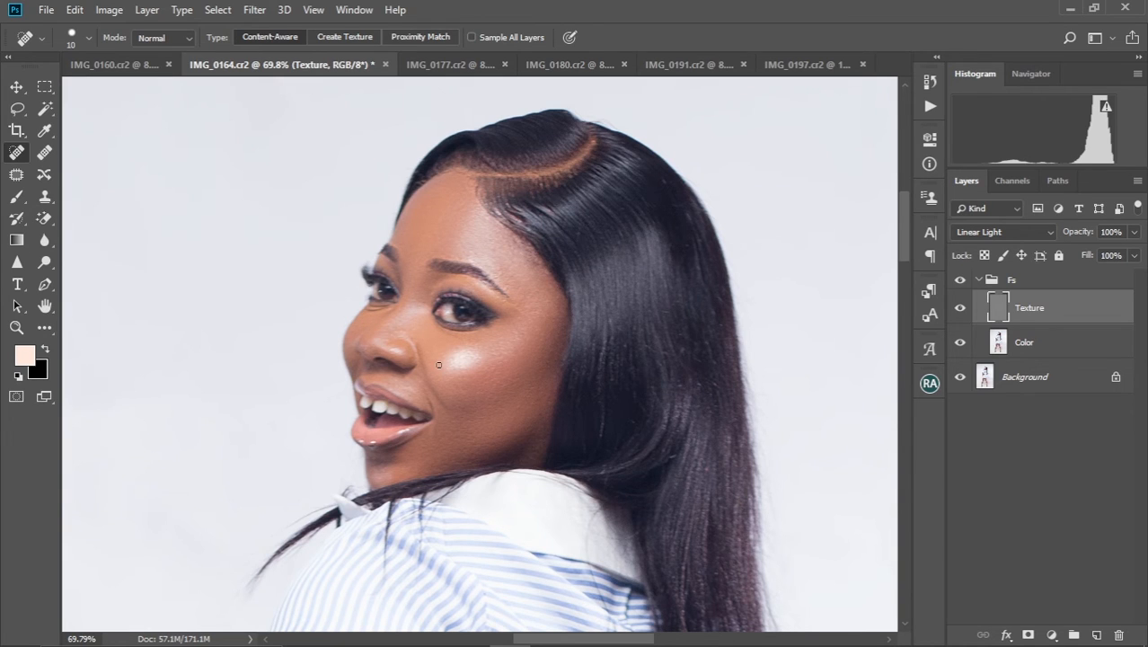
scroll(439, 365, up, 3)
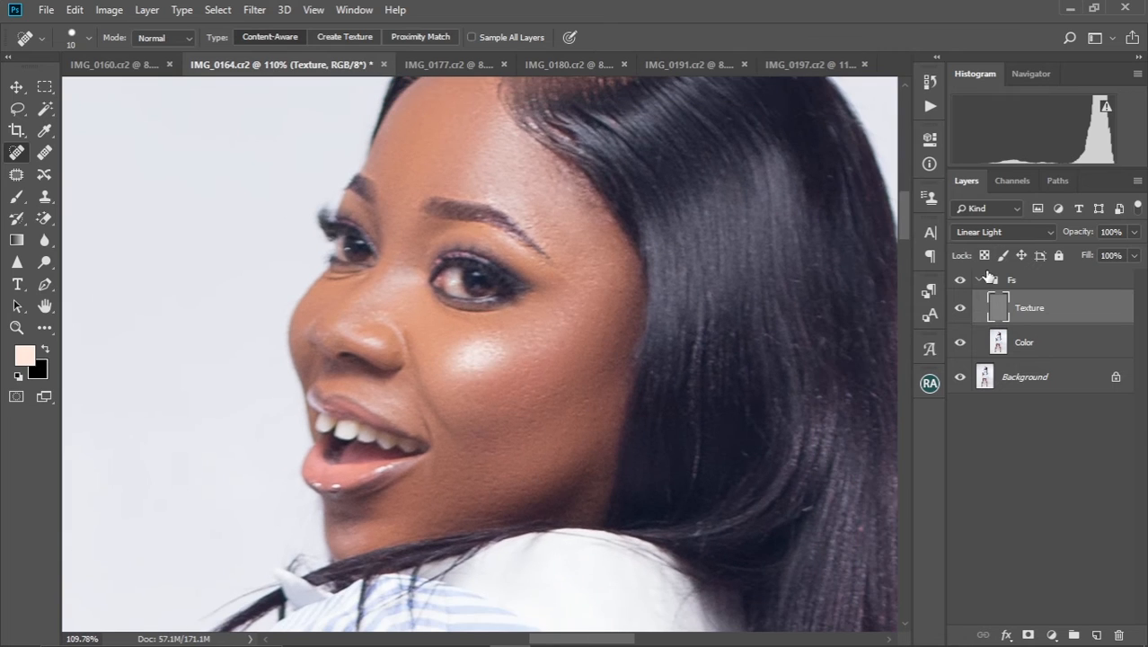
Collapse the Fs group and run the Teeth and Eye whitening action above it
click(981, 281)
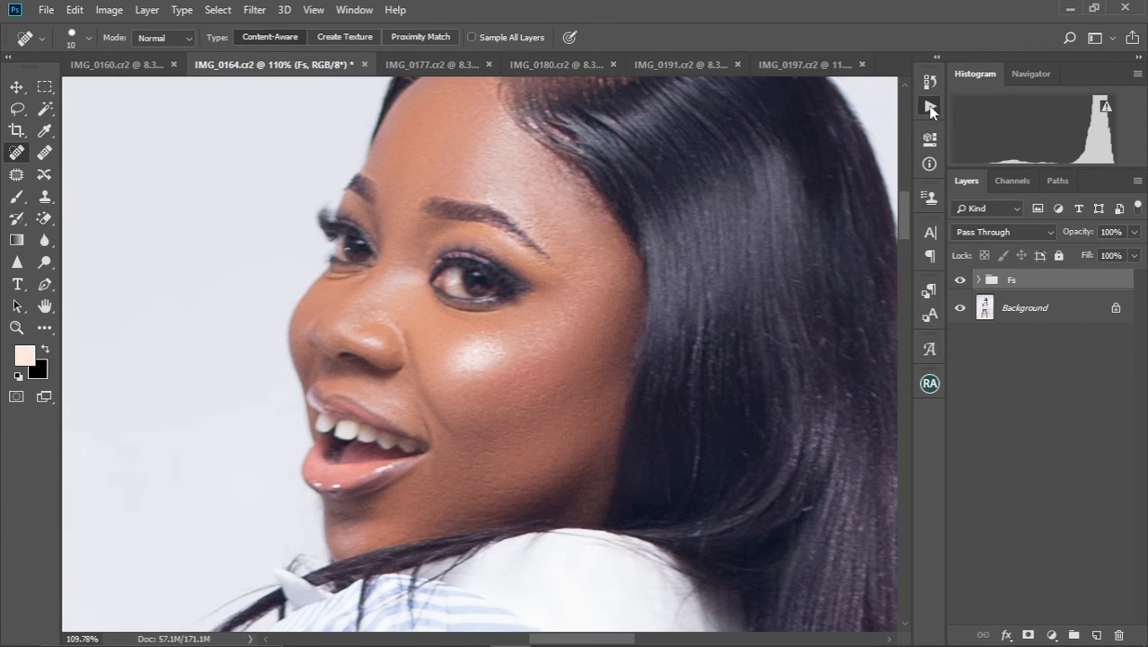
click(931, 108)
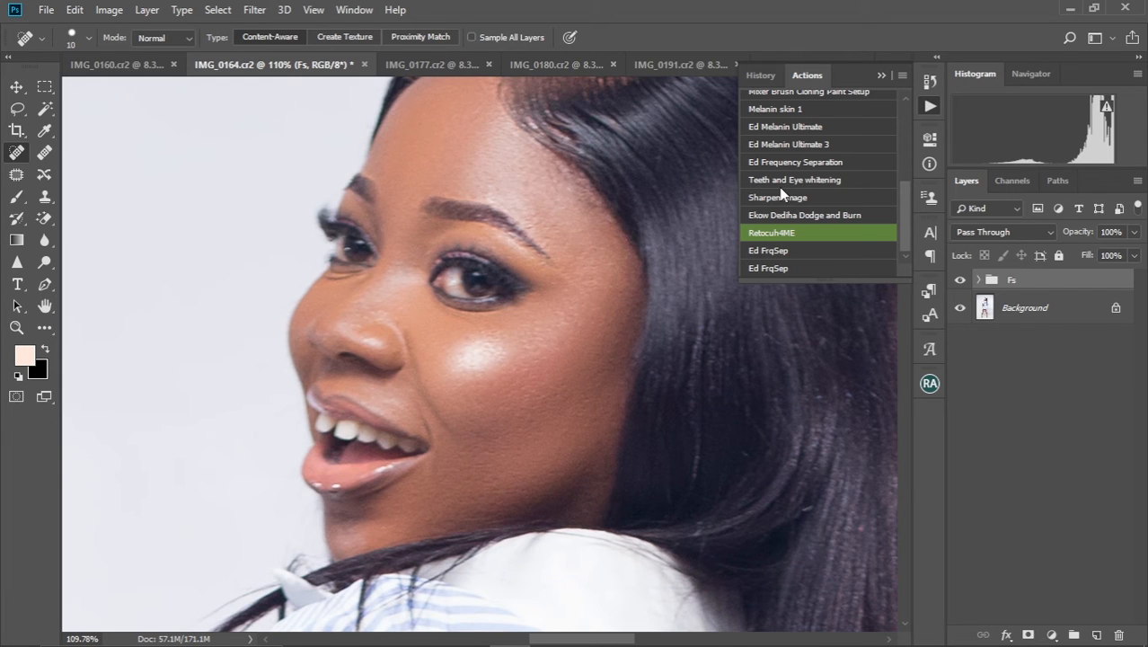
key(shift+alt+s)
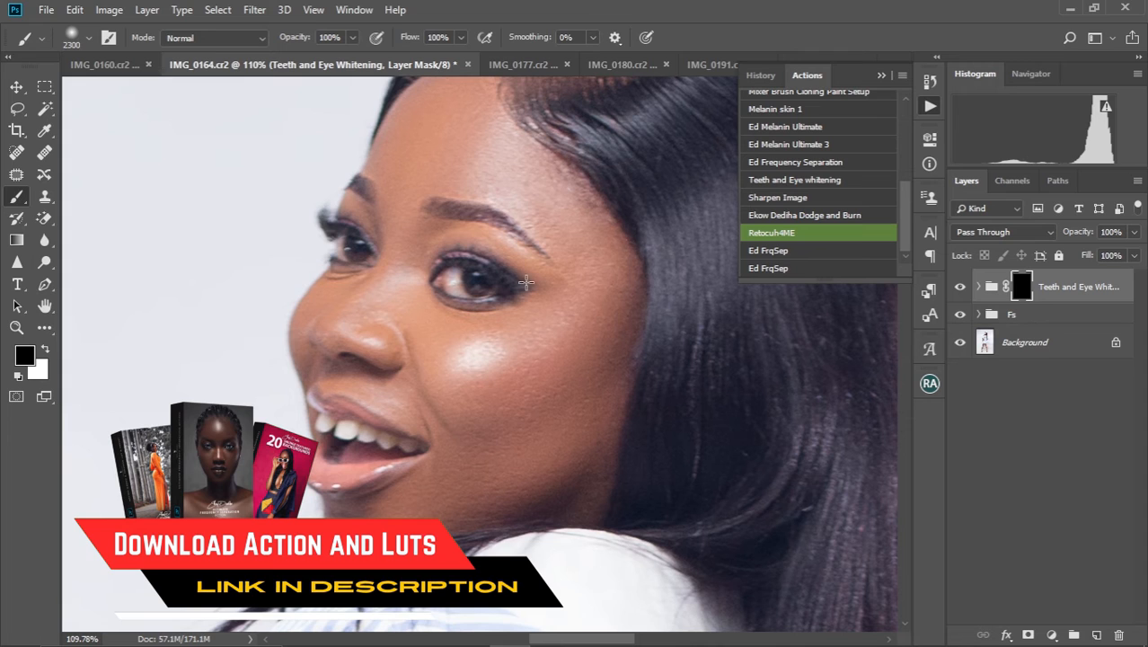
click(881, 75)
key(bracketright)
key(bracketright)
key(bracketright)
key(bracketright)
key(bracketright)
key(bracketright)
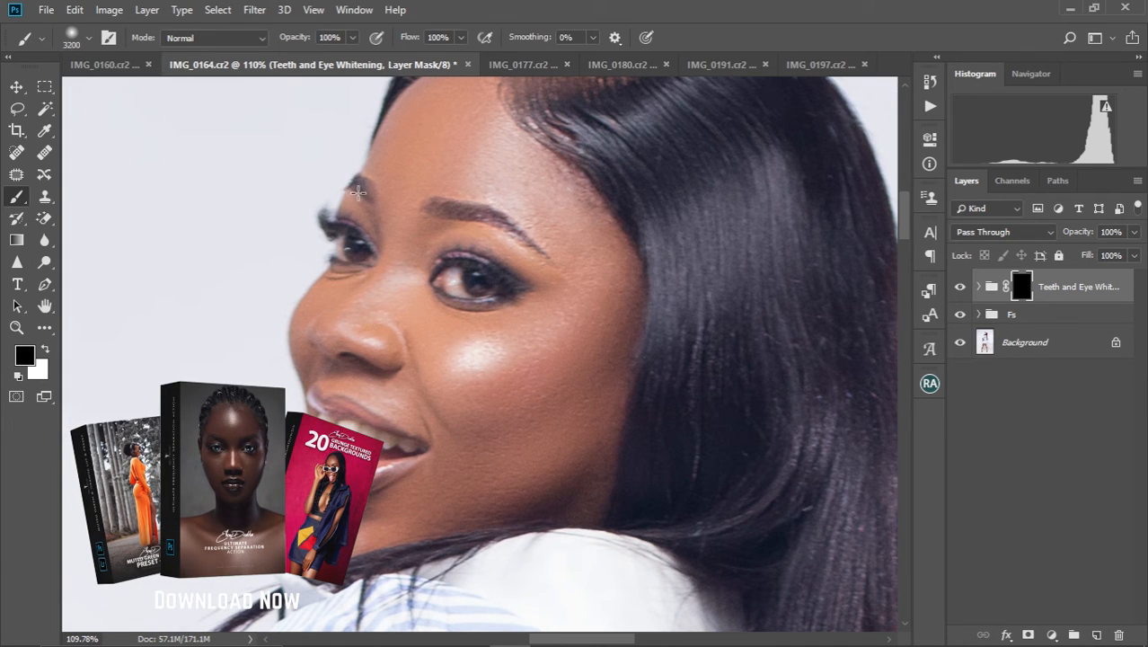
Reduce the brush size to 10 for fine painting on the Teeth and Eye Whitening mask
key(ctrl+0)
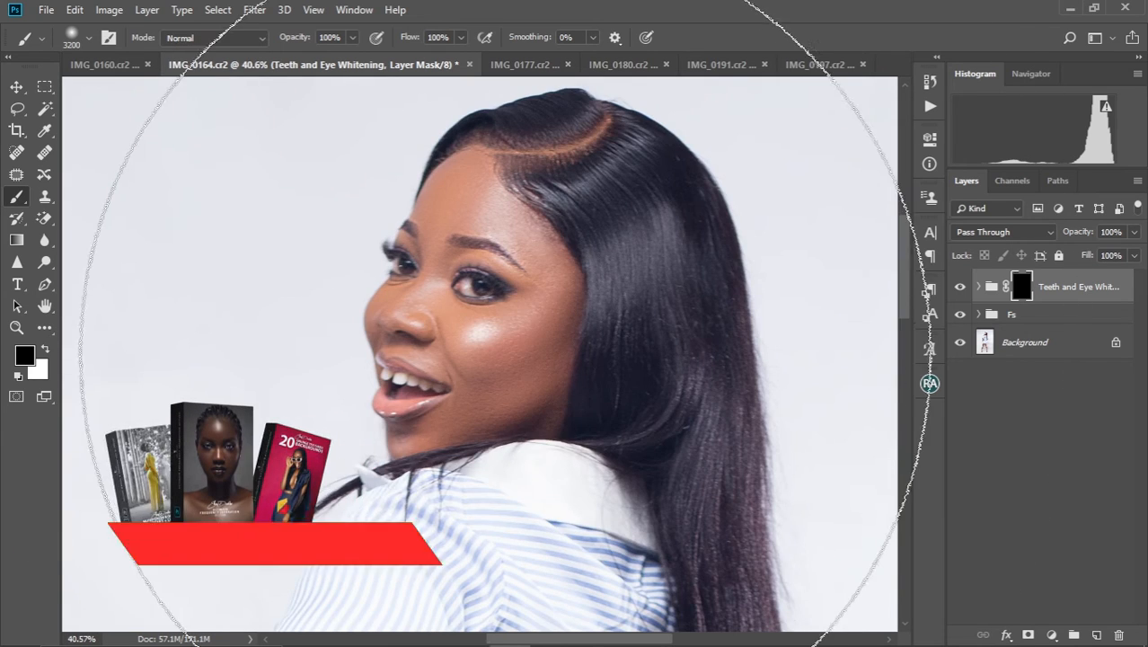
key(bracketleft)
key(bracketleft)
key(bracketleft)
key(bracketleft)
key(bracketleft)
key(bracketleft)
key(bracketleft)
key(bracketleft)
key(bracketleft)
key(bracketleft)
key(bracketleft)
key(bracketleft)
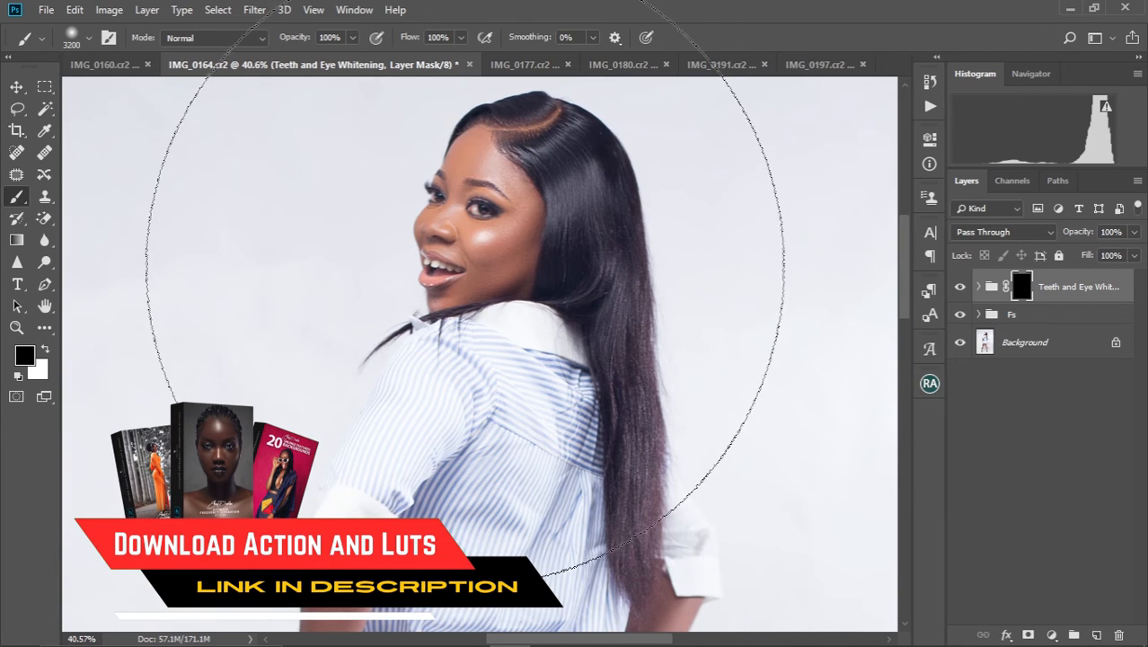
key(bracketleft)
key(bracketleft)
key(bracketleft)
key(bracketleft)
key(bracketleft)
key(bracketleft)
key(bracketleft)
key(bracketleft)
key(bracketleft)
key(bracketleft)
key(bracketleft)
key(bracketleft)
key(bracketleft)
key(bracketleft)
key(bracketleft)
key(bracketleft)
key(bracketleft)
key(bracketleft)
key(bracketleft)
key(bracketleft)
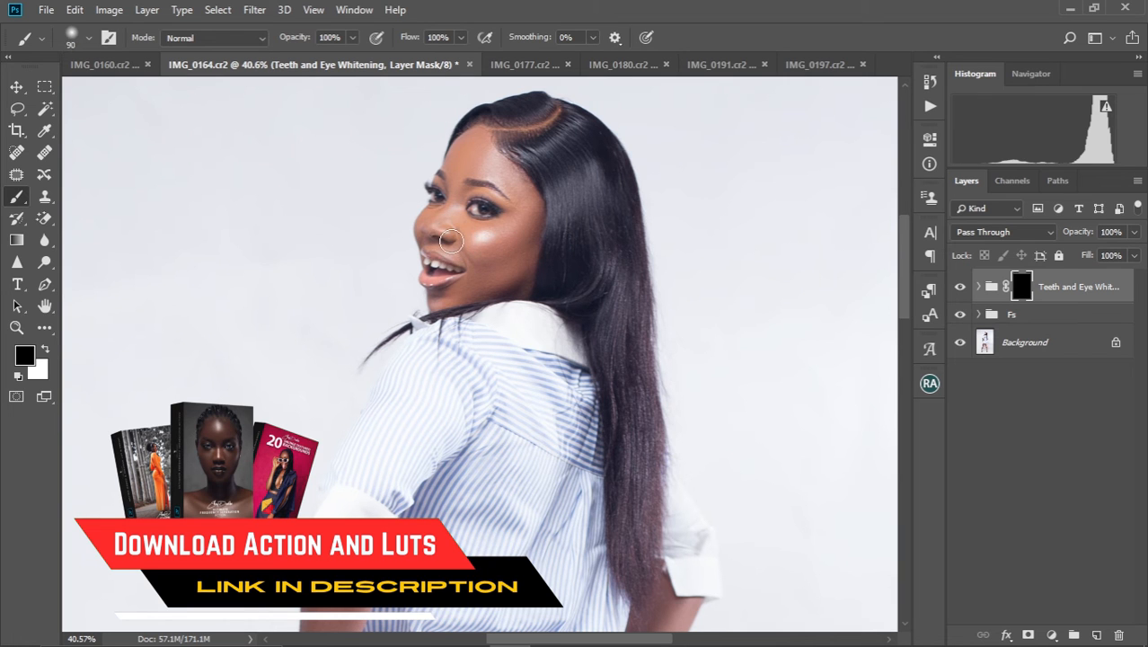
scroll(451, 241, up, 15)
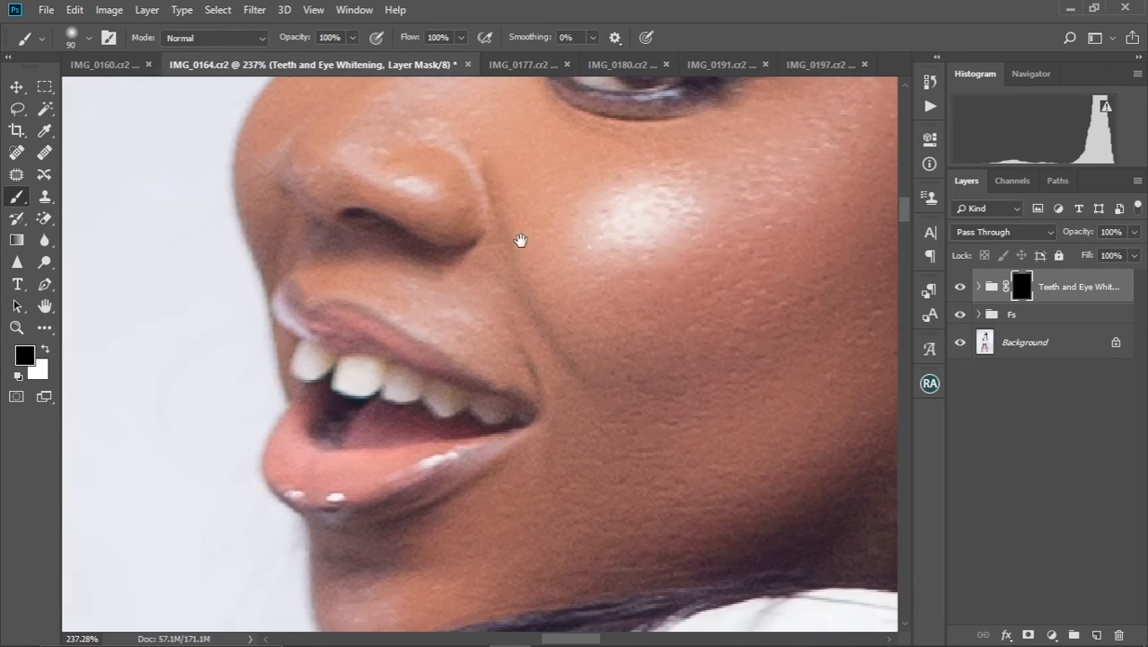
drag(520, 240, 477, 351)
key(bracketleft)
key(bracketleft)
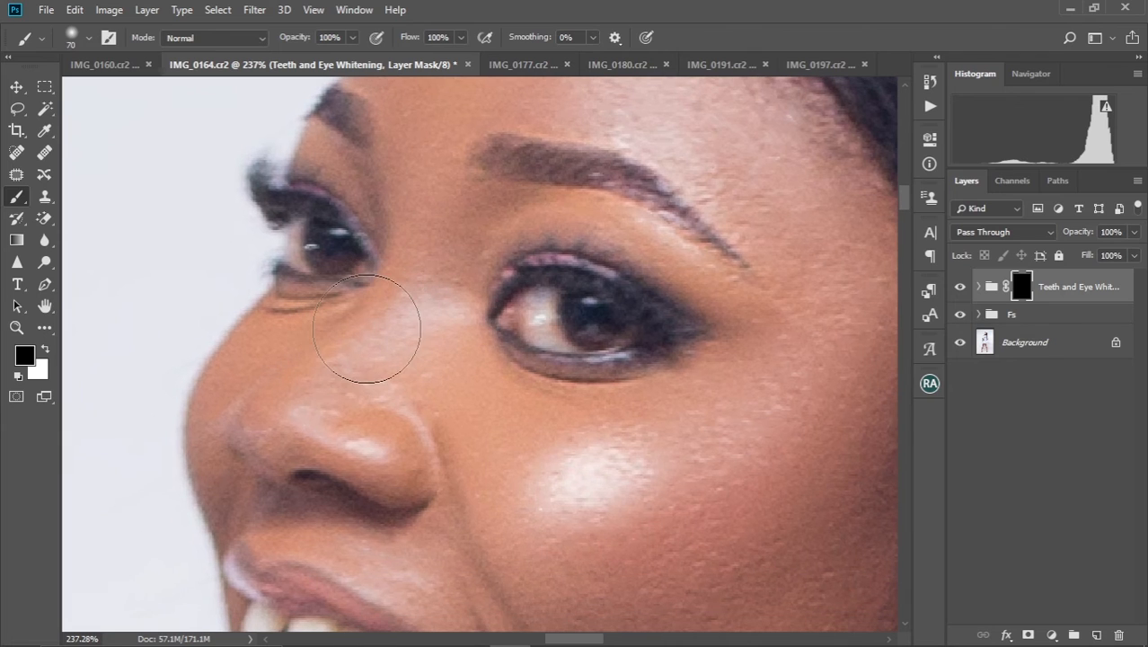
key(bracketleft)
key(bracketleft)
key(bracketleft)
key(bracketleft)
key(bracketleft)
Whiten the white of the near eye by painting with white on the Teeth and Eye Whitening mask
key(x)
scroll(286, 283, up, 3)
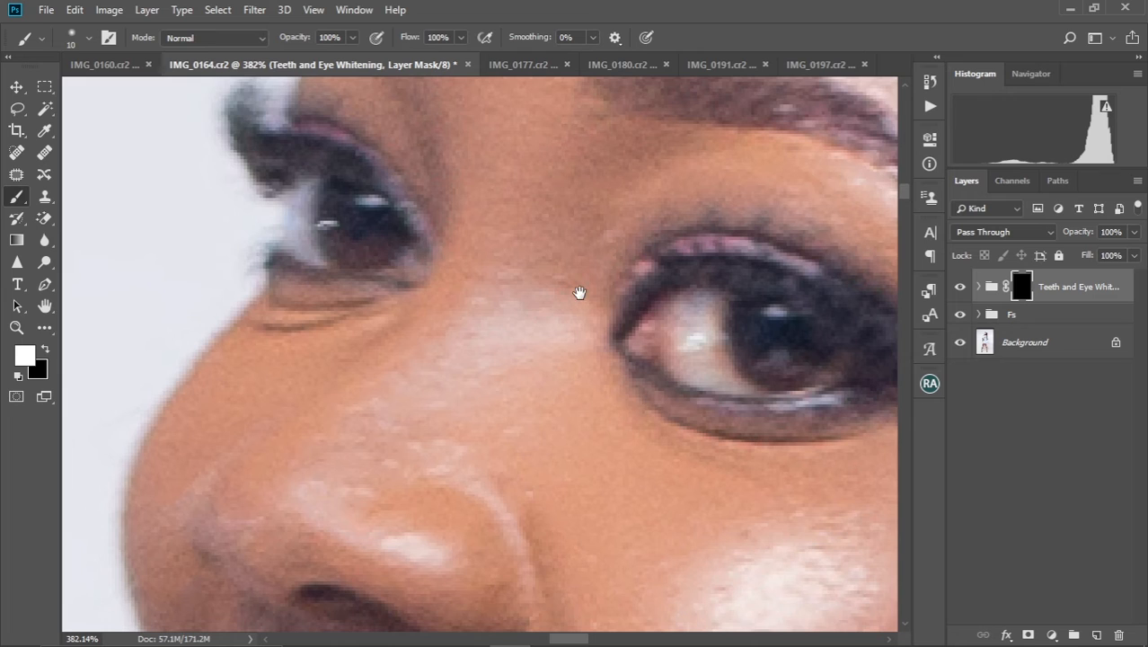
drag(579, 293, 326, 287)
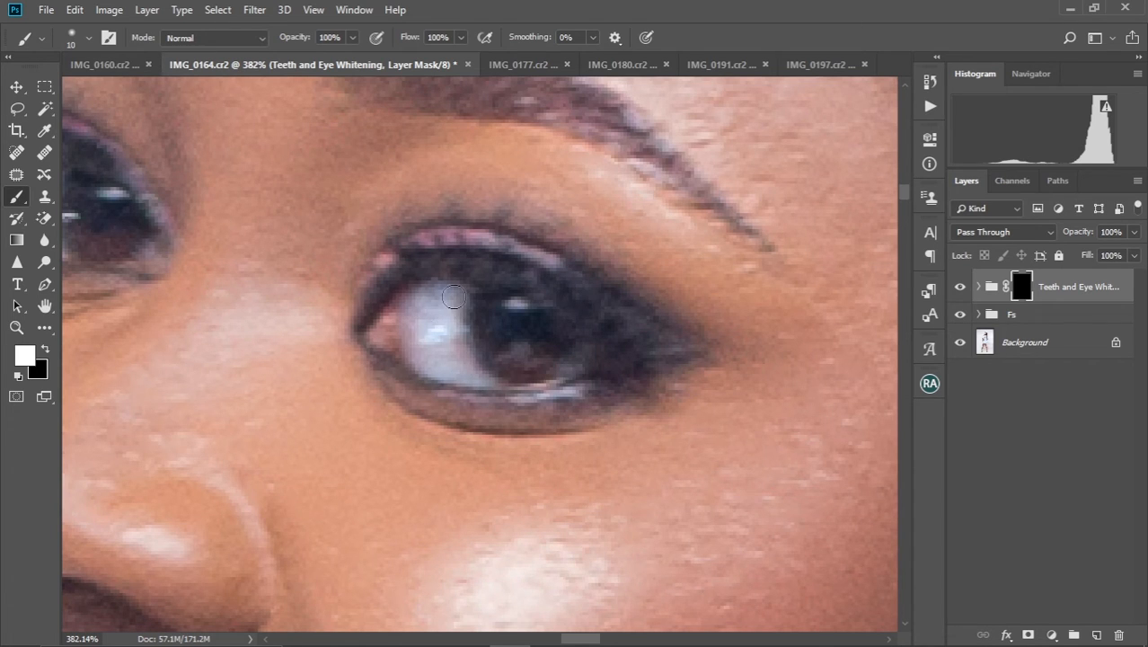
Whiten the upper teeth by painting with white on the Teeth and Eye Whitening mask
drag(459, 386, 546, 177)
drag(360, 525, 477, 349)
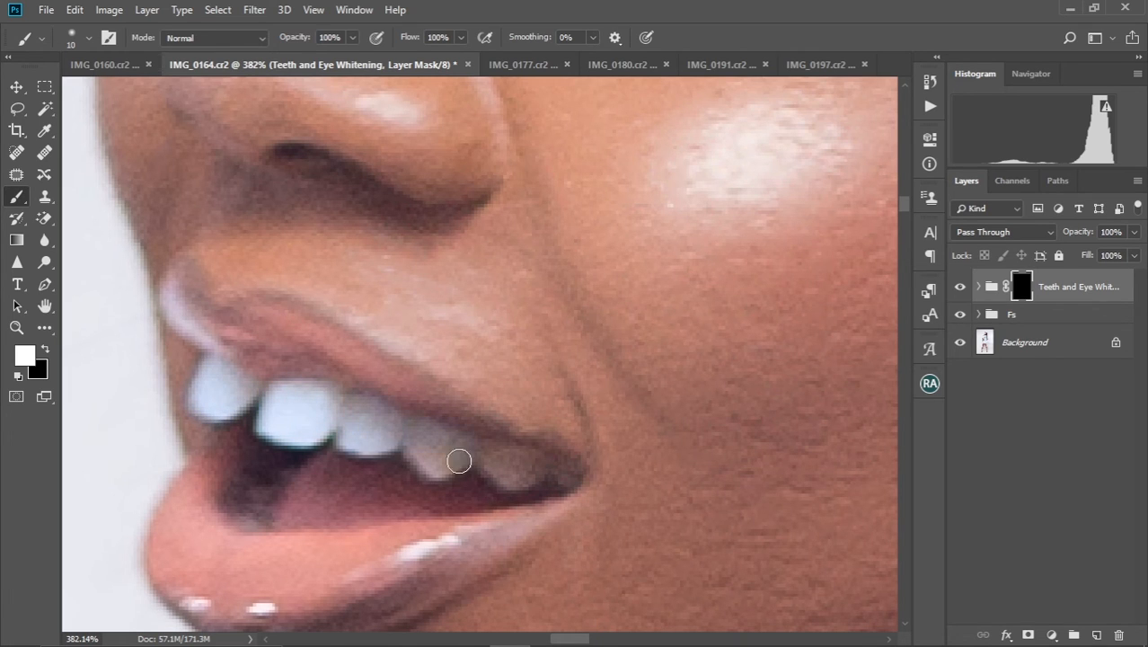
scroll(244, 494, down, 5)
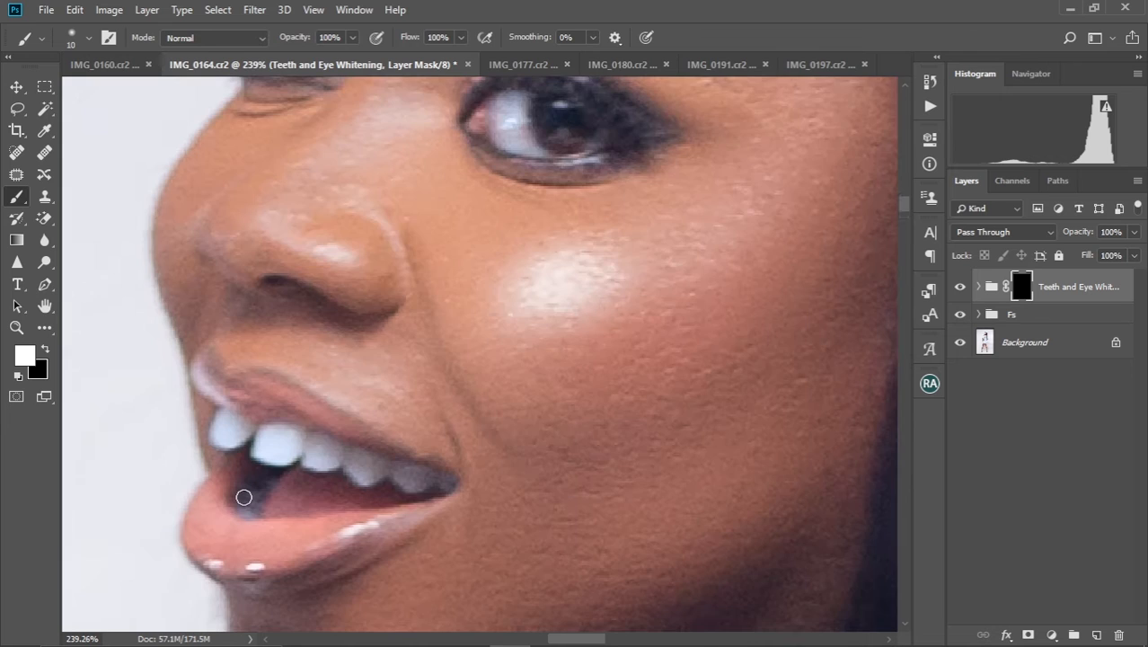
drag(343, 384, 379, 388)
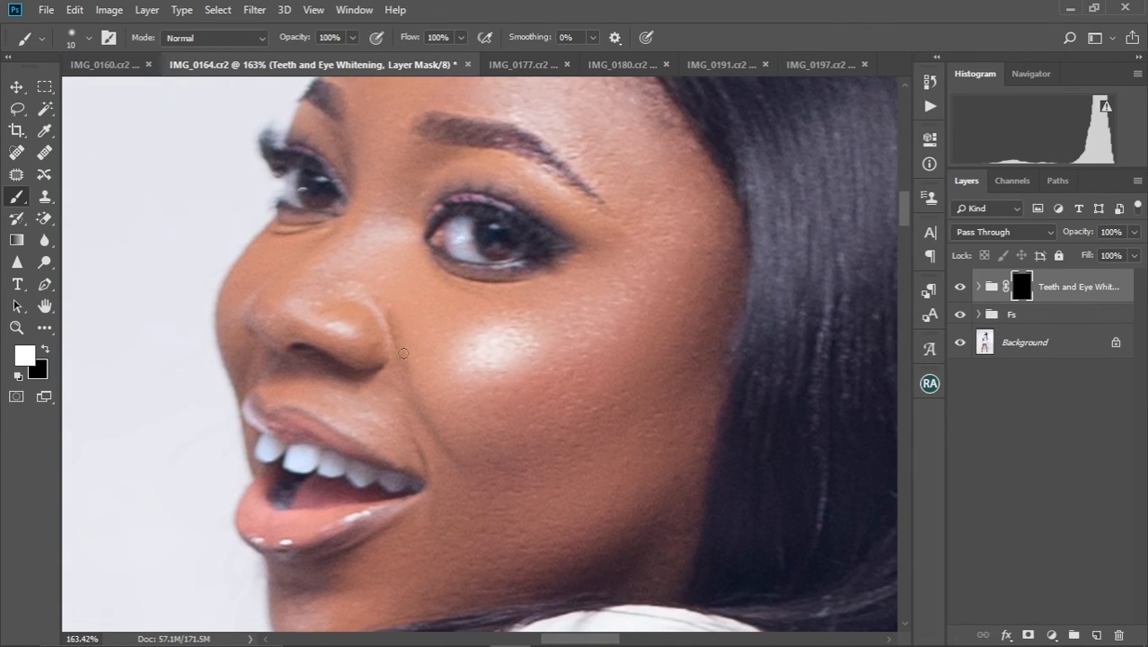
Extend the whitening along the lower edge of the near eye by painting on the same mask
scroll(530, 220, up, 5)
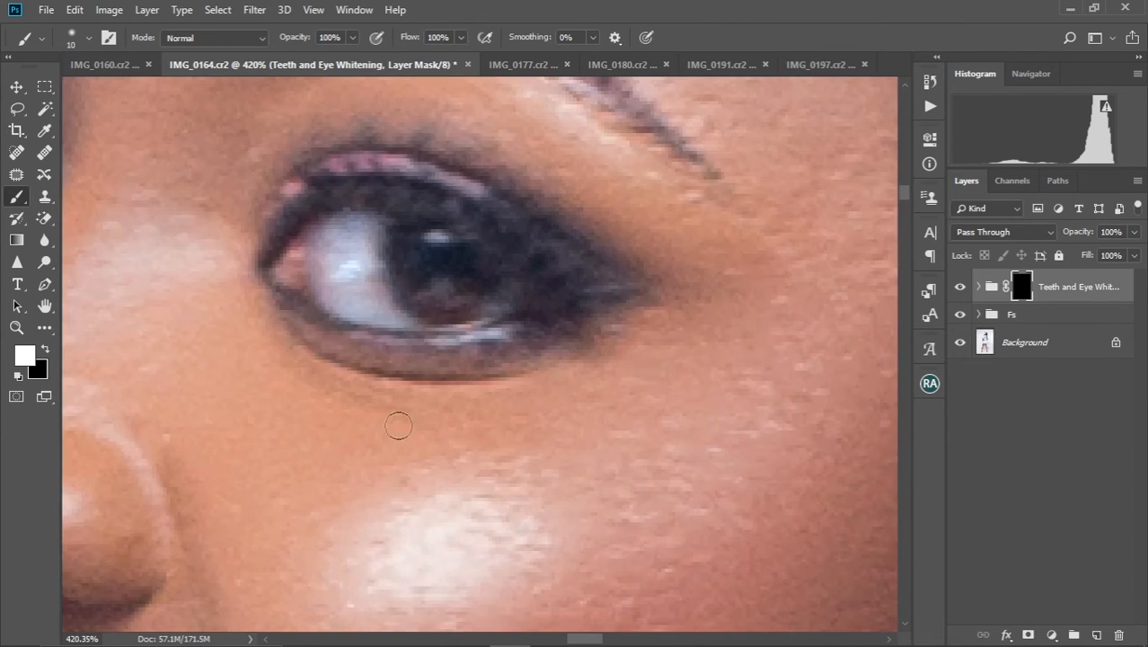
mouse_move(421, 327)
mouse_down()
mouse_move(486, 311)
mouse_move(445, 318)
mouse_move(409, 365)
mouse_move(481, 381)
mouse_move(482, 333)
mouse_up()
scroll(444, 319, down, 5)
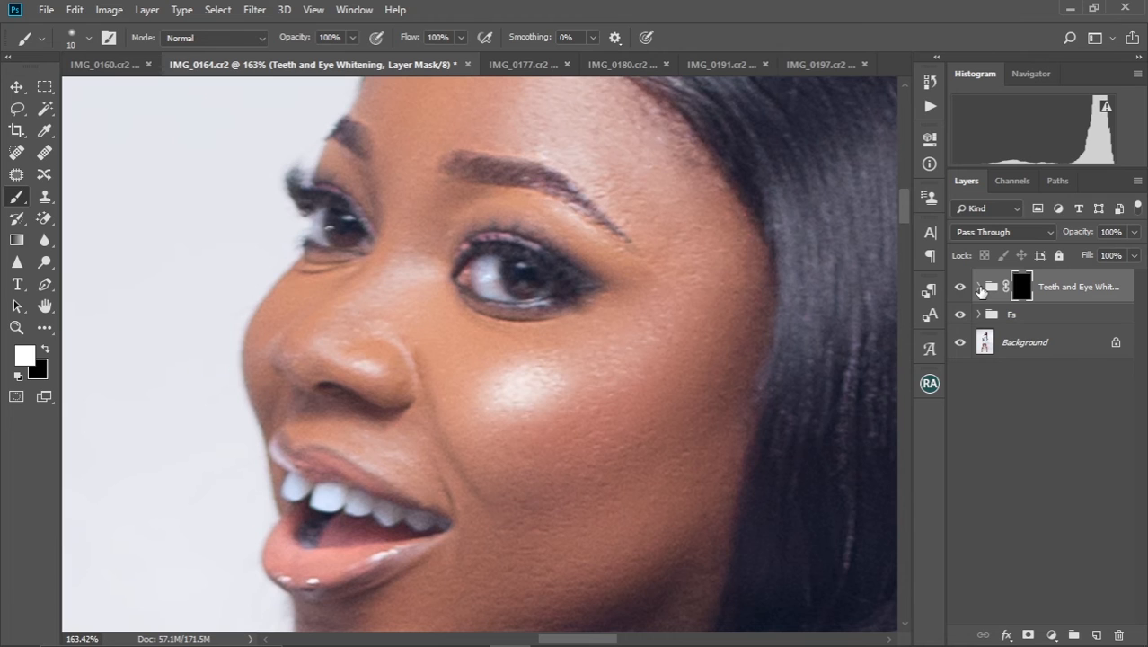
Add a Curves adjustment above Channel Mixer 1 in the Teeth and Eye Whitening group and raise its midtones slightly around input 121
click(978, 287)
click(1073, 325)
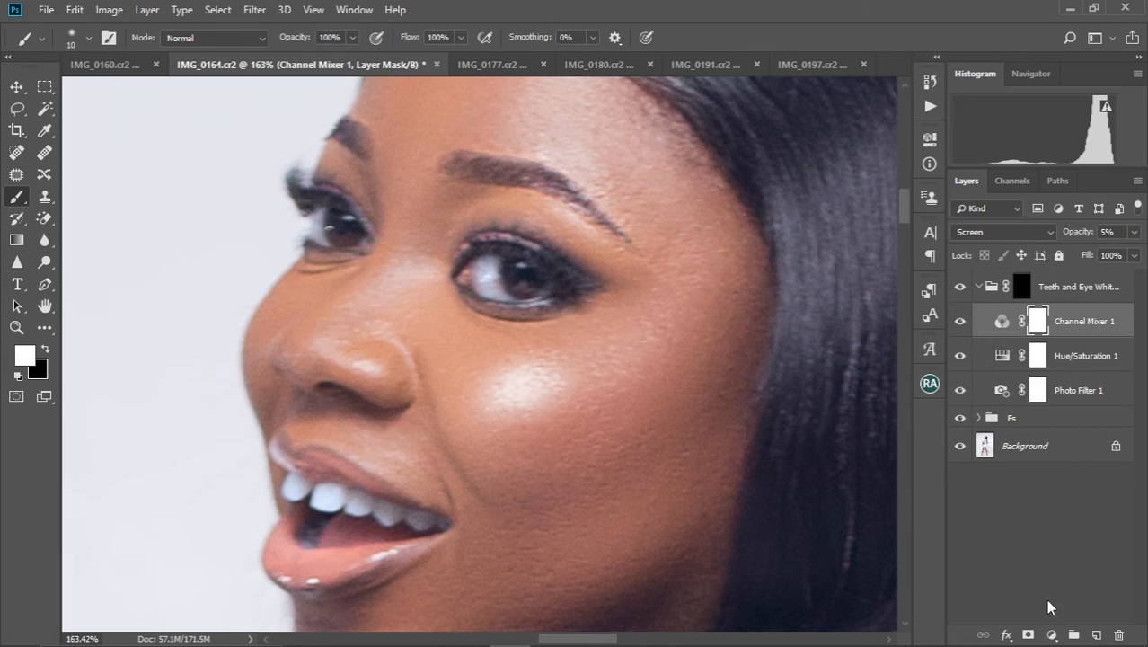
click(1053, 635)
click(1053, 415)
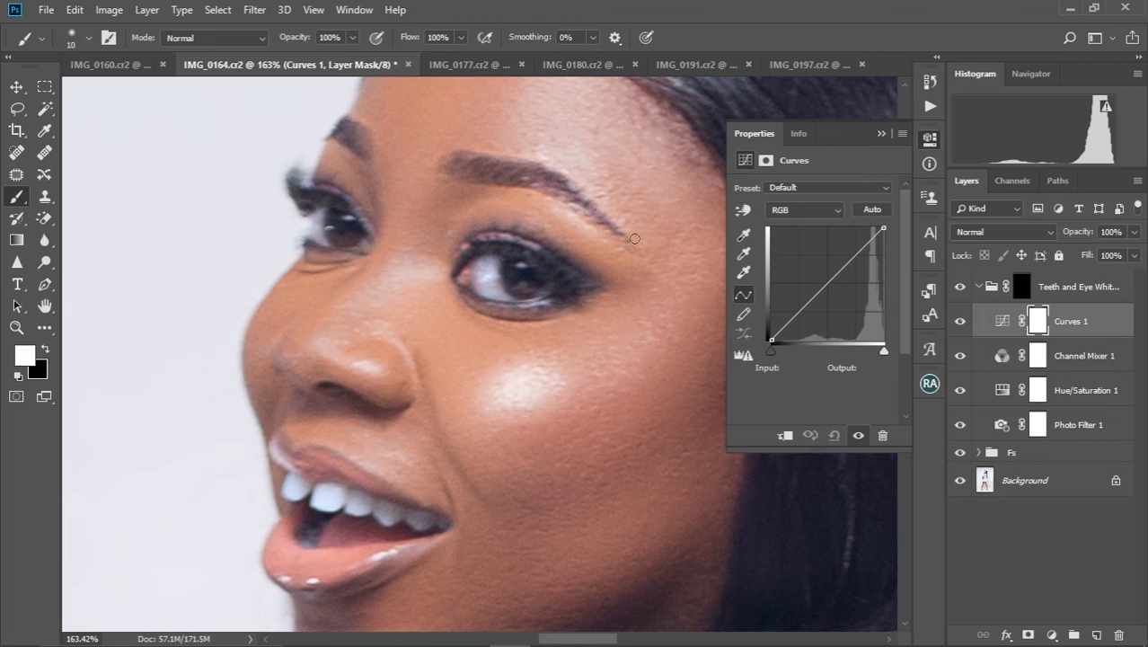
click(828, 284)
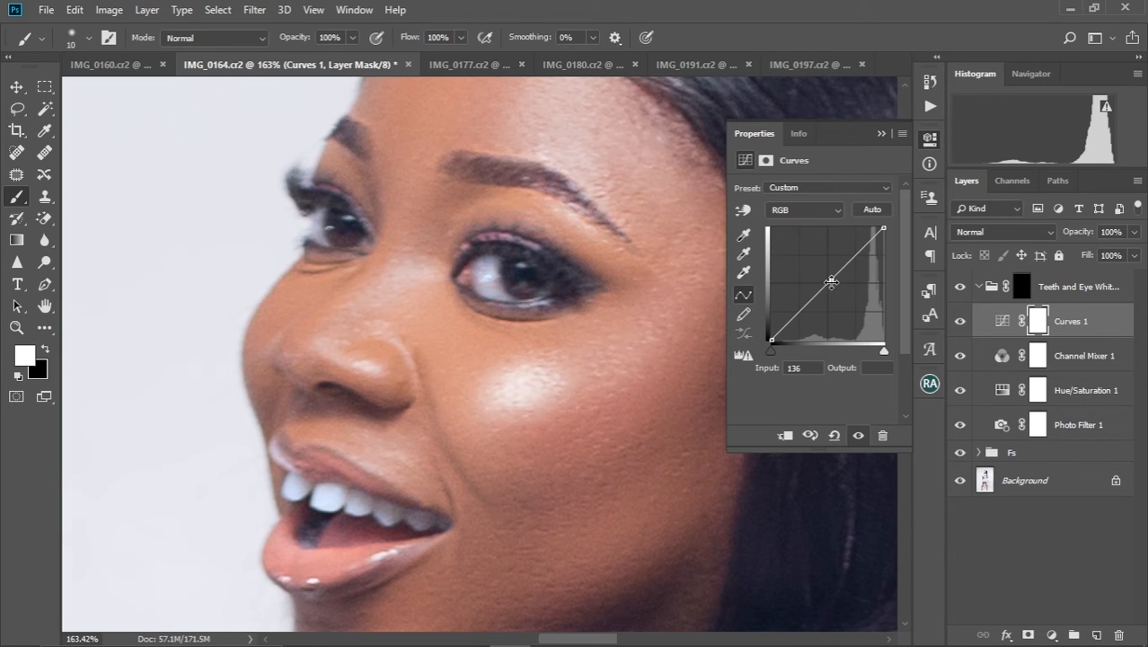
drag(831, 280, 824, 279)
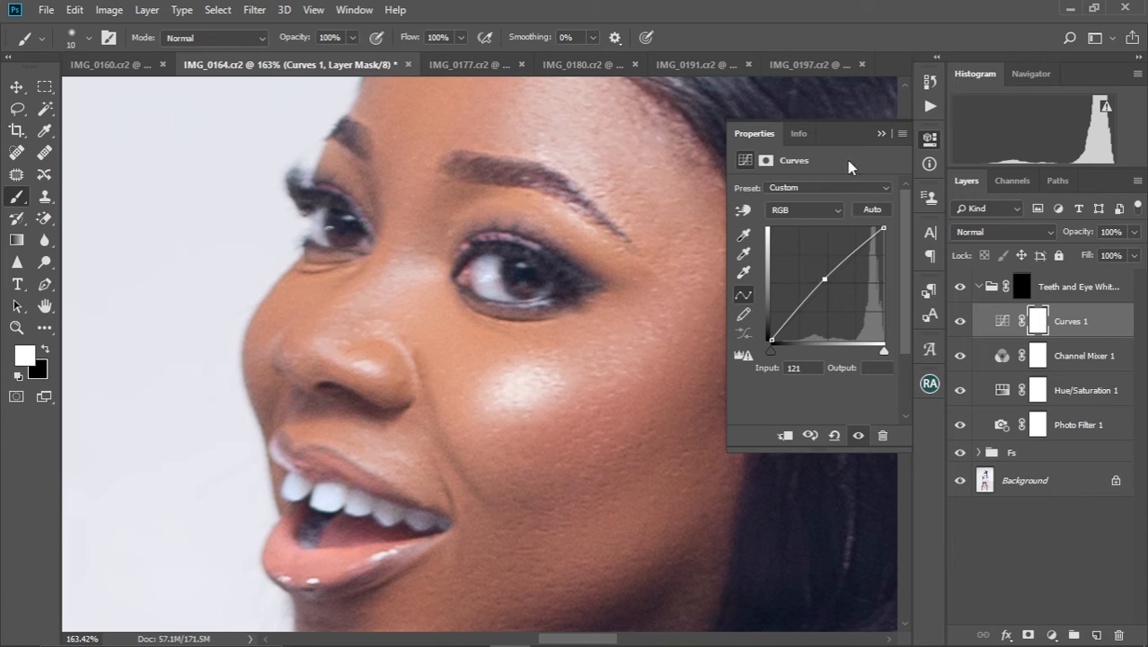
click(878, 135)
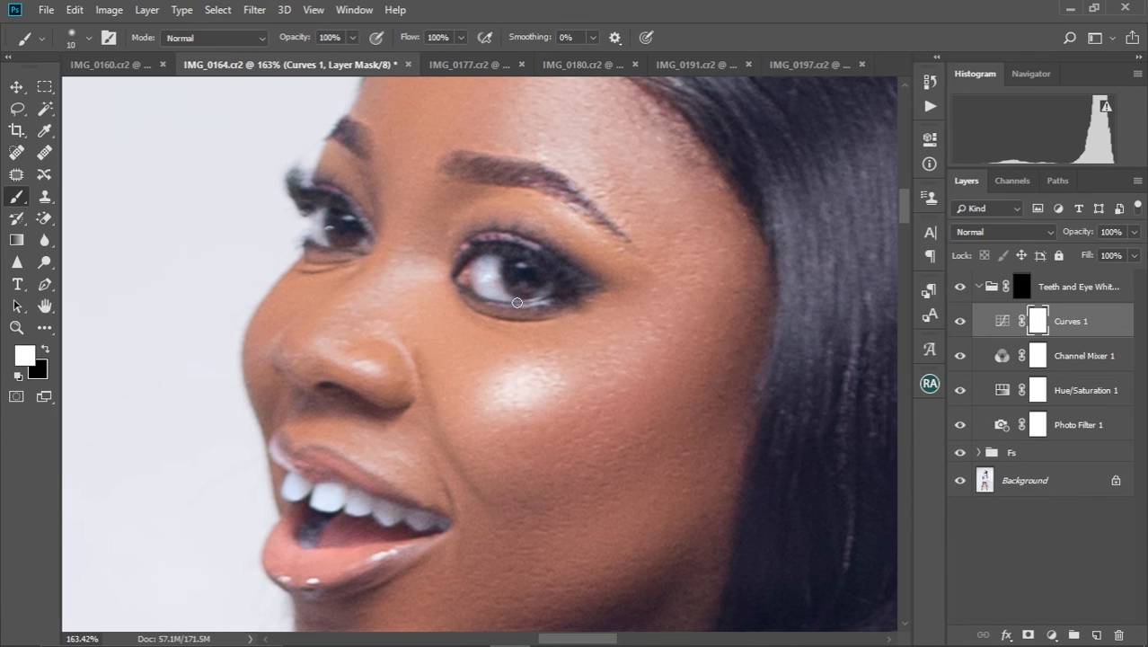
Compare the face with the Teeth and Eye Whitening group hidden and shown, and review the full image
click(956, 287)
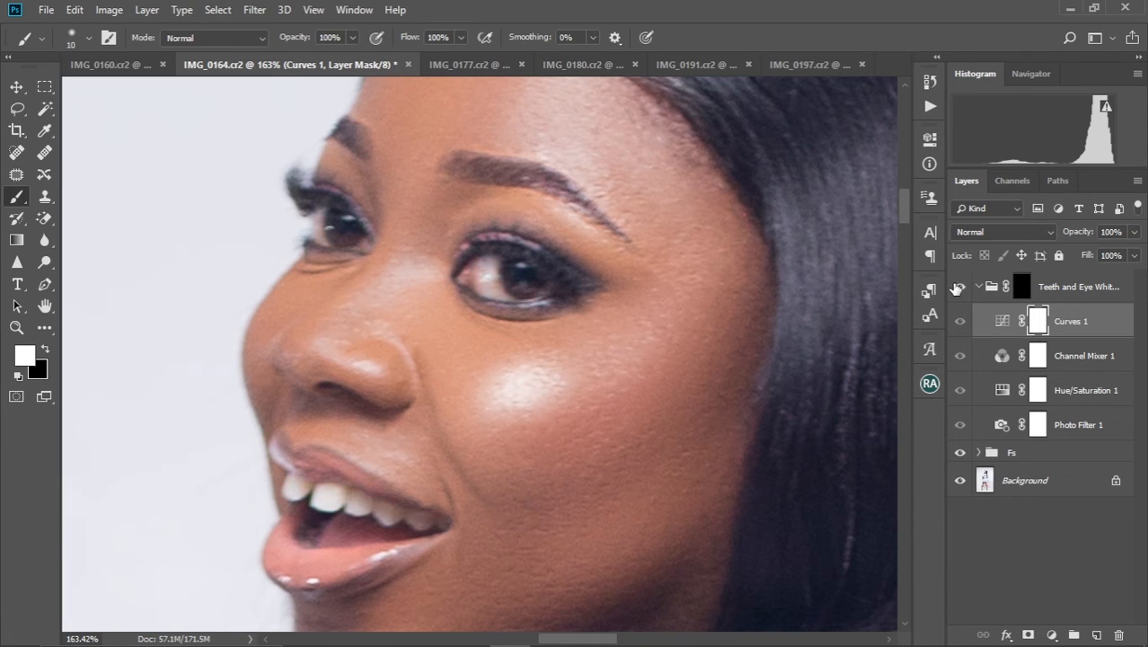
click(957, 287)
click(956, 287)
click(957, 288)
key(ctrl+0)
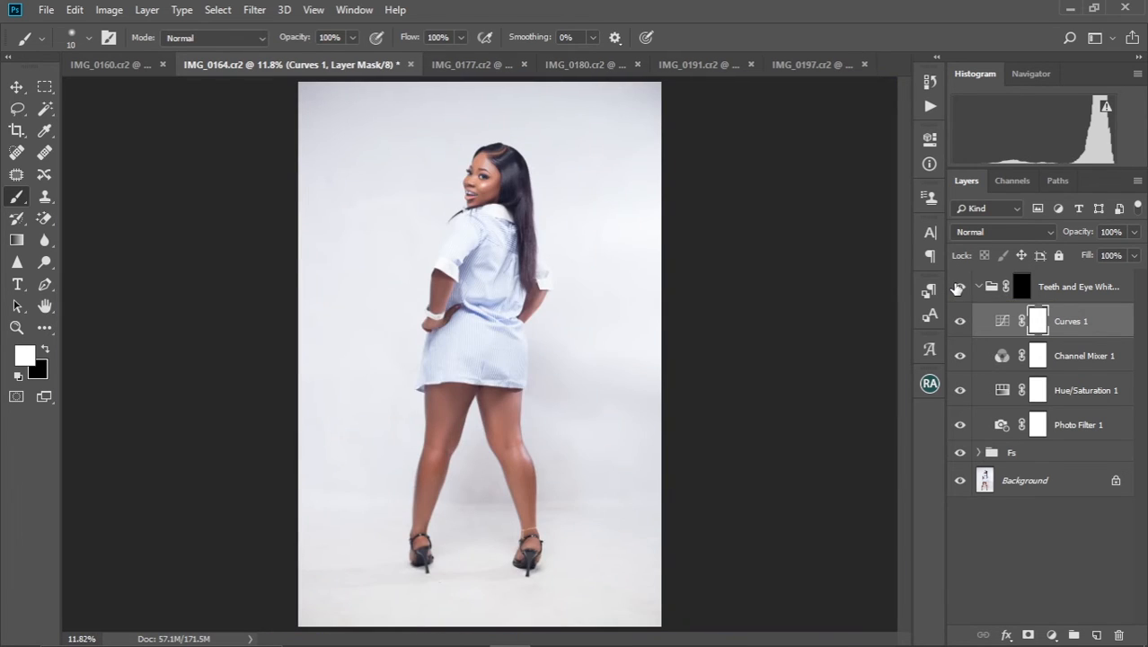
key(ctrl+minus)
key(ctrl+plus)
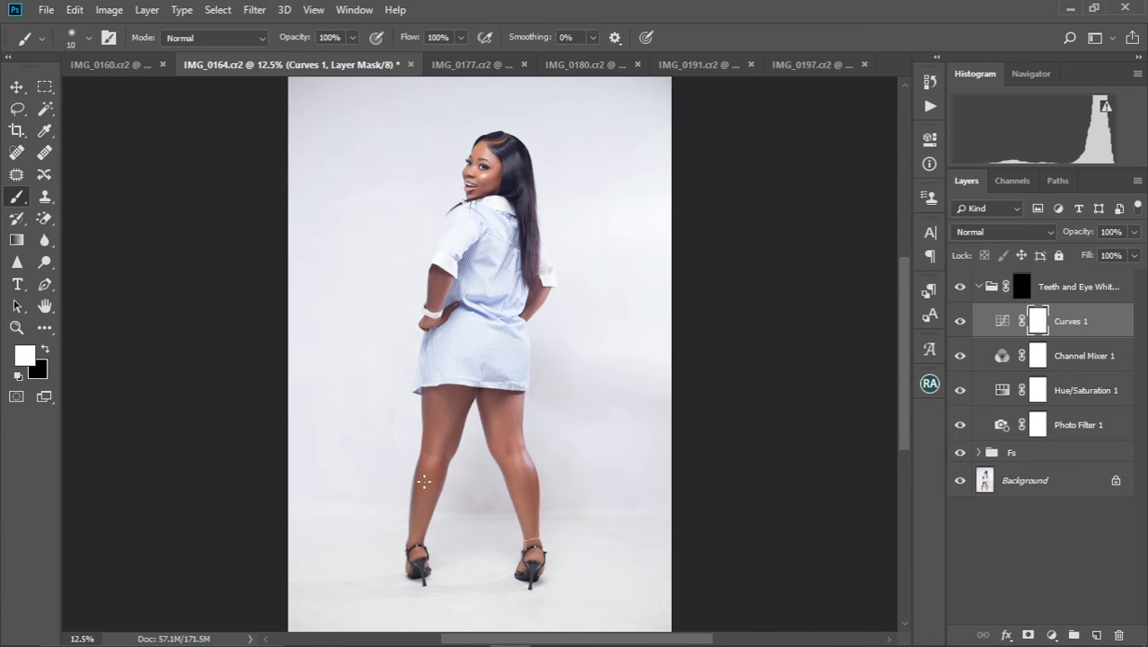
Collapse the whitening group, select the Color layer inside the Fs group, and switch to the Mixer Brush
scroll(589, 530, up, 5)
drag(297, 536, 421, 291)
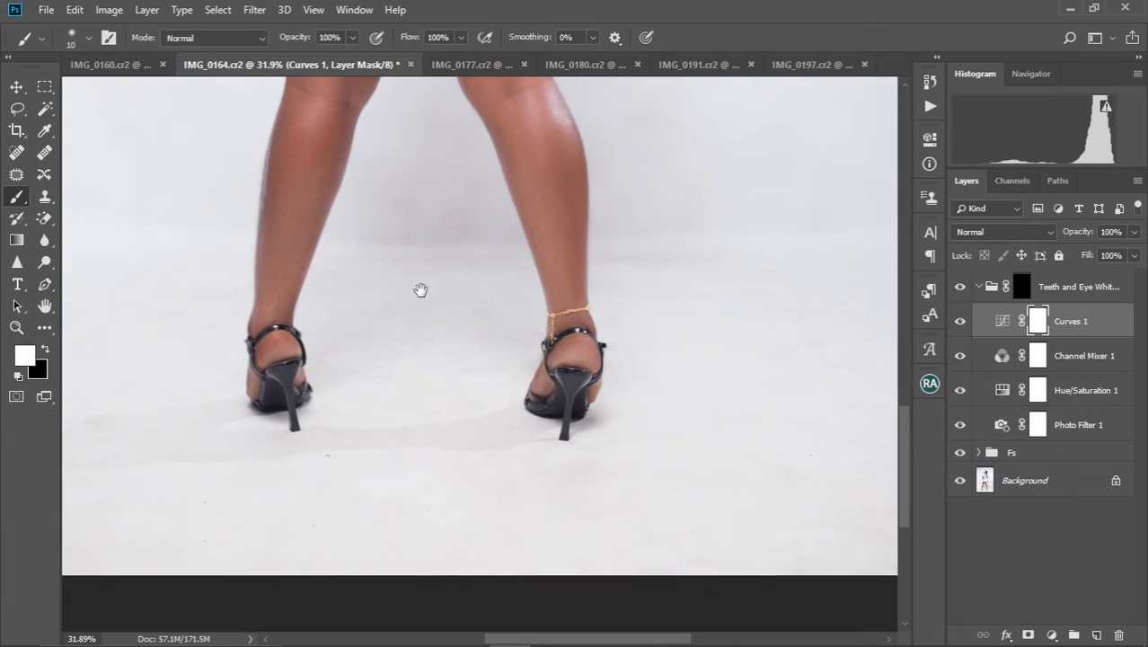
click(980, 286)
click(1017, 316)
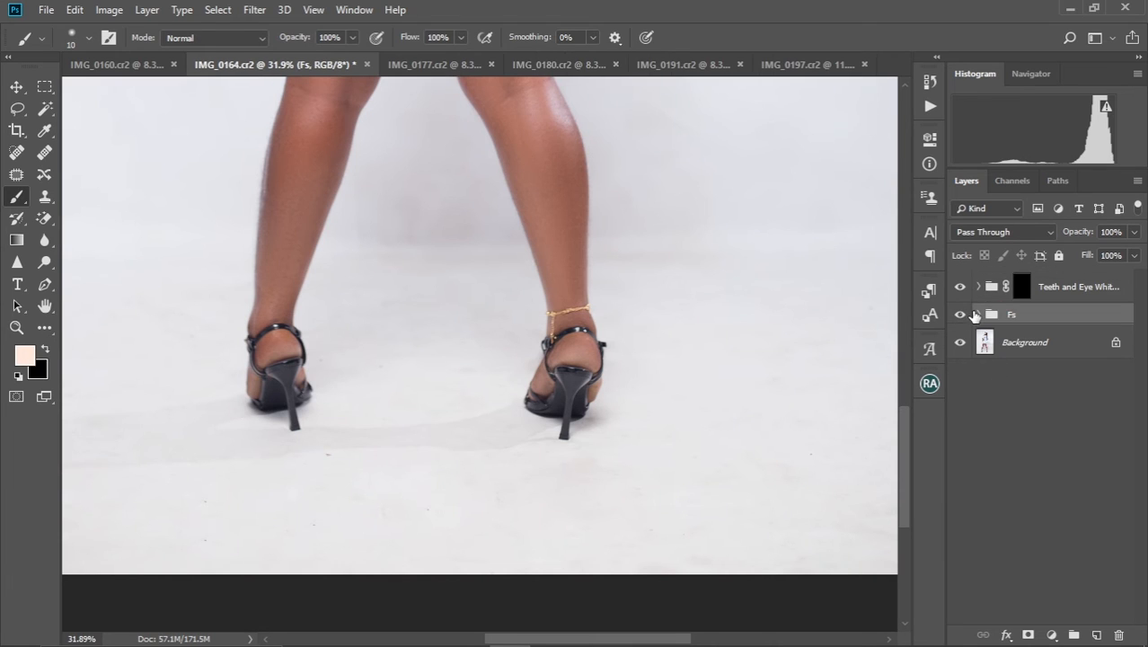
click(978, 314)
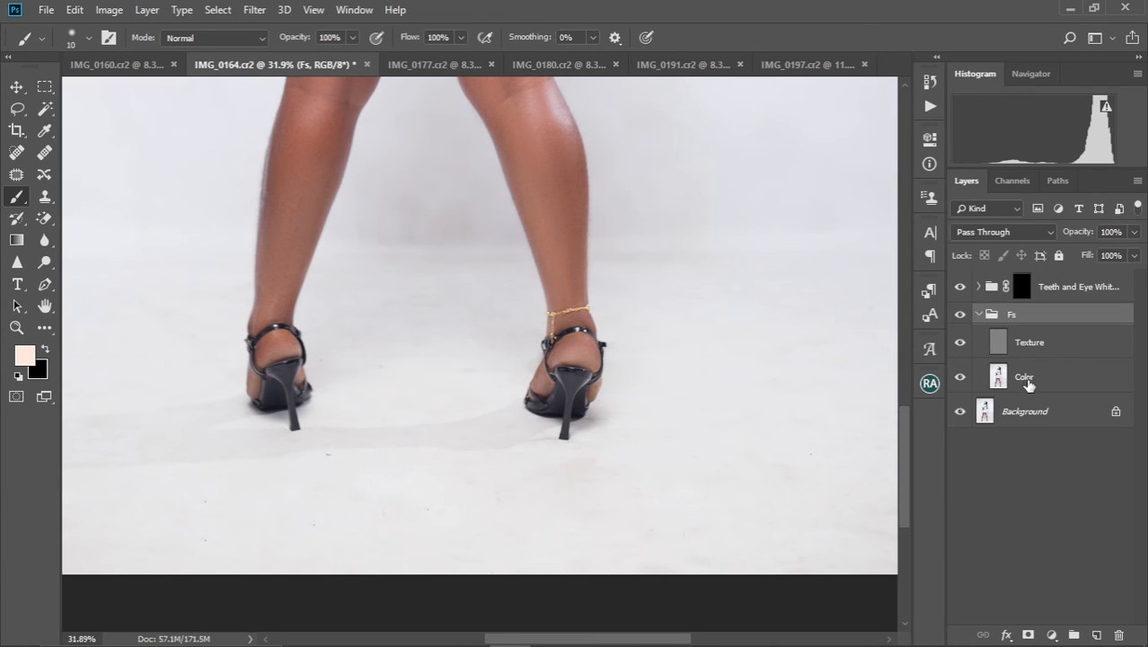
click(1028, 379)
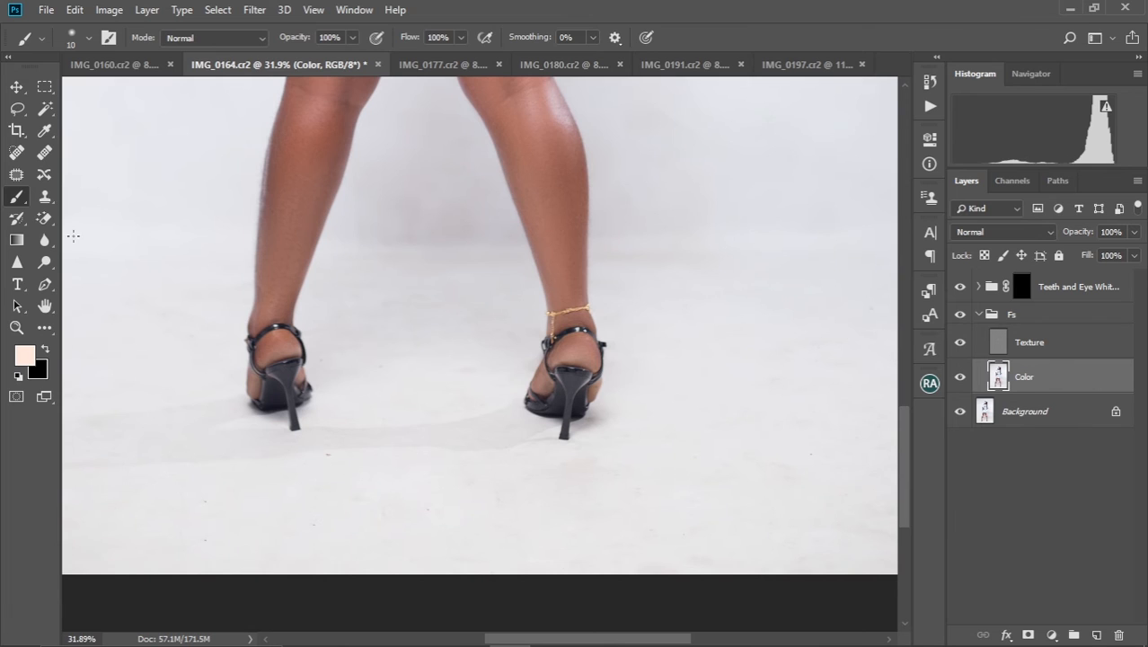
key(shift+b)
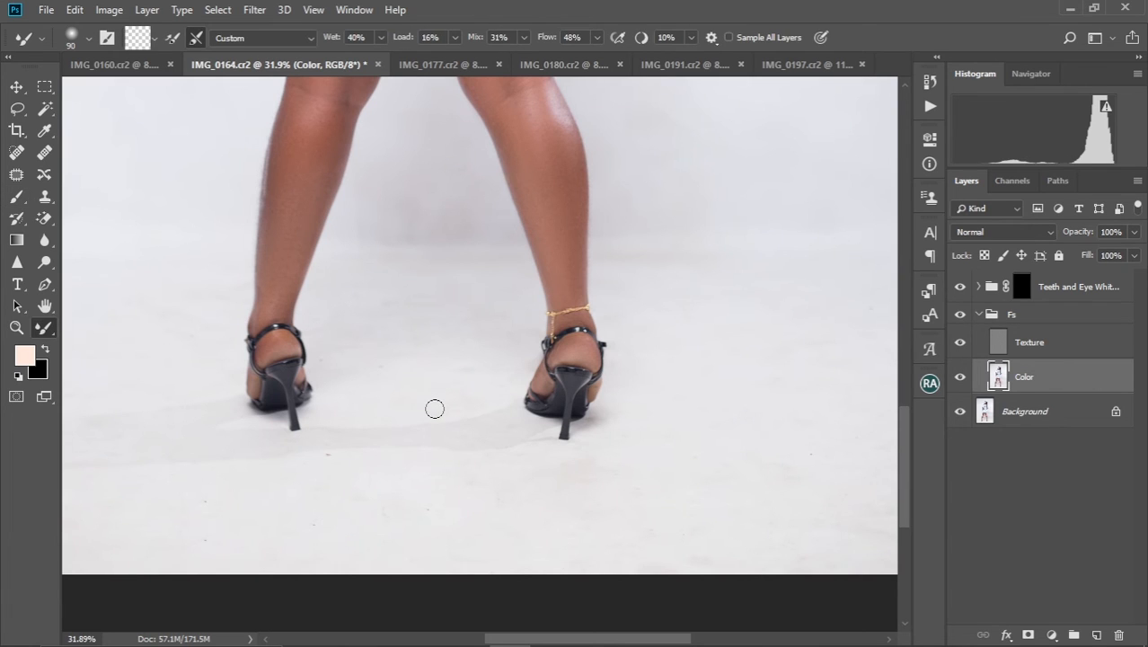
Smooth the blotchy backdrop between the legs on the Color layer, using Mixer Brush sizes between 200 and 400
key(bracketright)
key(bracketright)
key(bracketright)
key(bracketright)
key(bracketright)
key(bracketright)
key(bracketright)
key(bracketright)
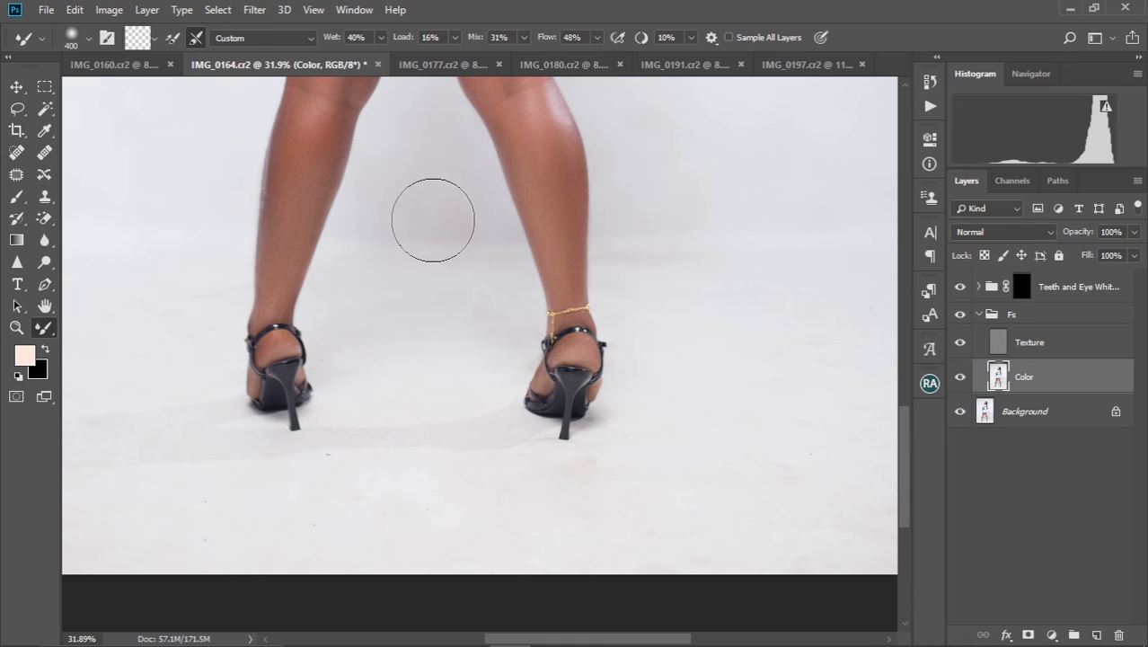
key(bracketleft)
key(bracketleft)
key(bracketleft)
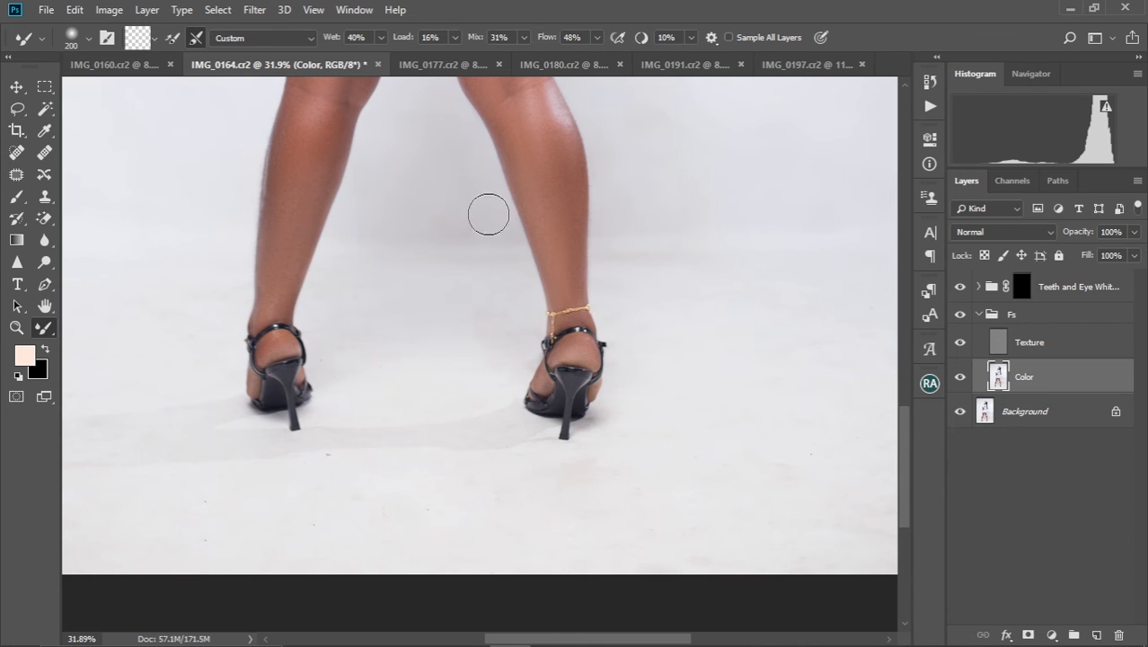
key(bracketright)
Smooth the floor around the heels and the backdrop on the right of the image with the Mixer Brush at size 400
key(bracketright)
key(bracketright)
drag(766, 495, 622, 416)
drag(572, 314, 553, 443)
scroll(323, 435, up, 4)
key(bracketleft)
key(bracketleft)
key(bracketleft)
key(bracketright)
key(bracketright)
drag(611, 385, 330, 279)
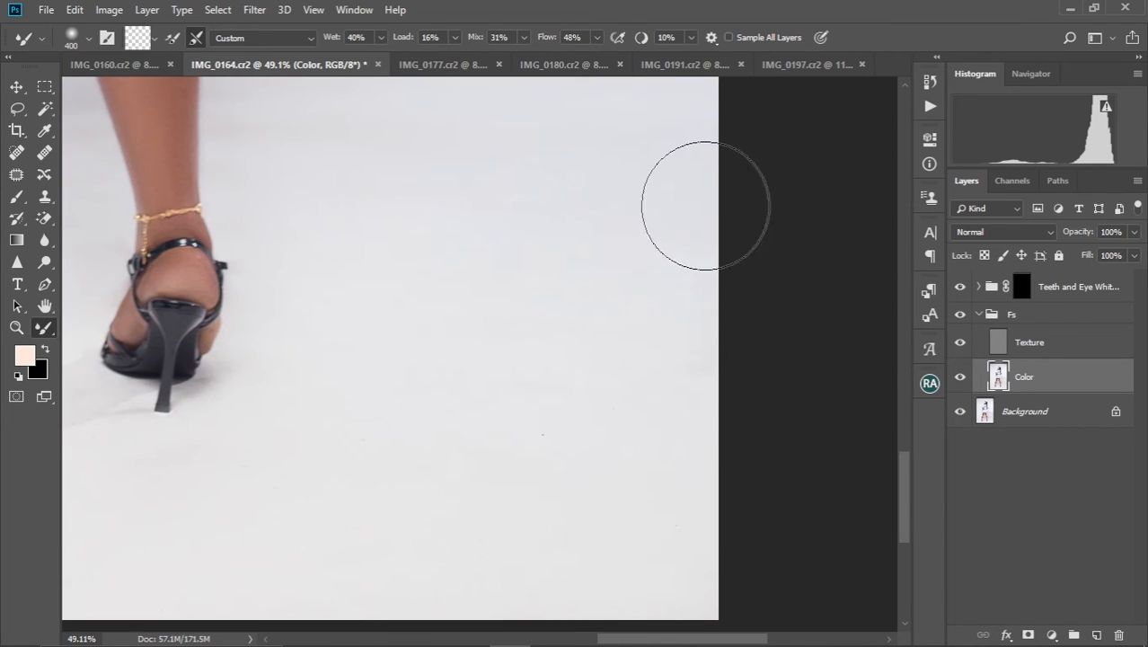
drag(417, 147, 543, 441)
drag(541, 274, 562, 629)
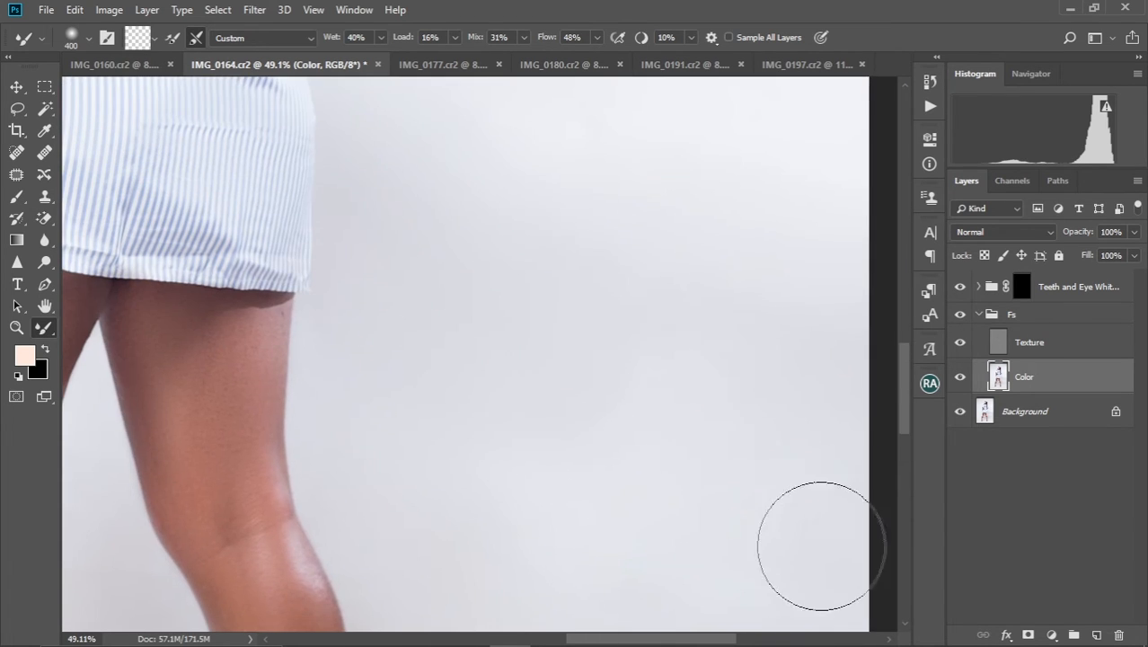
mouse_move(425, 277)
mouse_down()
mouse_move(456, 406)
mouse_move(700, 376)
mouse_up()
Blend the backdrop and floor on the left of the image with the Mixer Brush at sizes 600 and 400
scroll(472, 440, down, 6)
scroll(472, 440, up, 1)
key(bracketright)
key(bracketright)
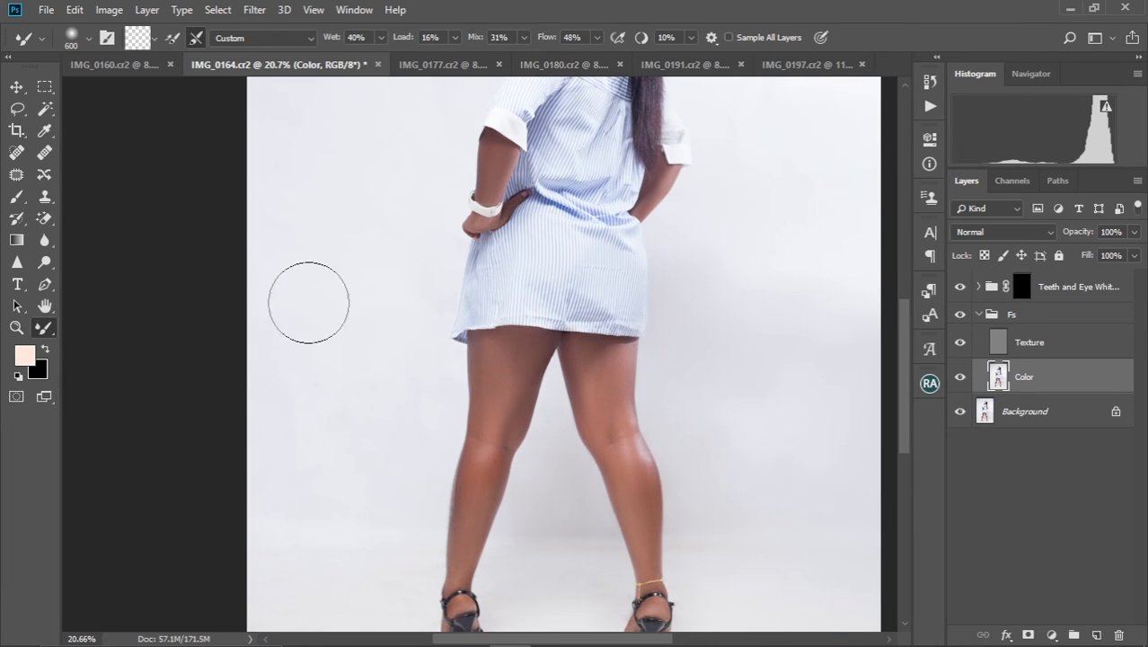
scroll(405, 310, up, 3)
scroll(357, 223, up, 3)
scroll(452, 263, down, 10)
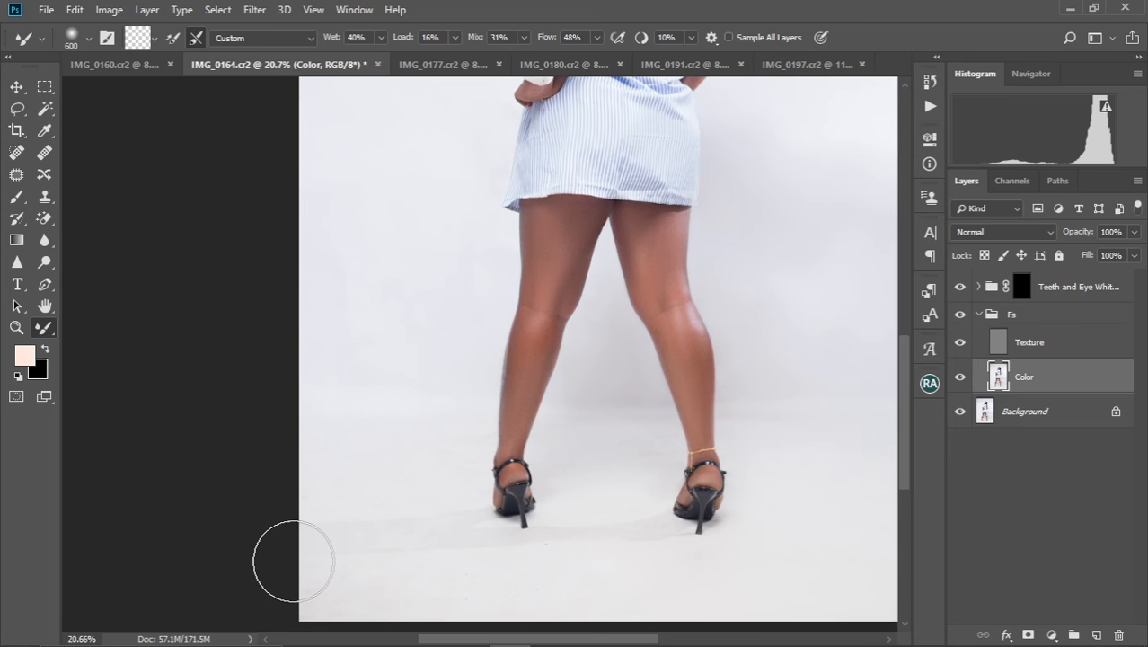
scroll(378, 512, down, 3)
key(bracketleft)
key(bracketleft)
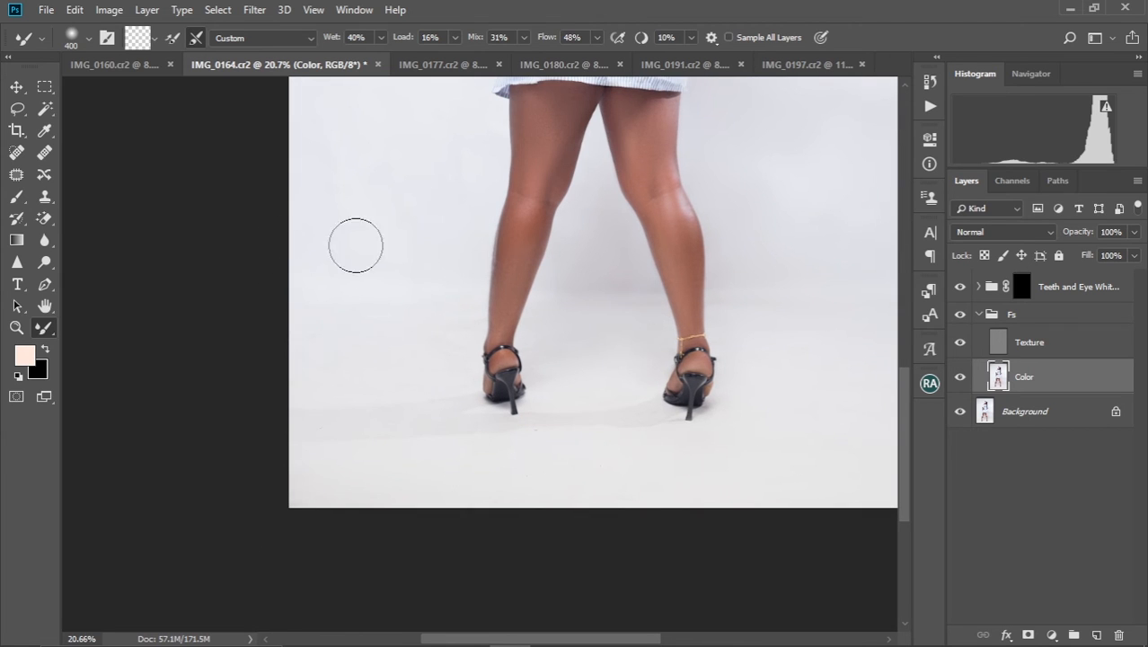
scroll(386, 256, up, 1)
Collapse the Fs group and select the woman on the Background layer with Select Subject
key(alt+bracketright)
key(ctrl+0)
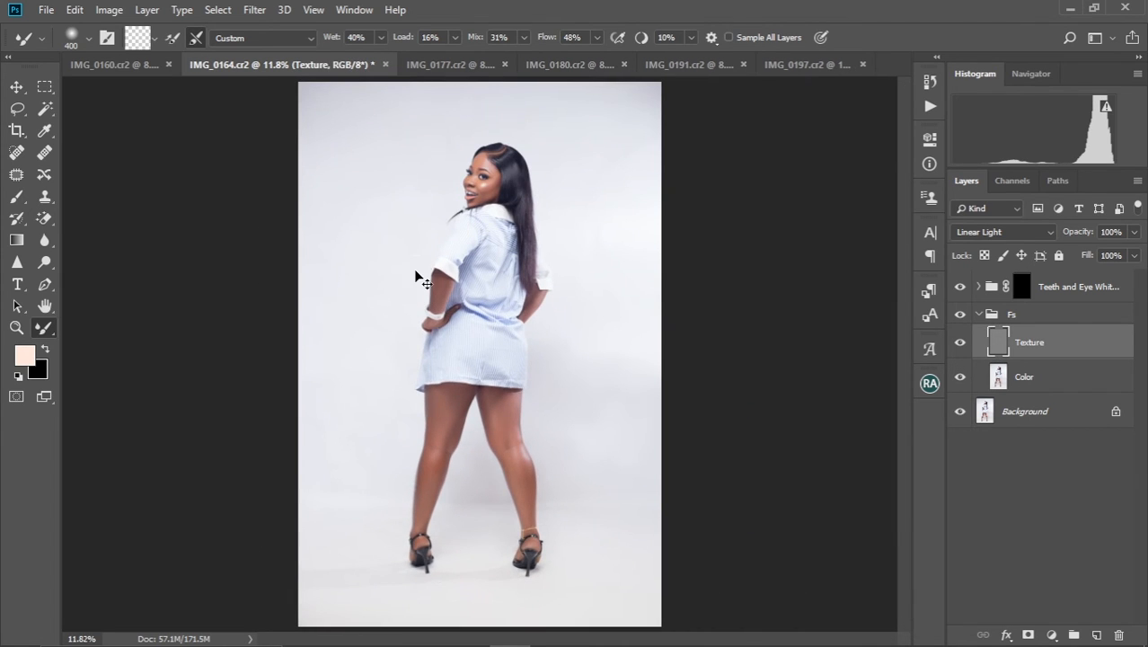
key(ctrl+plus)
key(ctrl+plus)
key(ctrl+plus)
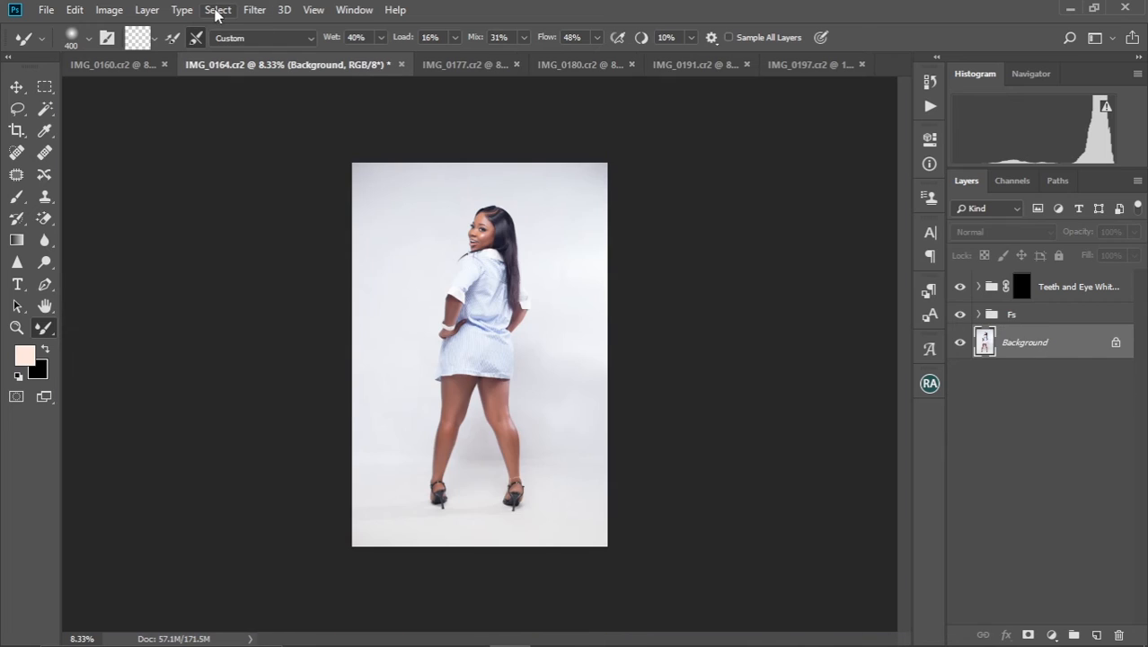
click(216, 11)
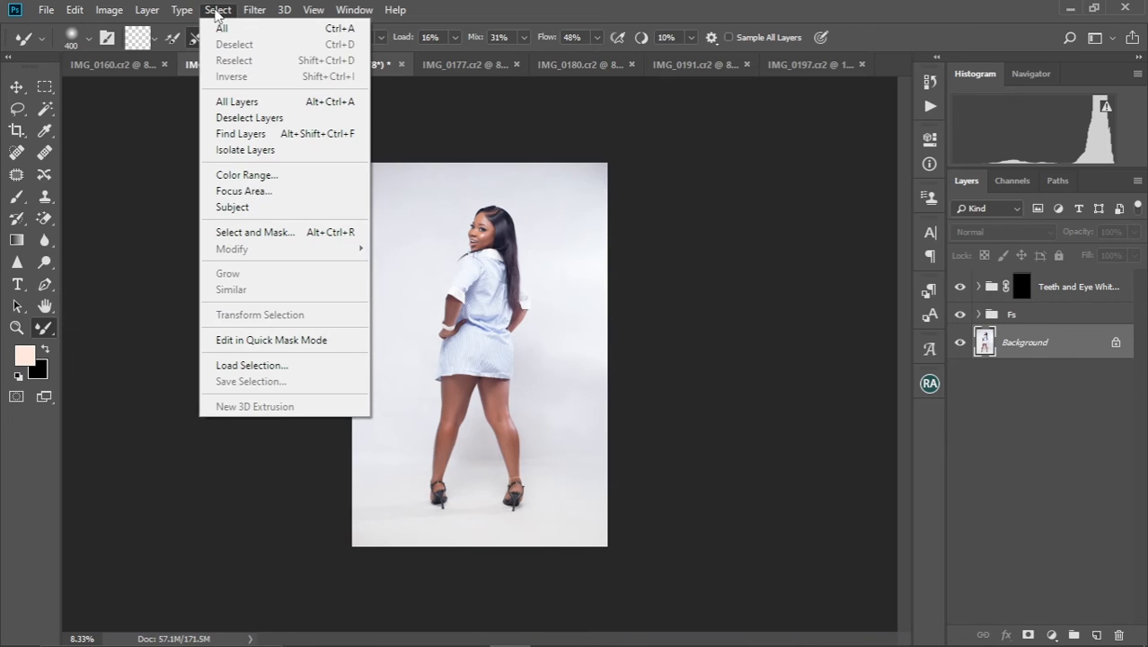
click(232, 208)
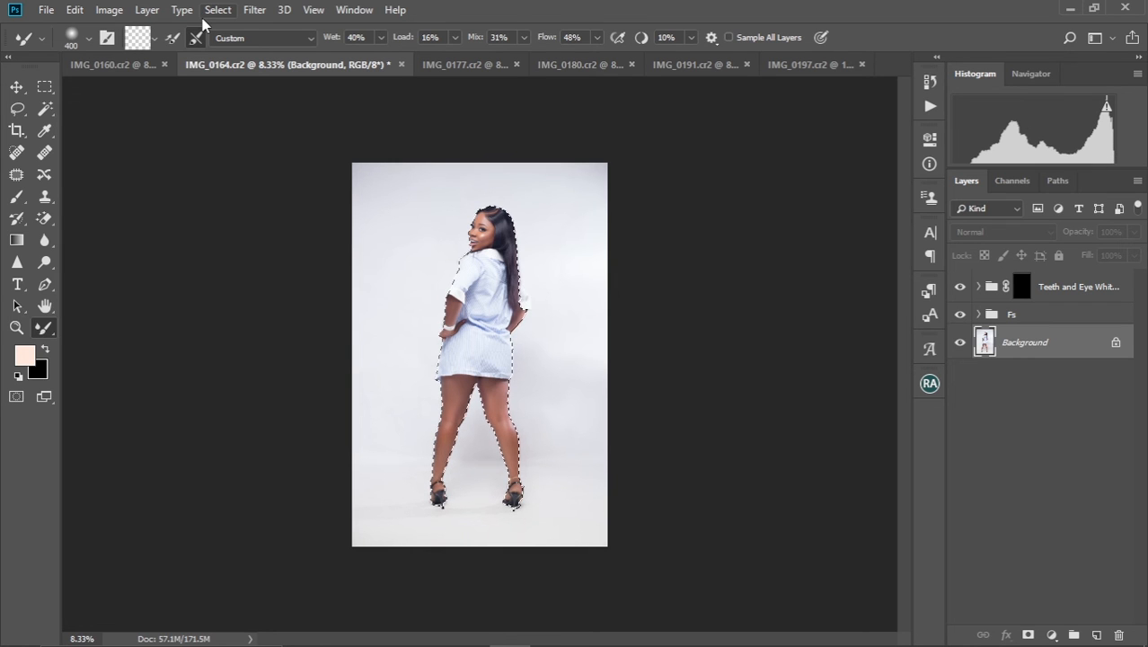
Add the missed white sleeve and cuff beside the woman's hair to the selection with the Lasso tool
scroll(500, 305, up, 3)
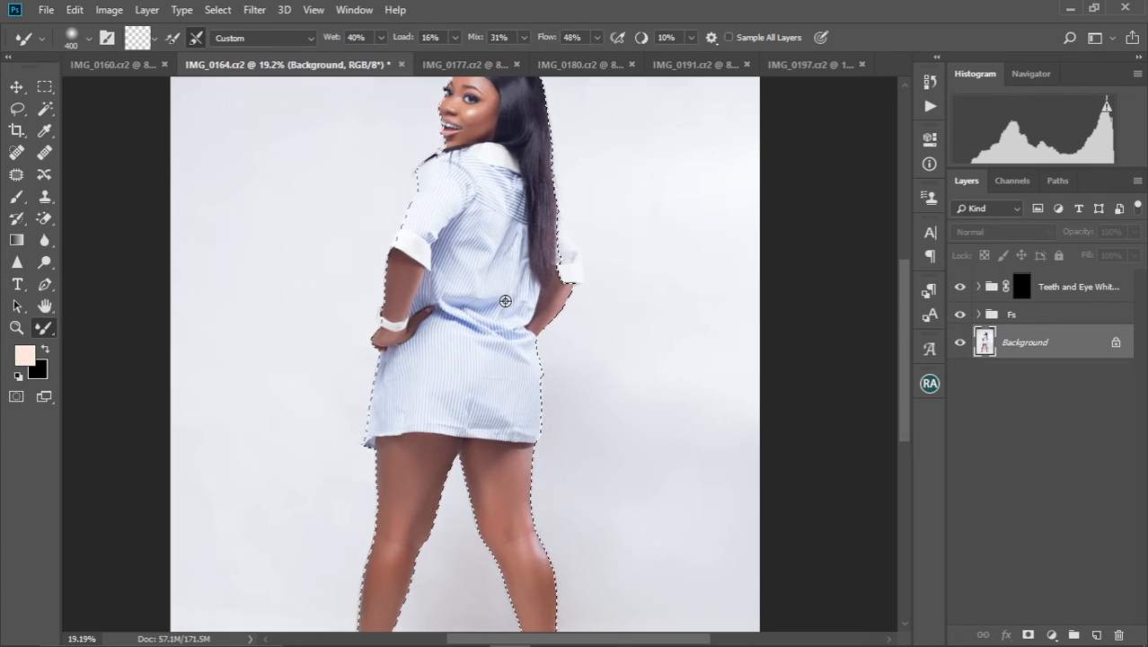
scroll(505, 301, up, 1)
drag(571, 230, 536, 436)
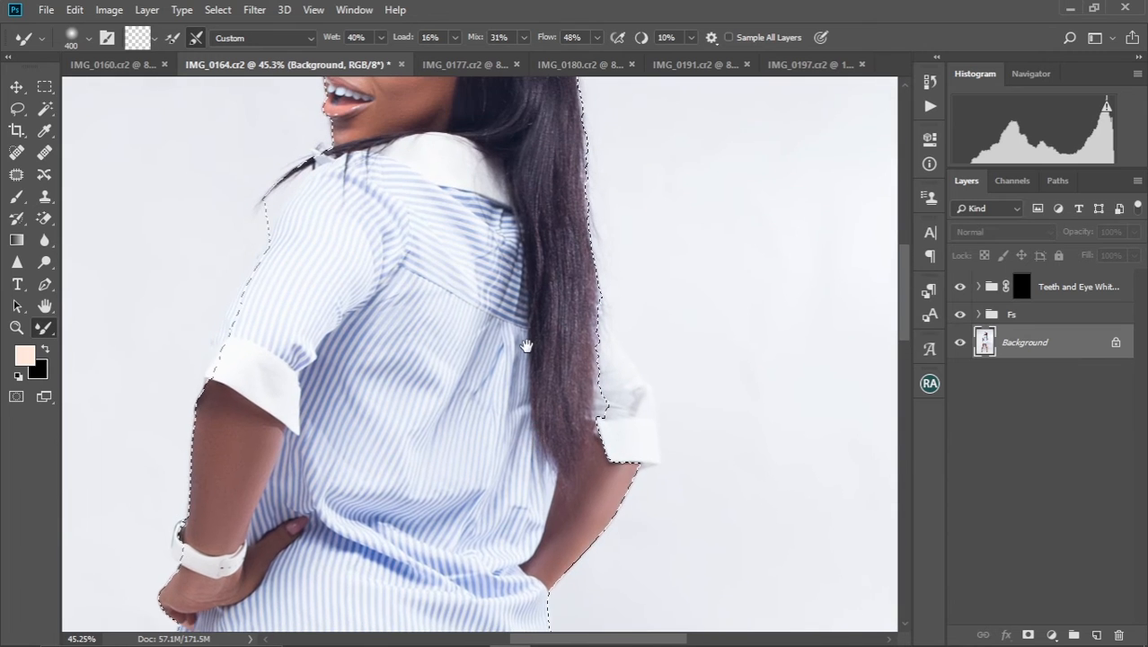
mouse_move(528, 343)
mouse_down()
mouse_move(527, 476)
mouse_move(525, 365)
mouse_up()
scroll(525, 365, up, 2)
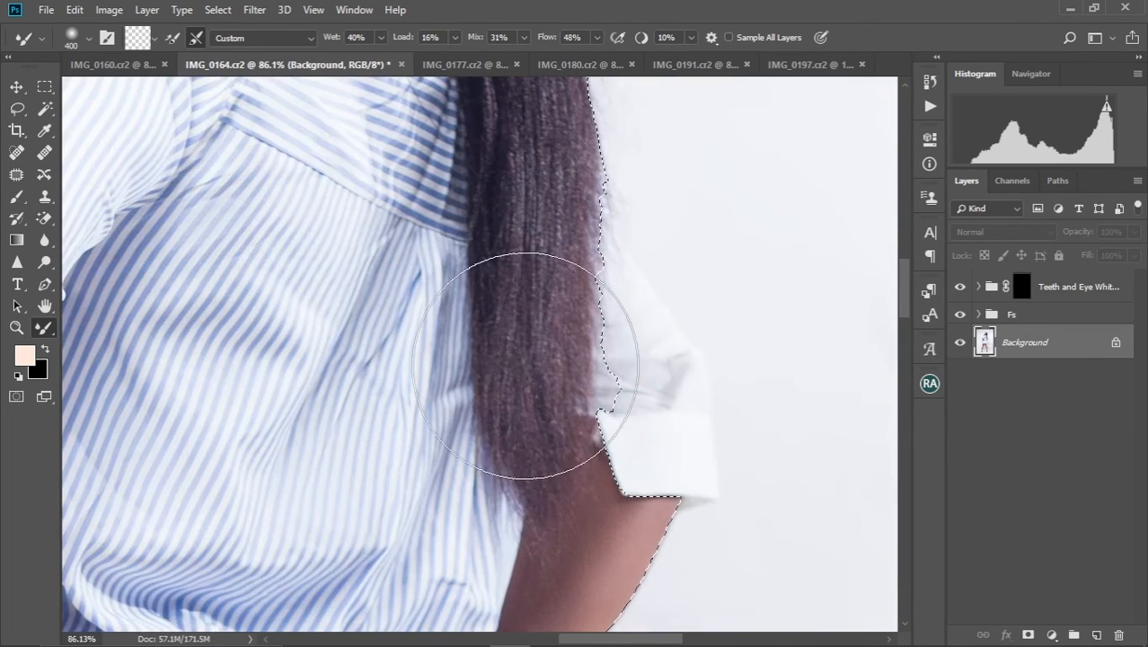
drag(526, 364, 488, 350)
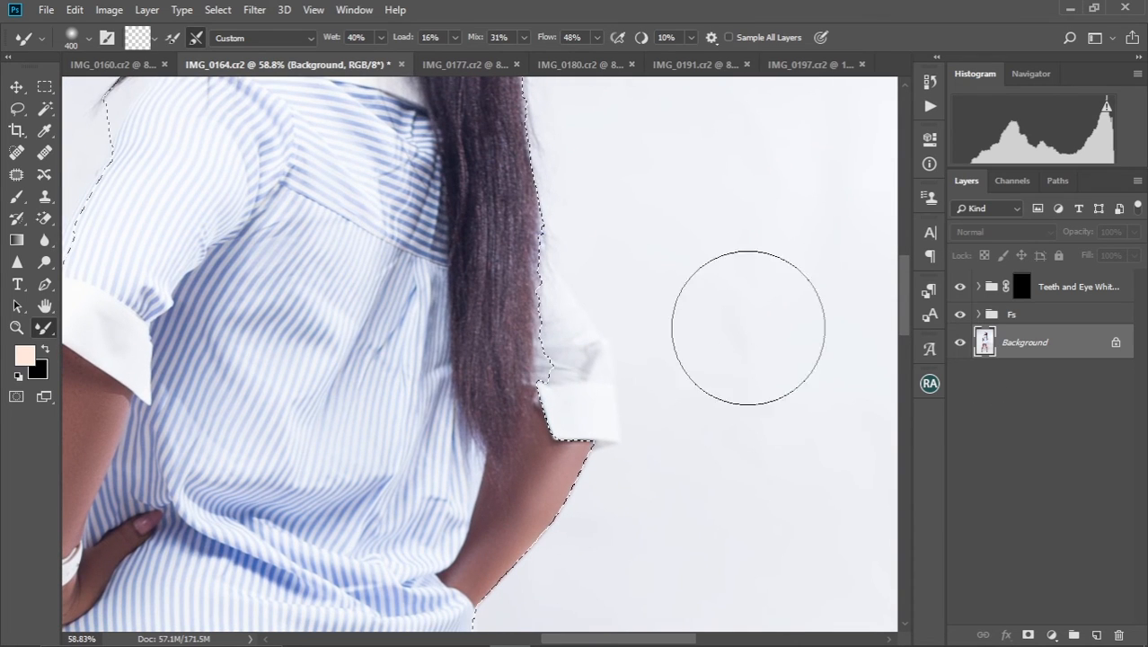
click(17, 109)
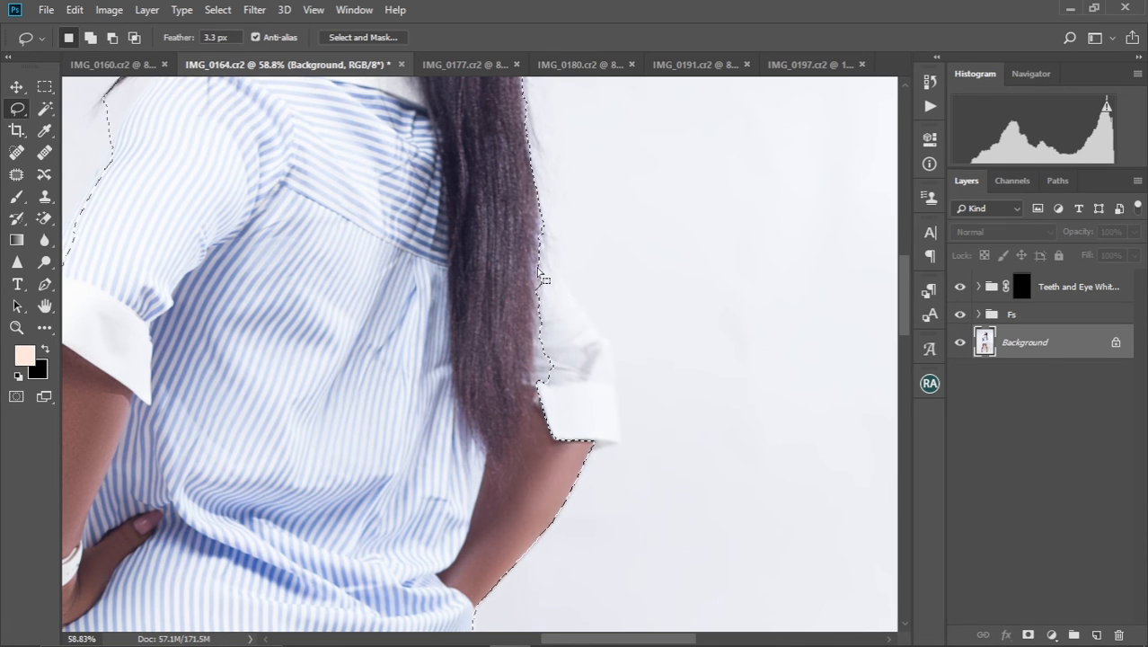
key(shift)
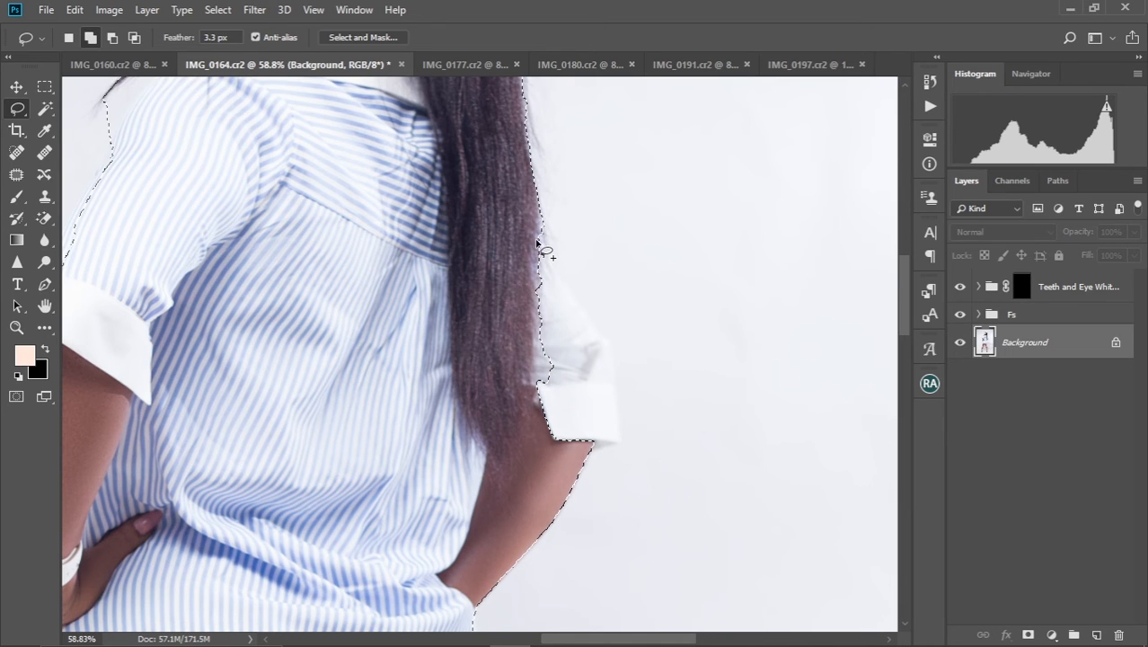
mouse_move(358, 312)
mouse_down()
mouse_move(304, 409)
mouse_move(296, 470)
mouse_move(311, 499)
mouse_move(410, 333)
mouse_move(415, 346)
mouse_move(487, 194)
mouse_move(482, 166)
mouse_move(433, 147)
mouse_up()
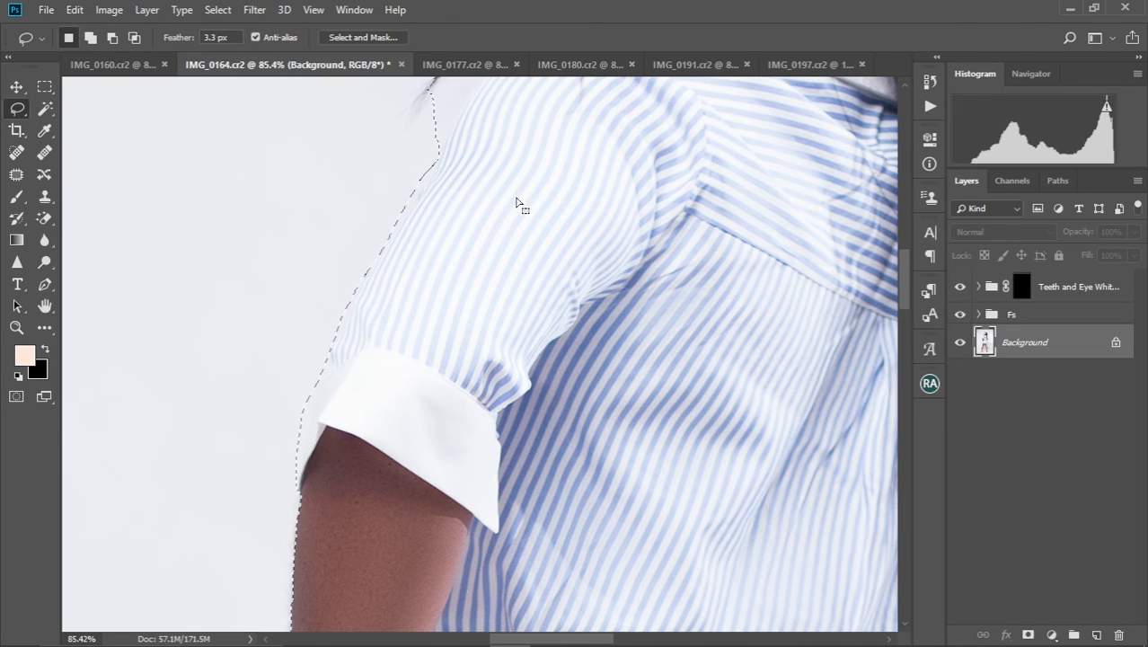
mouse_move(558, 236)
mouse_down()
mouse_move(441, 252)
mouse_move(327, 292)
mouse_up()
drag(543, 274, 309, 192)
drag(397, 296, 337, 247)
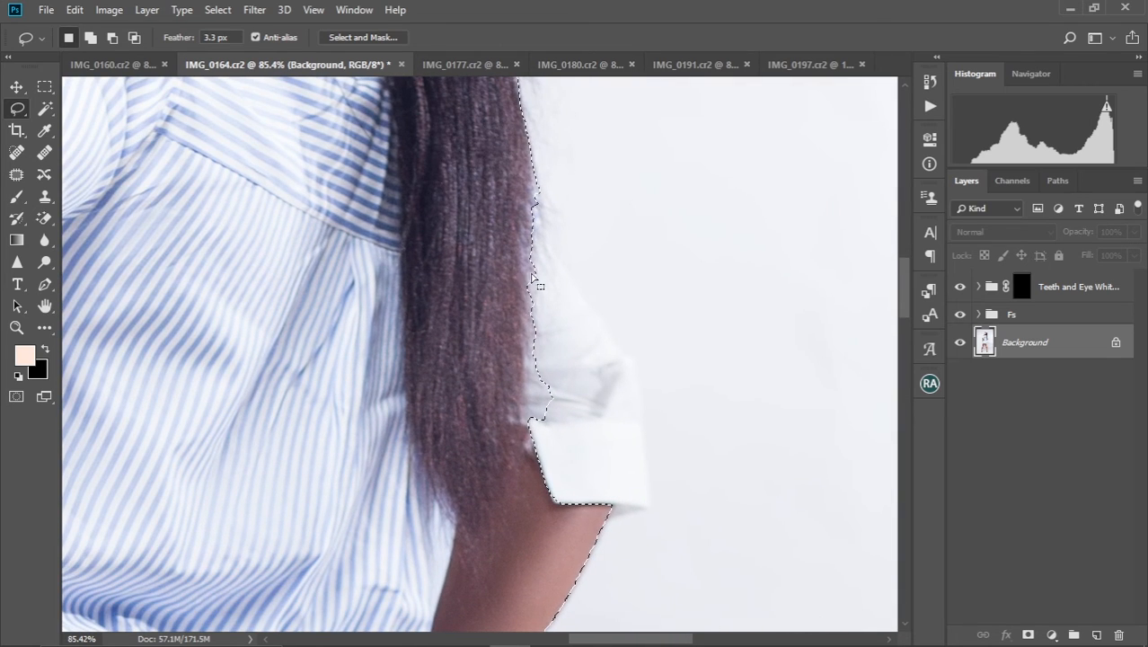
key(shift)
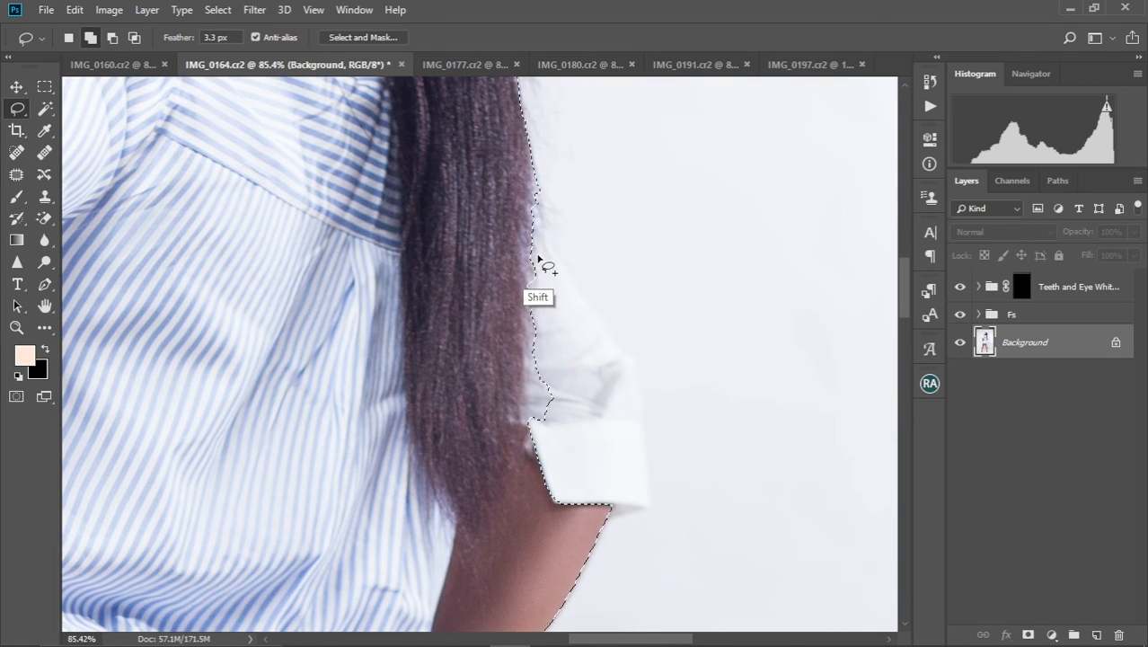
mouse_move(531, 255)
mouse_down()
mouse_move(530, 176)
mouse_move(571, 284)
mouse_move(637, 380)
mouse_move(652, 486)
mouse_move(641, 515)
mouse_move(572, 530)
mouse_move(543, 509)
mouse_move(512, 326)
mouse_move(525, 176)
mouse_up()
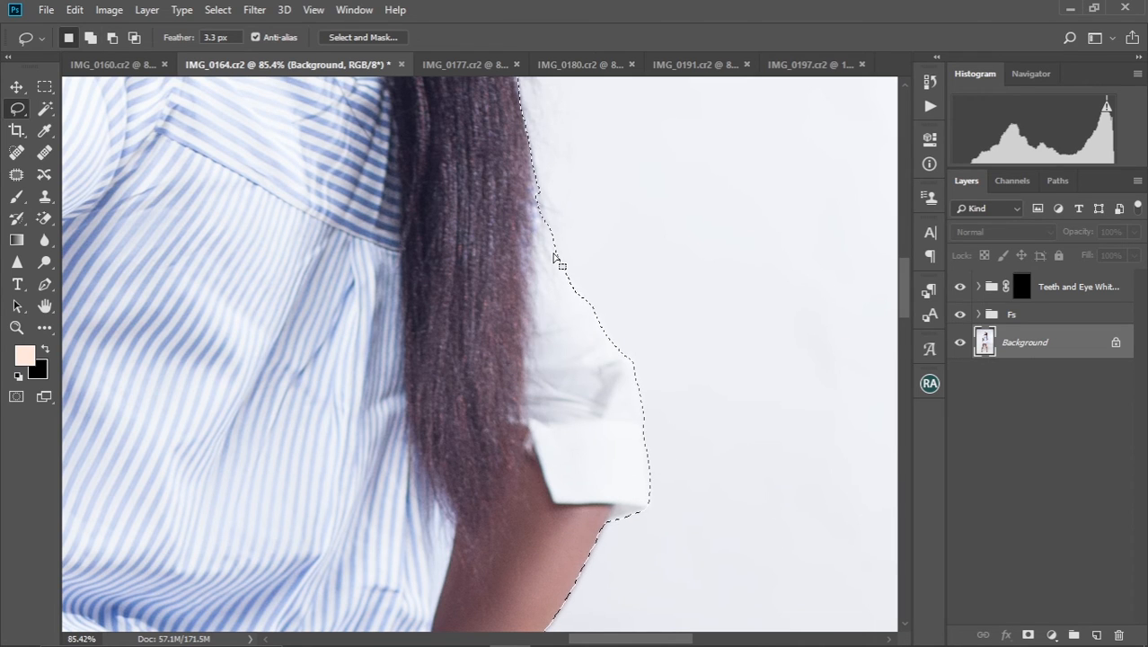
Try to add the white wristwatch to the selection with the Lasso tool
scroll(554, 259, down, 6)
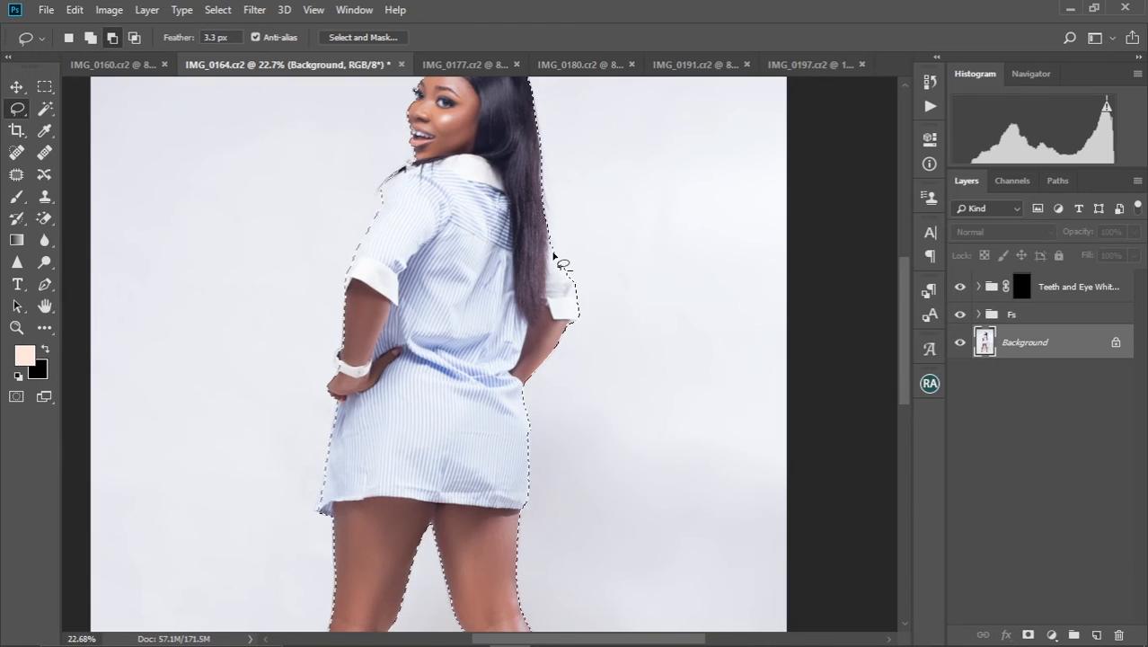
scroll(554, 259, down, 2)
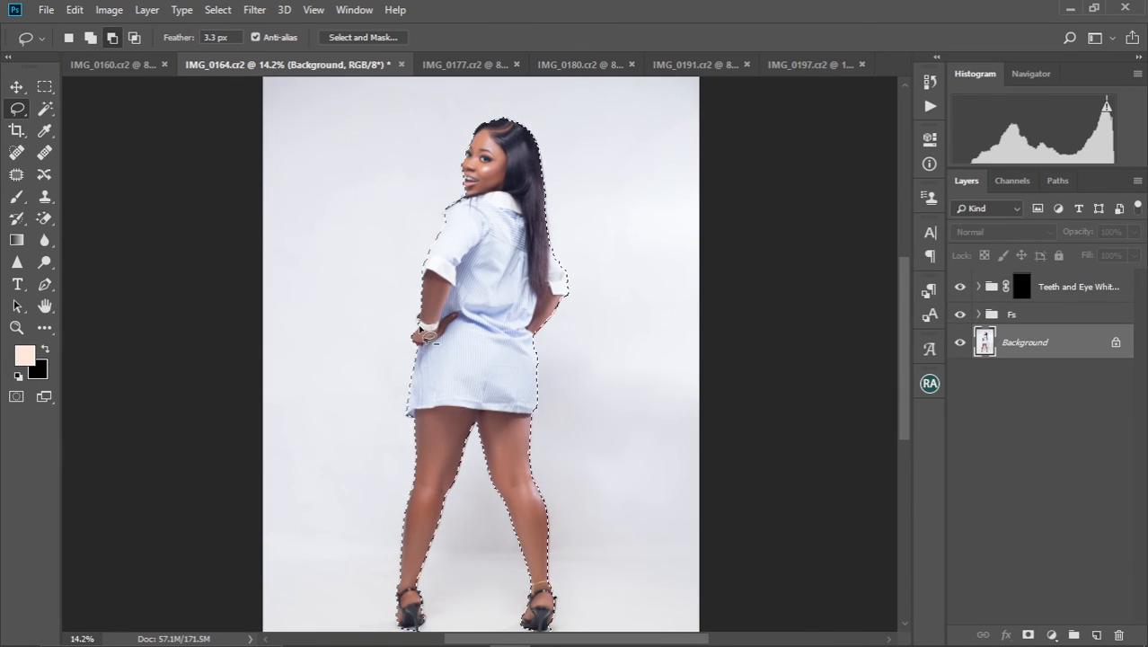
scroll(426, 335, up, 7)
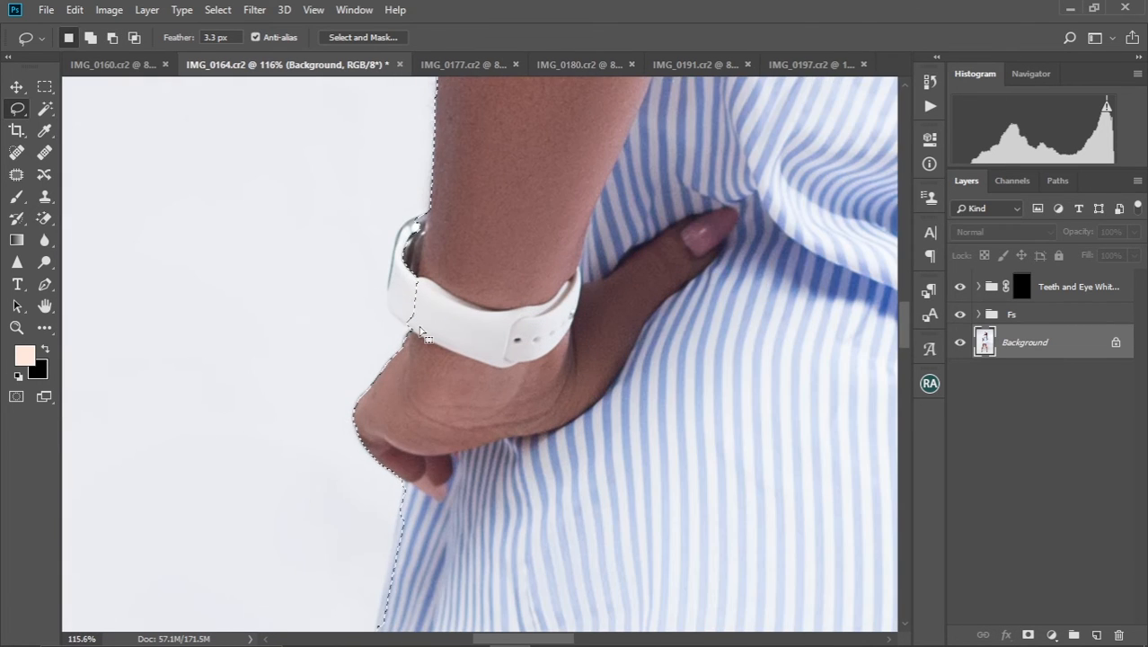
key(shift)
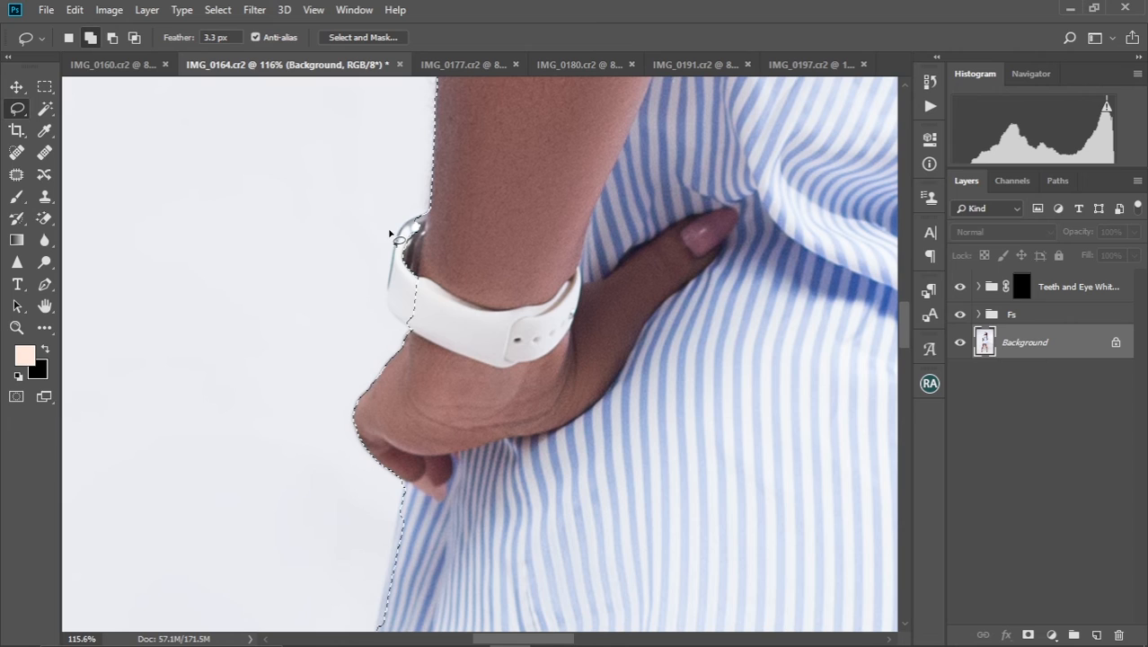
key(shift)
mouse_move(403, 232)
mouse_down()
mouse_move(388, 244)
mouse_move(385, 295)
mouse_move(393, 318)
mouse_move(420, 335)
mouse_move(440, 220)
mouse_move(423, 216)
mouse_move(402, 231)
mouse_up()
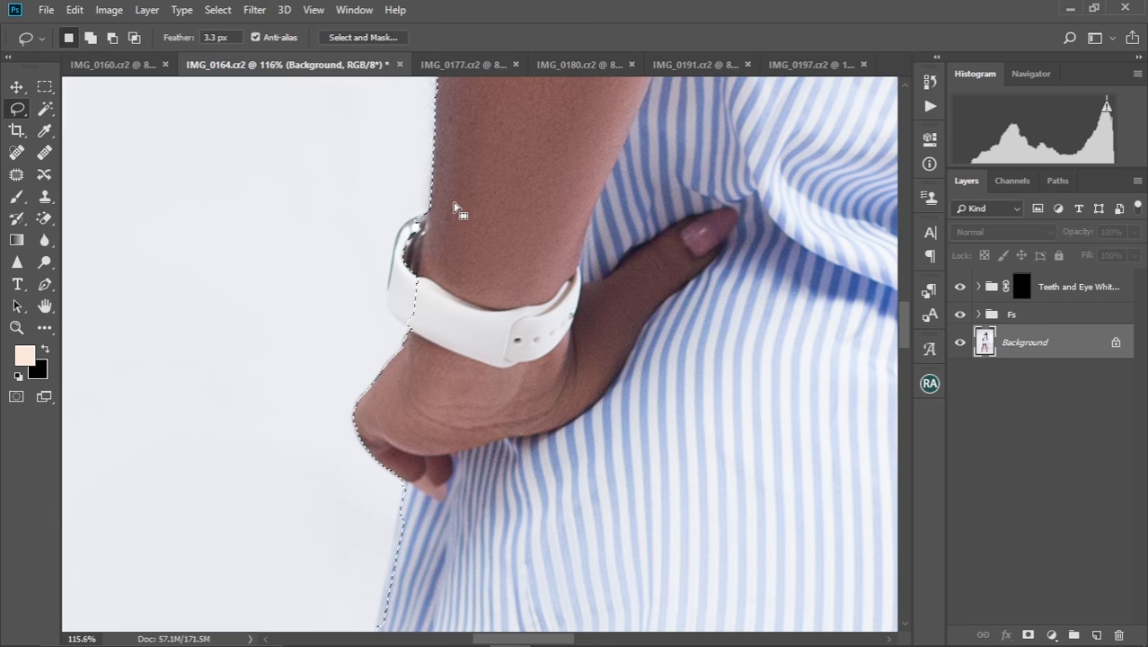
Add a Curves adjustment layer from the selection above the Teeth and Eye Whitening group and invert its mask
key(ctrl+0)
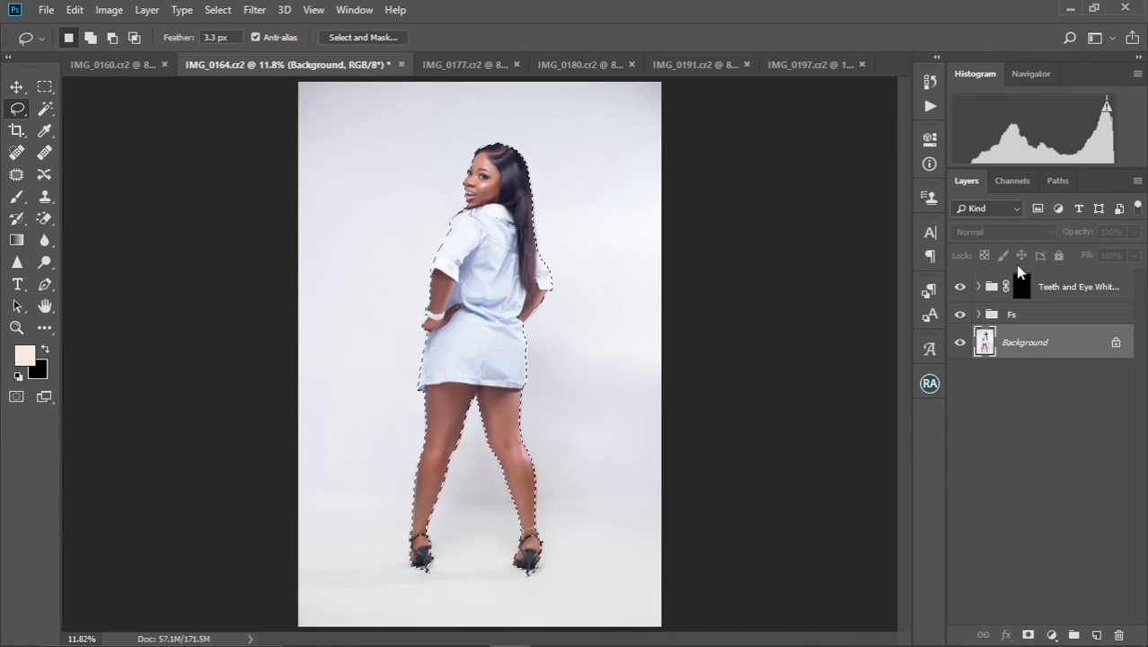
click(1049, 289)
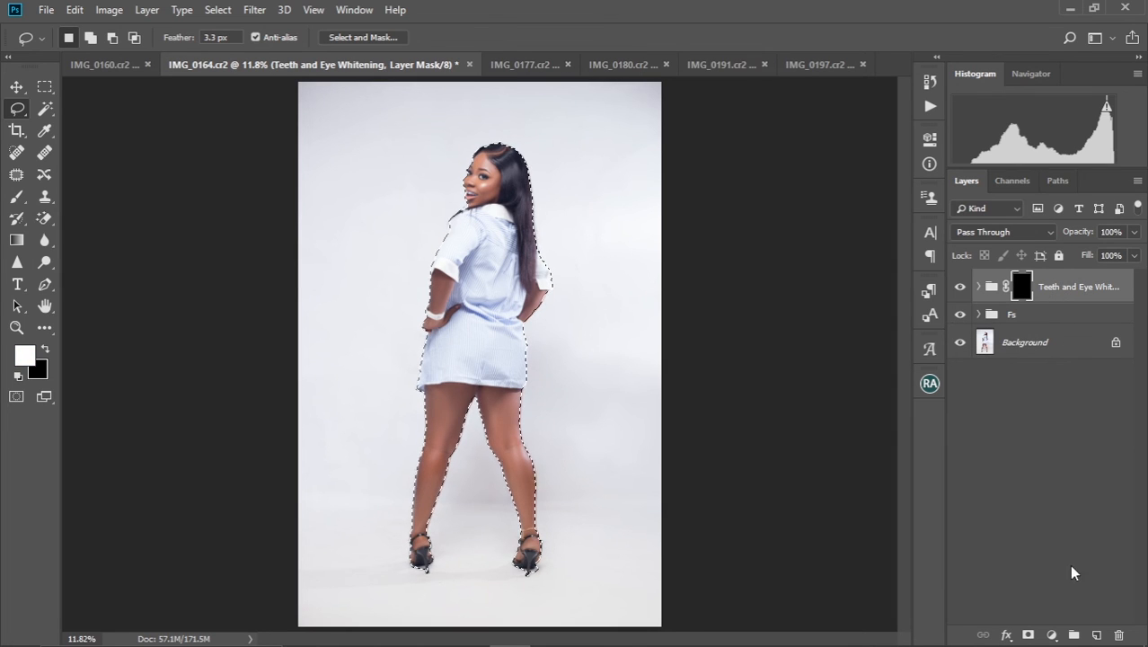
click(1052, 635)
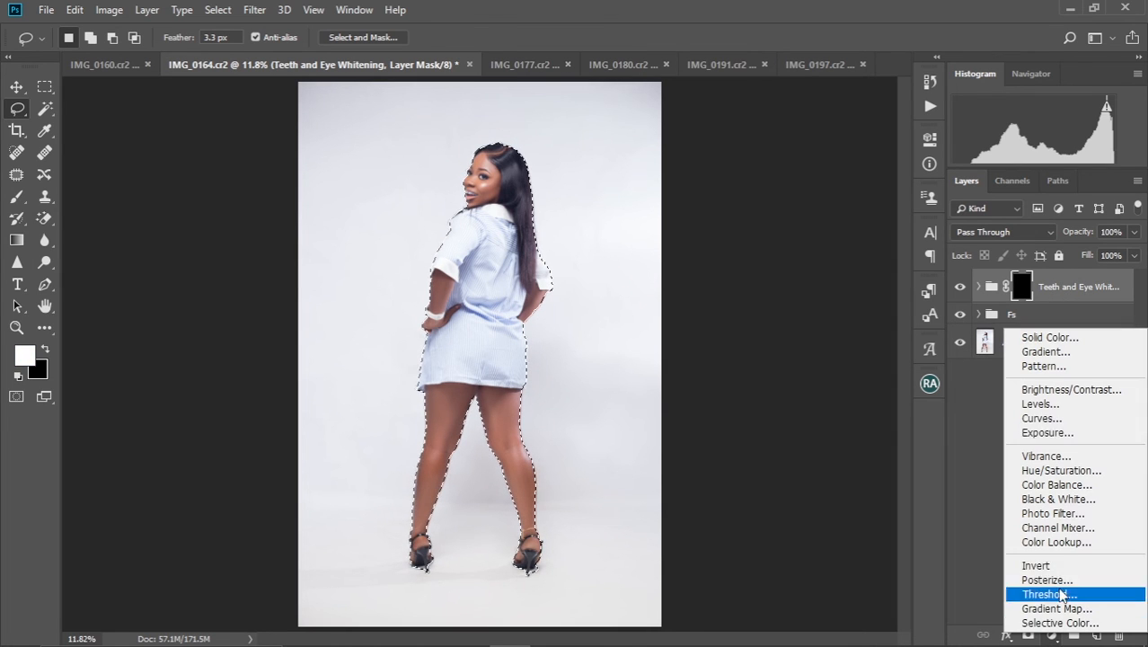
click(1041, 418)
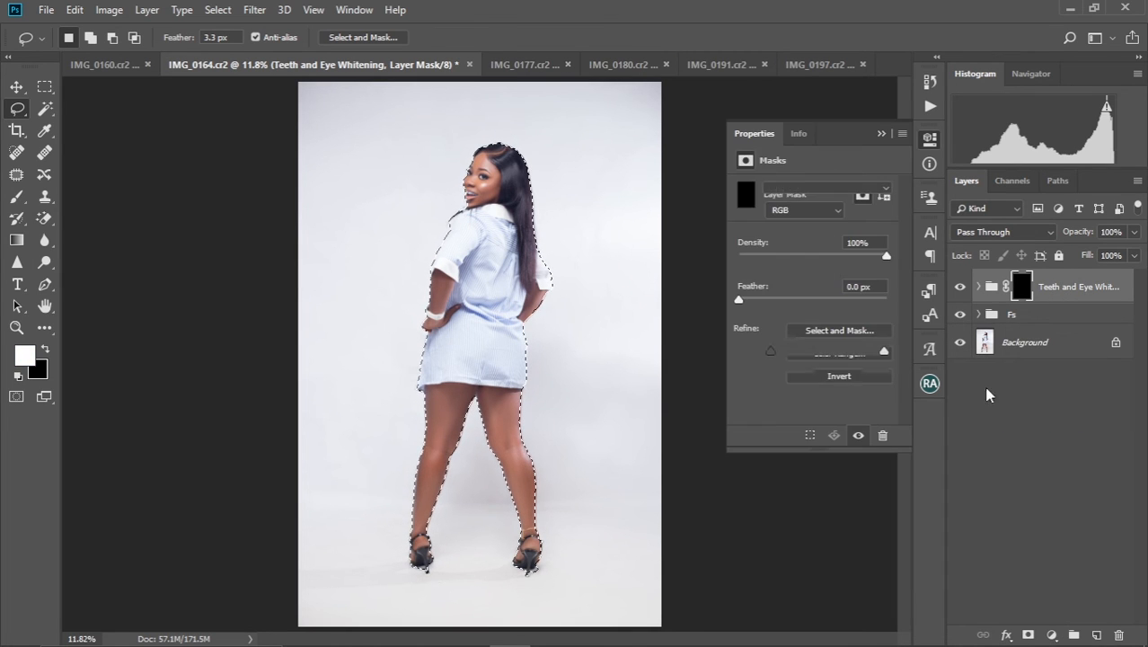
click(879, 135)
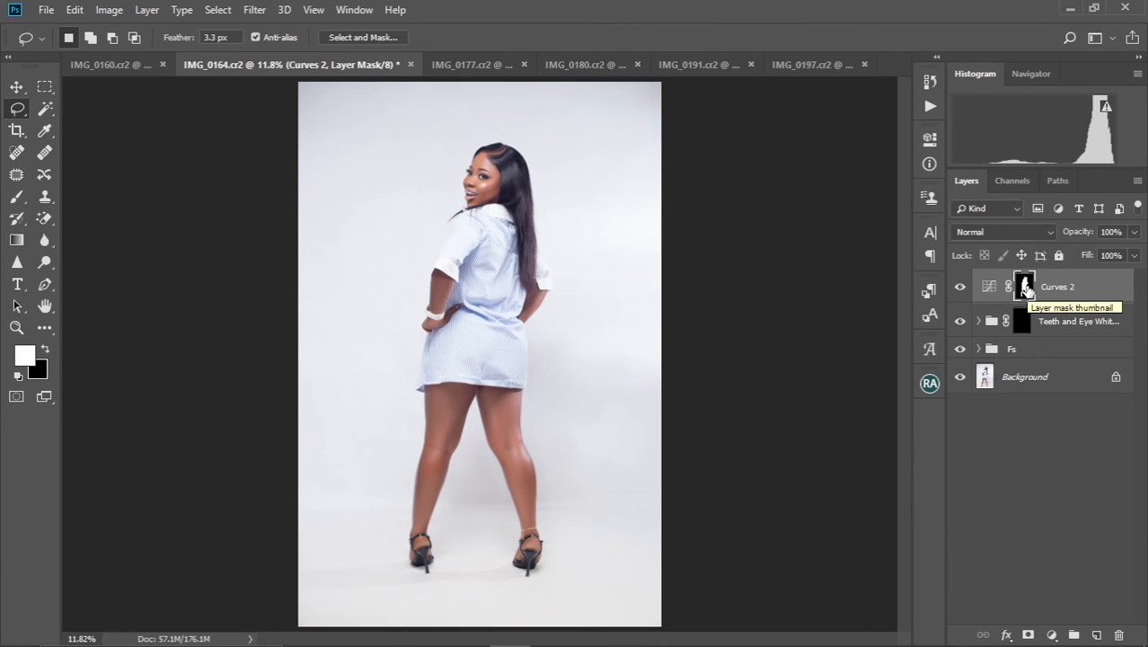
key(ctrl+i)
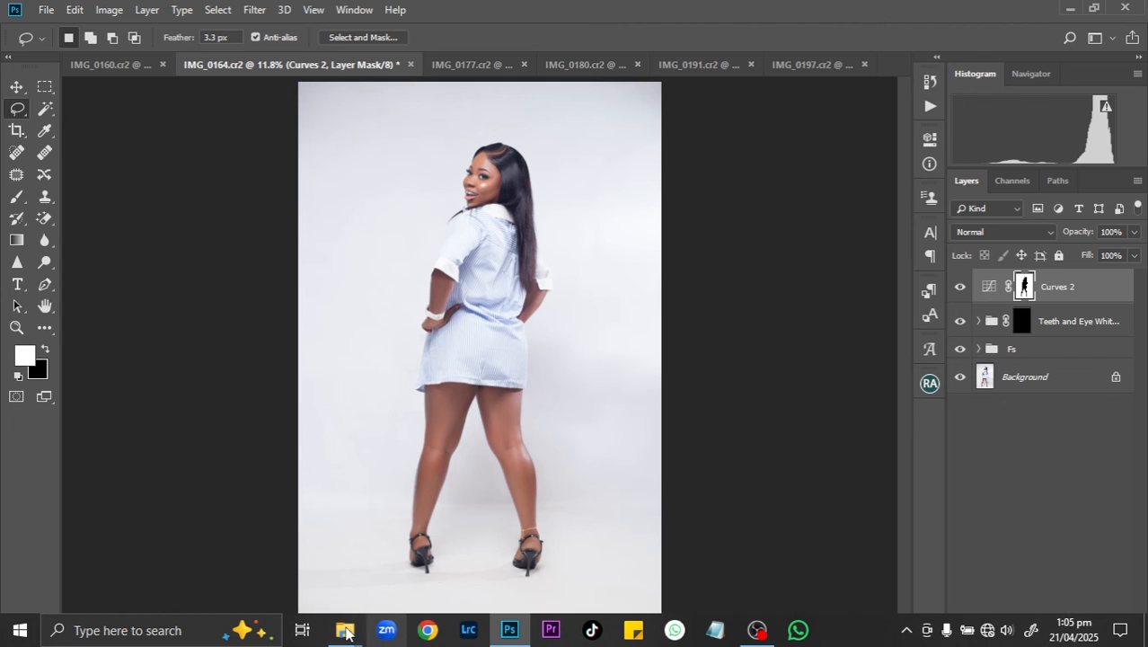
Switch to File Explorer, preview curtain backdrops in the Backgrounds folder, and place 2023_04_26_20_30_IMG_3518 into the portrait in Photoshop
mouse_move(342, 633)
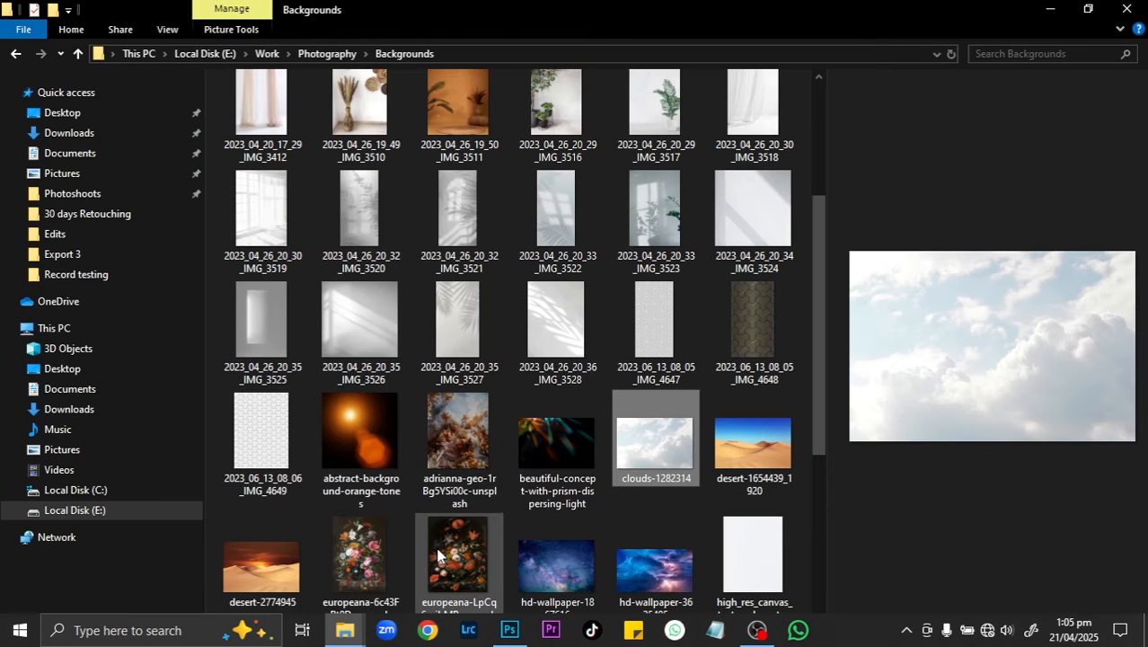
click(441, 552)
scroll(823, 267, up, 3)
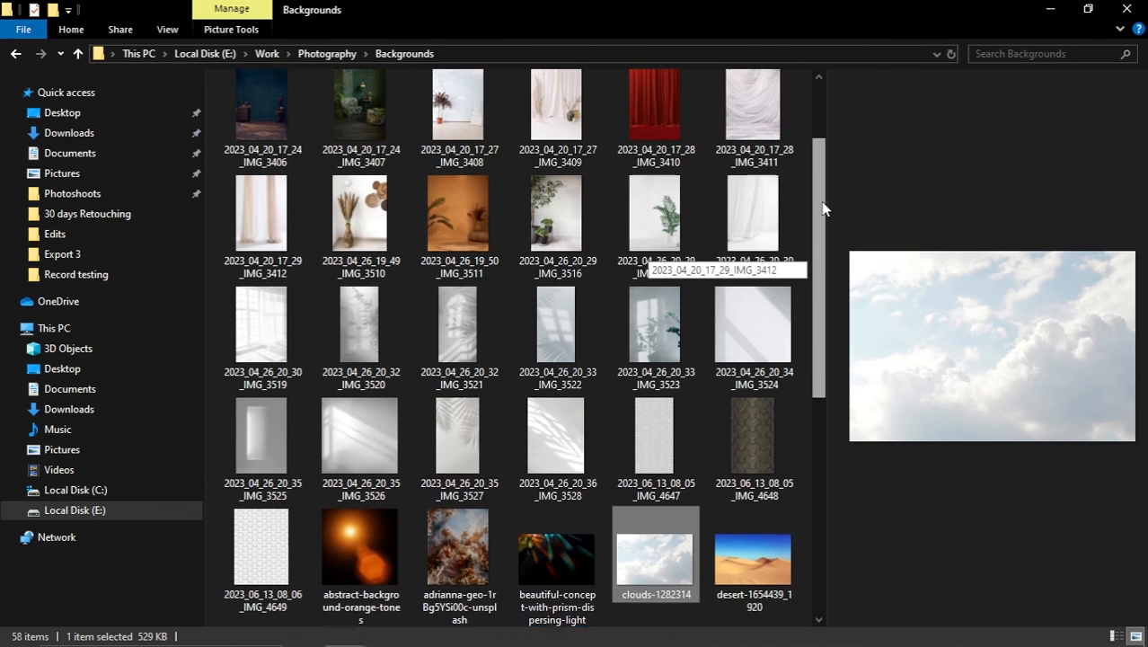
click(288, 339)
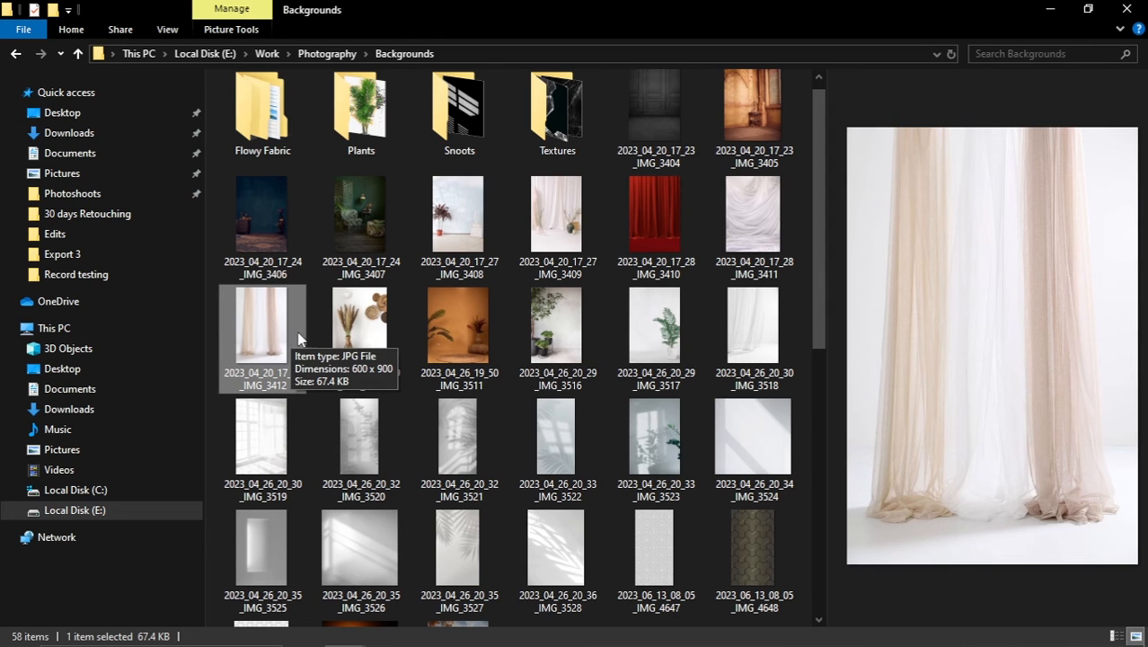
click(742, 226)
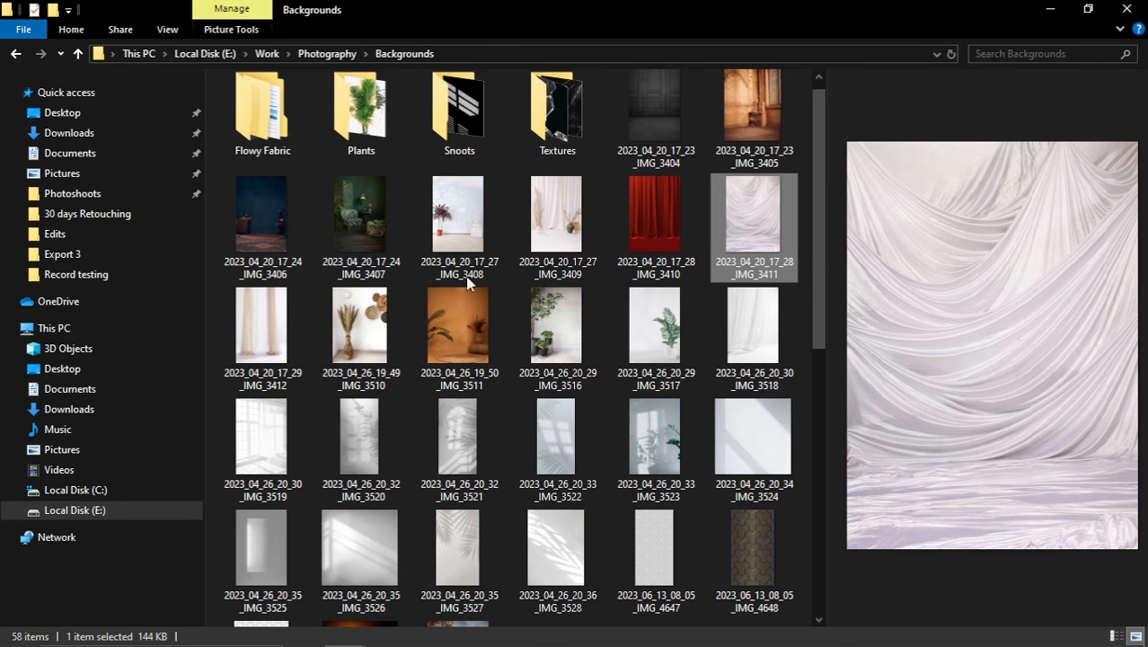
click(276, 356)
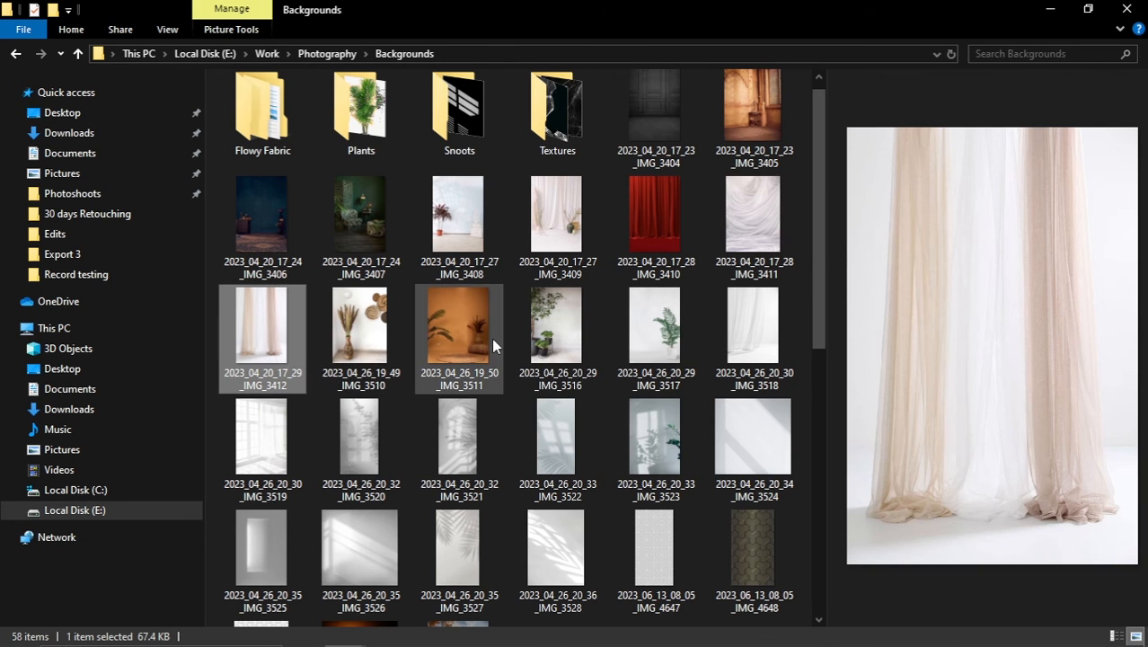
click(732, 339)
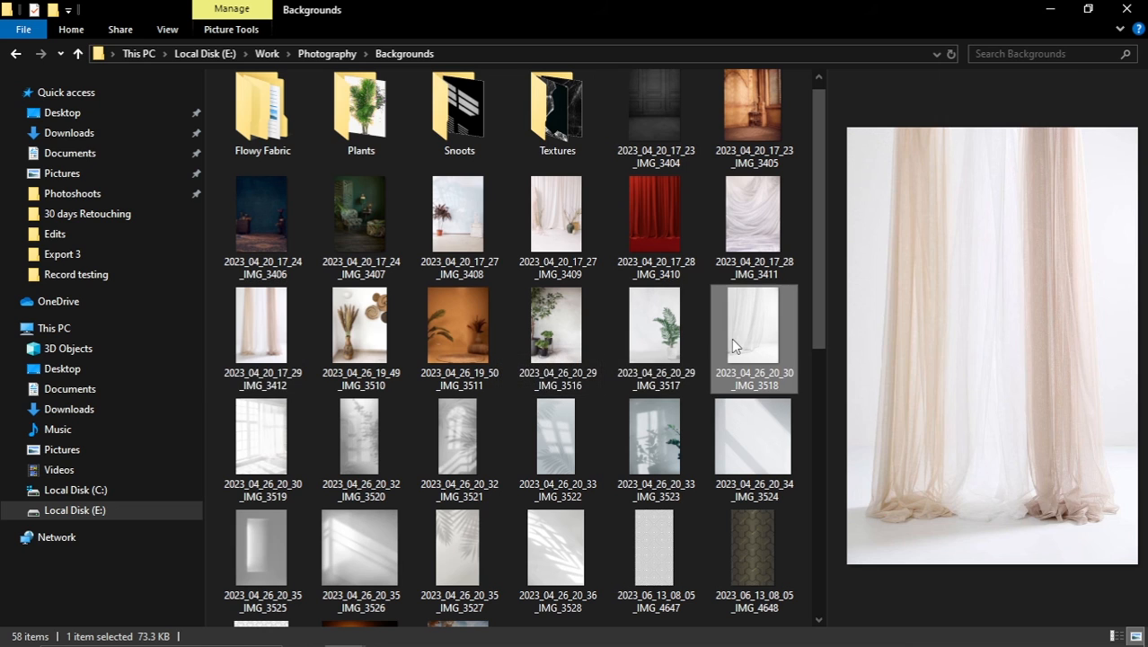
drag(747, 335, 490, 296)
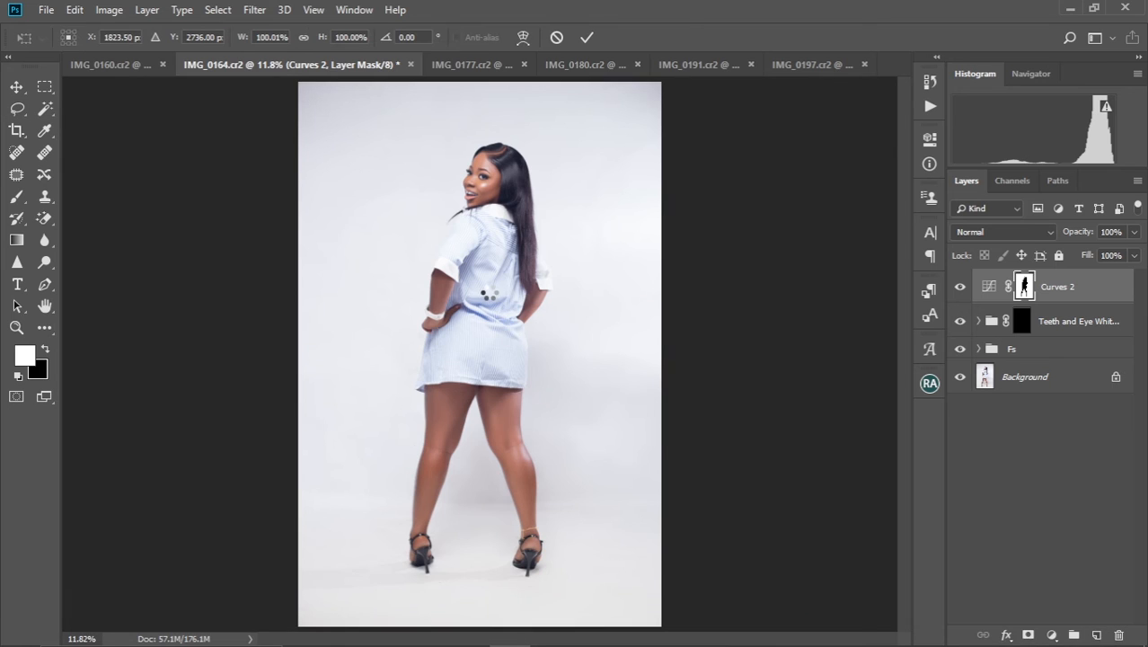
Scale the placed curtain image to about 127% and position it over the portrait's full width and upper edge
scroll(544, 375, down, 3)
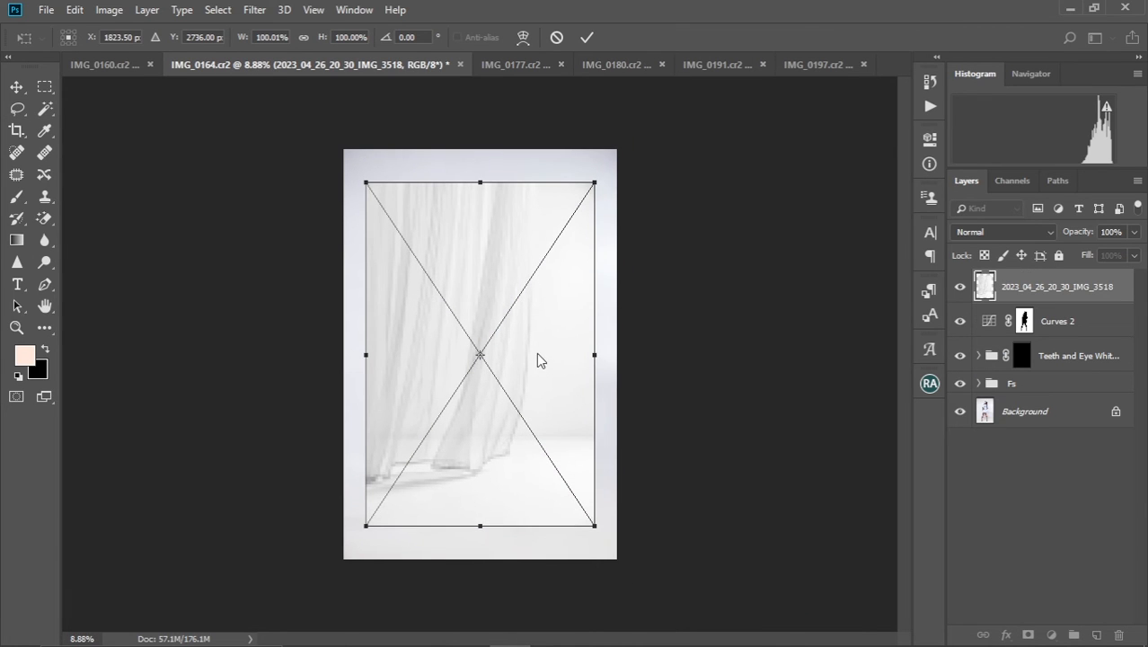
drag(526, 365, 526, 327)
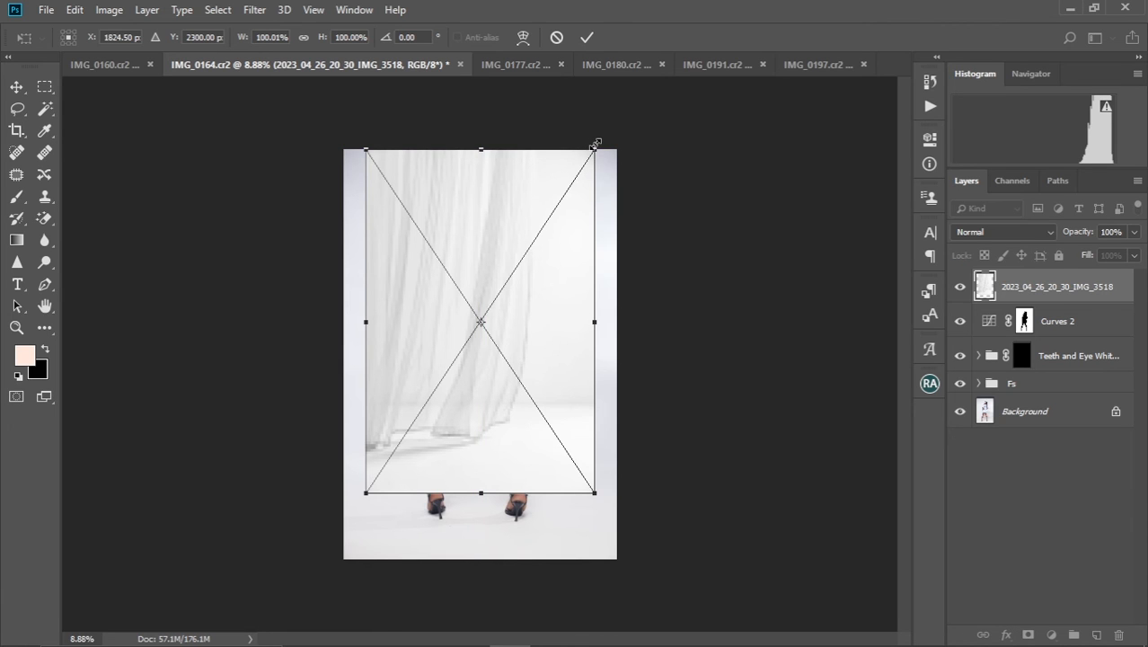
drag(594, 145, 639, 106)
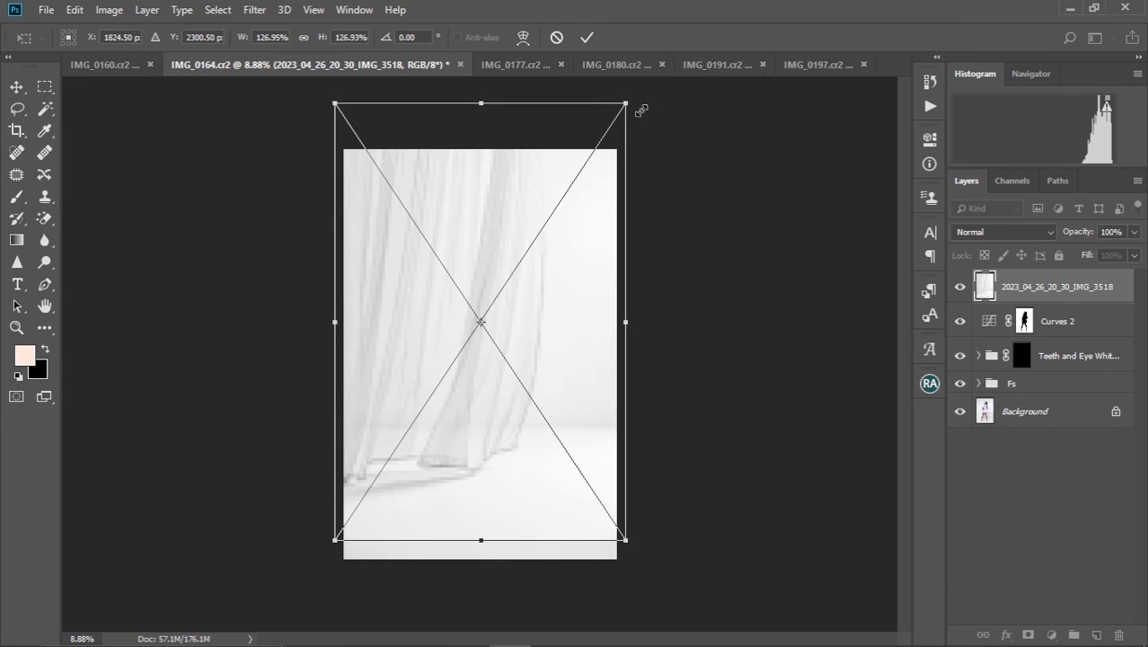
mouse_move(547, 358)
mouse_down()
mouse_move(559, 205)
mouse_move(543, 365)
mouse_up()
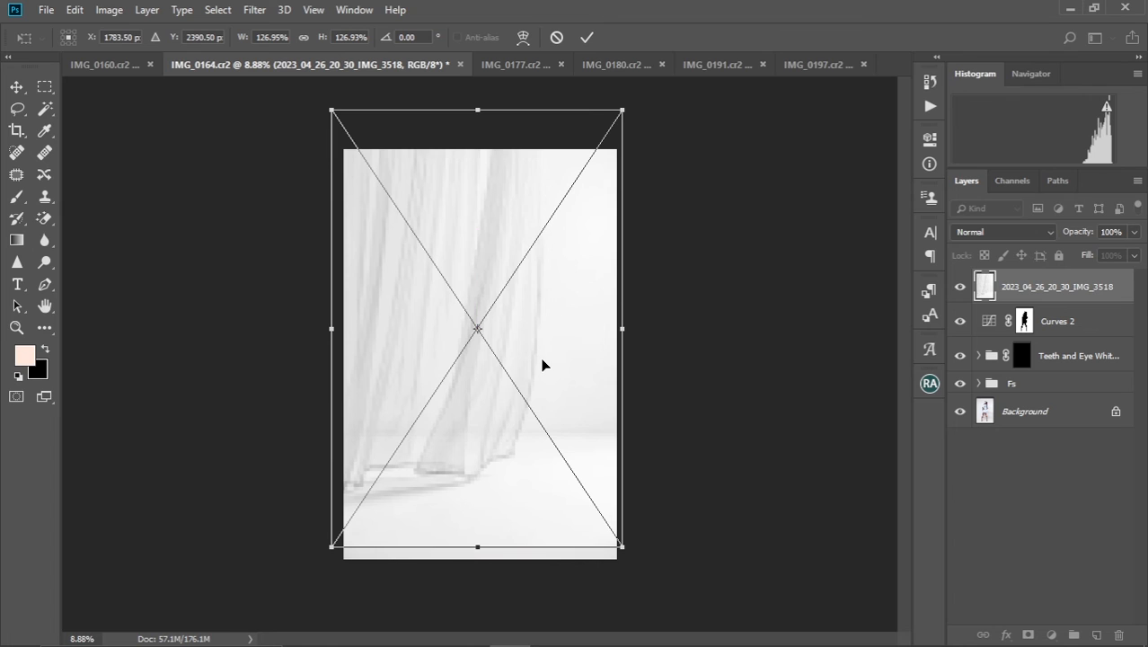
click(586, 37)
Set the curtain image layer's blend mode to Multiply
key(l)
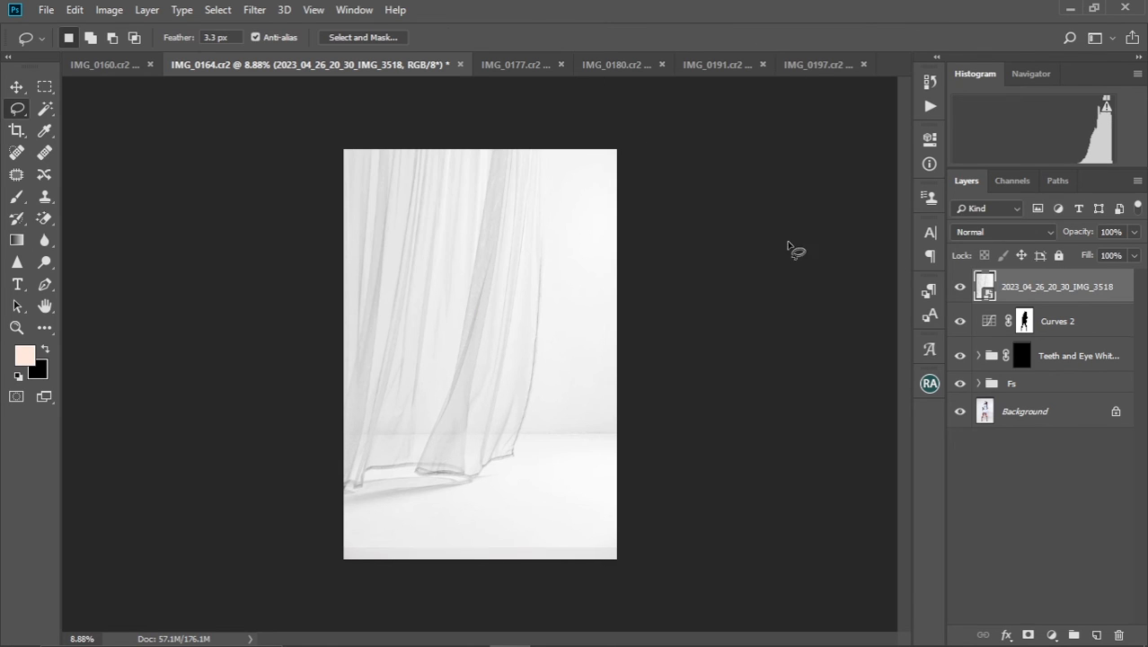
click(1033, 231)
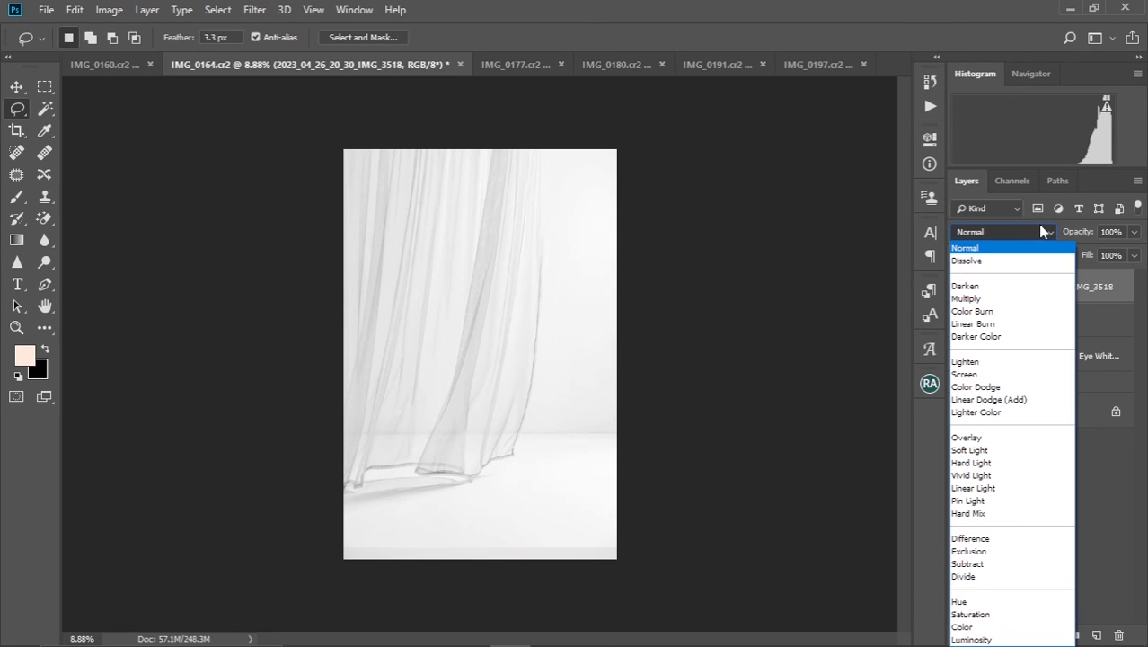
click(992, 298)
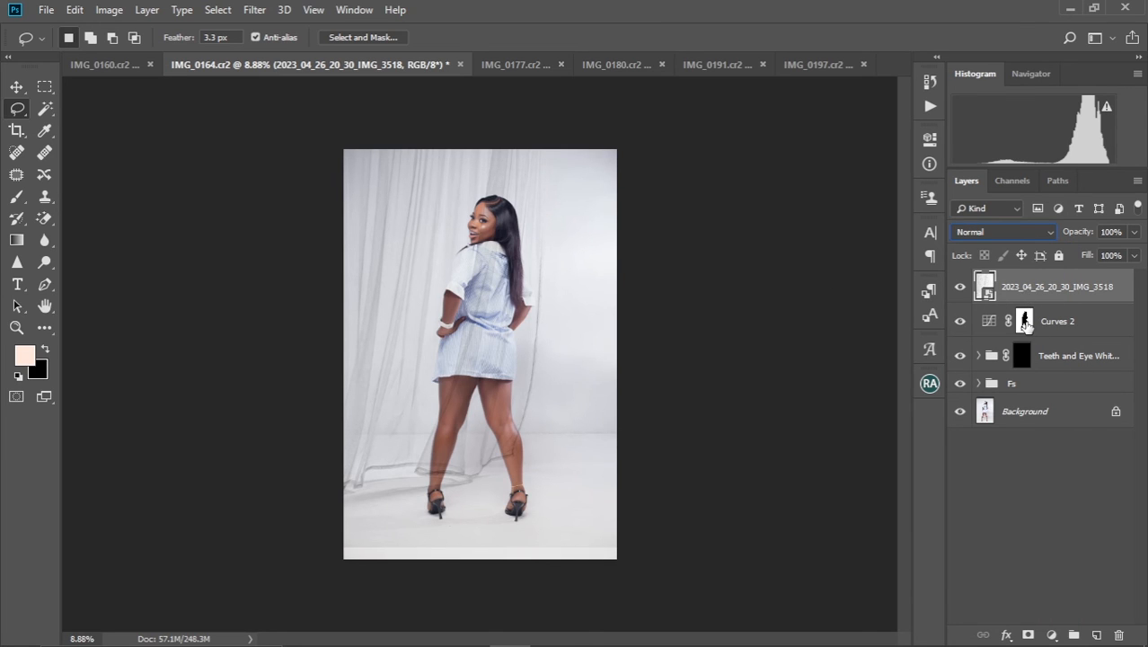
Copy the Curves 2 layer mask onto the 2023_04_26_20_30_IMG_3518 curtain layer so the subject is excluded from the overlay
click(1025, 324)
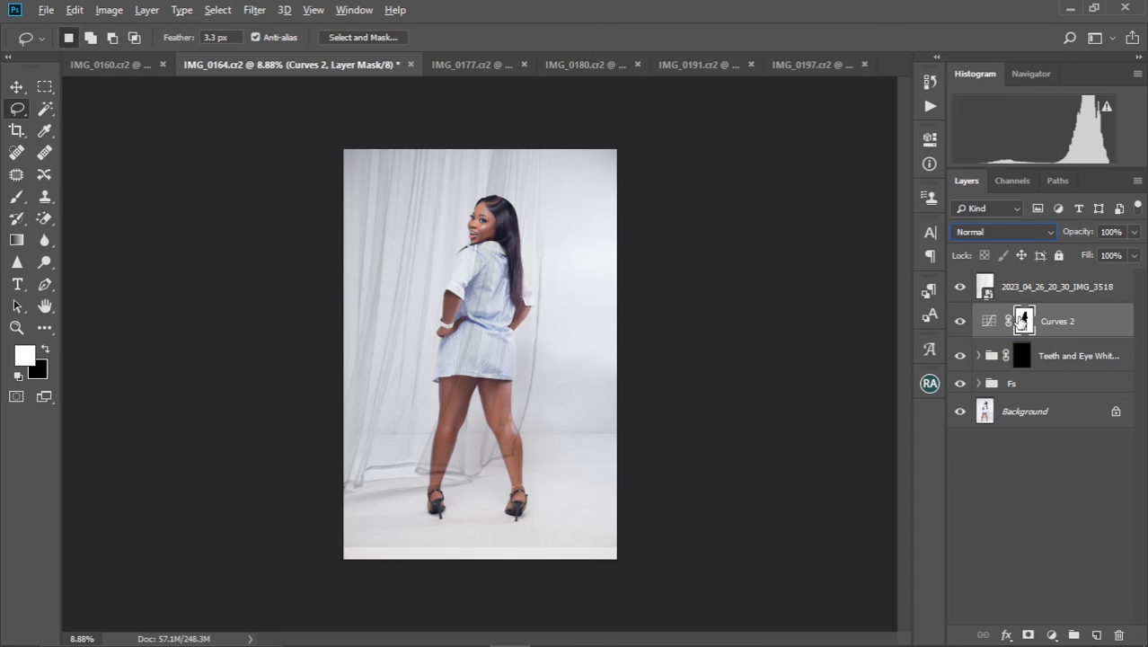
drag(1024, 328, 1020, 295)
click(1020, 295)
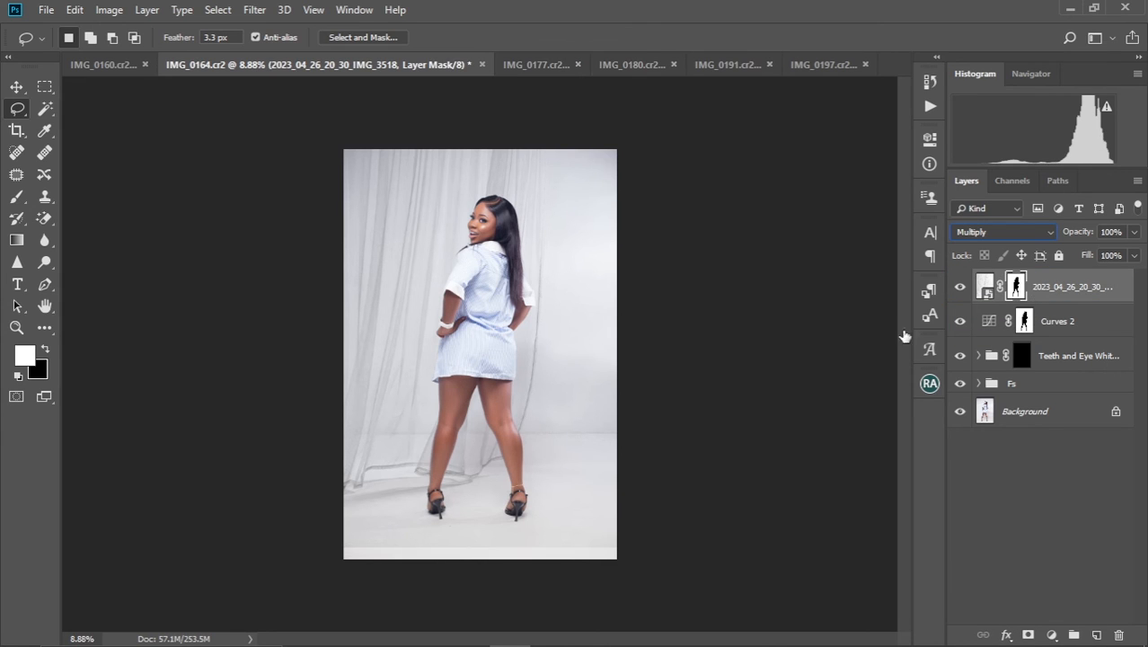
key(ctrl+2)
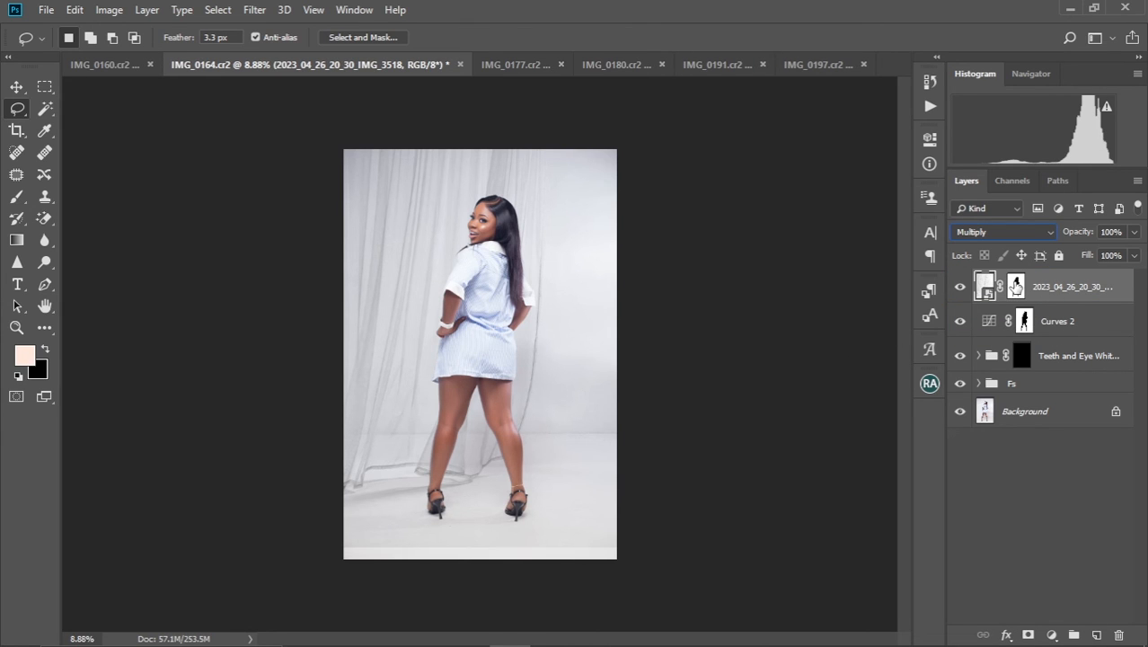
Paint black with a 1600 px brush on the curtain layer's mask along the photo's bottom edge to hide the curtain image's lower seam
click(1016, 288)
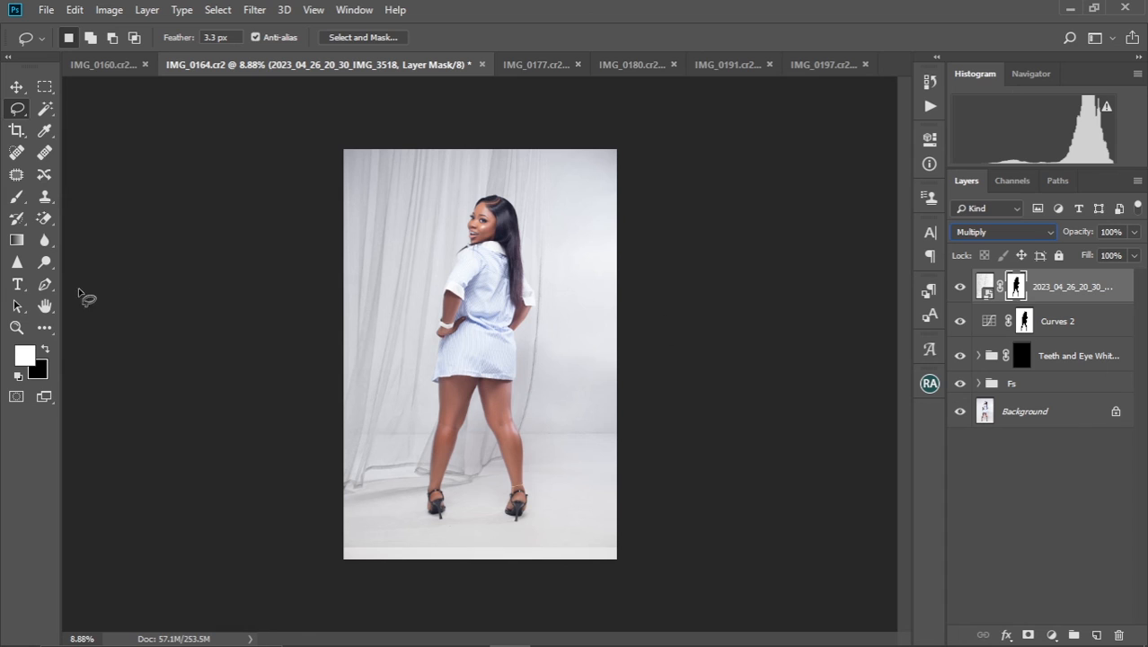
click(16, 203)
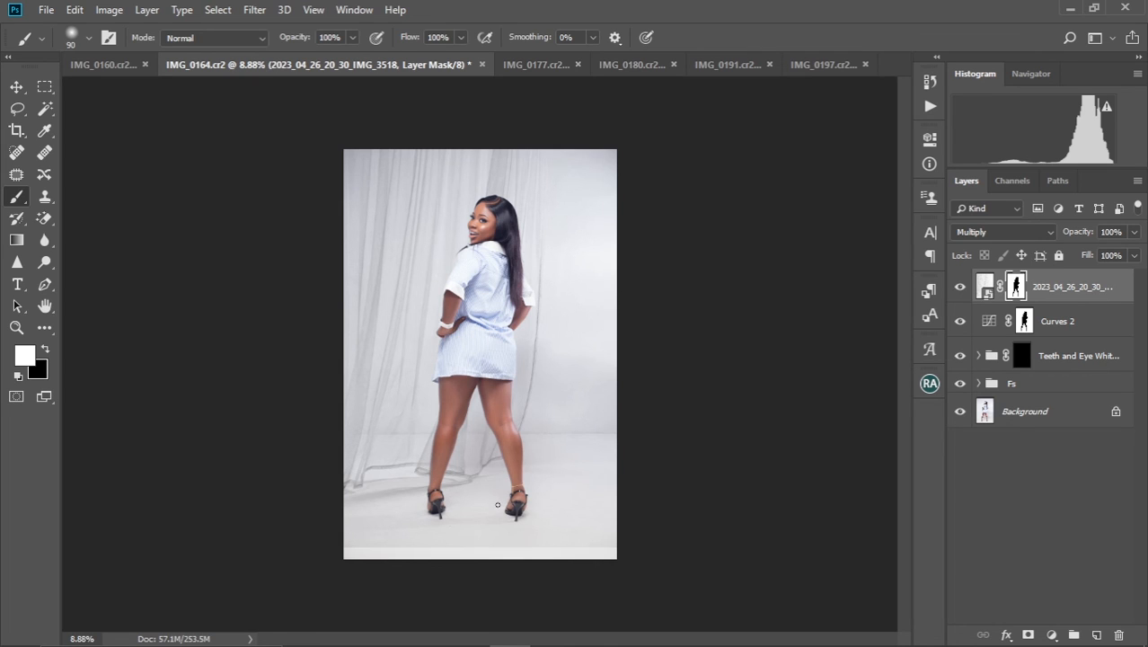
key(bracketright)
key(bracketright)
key(bracketright)
key(bracketright)
key(bracketright)
key(bracketright)
key(bracketright)
key(bracketright)
key(bracketright)
key(bracketright)
key(bracketright)
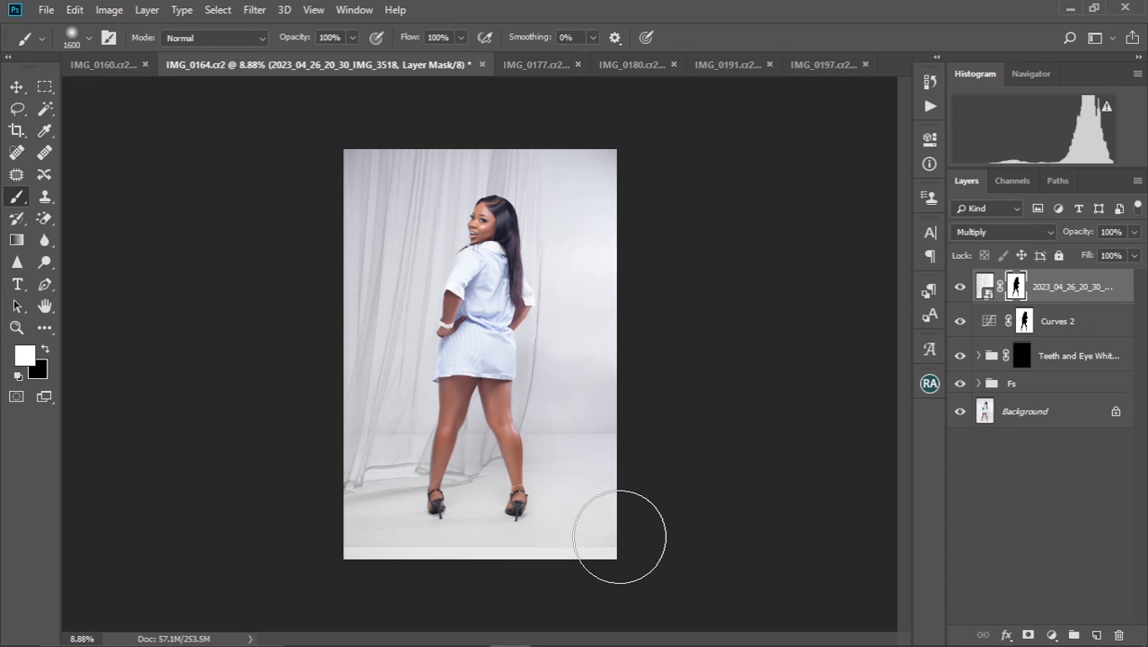
key(x)
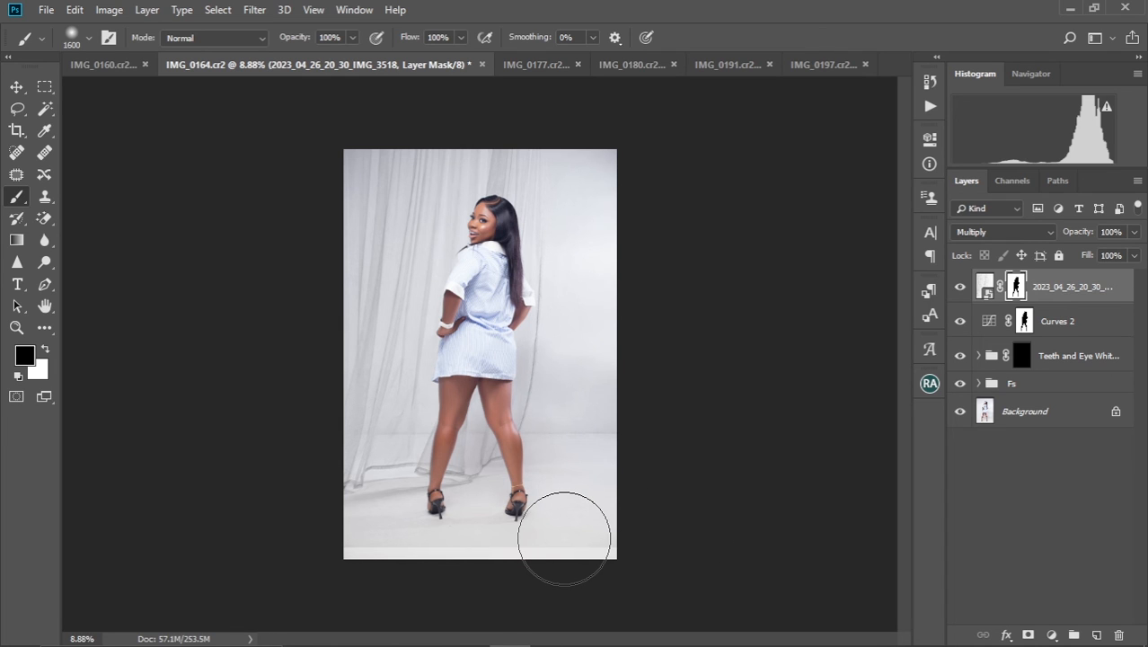
drag(675, 529, 352, 569)
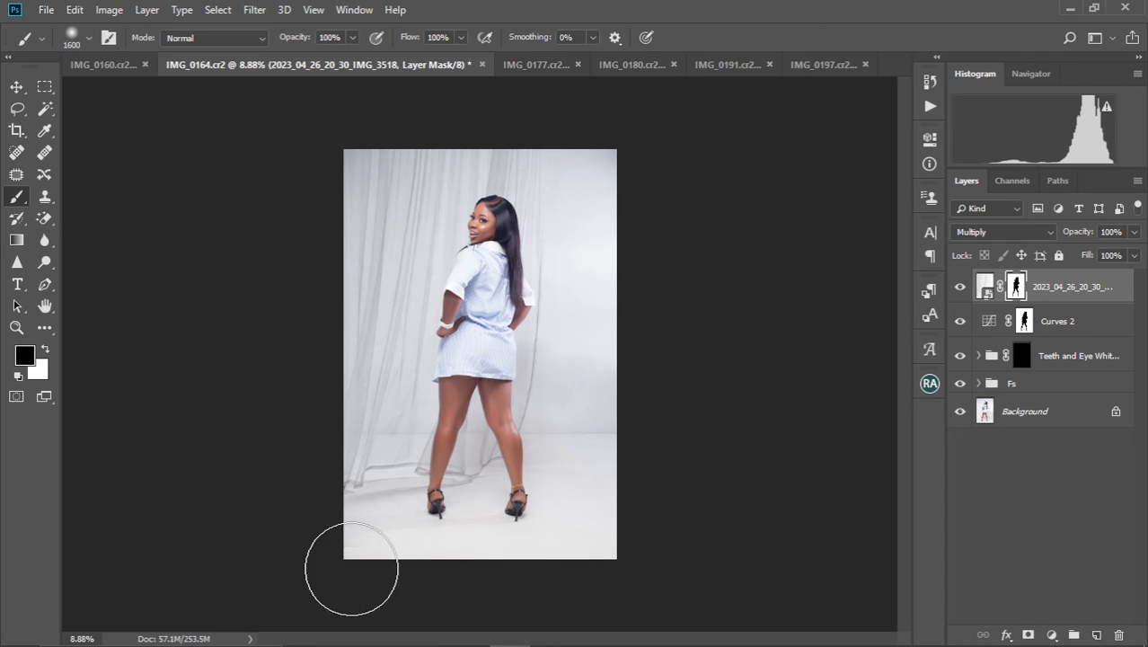
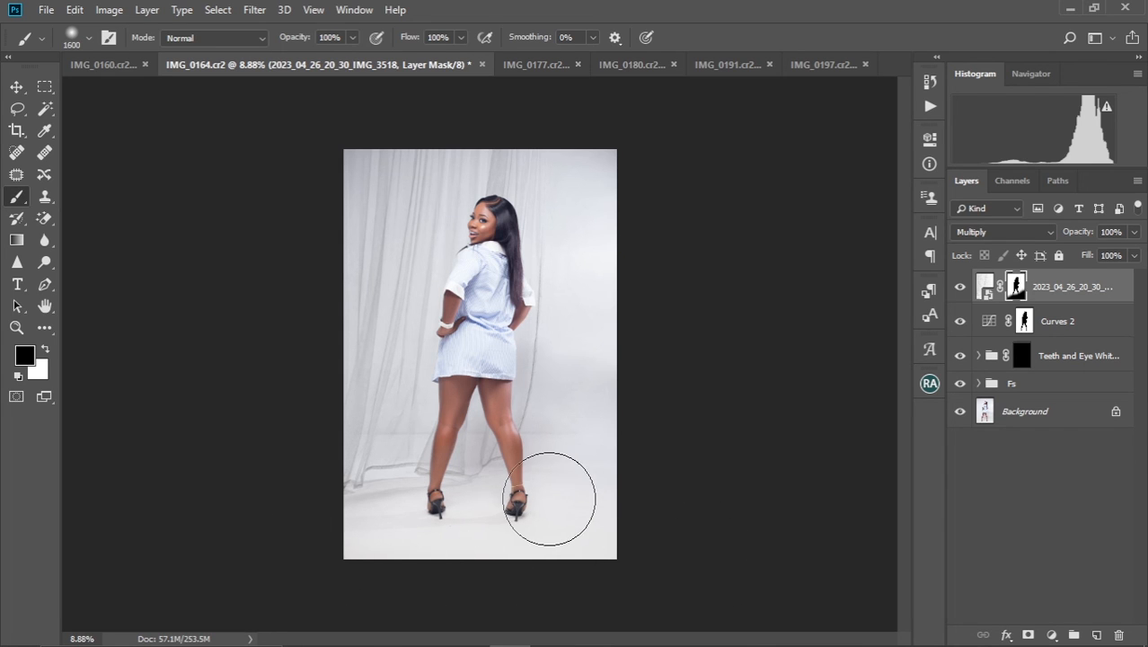
Shift the 2023_04_26_20_30_IMG_3518 curtain image slightly upward behind the subject with Free Transform, keeping its scale
scroll(549, 499, down, 5)
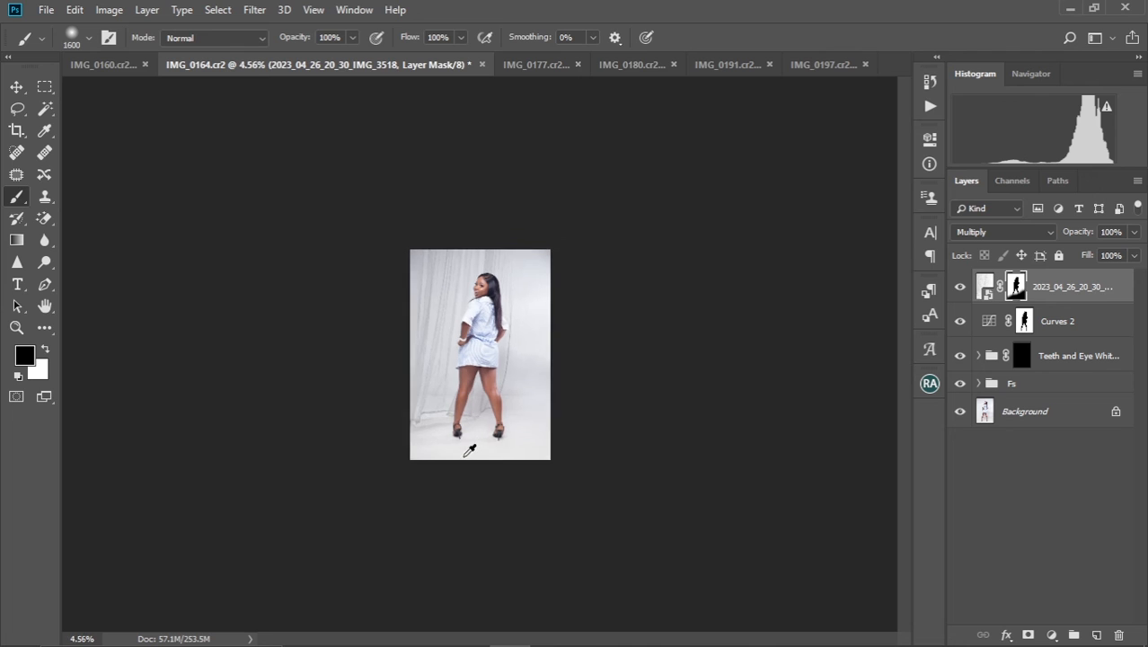
scroll(469, 449, up, 4)
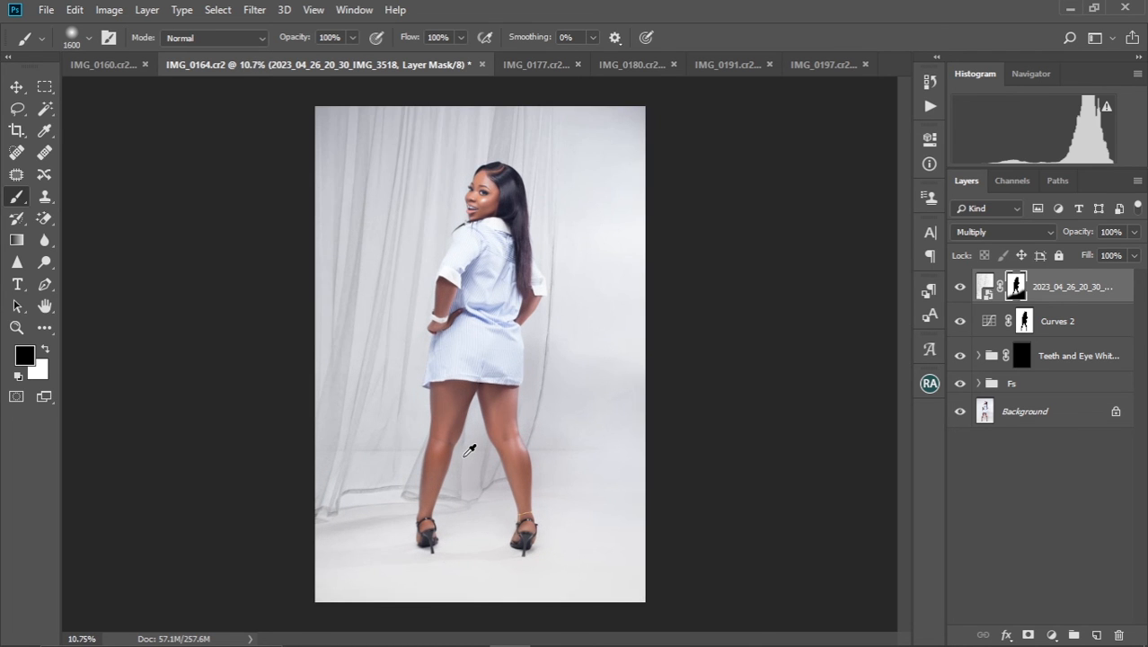
scroll(469, 449, up, 2)
scroll(469, 447, down, 3)
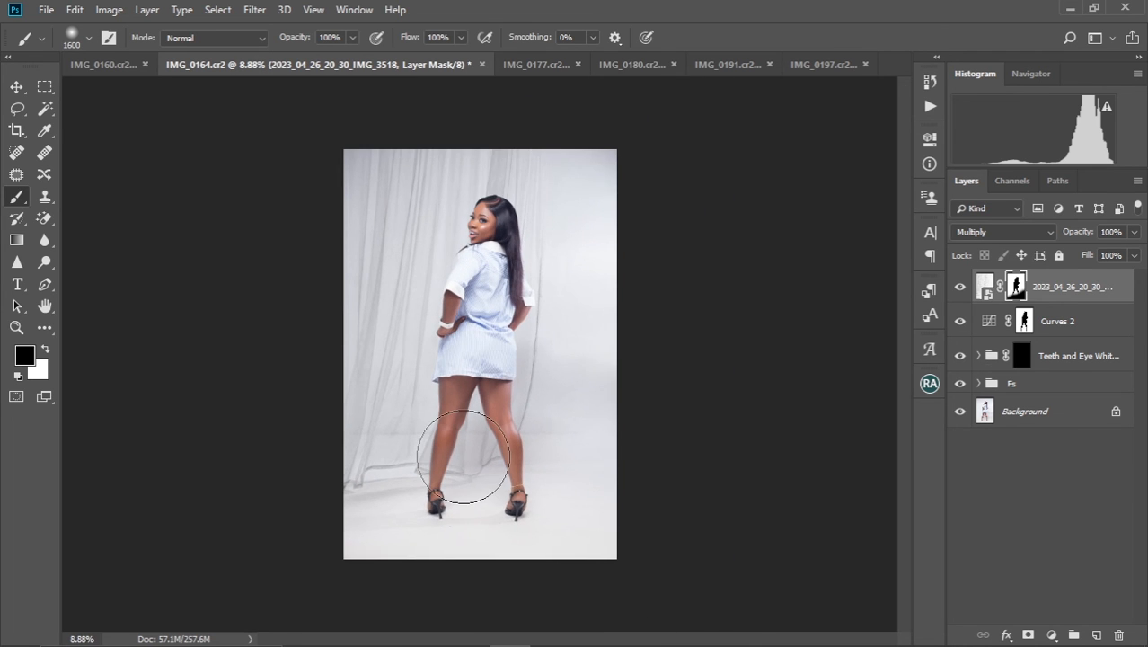
click(984, 287)
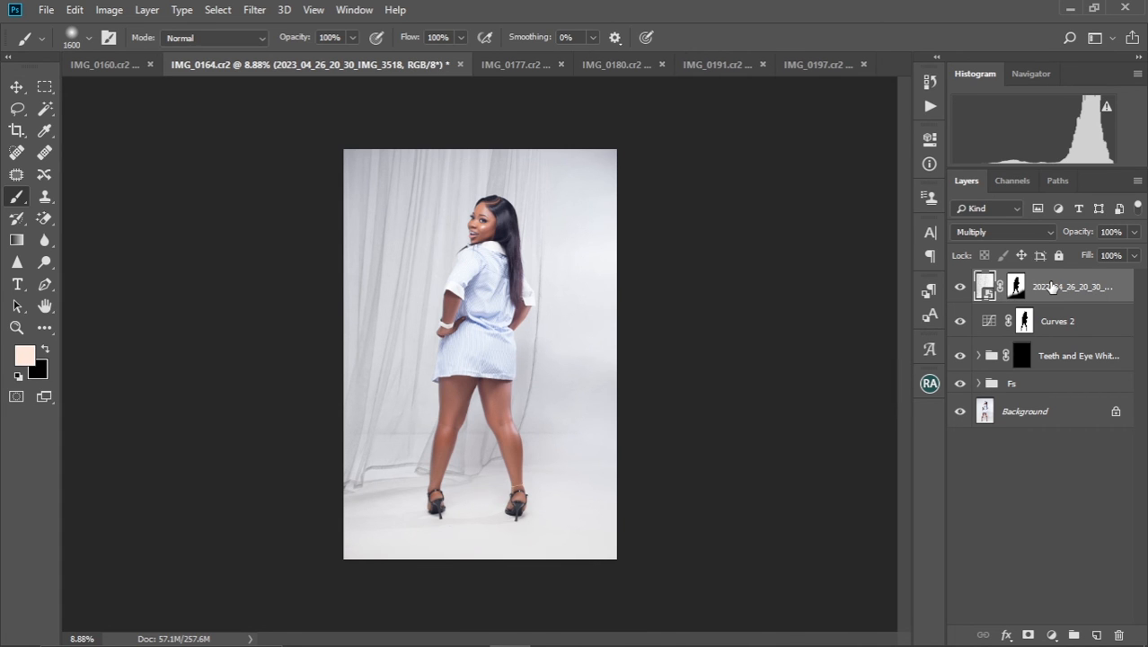
key(ctrl+t)
mouse_move(507, 336)
mouse_down()
mouse_move(508, 310)
mouse_move(506, 331)
mouse_up()
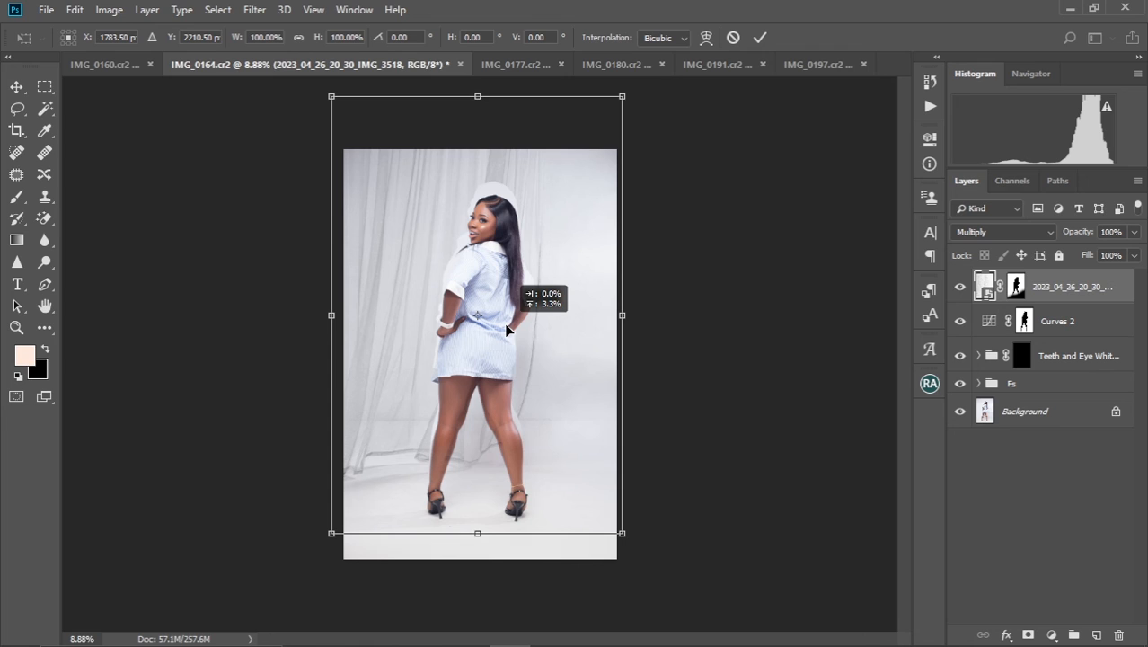
drag(506, 329, 503, 330)
click(760, 37)
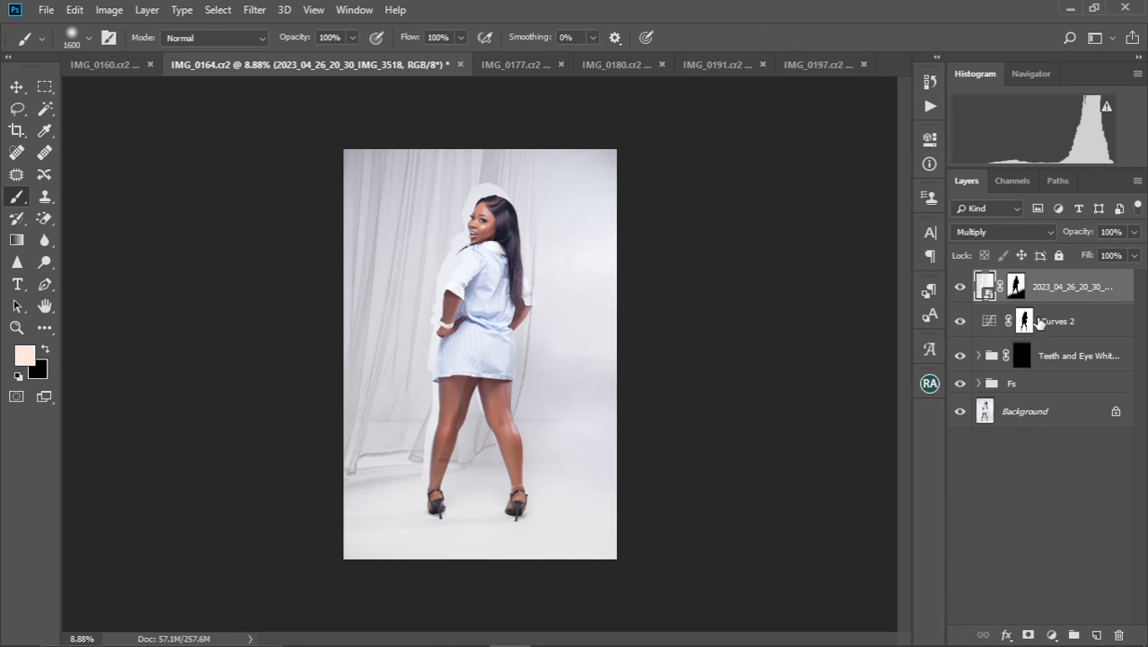
Replace the curtain layer's mask with a copy of the Curves 2 mask and paint black along its bottom edge to hide the seam
click(1025, 322)
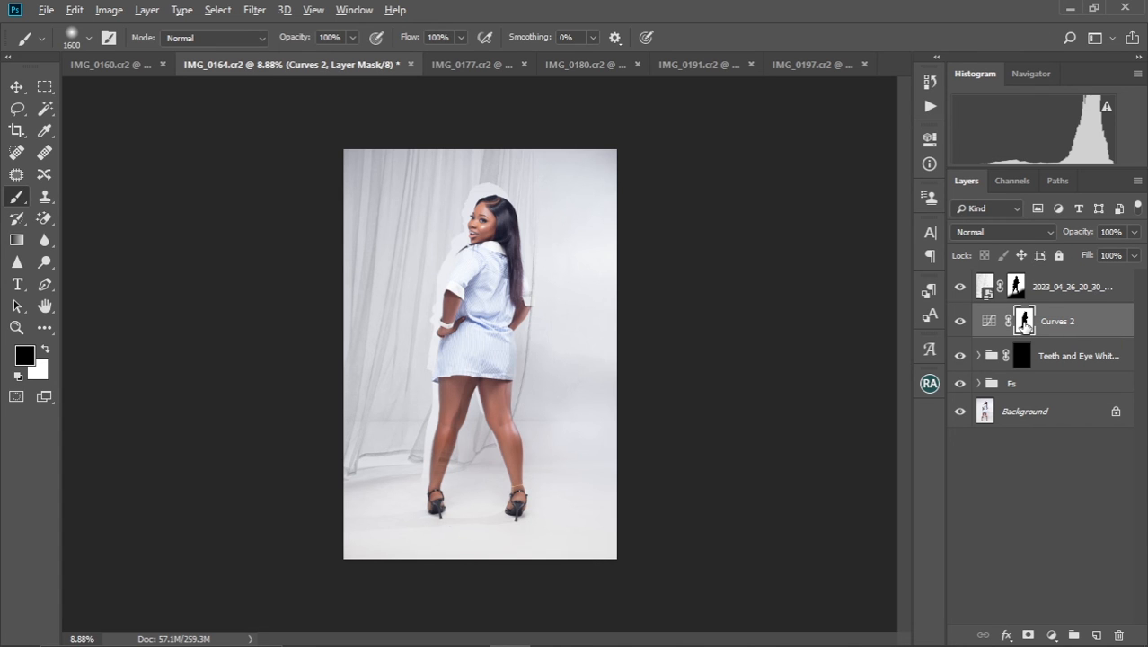
drag(1025, 325, 1022, 300)
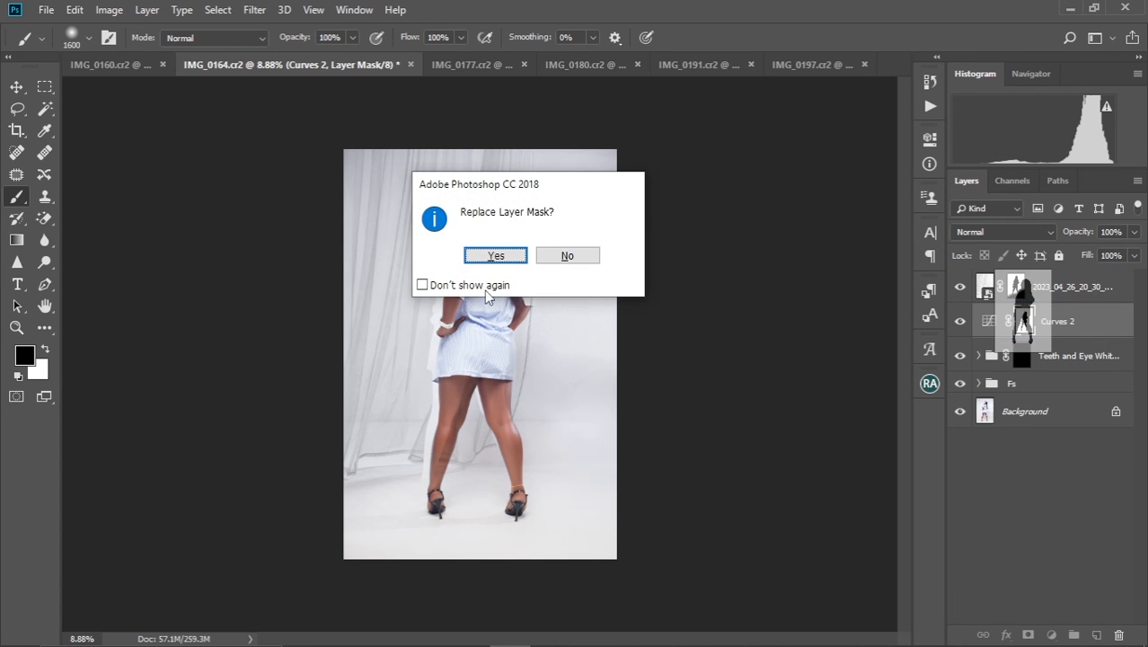
click(496, 256)
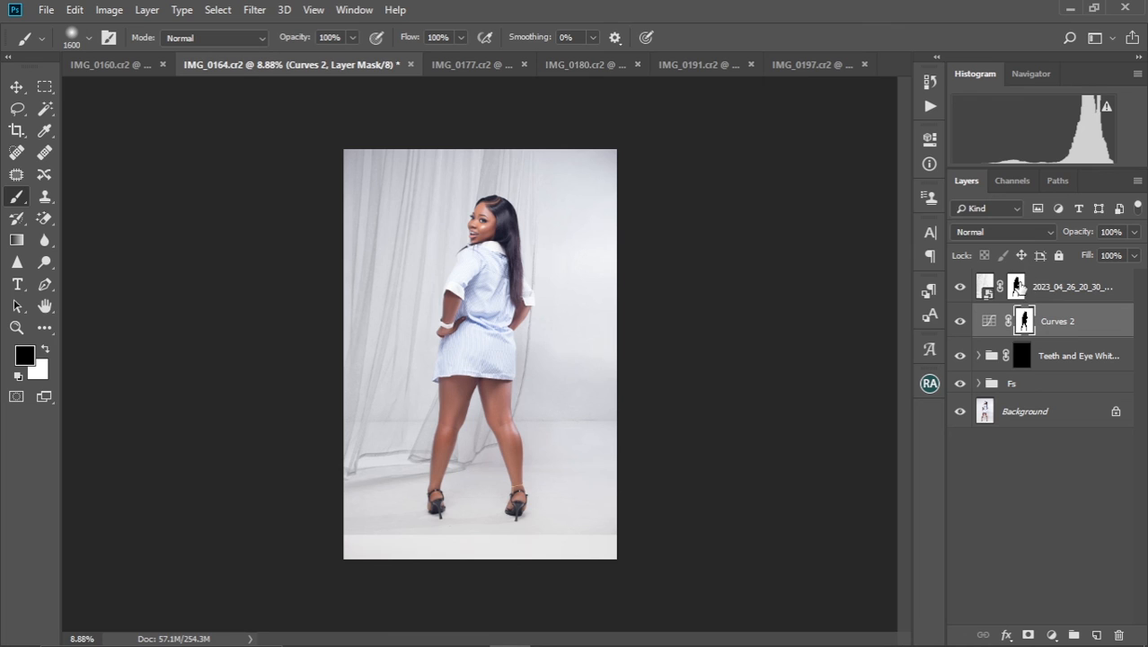
click(1018, 287)
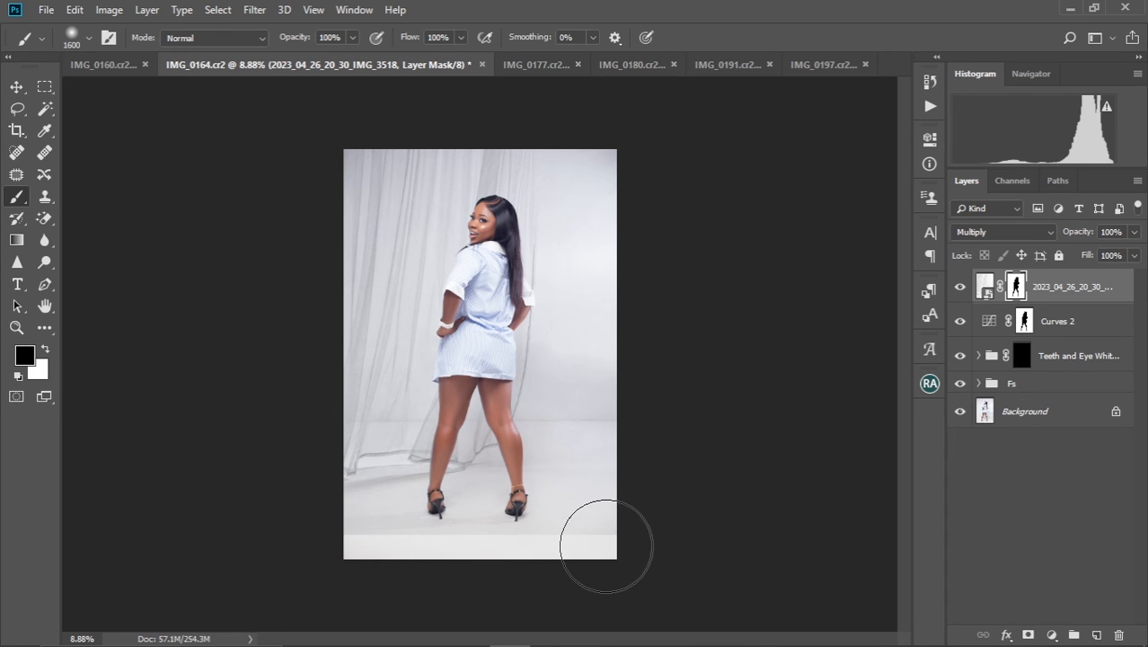
mouse_move(653, 519)
mouse_down()
mouse_move(431, 553)
mouse_move(569, 525)
mouse_move(610, 498)
mouse_move(635, 534)
mouse_move(615, 509)
mouse_move(325, 563)
mouse_move(625, 504)
mouse_move(340, 517)
mouse_move(616, 498)
mouse_up()
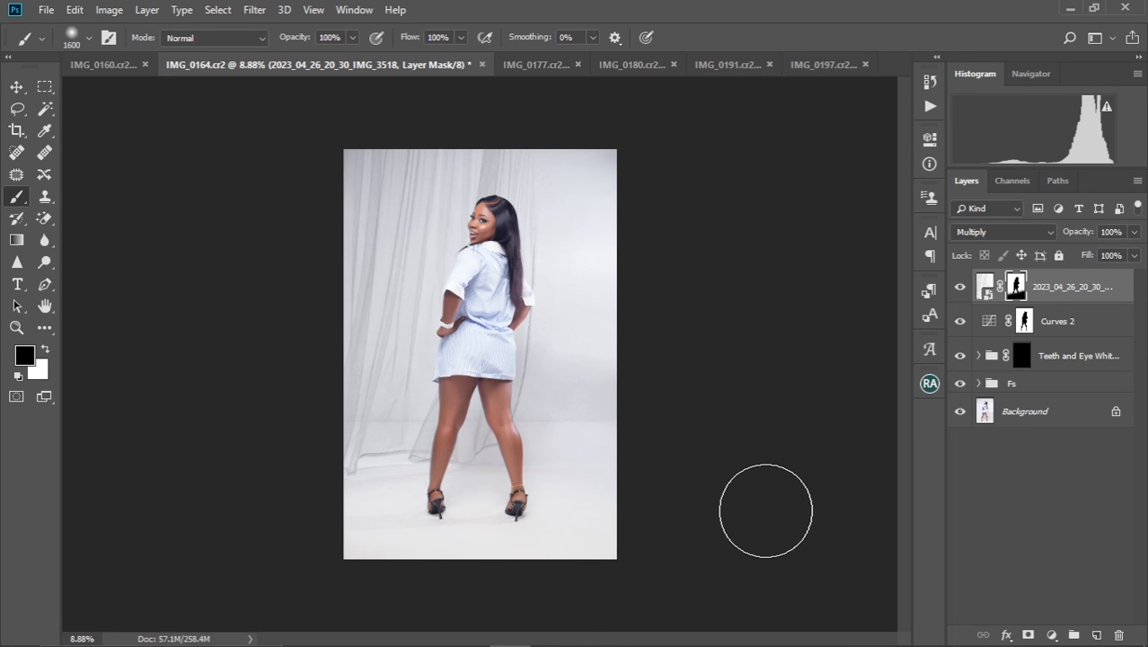
Lower the curtain layer's opacity to 71%
key(ctrl+minus)
key(ctrl+minus)
key(ctrl+minus)
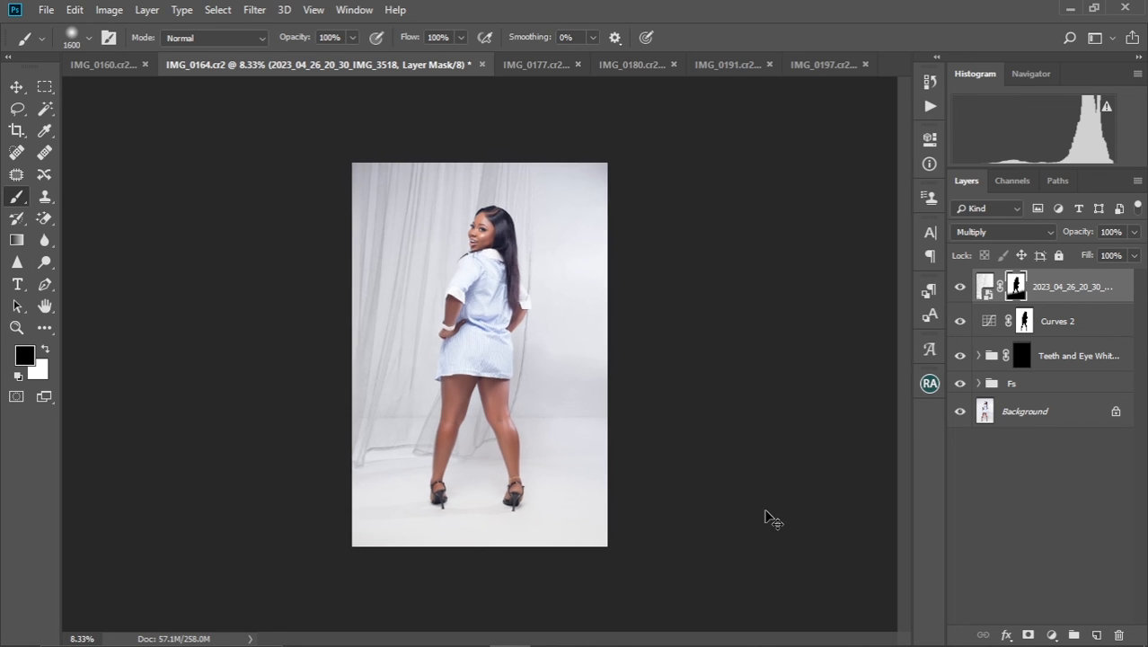
key(ctrl+plus)
key(ctrl+plus)
key(ctrl+plus)
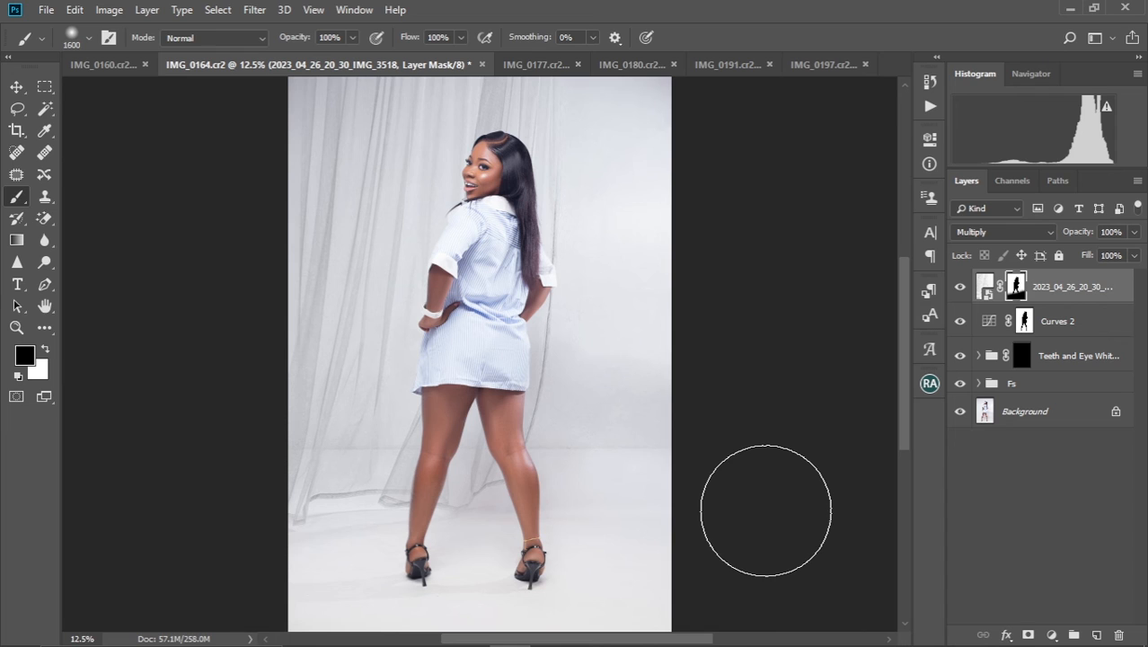
scroll(564, 510, down, 2)
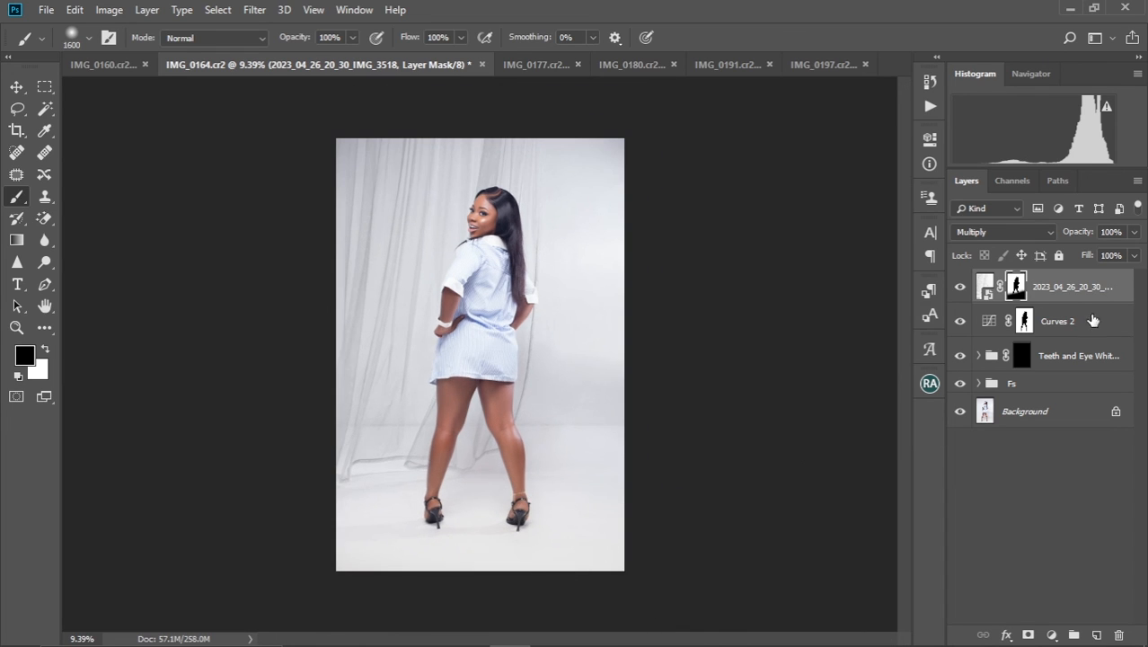
drag(1084, 233, 1062, 233)
Try the Normal blend mode on the curtain layer and return it to Multiply
click(1051, 235)
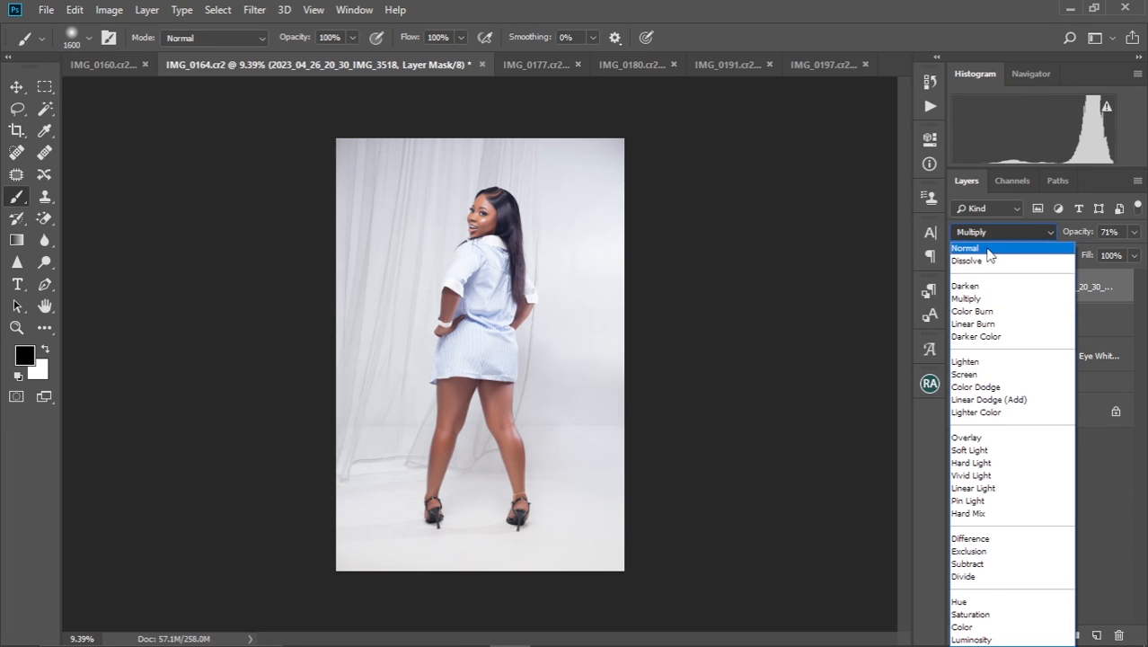
click(1013, 250)
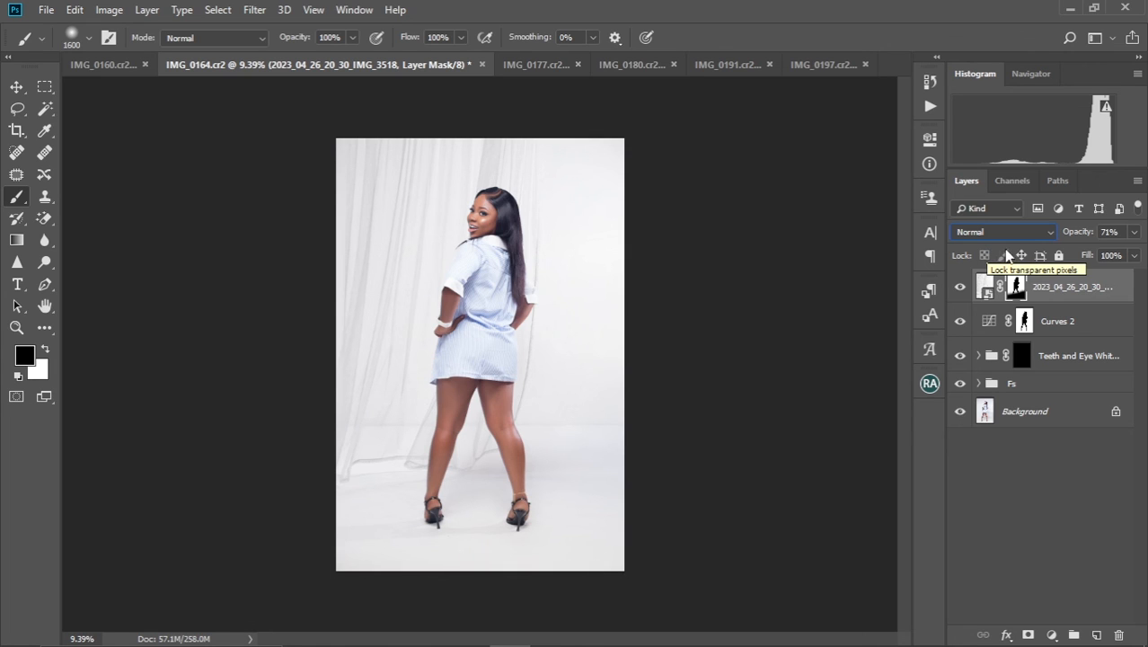
click(1046, 232)
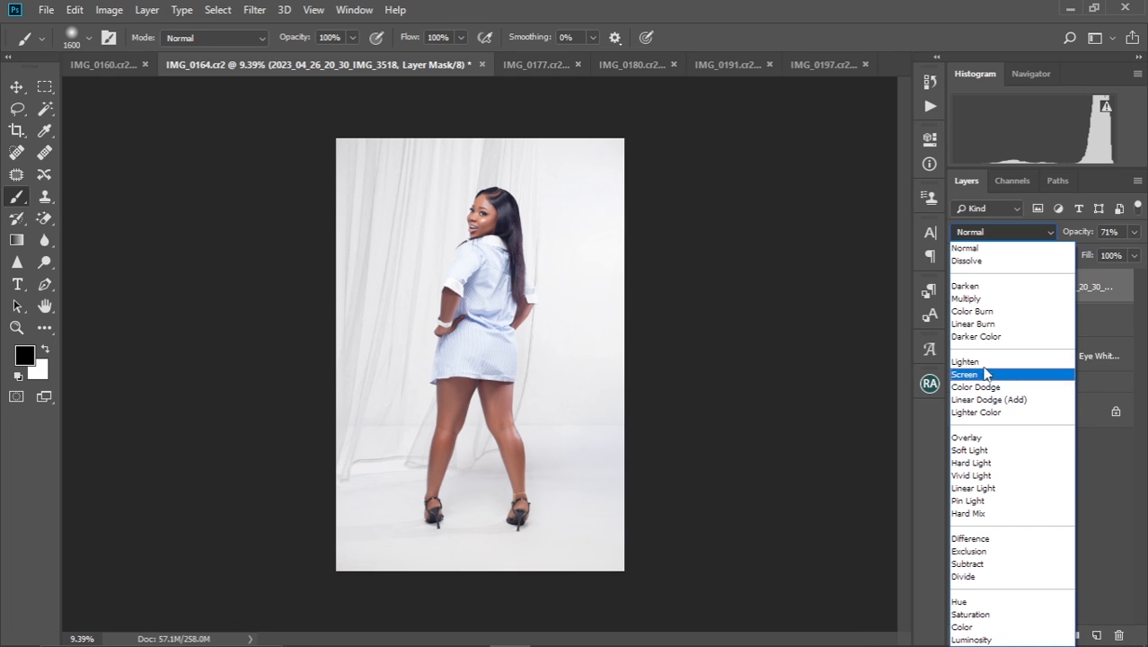
click(985, 299)
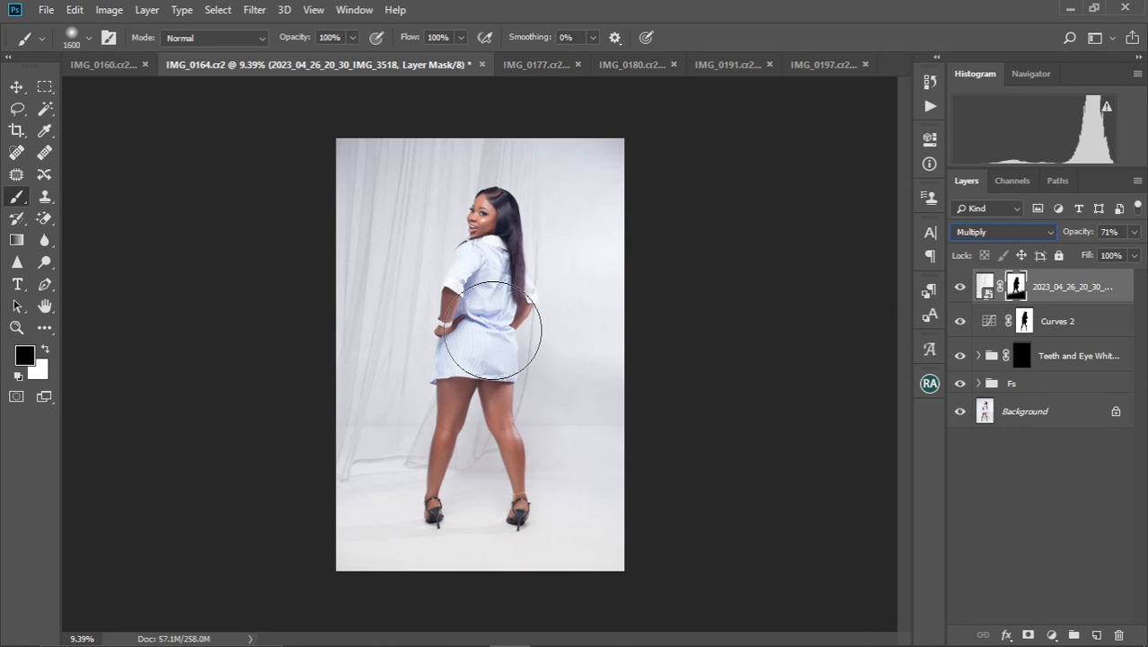
Copy the Selective Color 1 adjustment layer from IMG_0160.cr2 into IMG_0164.cr2, placing it above the curtain layer
key(ctrl+minus)
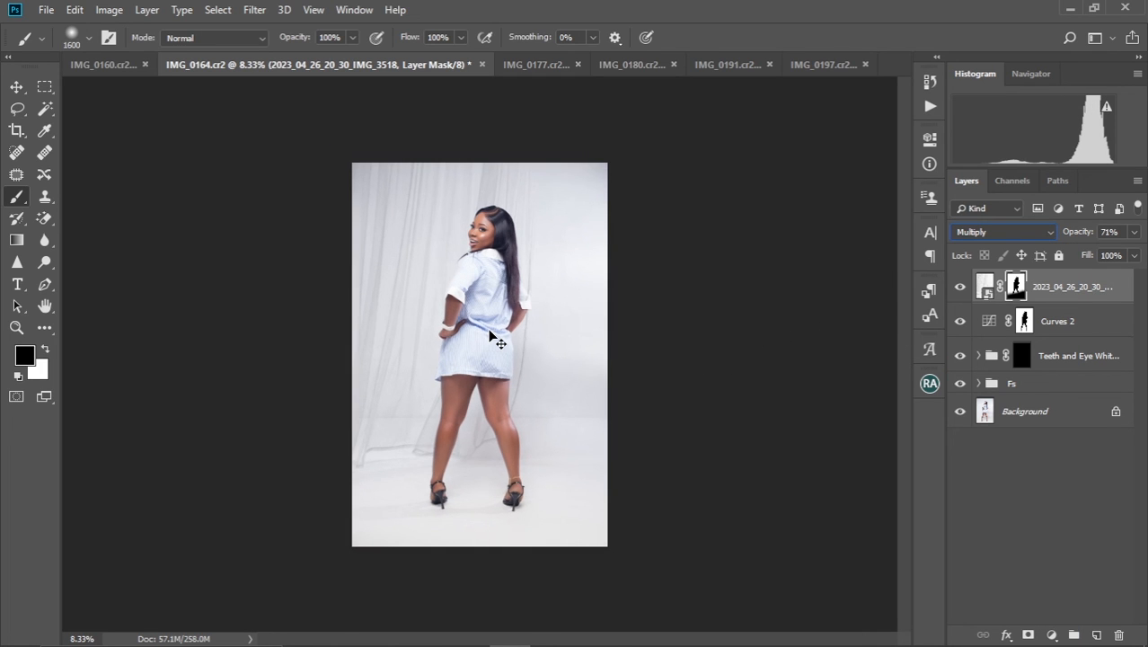
key(ctrl+minus)
key(ctrl+plus)
scroll(485, 287, up, 2)
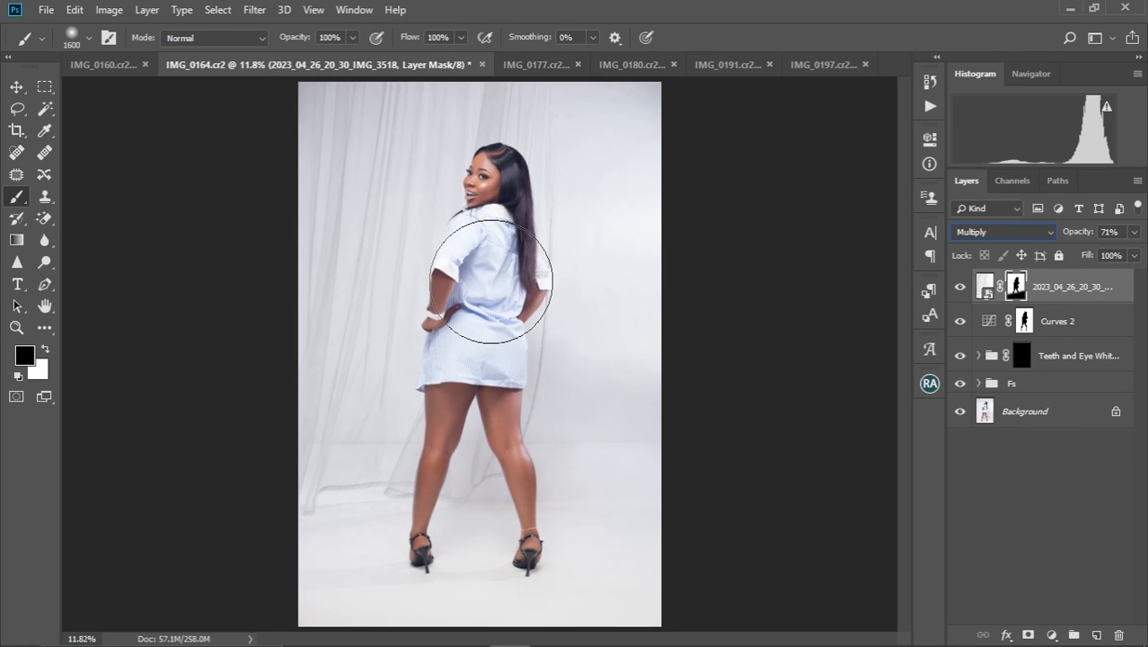
scroll(492, 287, up, 2)
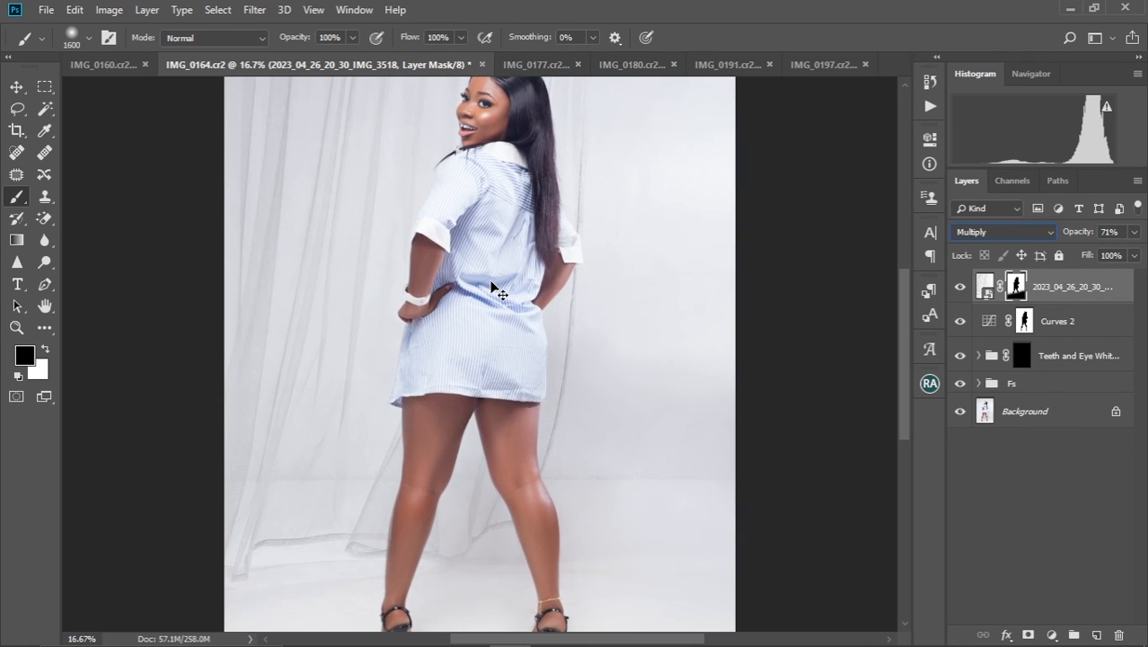
scroll(492, 288, down, 2)
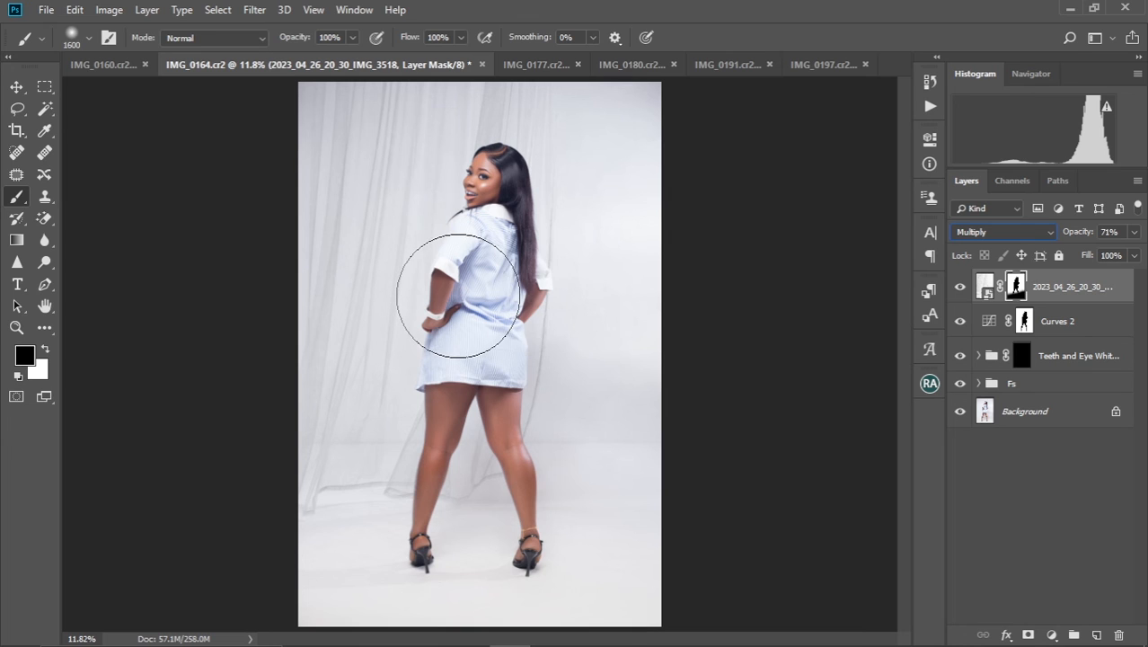
click(16, 86)
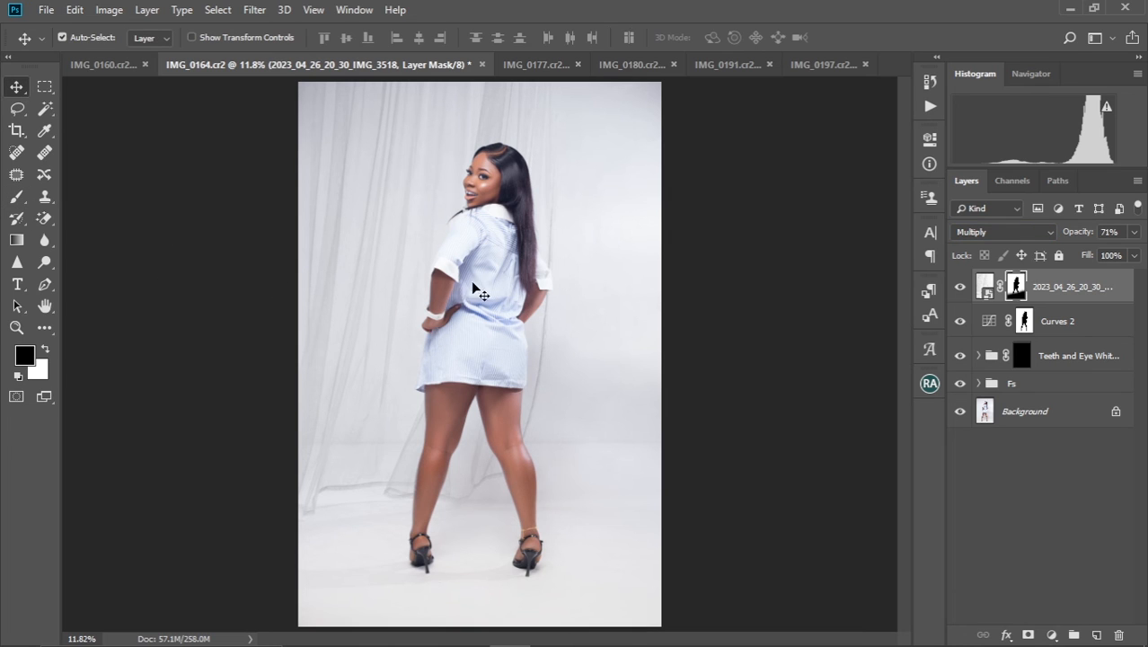
scroll(493, 285, down, 3)
scroll(493, 286, up, 2)
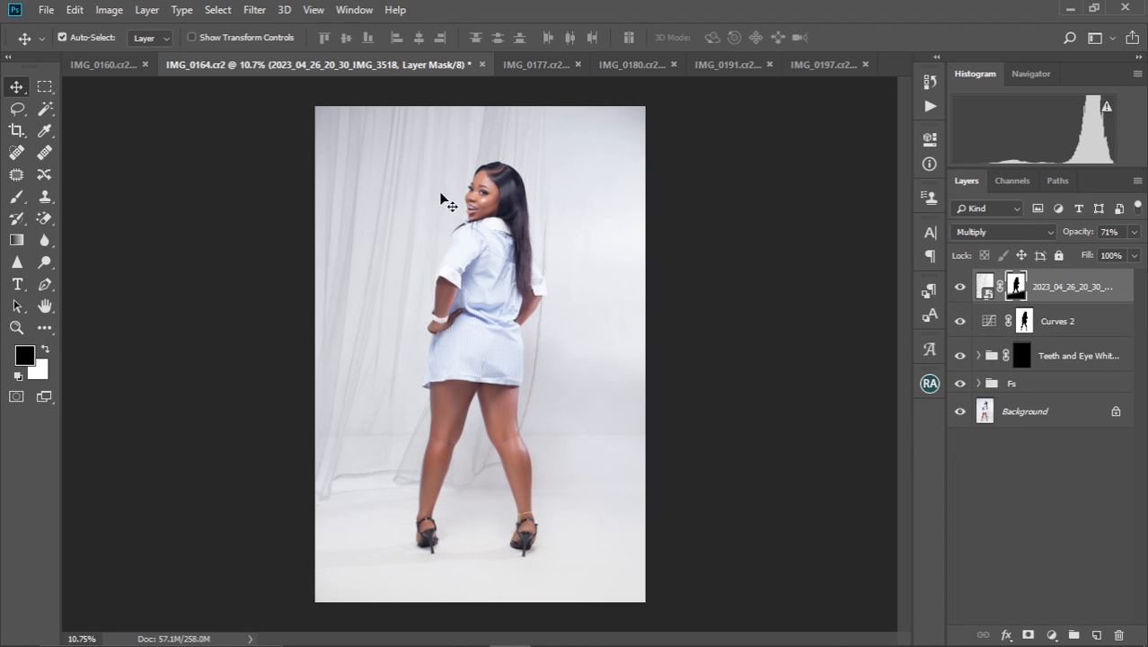
click(103, 65)
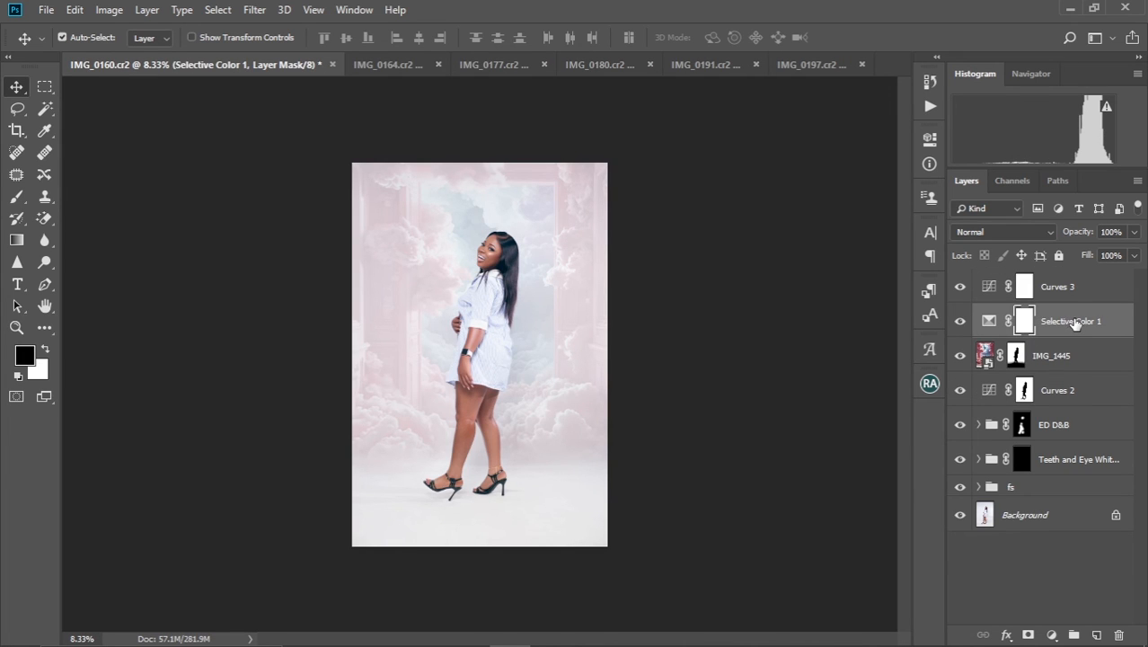
drag(1069, 320, 526, 236)
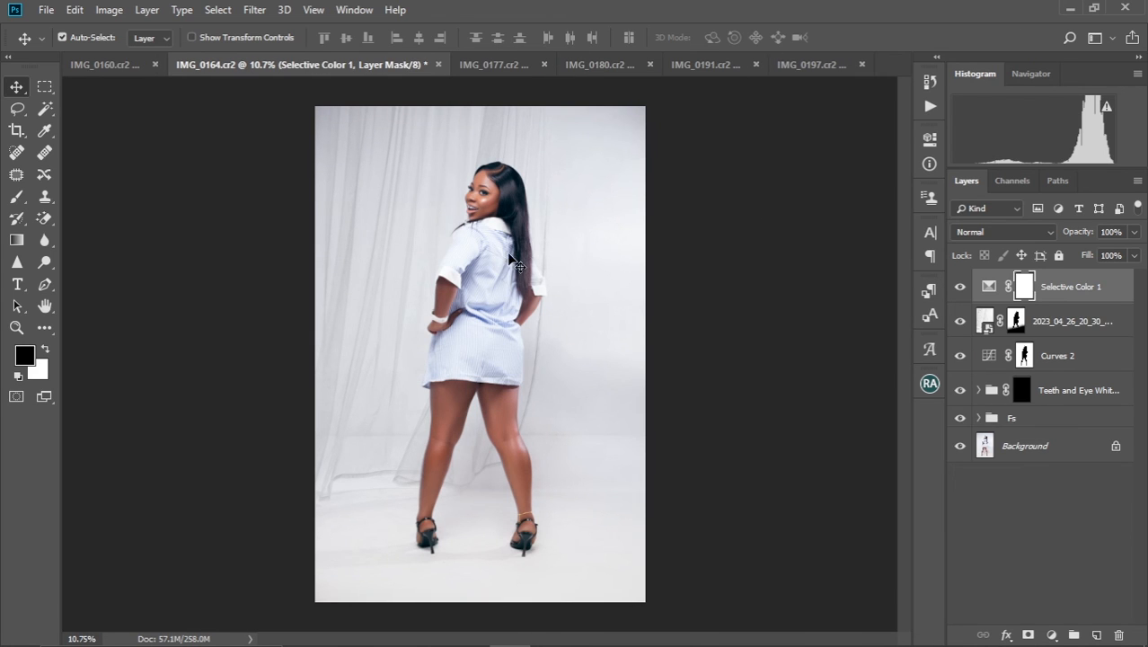
Add a Curves adjustment layer above Selective Color 1 and raise the RGB curve's midpoint slightly to brighten the image
scroll(510, 256, down, 3)
scroll(509, 257, up, 3)
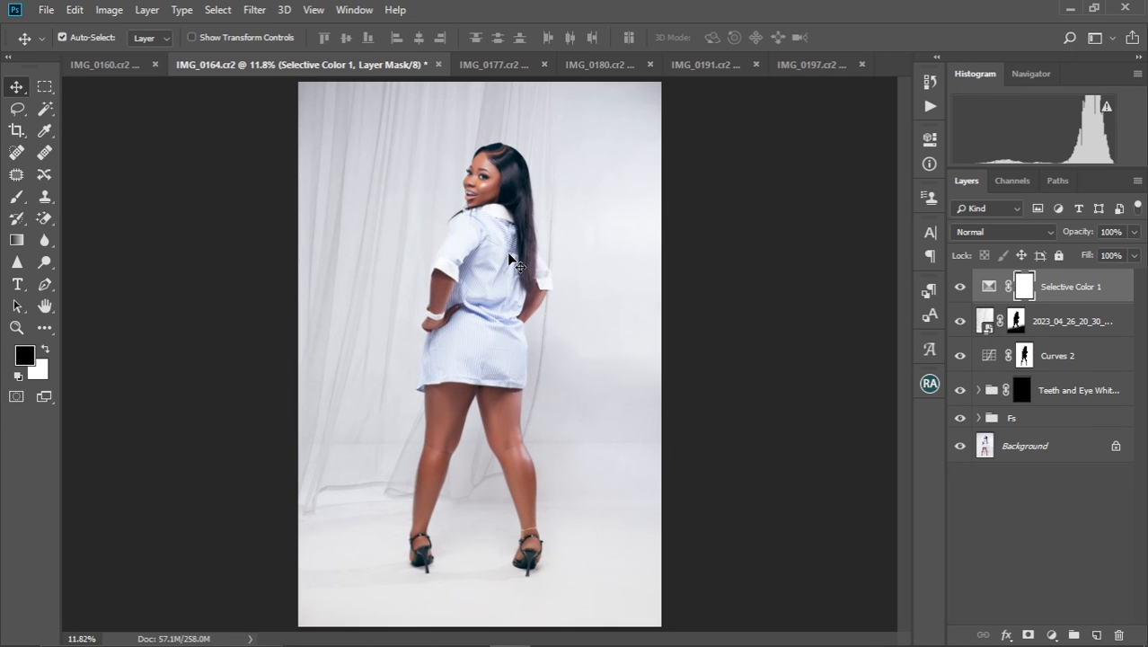
scroll(509, 257, down, 3)
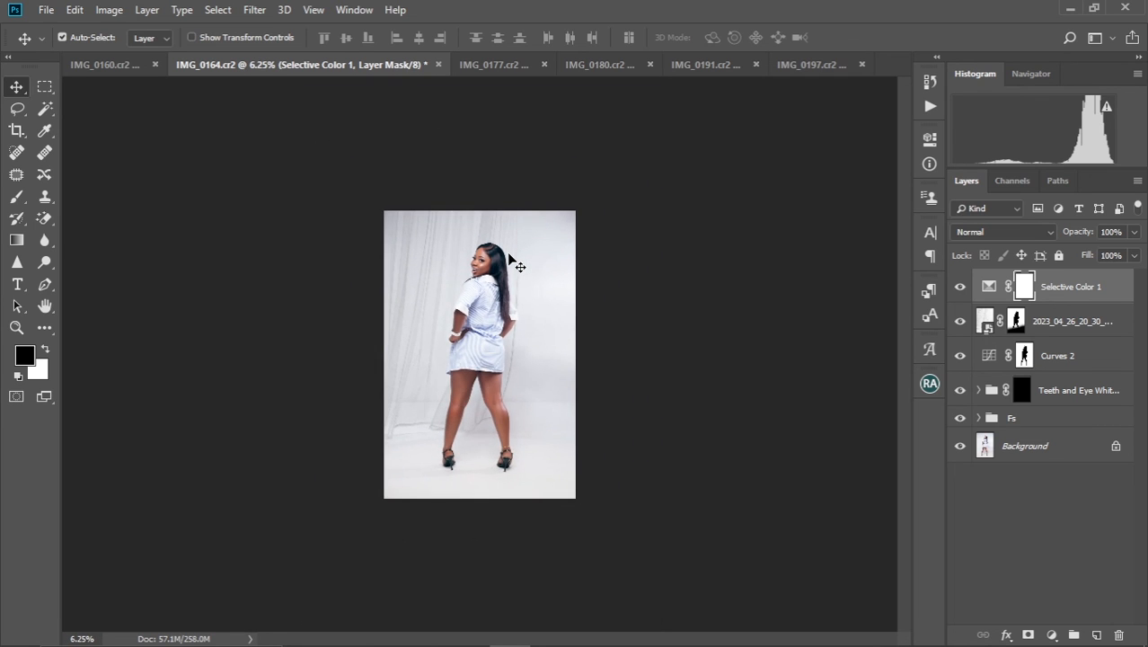
scroll(510, 258, up, 3)
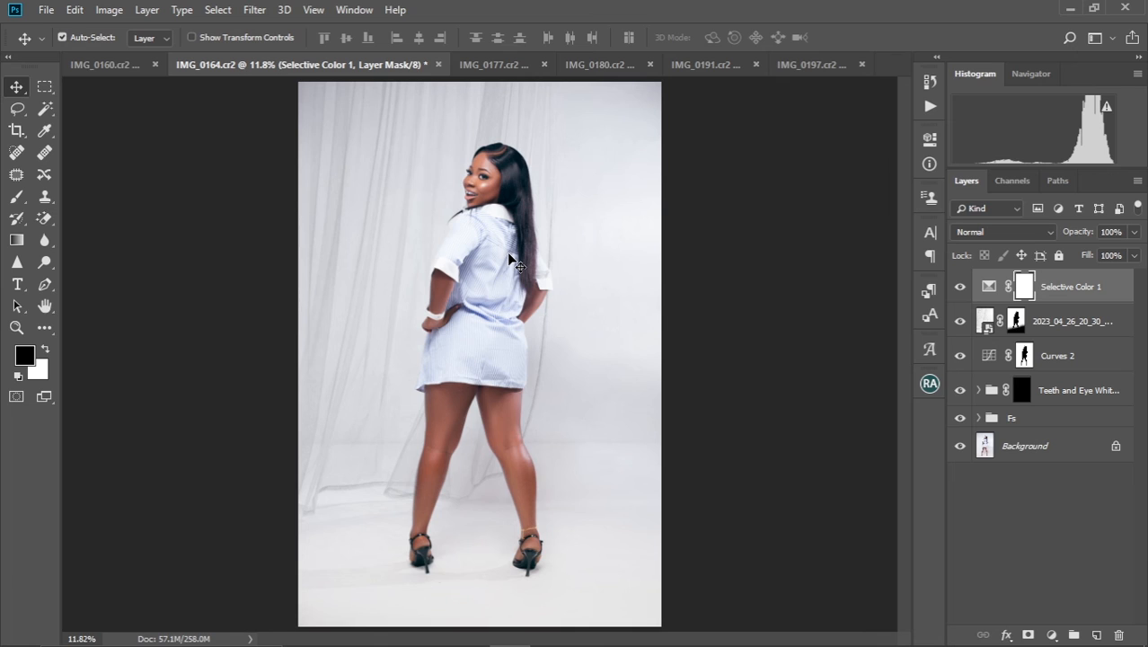
scroll(509, 258, down, 1)
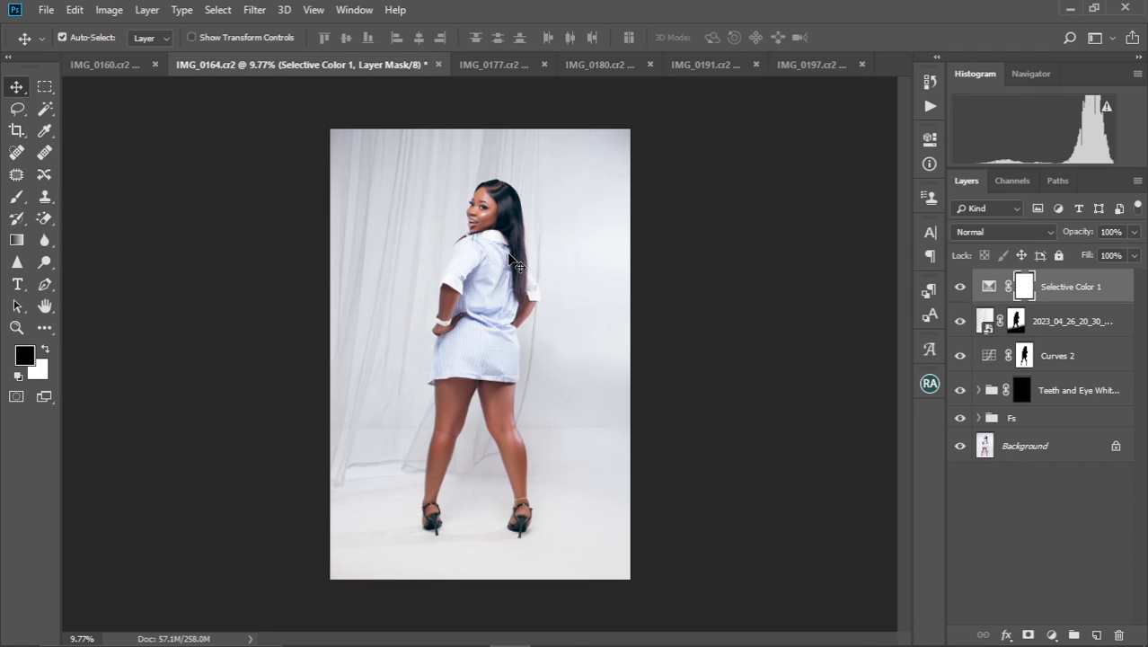
scroll(568, 269, up, 1)
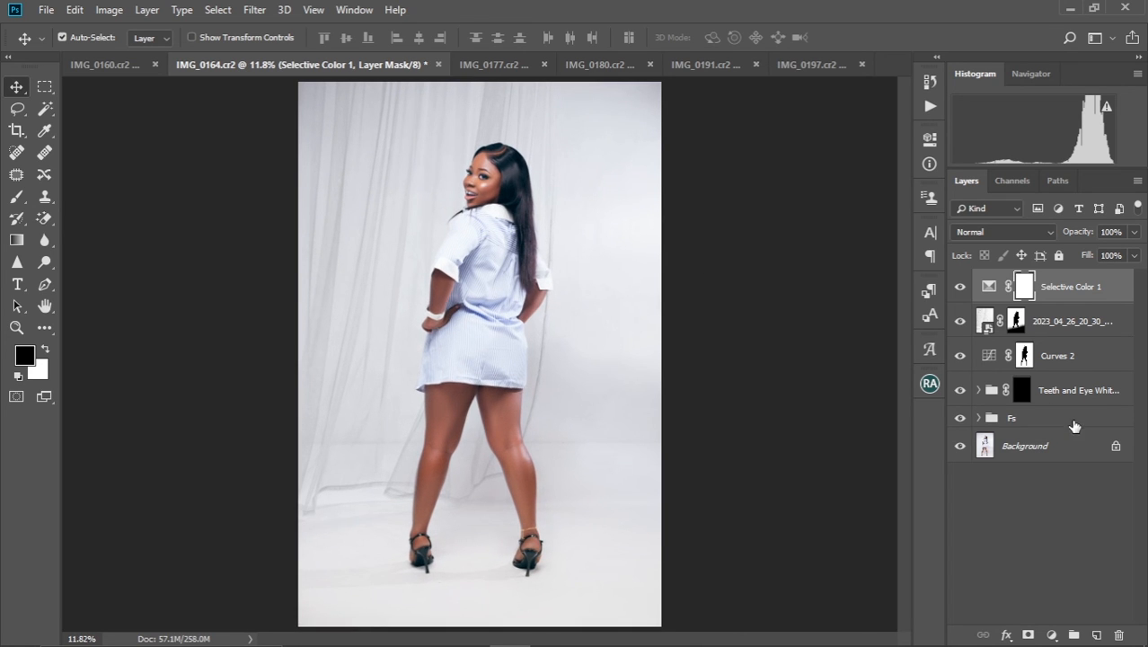
click(1052, 635)
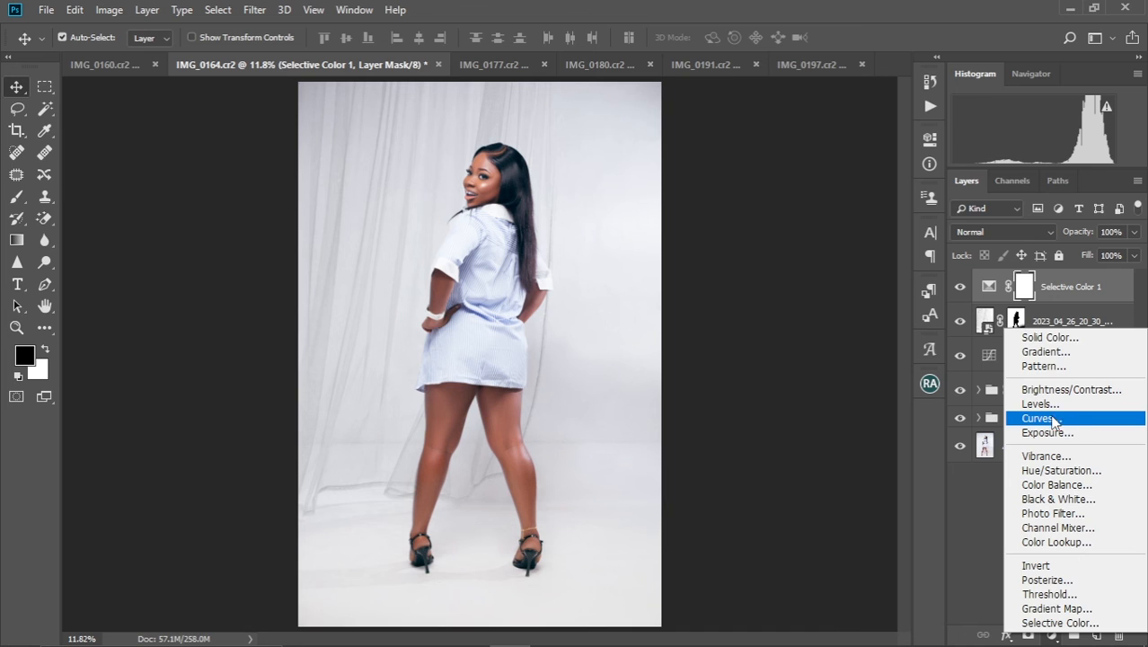
click(1071, 419)
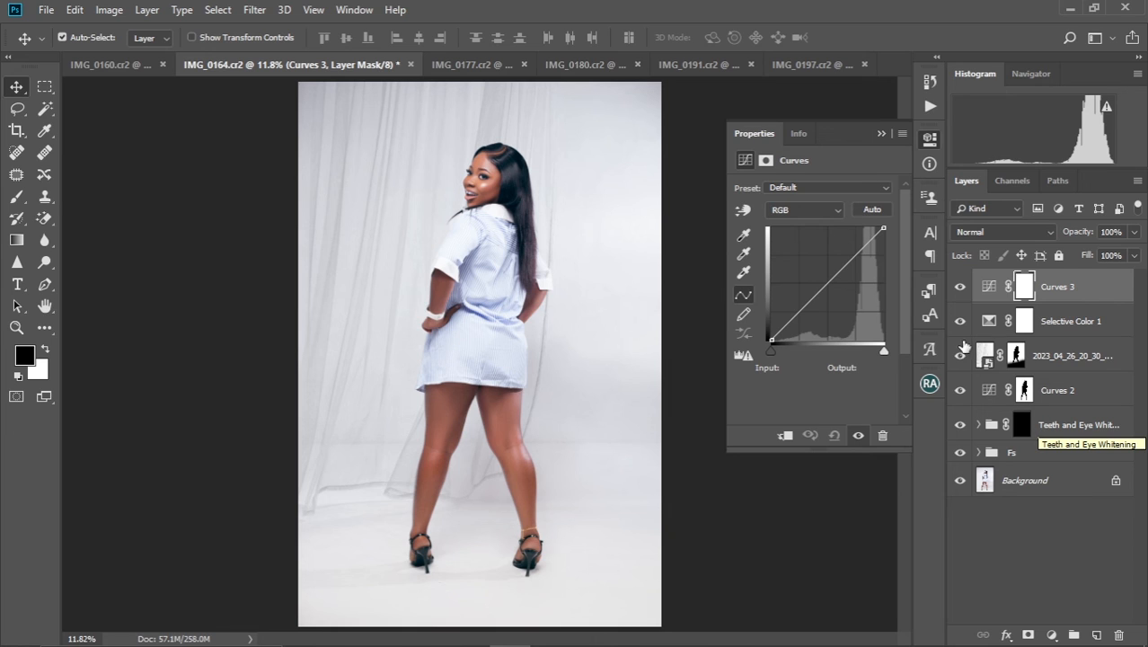
click(825, 278)
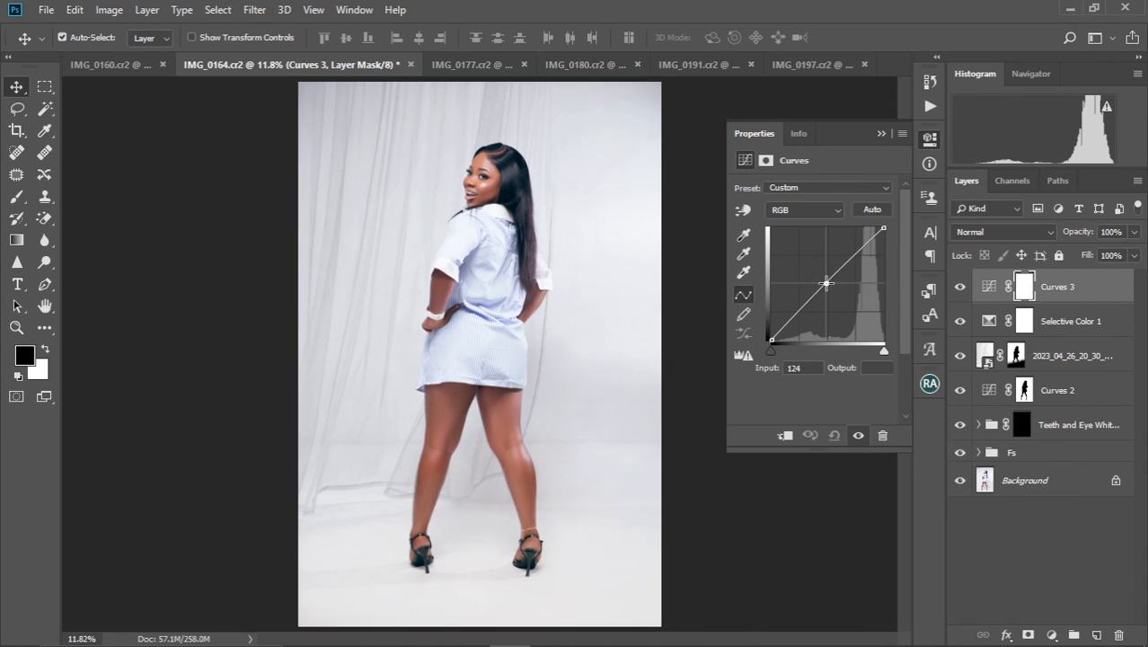
drag(827, 278, 831, 274)
click(881, 133)
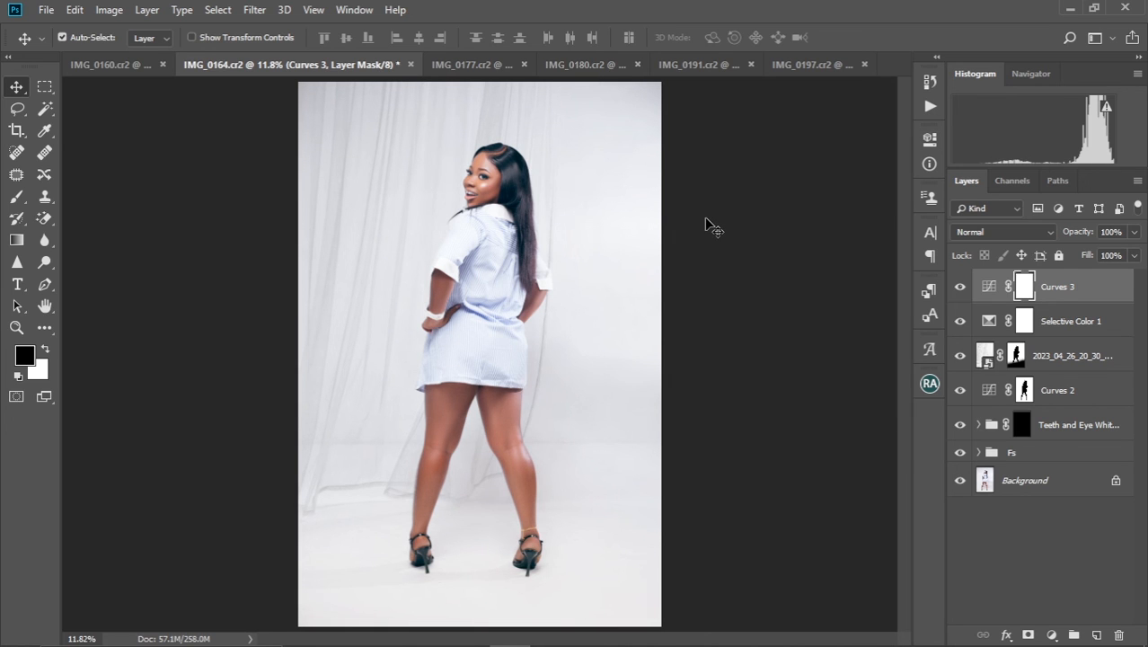
Examine the graded portrait at several zoom levels to judge the curtain blend and overall brightness
key(ctrl+minus)
key(ctrl+minus)
key(ctrl+minus)
key(ctrl+minus)
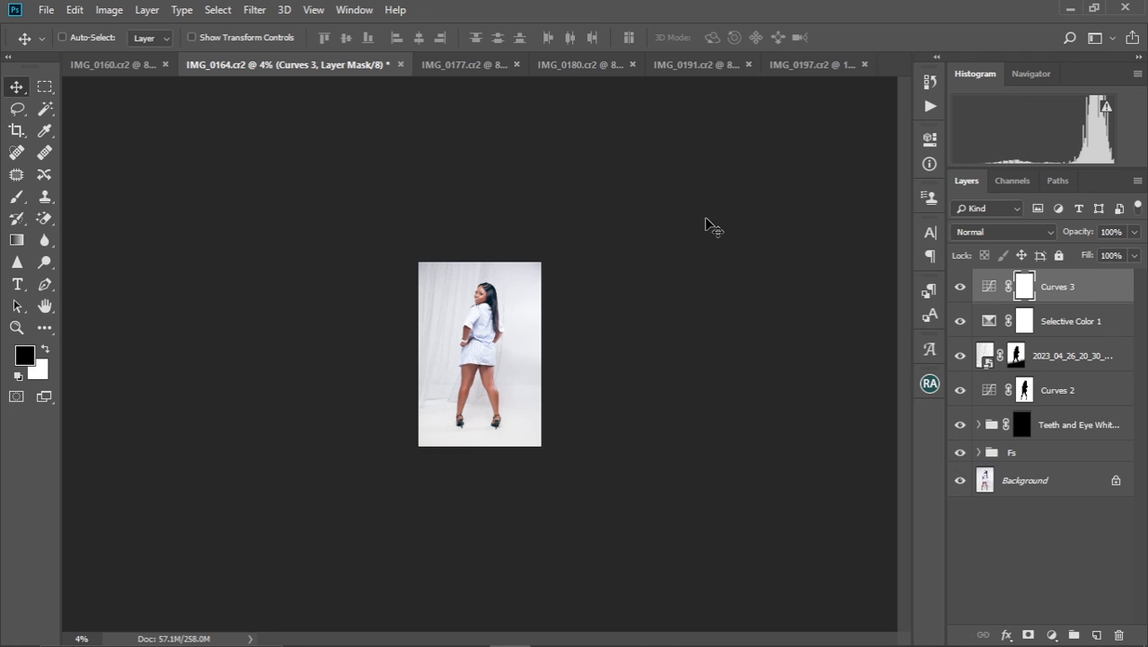
key(ctrl+plus)
key(ctrl+plus)
key(ctrl+plus)
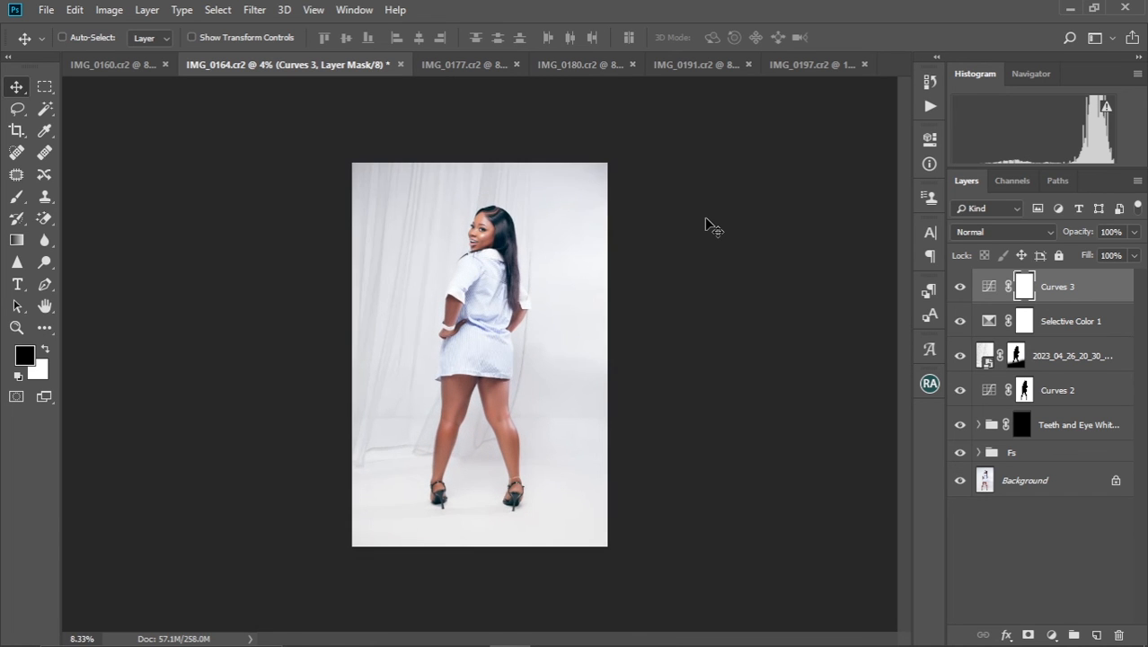
key(ctrl+plus)
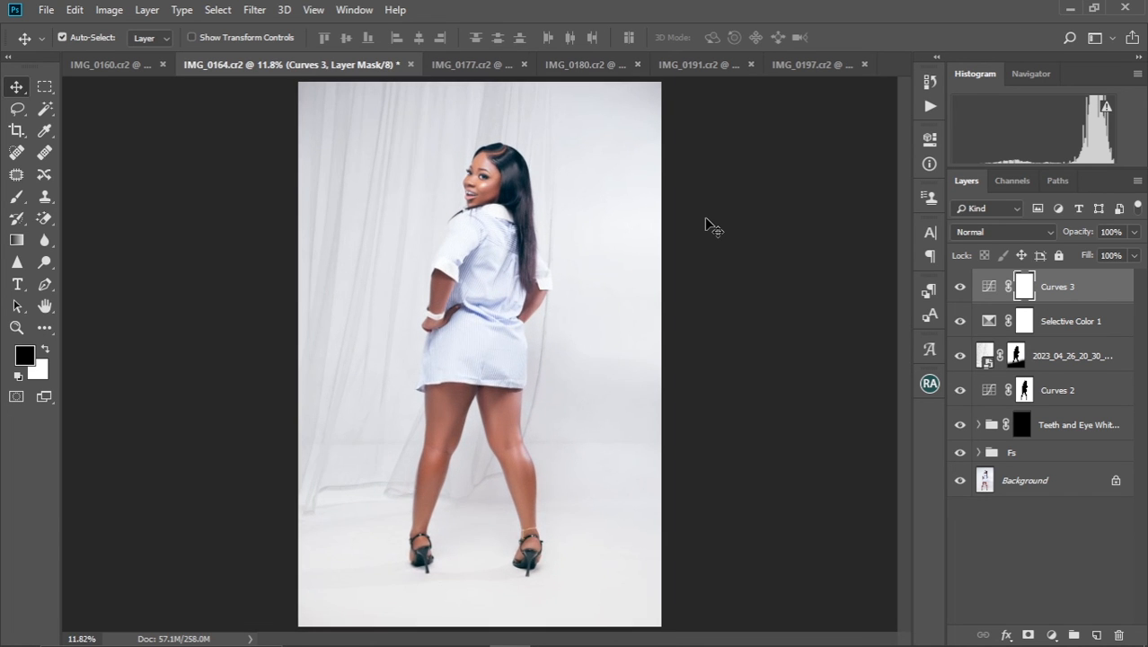
scroll(576, 370, down, 1)
scroll(576, 370, up, 1)
scroll(576, 370, down, 1)
scroll(576, 370, up, 1)
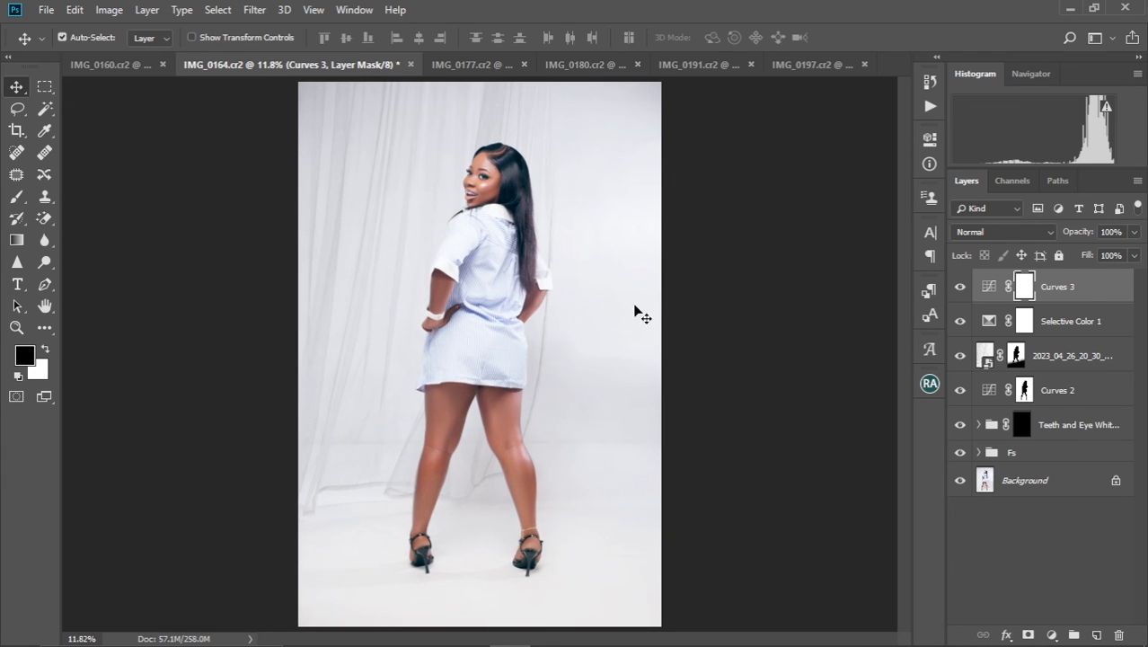